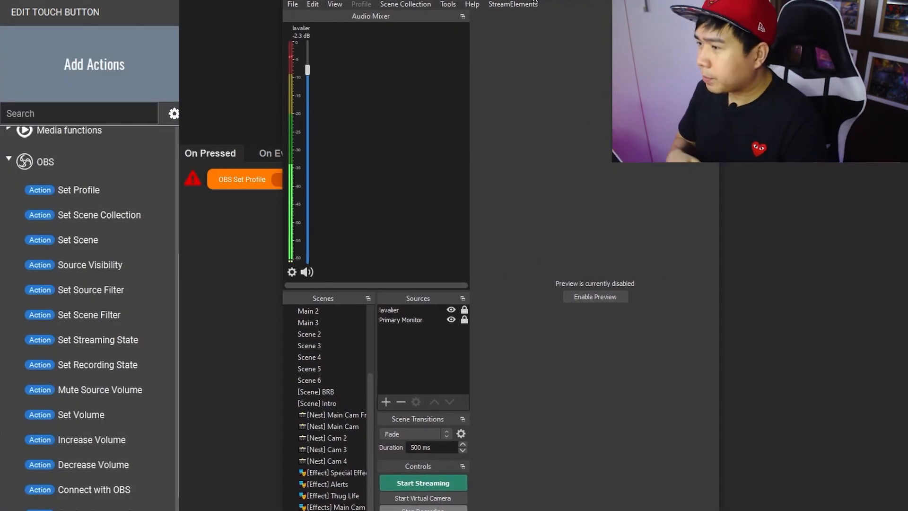
Check the OBS profile options and set the OBS Set Profile action to TDE Original, finishing with TDE Recording.
left_click(362, 4)
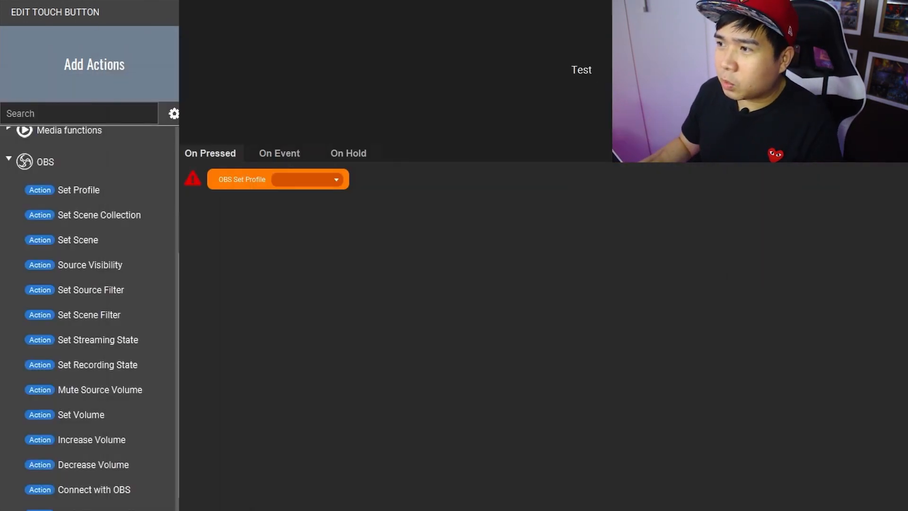
left_click(310, 178)
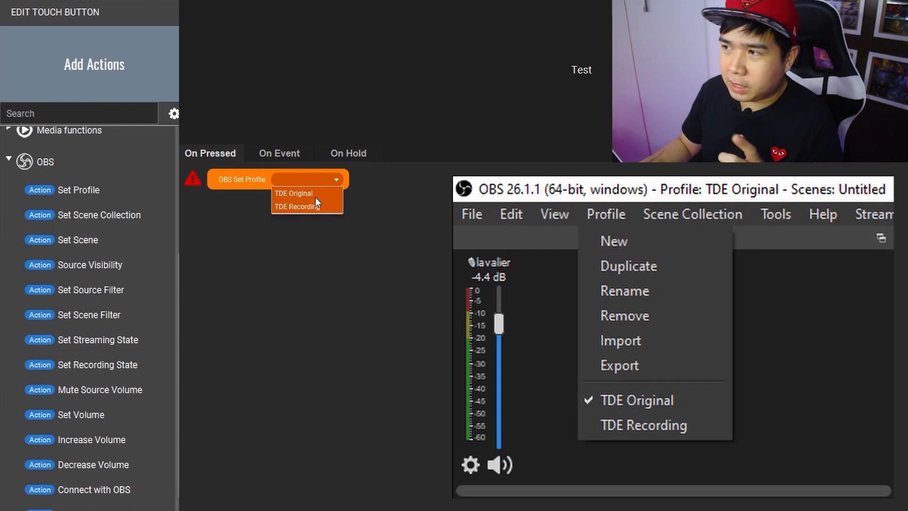
left_click(315, 199)
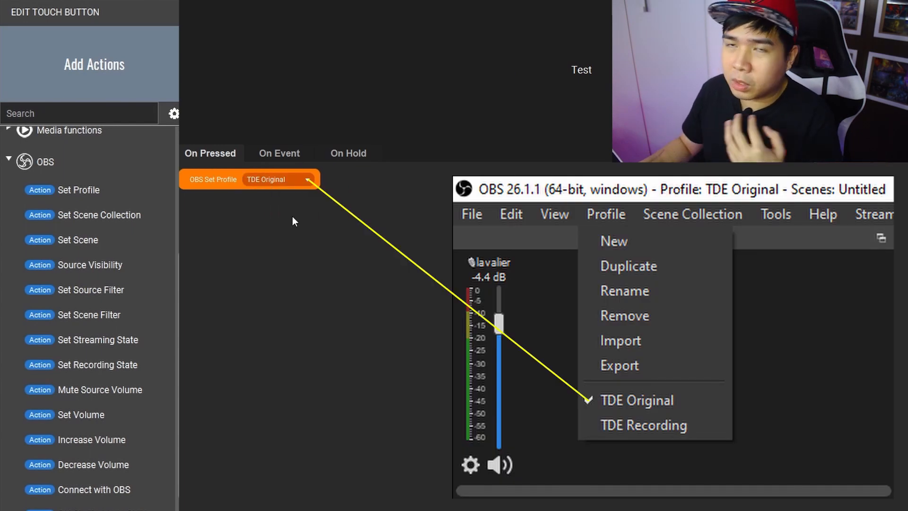
left_click(299, 180)
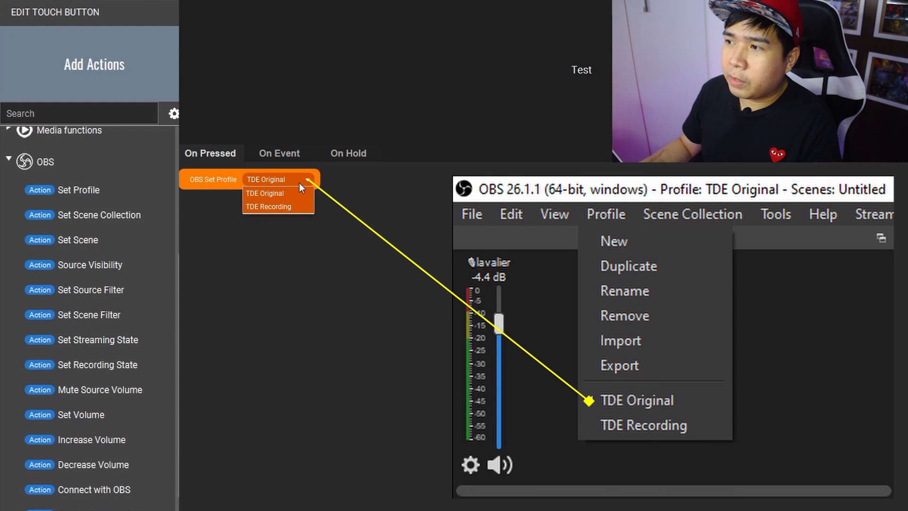
left_click(296, 208)
Delete all actions from the Test button's On Pressed list, removing the OBS Set Profile action.
right_click(296, 207)
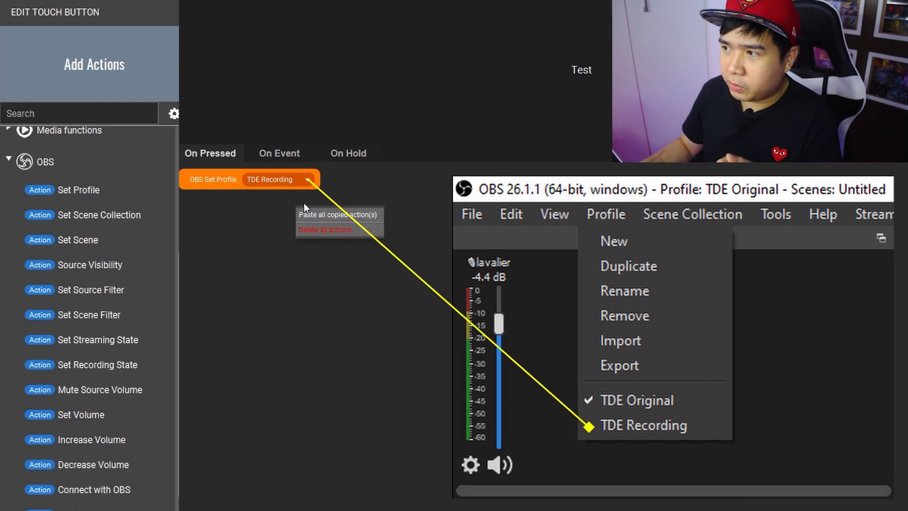
left_click(311, 228)
left_click(600, 296)
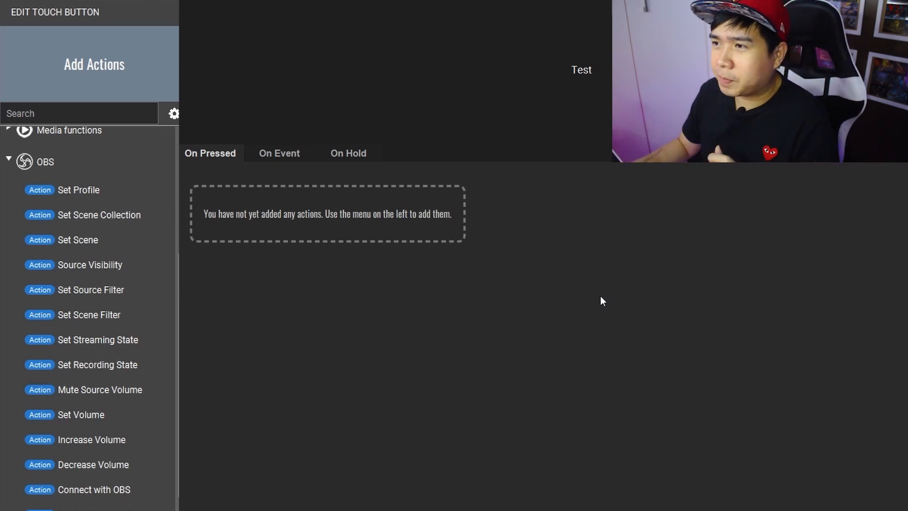
Add a Set Scene Collection action, check the scene collection options in OBS, and set the action to Untitled.
left_click(136, 215)
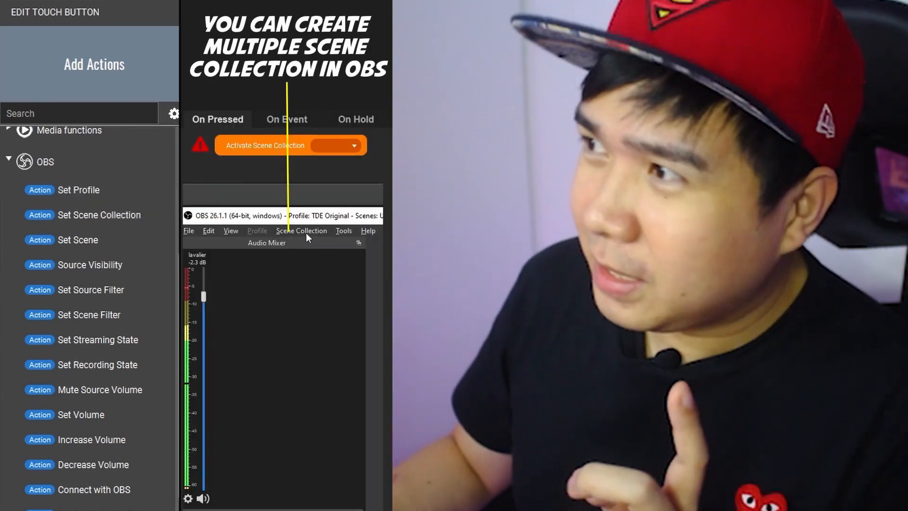
left_click(306, 233)
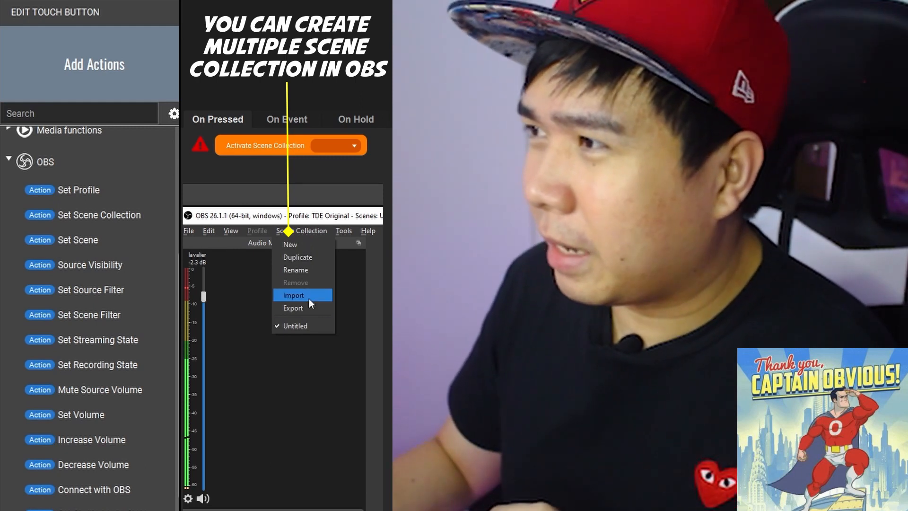
left_click(353, 146)
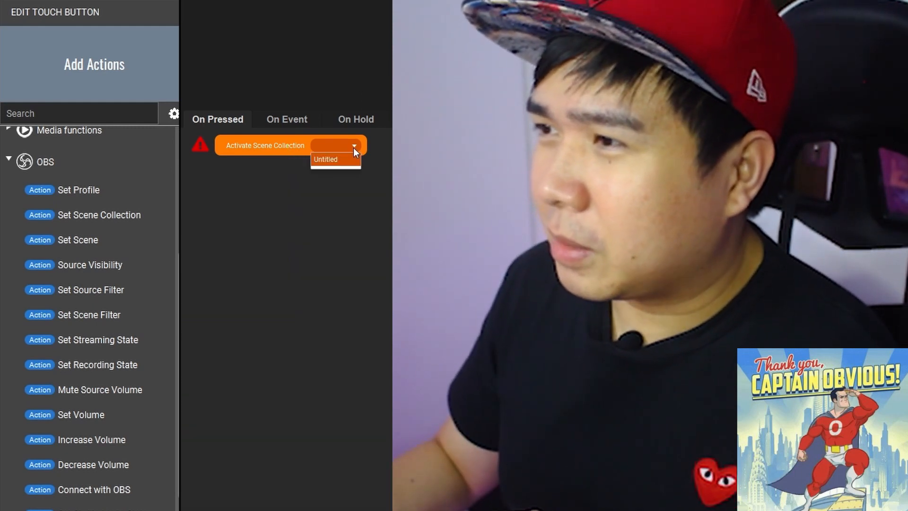
left_click(333, 160)
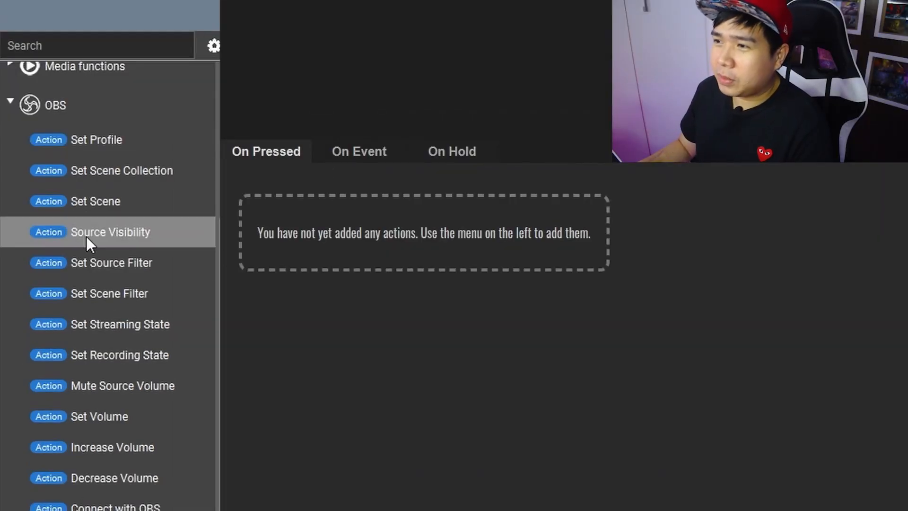
Add a Source Visibility action for the scene [Nest] Primary Monitor and show its available sources.
left_click(88, 242)
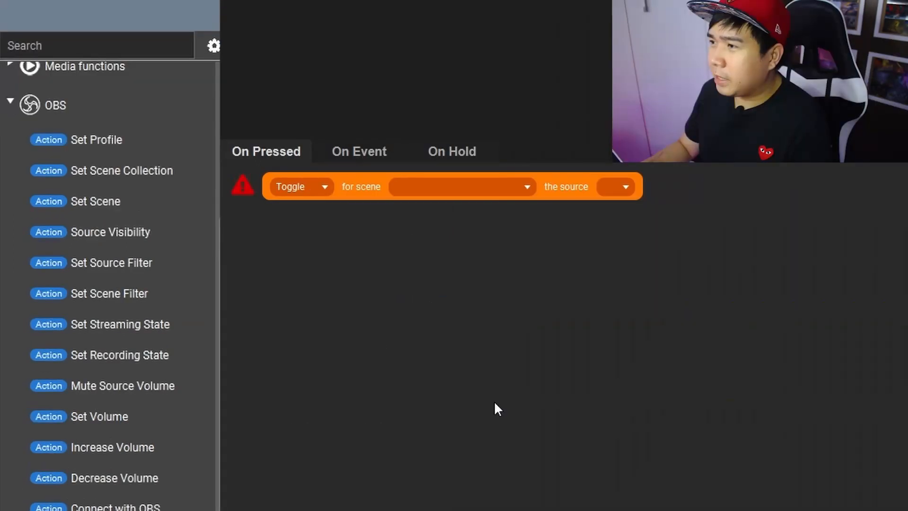
left_click(488, 188)
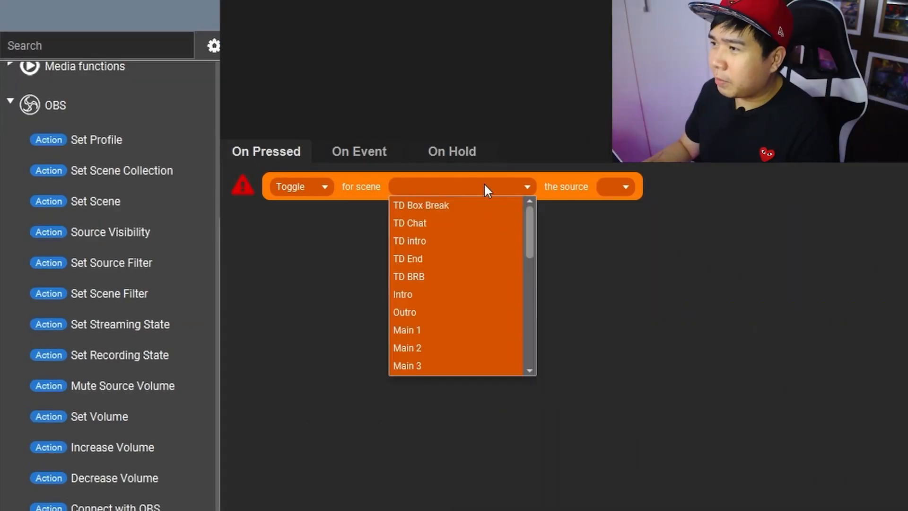
scroll(440, 330, "down", 5)
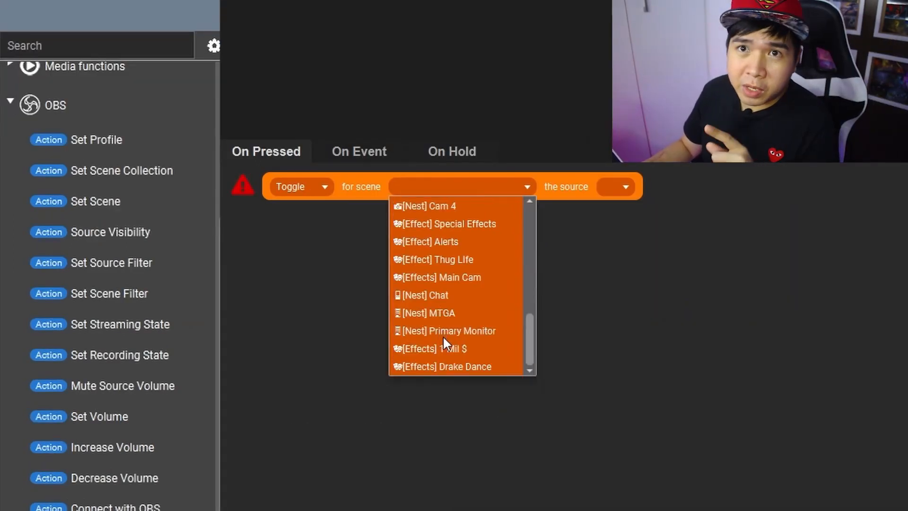
left_click(443, 335)
left_click(689, 189)
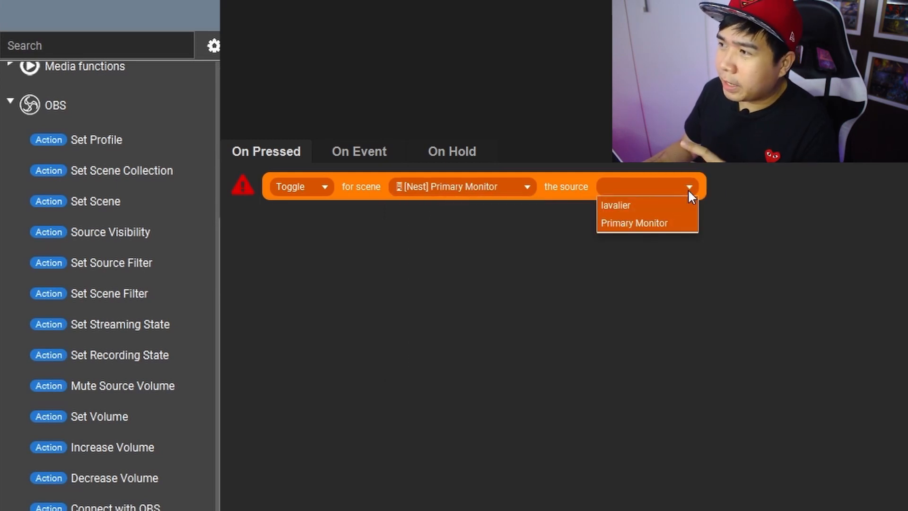
Delete all On Pressed actions, discarding the incomplete Source Visibility action.
left_click(371, 360)
right_click(371, 363)
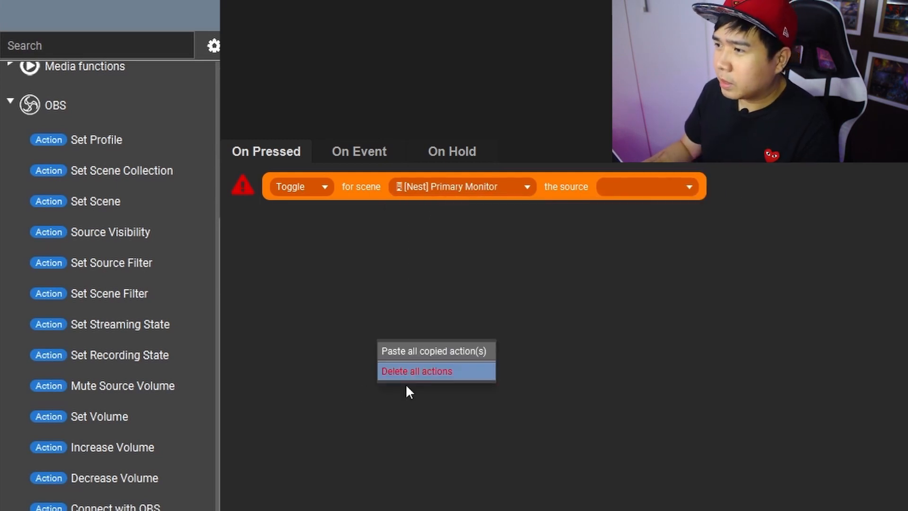
left_click(408, 372)
left_click(775, 332)
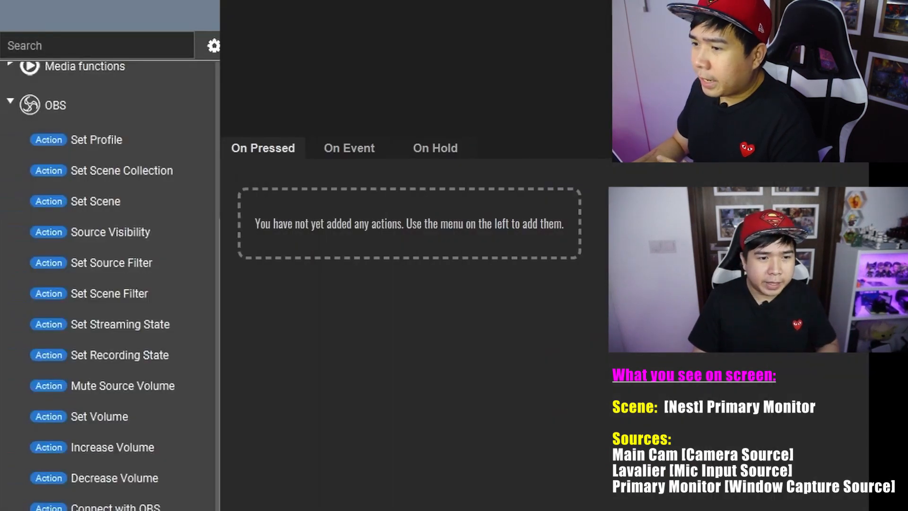
Add a Source Visibility action that toggles the source [Nest] Main Cam in the scene [Nest] Primary Monitor.
left_click(172, 234)
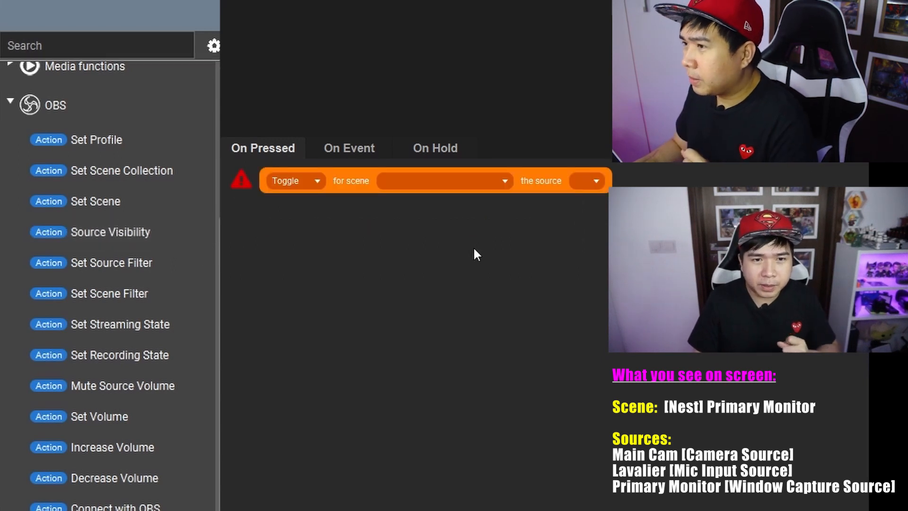
left_click(318, 182)
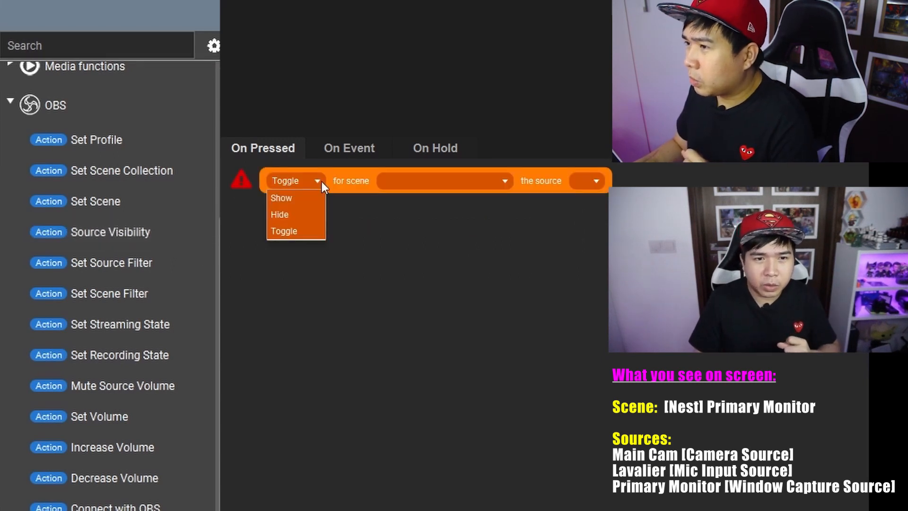
left_click(294, 230)
left_click(492, 176)
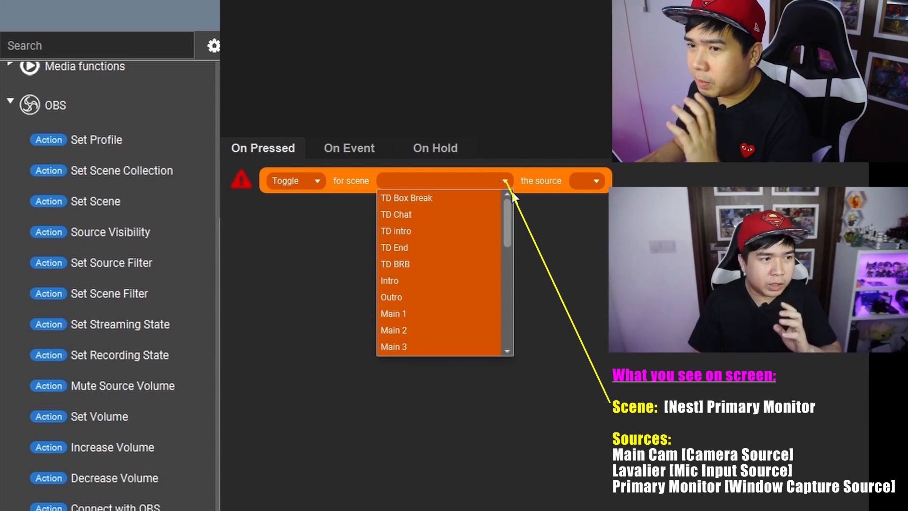
left_click_drag(508, 216, 502, 316)
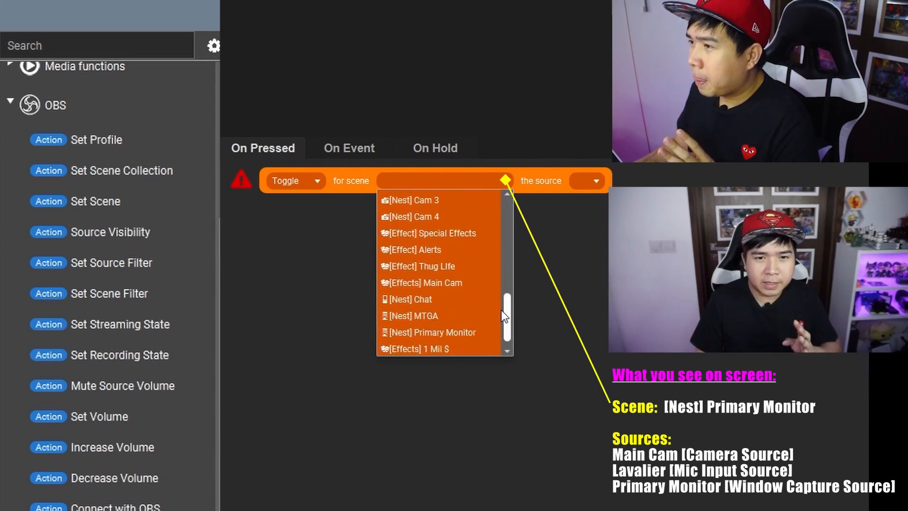
left_click(466, 330)
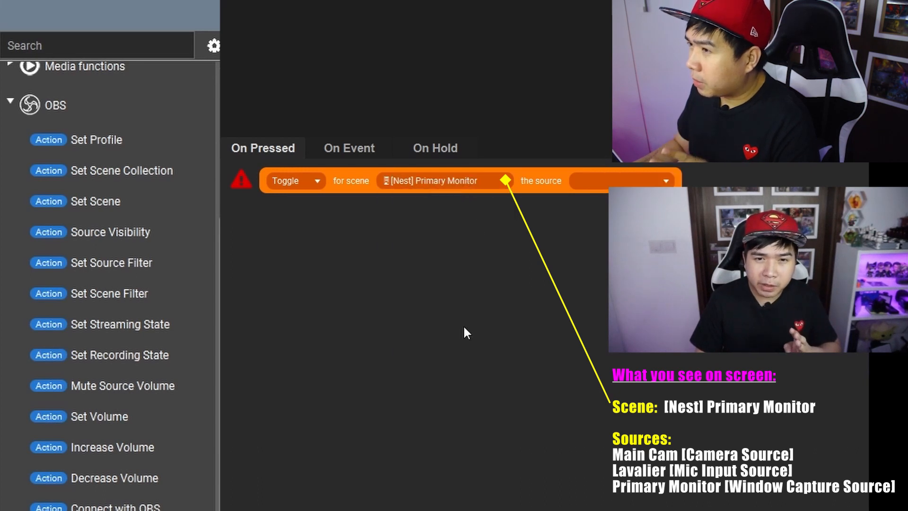
left_click(663, 180)
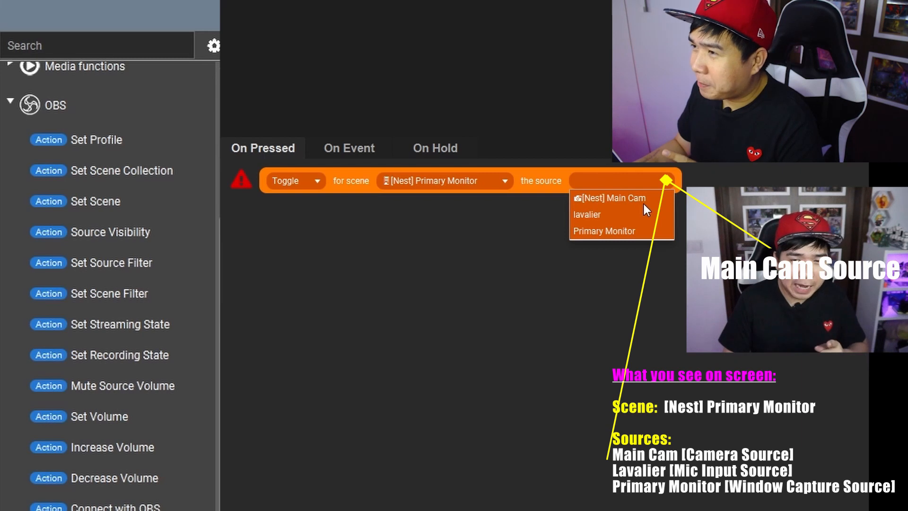
left_click(645, 198)
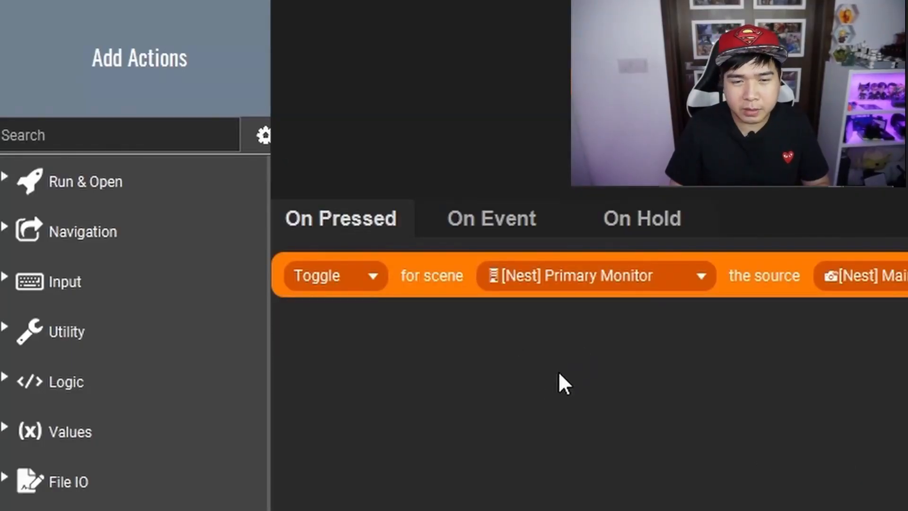
Duplicate the Toggle visibility action, setting the first one to Hide and the second one to Show.
right_click(438, 277)
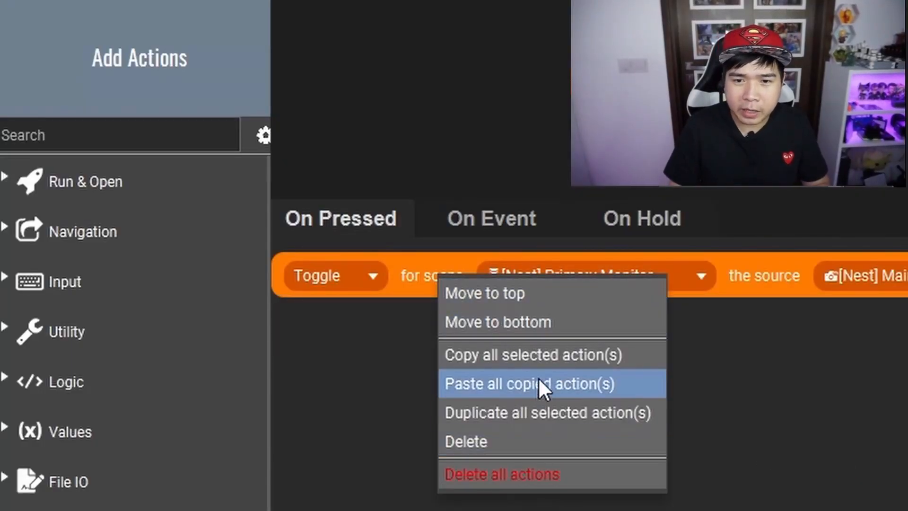
left_click(553, 414)
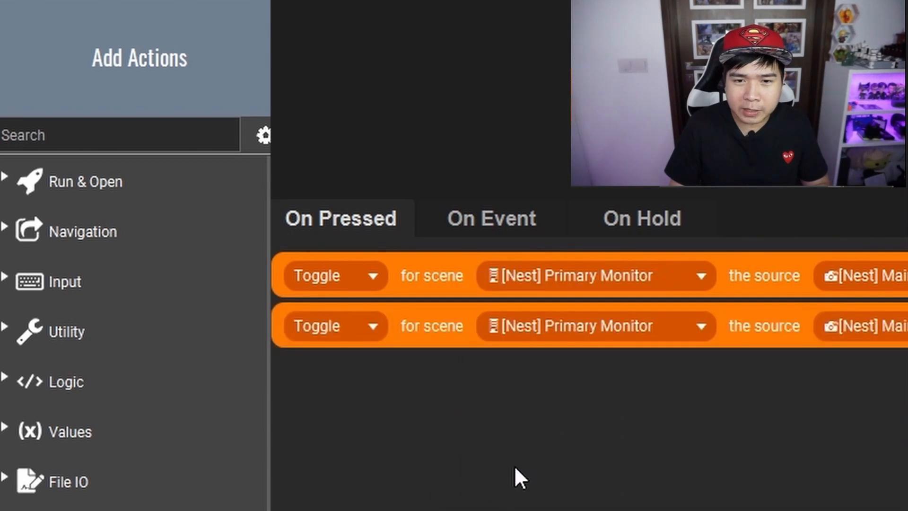
left_click(364, 281)
left_click(335, 339)
left_click(344, 334)
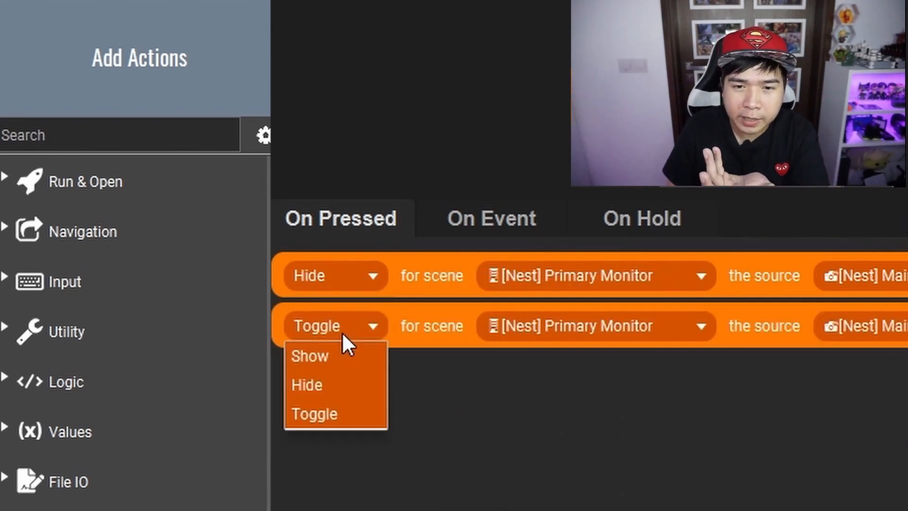
left_click(344, 357)
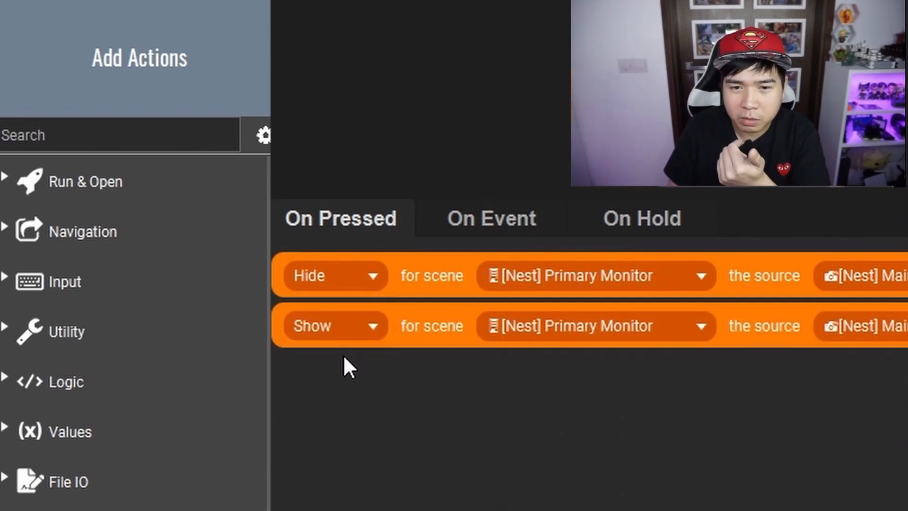
Swap the two visibility actions so the first is set to Show and the second to Hide.
left_click(323, 285)
left_click(319, 304)
left_click(310, 322)
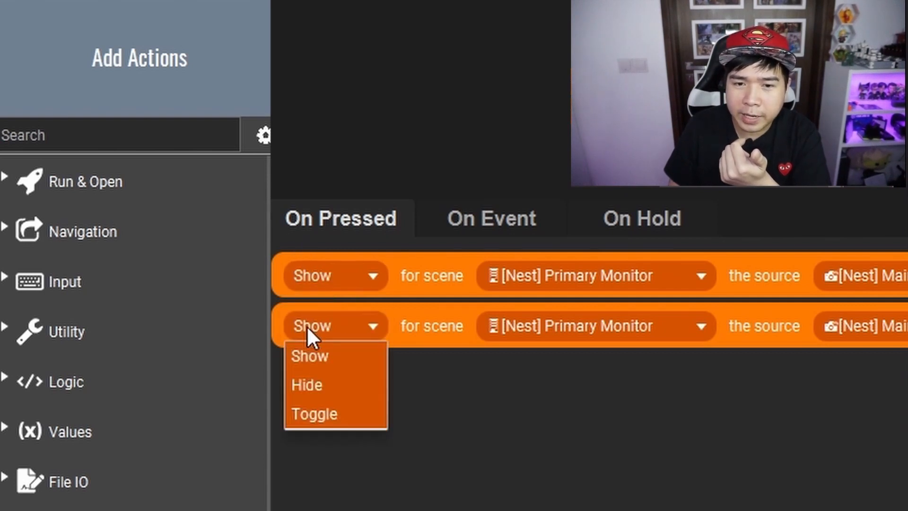
left_click(314, 383)
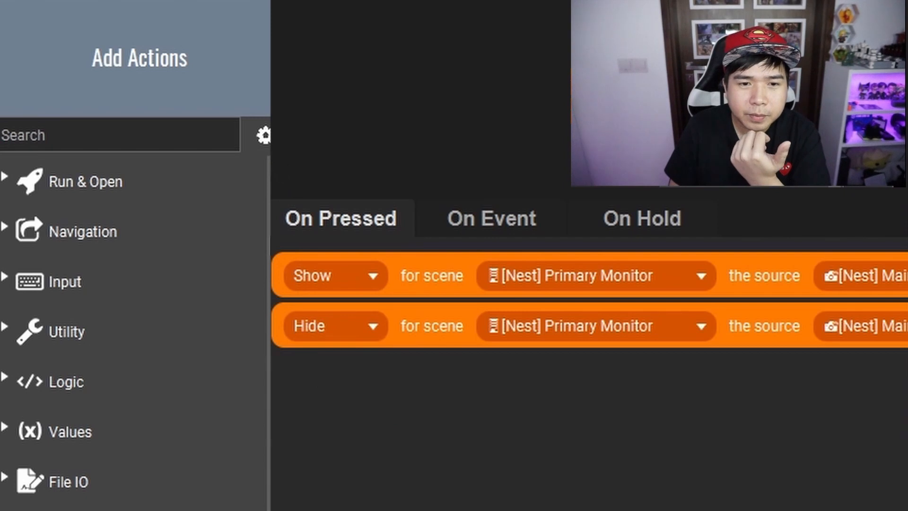
Insert a Wait for Timer logic action between the Show and Hide visibility actions.
scroll(135, 331, "down", 10)
scroll(135, 331, "up", 3)
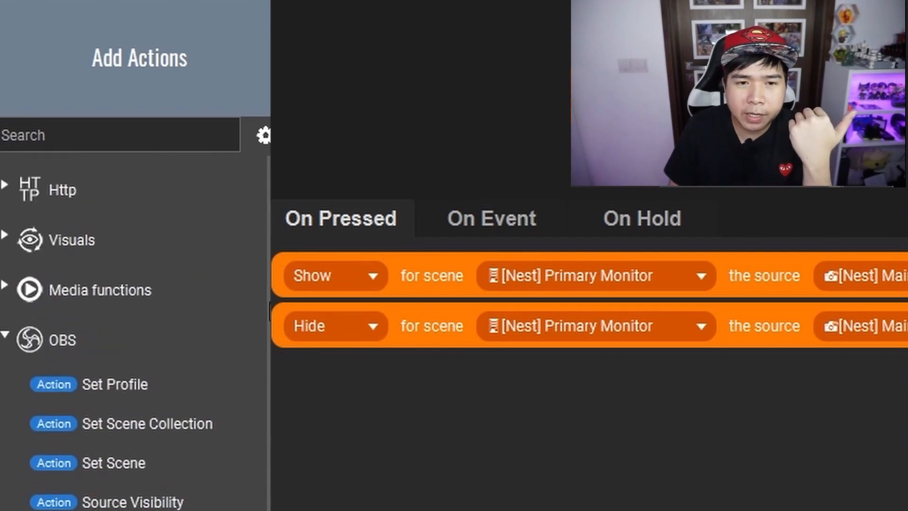
scroll(23, 370, "up", 7)
left_click(3, 364)
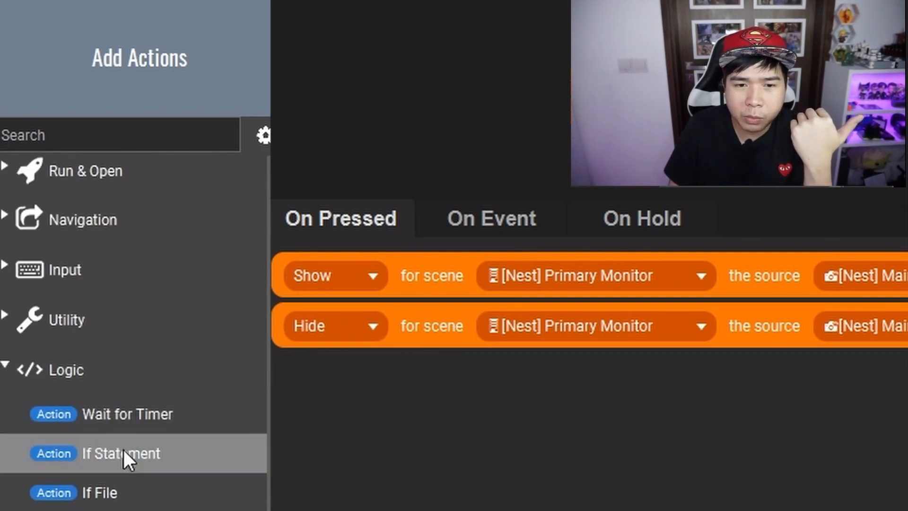
left_click(126, 416)
left_click_drag(420, 391, 420, 317)
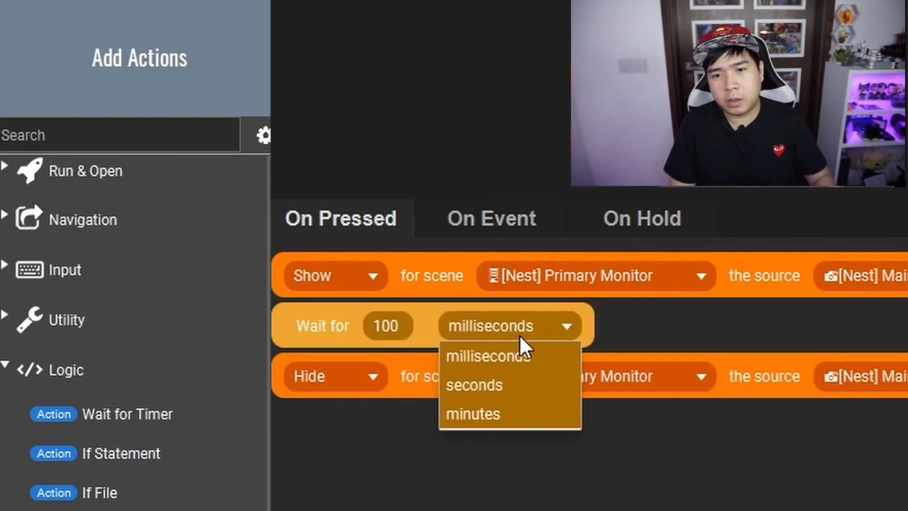
Set the wait action's duration to 2 seconds.
left_click(497, 395)
left_click(400, 325)
type("2")
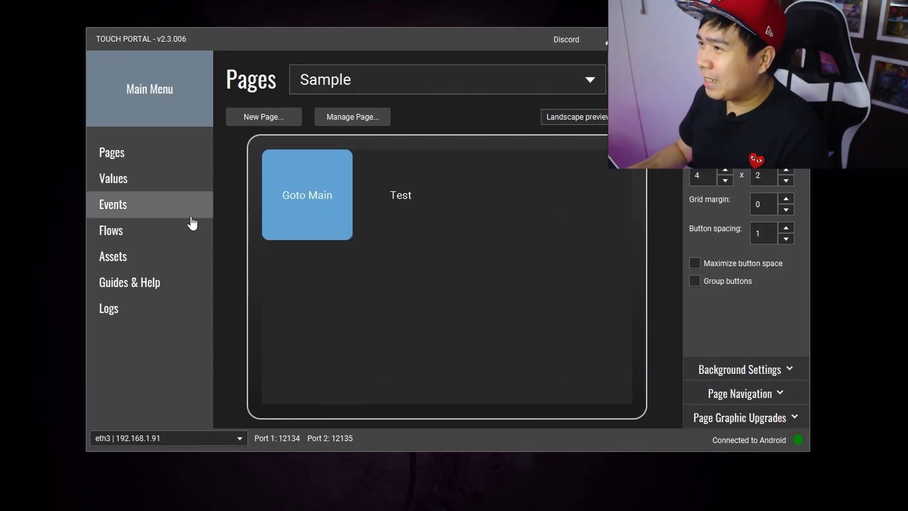
Add an OBS Set Source Filter action to the Test button and open its source choices.
left_click(419, 184)
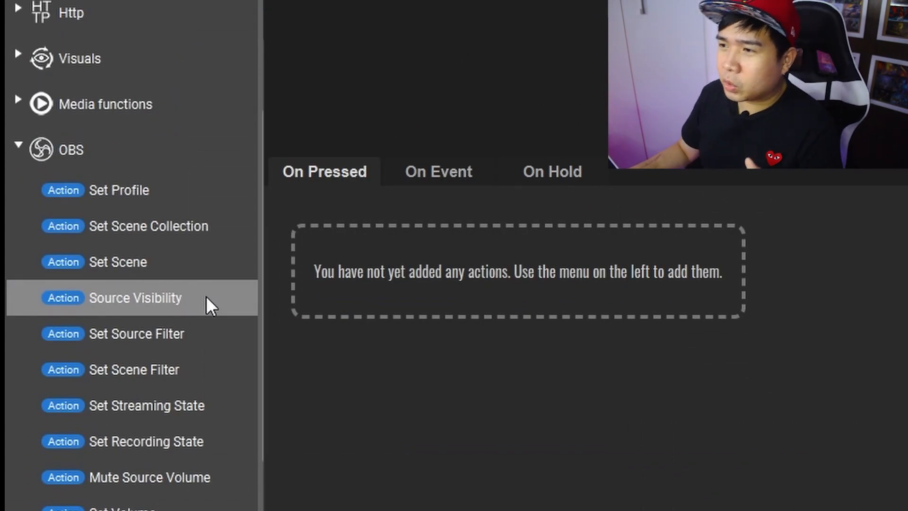
left_click(216, 333)
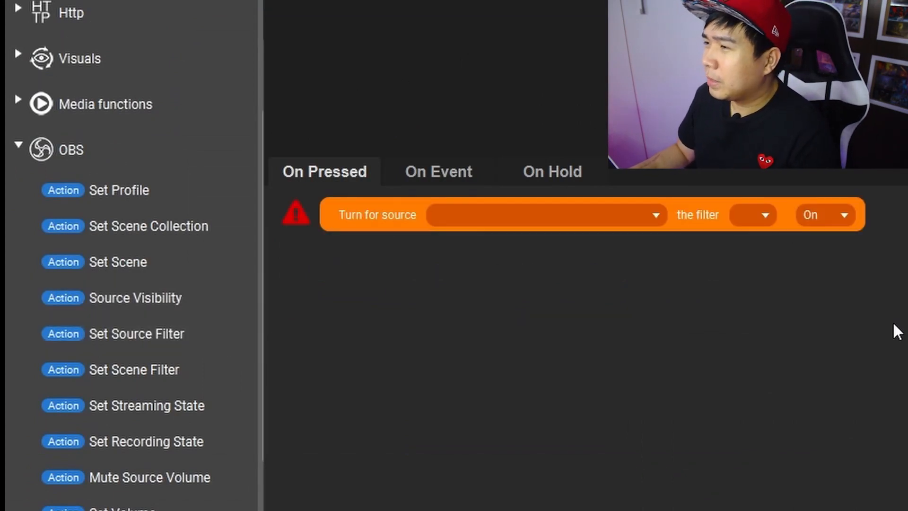
left_click(651, 221)
left_click(651, 226)
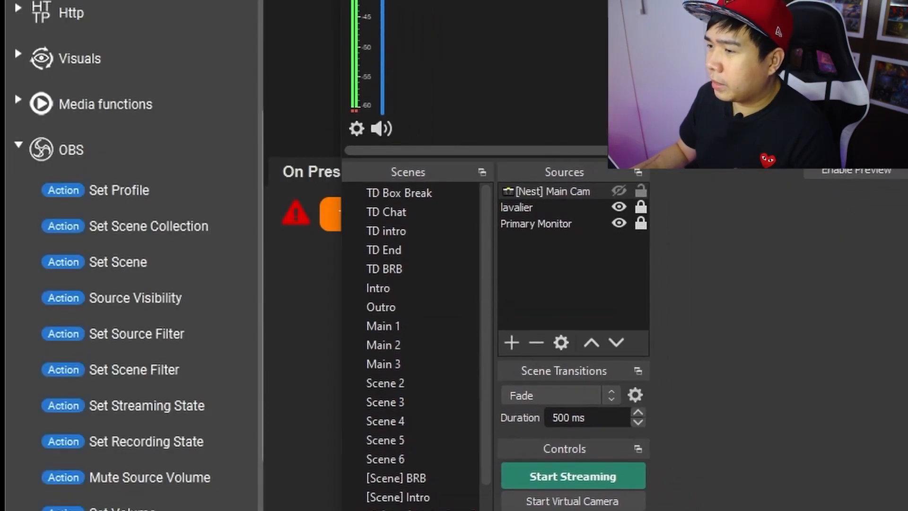
Open the filters of the lavalier source in OBS.
left_click_drag(482, 308, 489, 350)
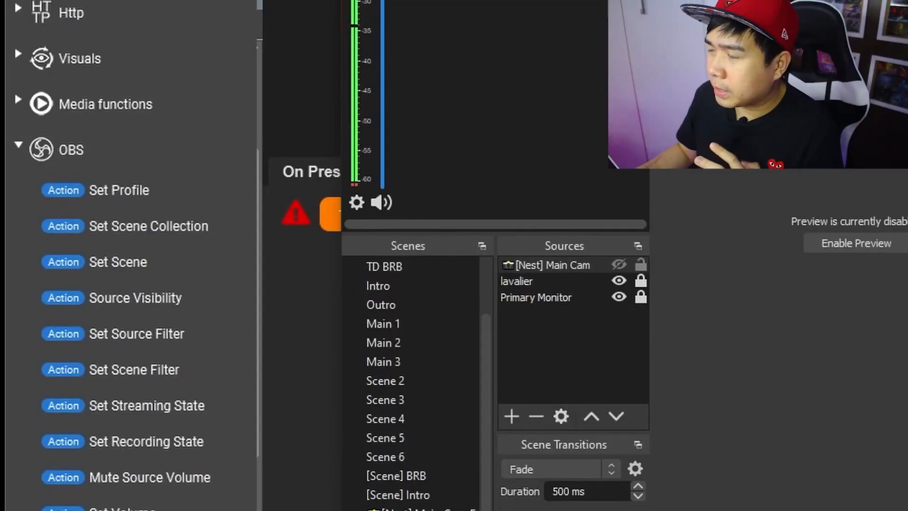
left_click(582, 281)
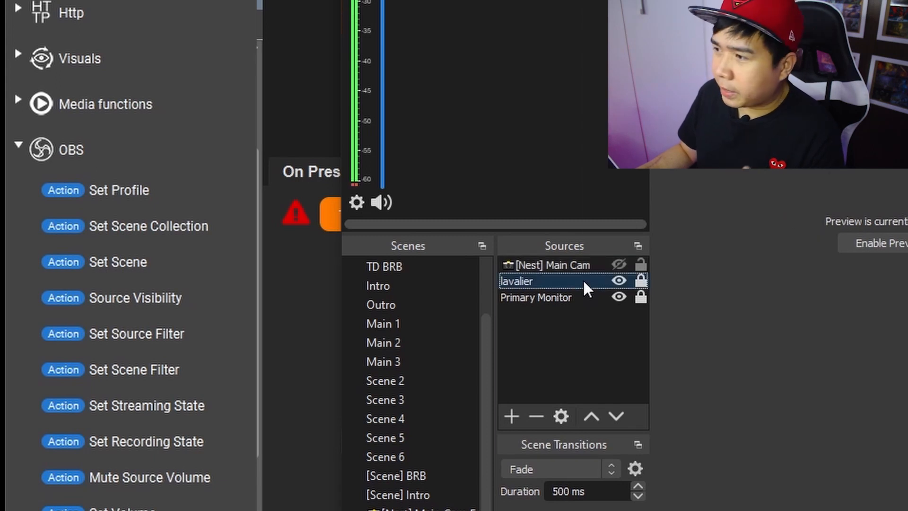
right_click(583, 279)
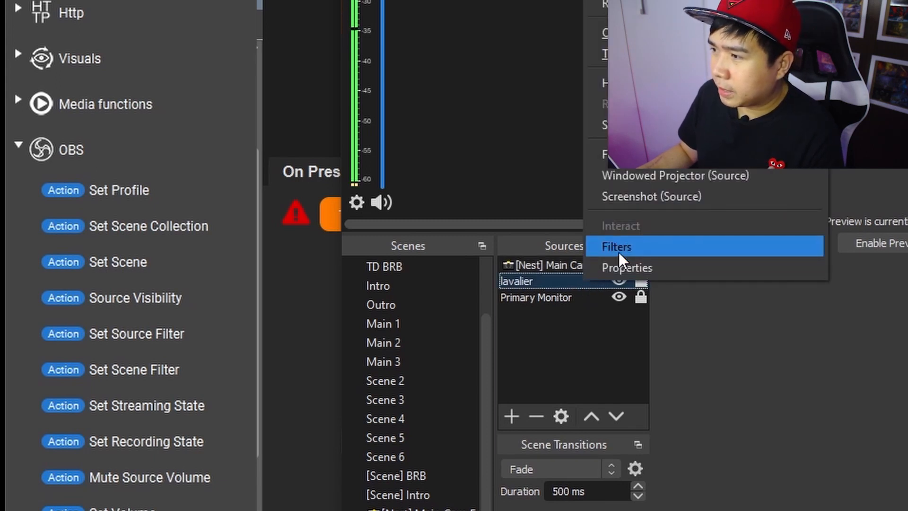
left_click(813, 363)
right_click(547, 280)
left_click(591, 250)
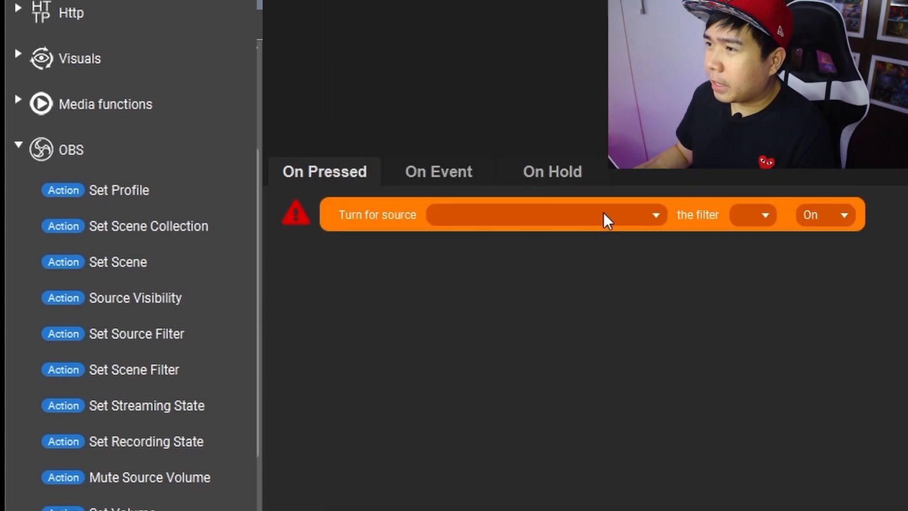
Configure the source filter action to turn the Gain filter of the lavalier source Off.
left_click(603, 212)
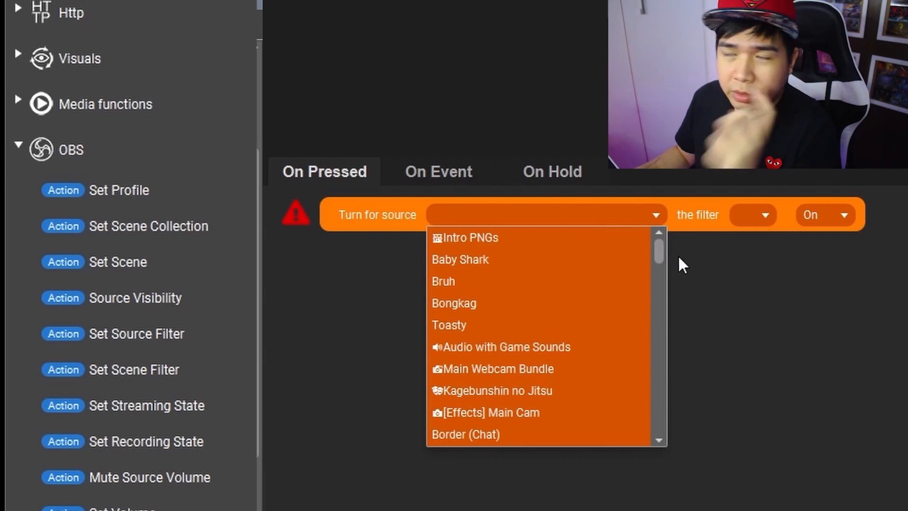
scroll(558, 428, "down", 3)
left_click(557, 429)
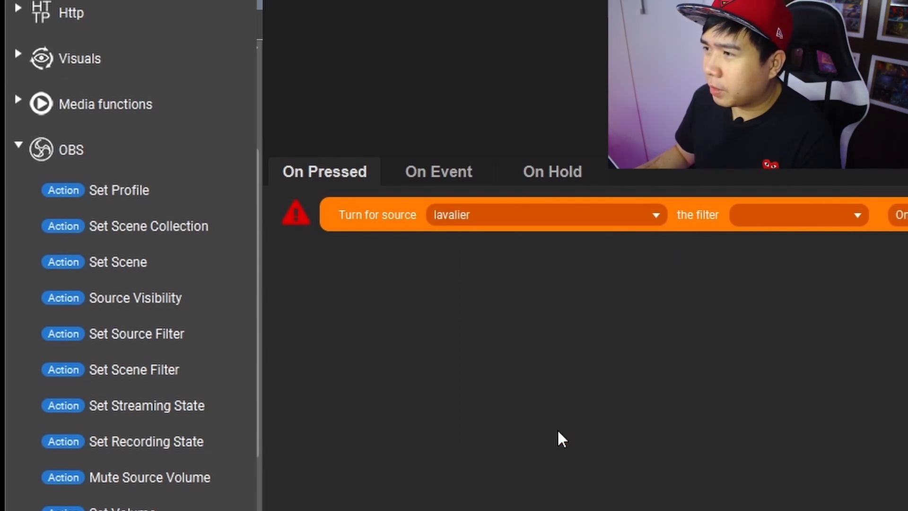
left_click(794, 209)
left_click(799, 283)
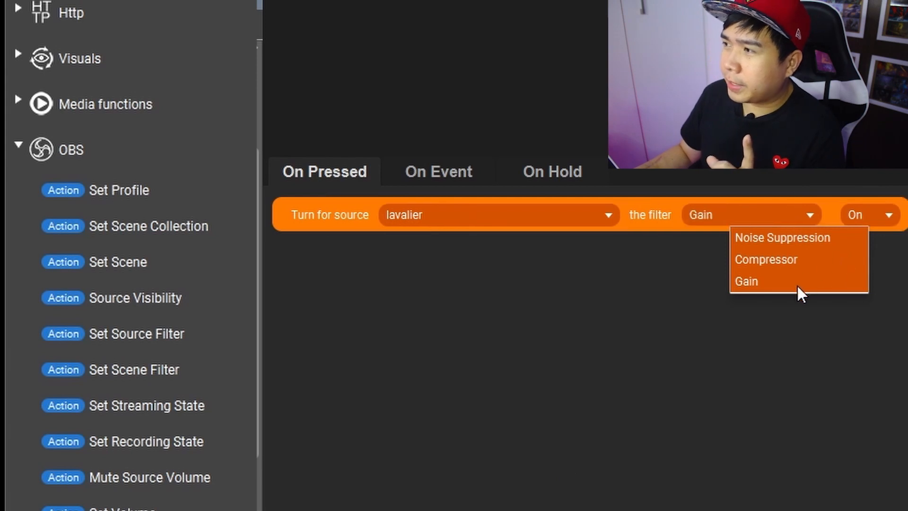
left_click(885, 223)
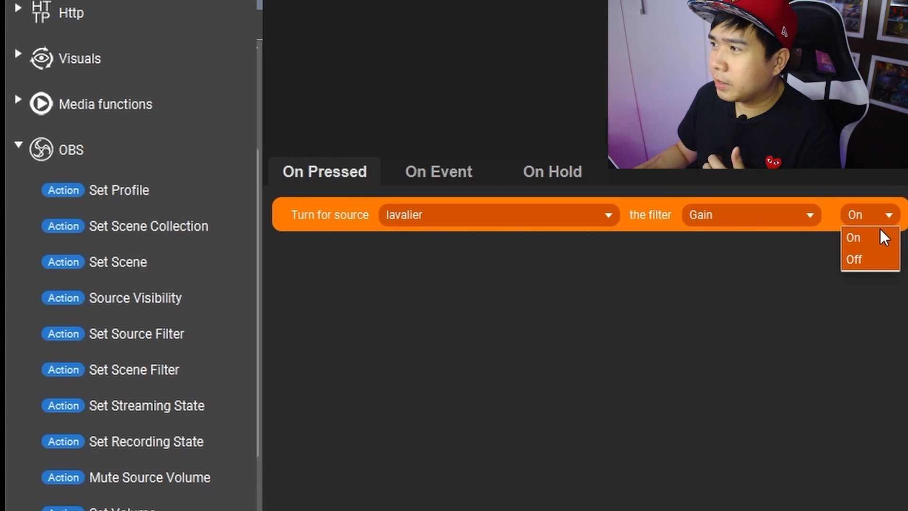
left_click(856, 259)
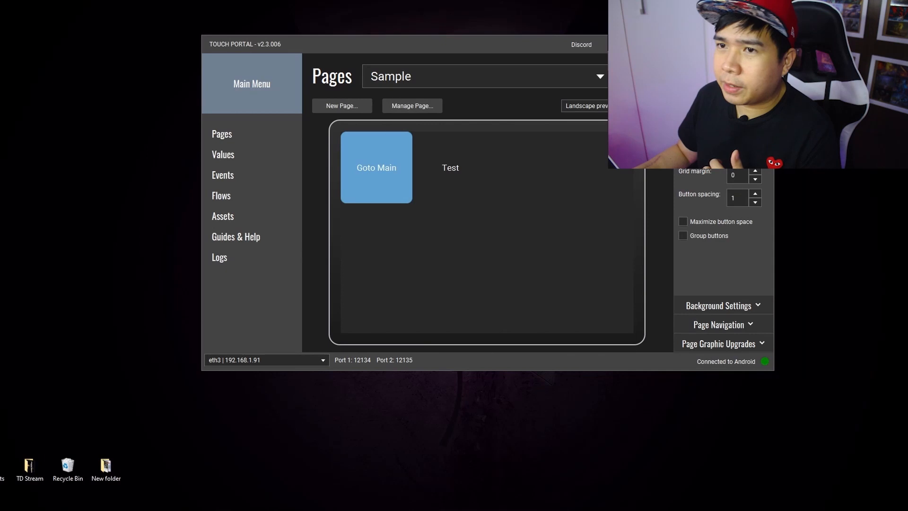
Bring the OBS window back into view and review the lavalier source's filters again.
left_click_drag(0, 46, 215, 12)
right_click(112, 298)
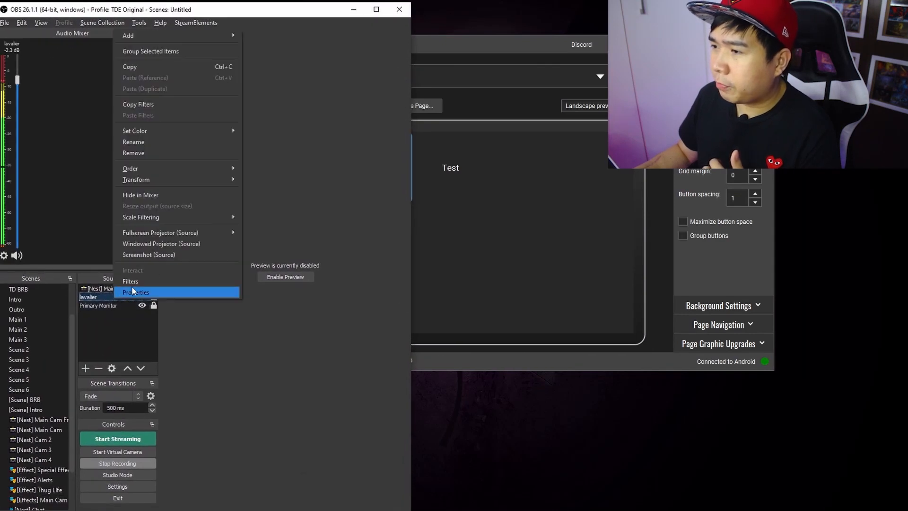
left_click(132, 286)
left_click_drag(185, 95, 216, 89)
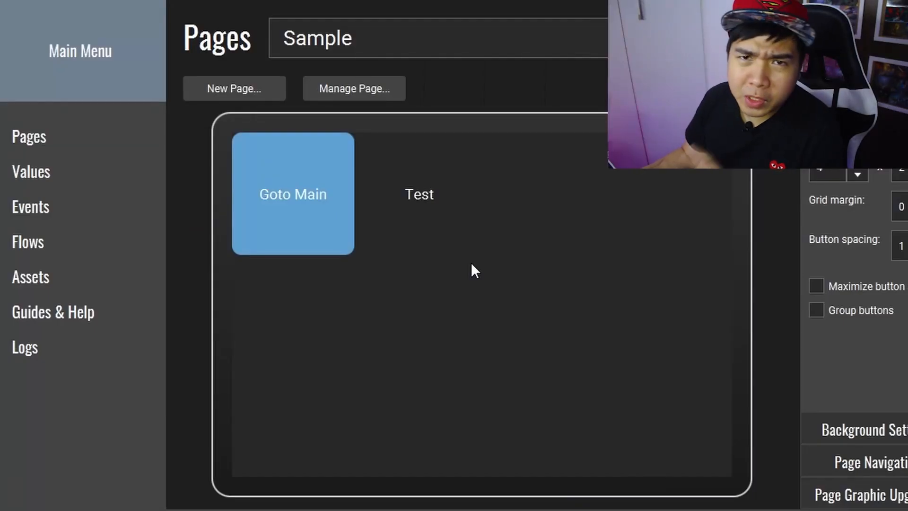
Delete the Toggle OBS Studio Mode action from the Test button on the Sample page.
left_click(422, 187)
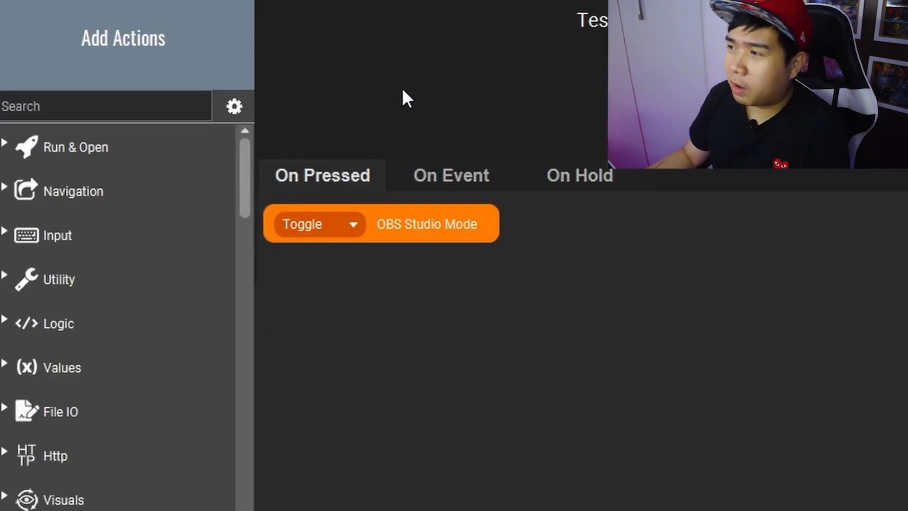
right_click(385, 224)
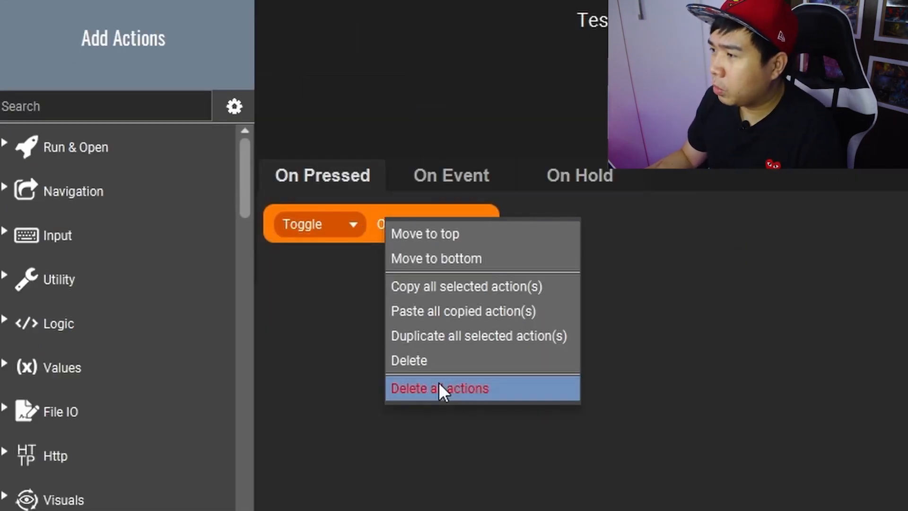
left_click(419, 358)
left_click(614, 289)
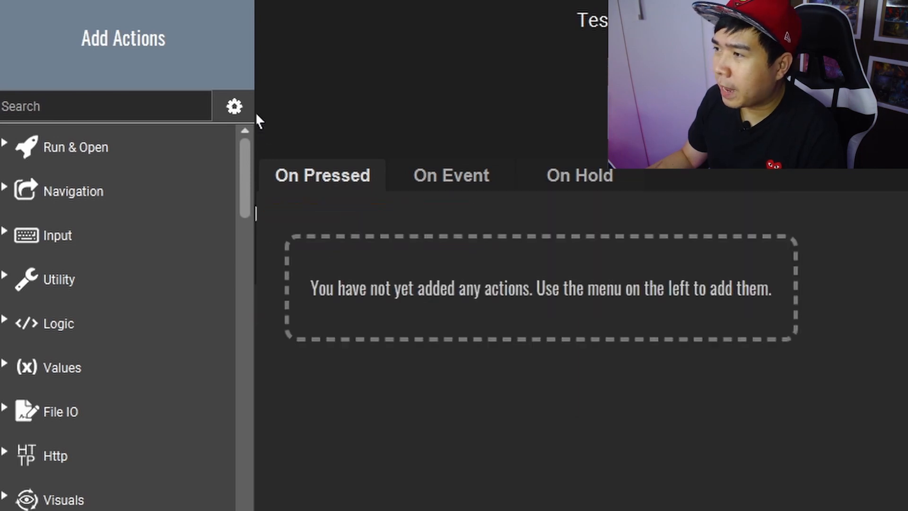
Add a Set Source Filter action to the Test button that turns the Scroll filter On for the wow source.
left_click_drag(245, 194, 242, 274)
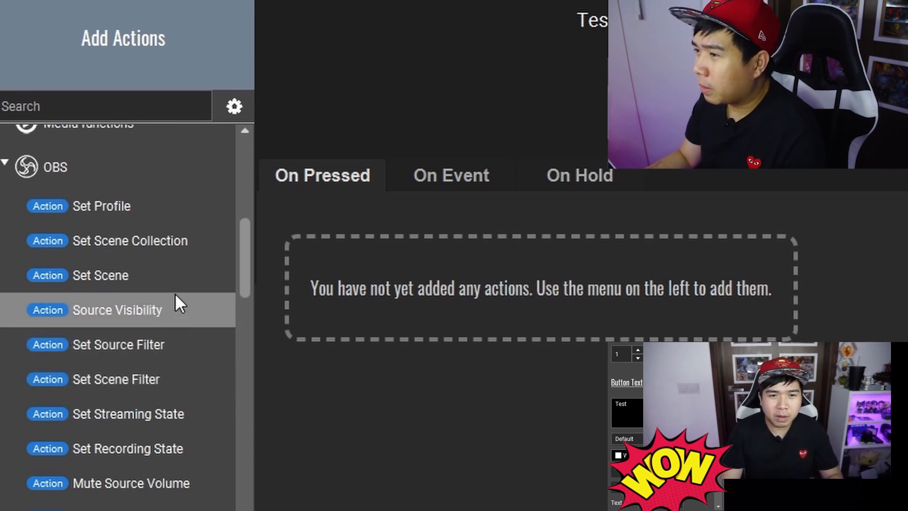
left_click(178, 336)
left_click(583, 225)
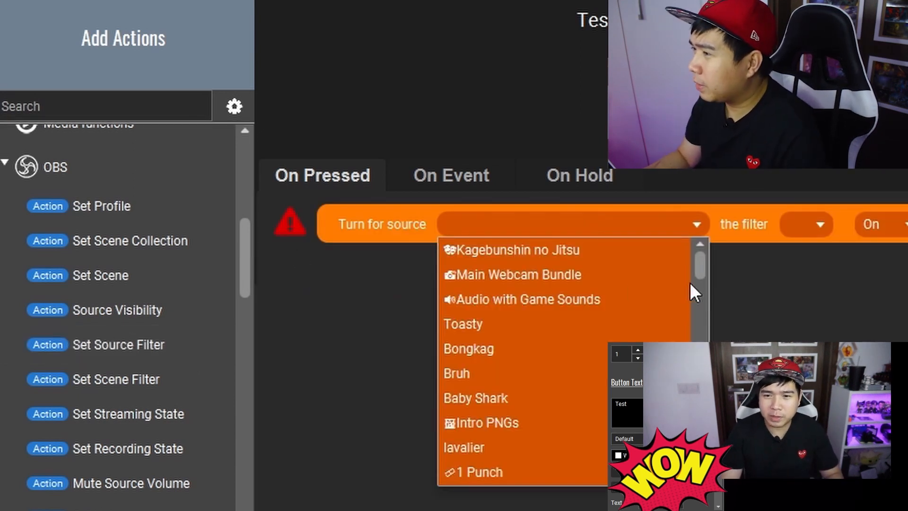
scroll(685, 270, "down", 2)
scroll(683, 263, "up", 2)
scroll(679, 264, "down", 1)
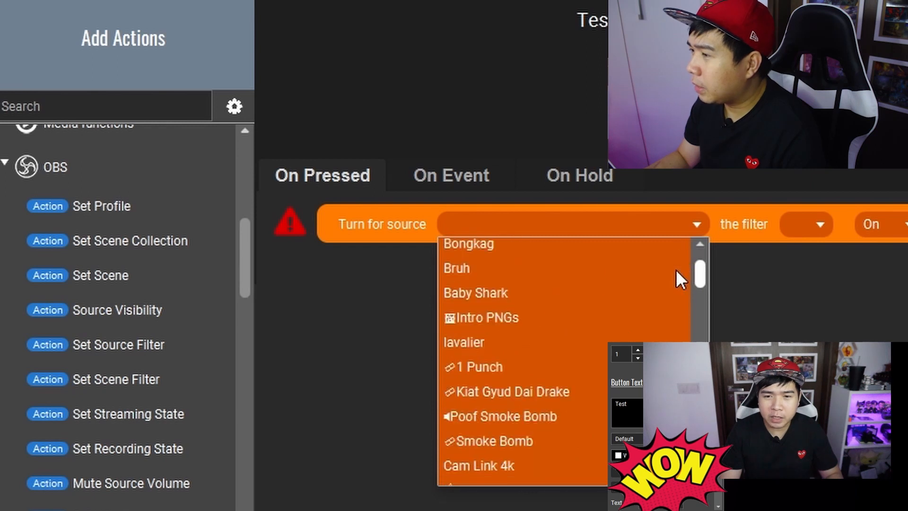
scroll(679, 279, "down", 10)
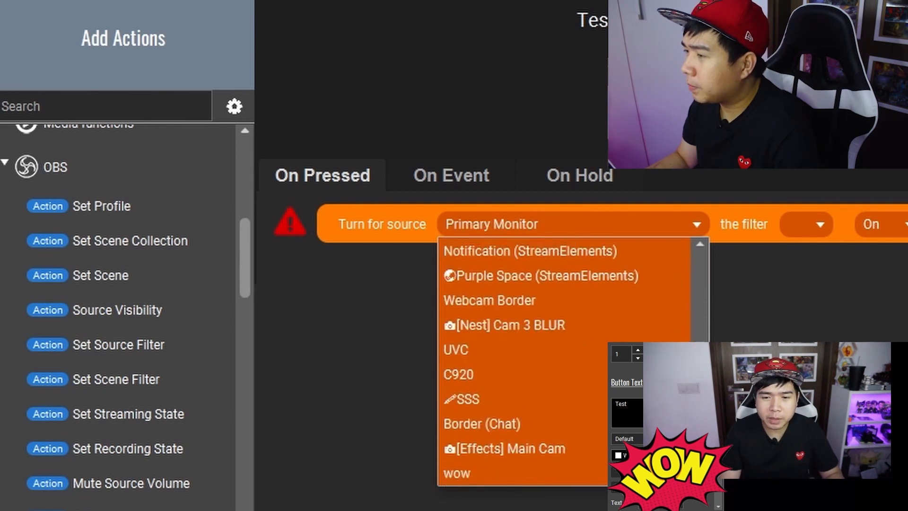
left_click(587, 475)
left_click(806, 226)
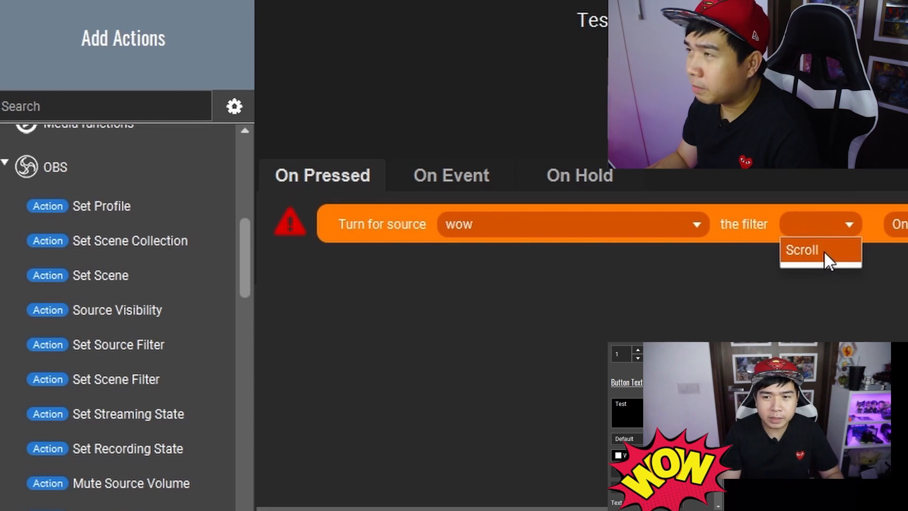
left_click(824, 251)
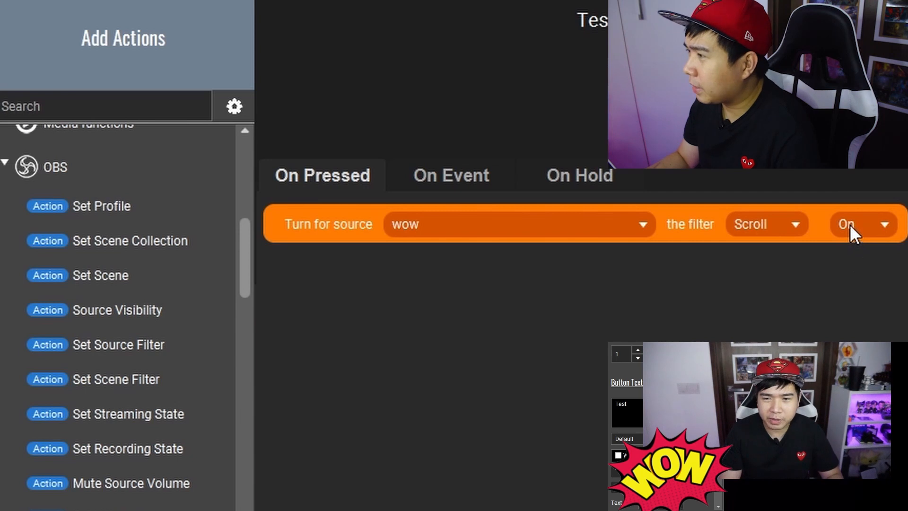
Add a Wait for Timer logic action after the Scroll filter action.
right_click(386, 284)
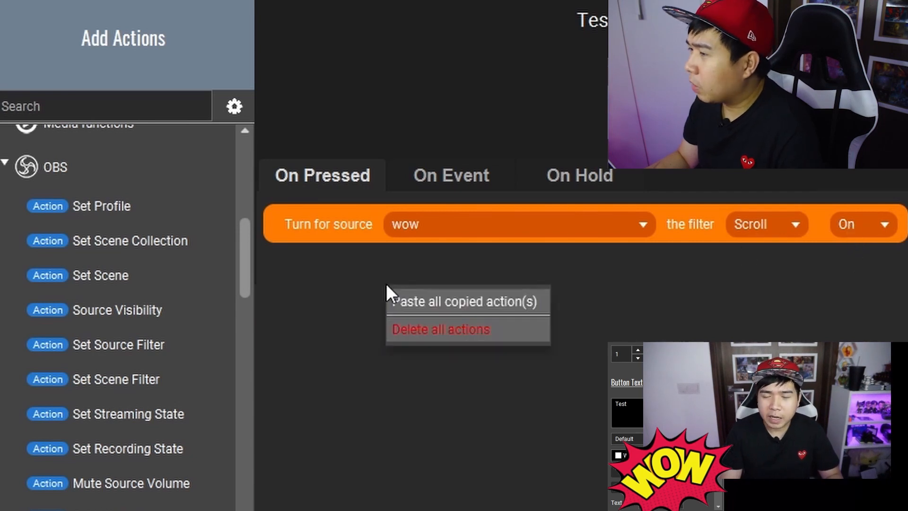
left_click(198, 265)
left_click_drag(247, 250, 257, 82)
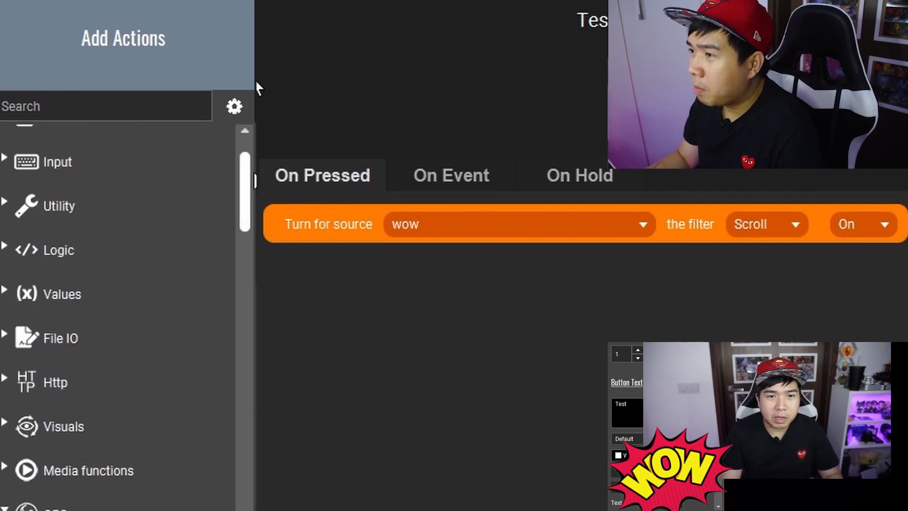
scroll(56, 217, "up", 2)
left_click(7, 331)
double_click(102, 246)
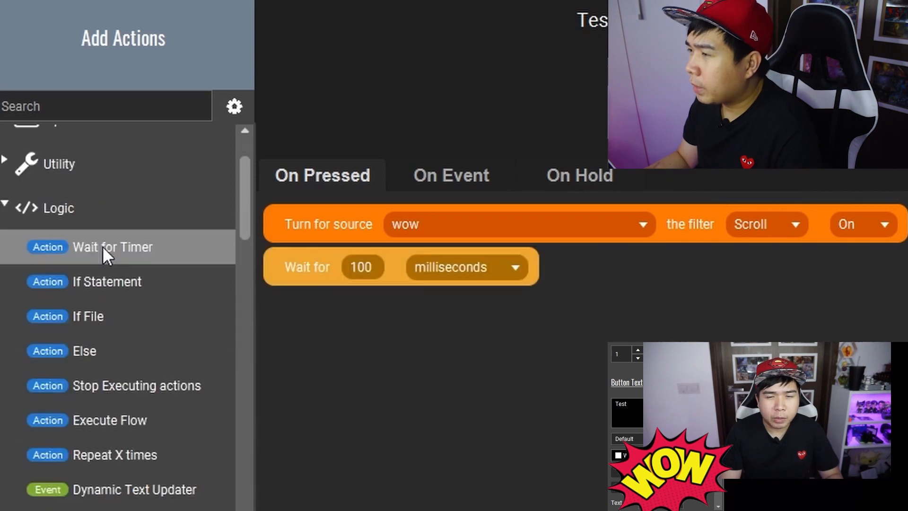
Set the wait following the Scroll filter action to 3 seconds.
left_click(439, 267)
left_click(436, 318)
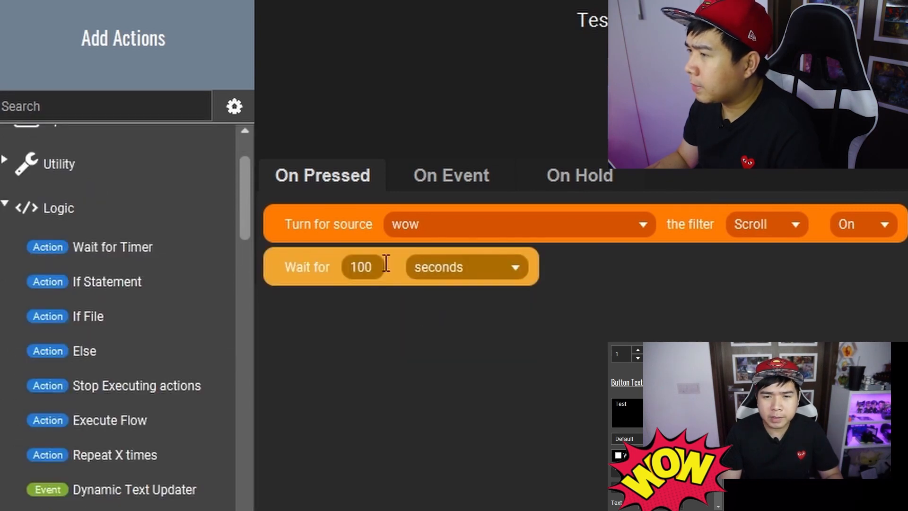
left_click(385, 261)
type("3")
Duplicate the Scroll filter action, place the copy below the wait and set it to Off.
right_click(296, 217)
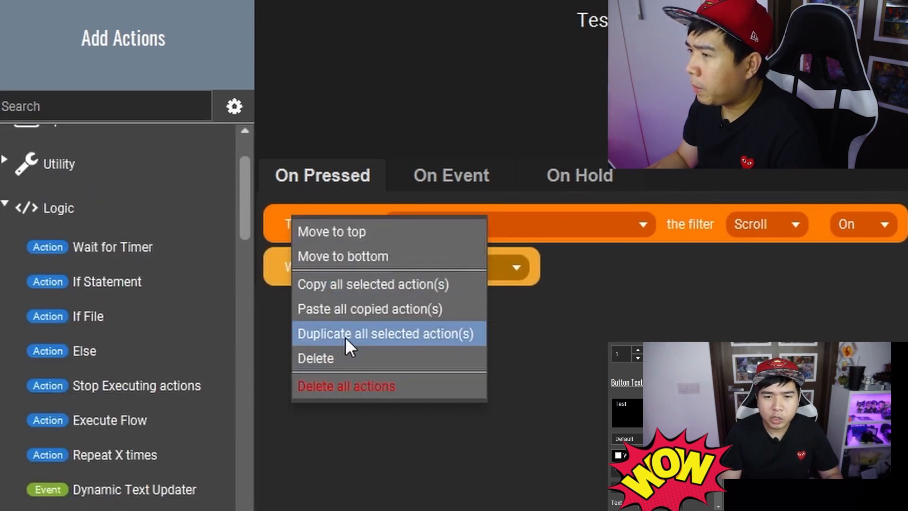
left_click(346, 342)
left_click_drag(338, 268, 331, 352)
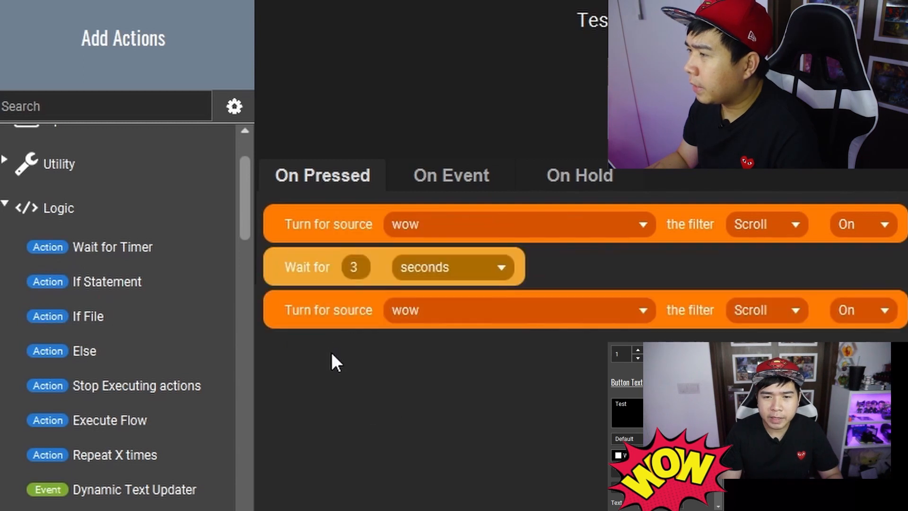
left_click(852, 356)
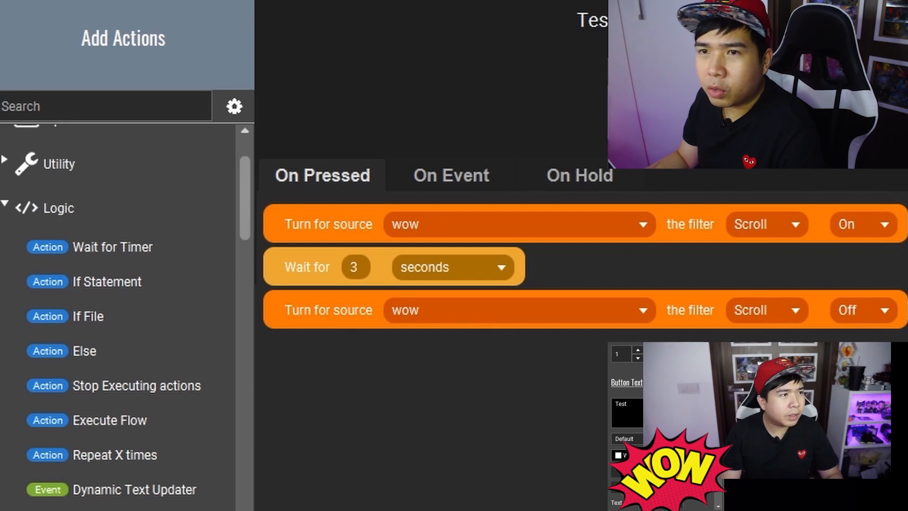
Switch to OBS and open the wow source's filters to view its Scroll filter.
key("alt+Tab")
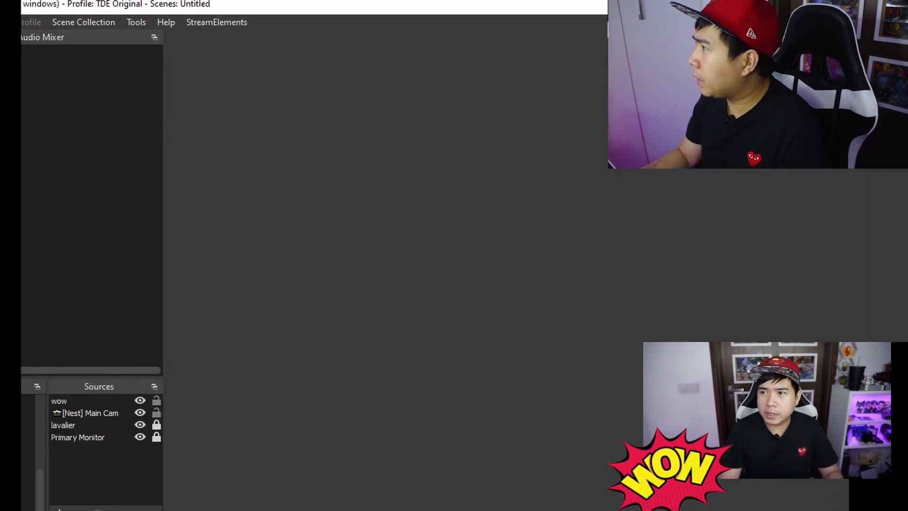
left_click_drag(906, 160, 450, 161)
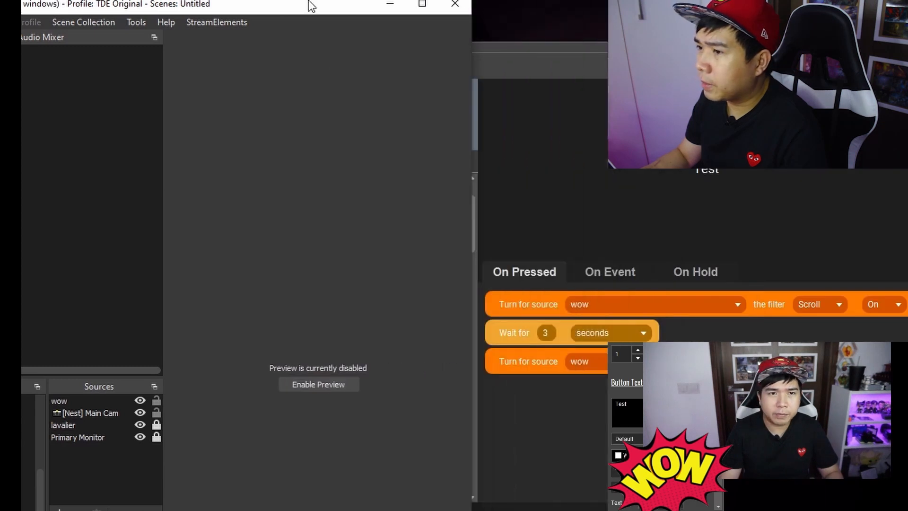
left_click_drag(308, 1, 483, 0)
left_click(263, 377)
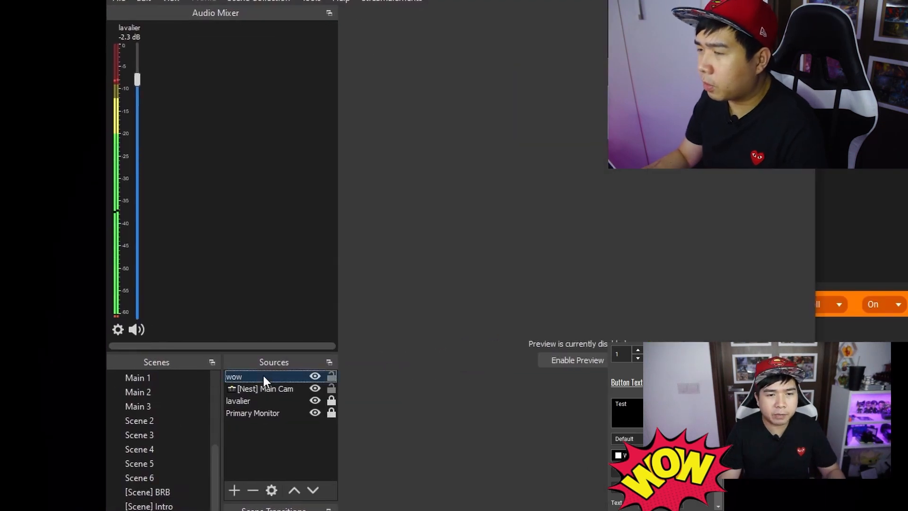
right_click(262, 374)
left_click(287, 350)
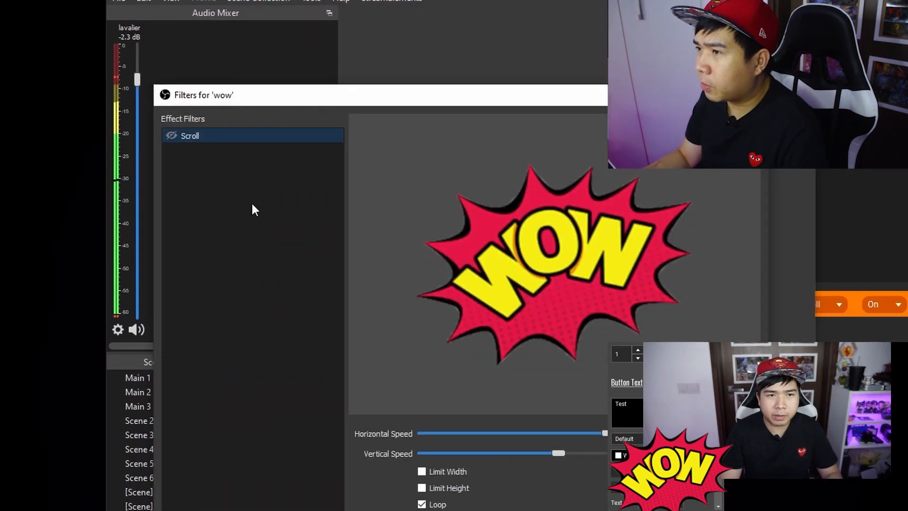
left_click_drag(325, 95, 296, 92)
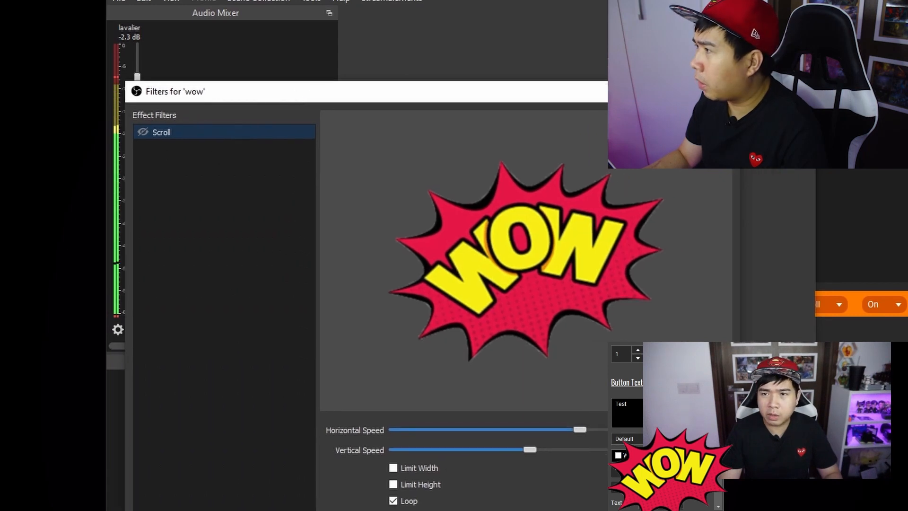
Bring Touch Portal forward and arrange its window beside the OBS filters window for the wow source.
left_click(856, 322)
left_click_drag(407, 53, 581, 78)
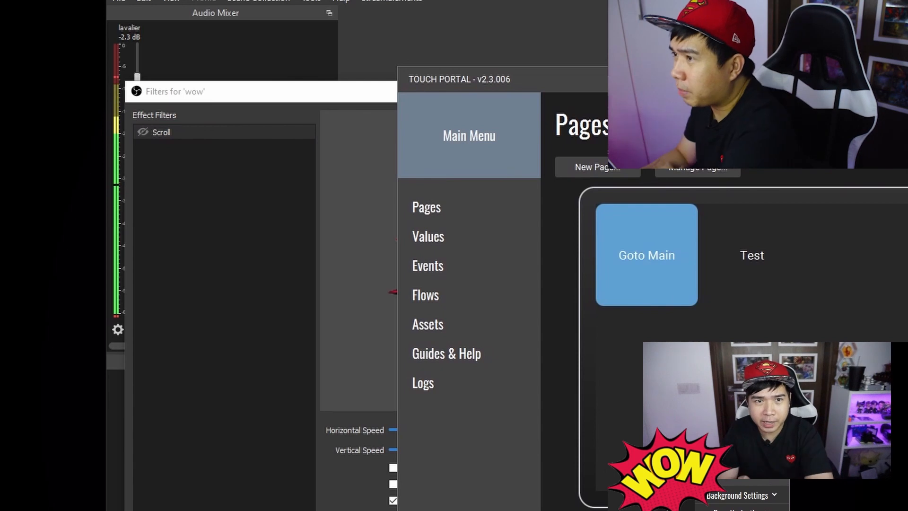
left_click_drag(295, 93, 263, 93)
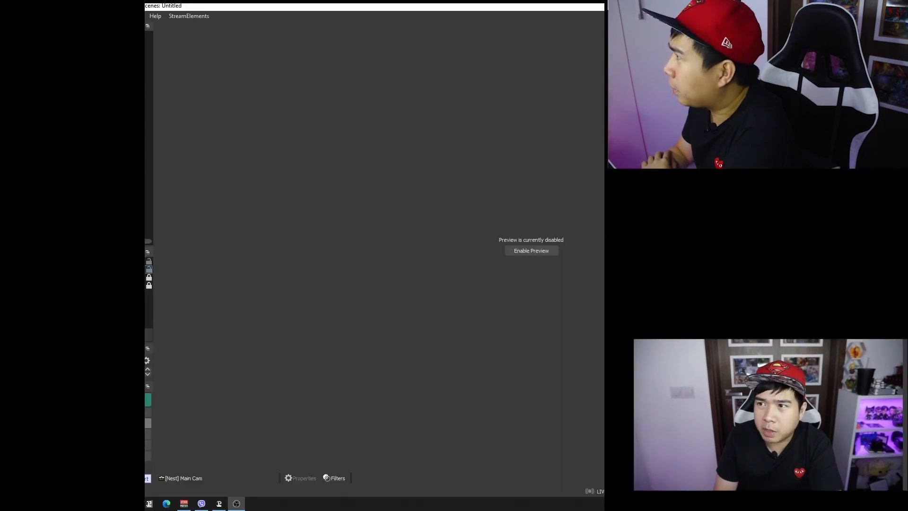
Open the [Nest] Main Cam source's filters in OBS and preview the Blur filter by enabling and disabling it.
right_click(262, 284)
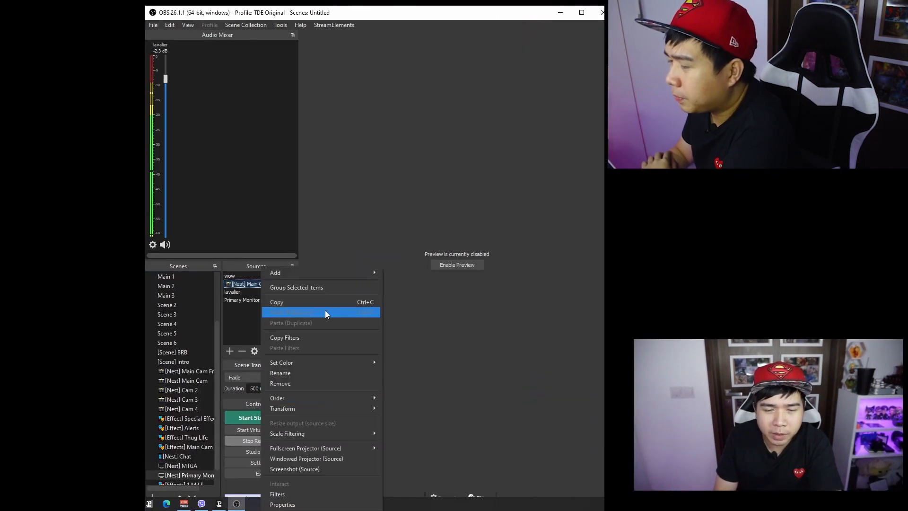
left_click(303, 494)
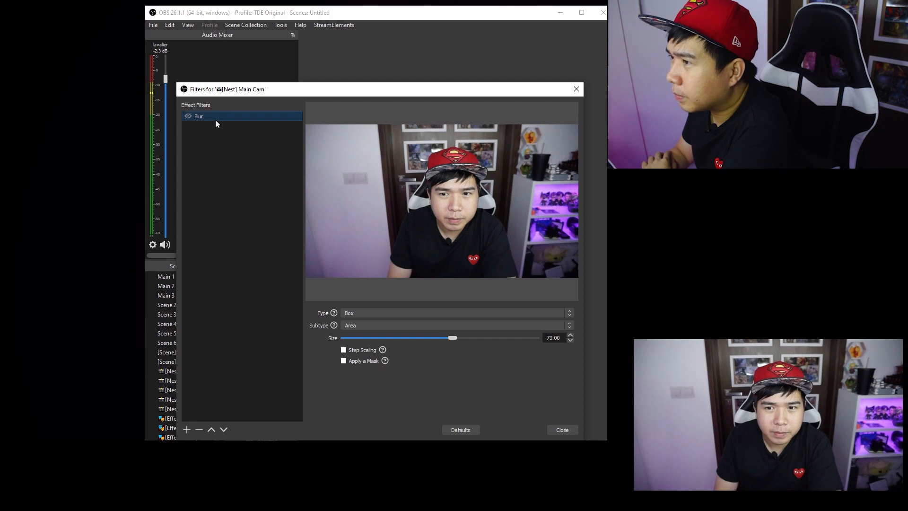
left_click_drag(242, 84, 161, 82)
left_click(110, 113)
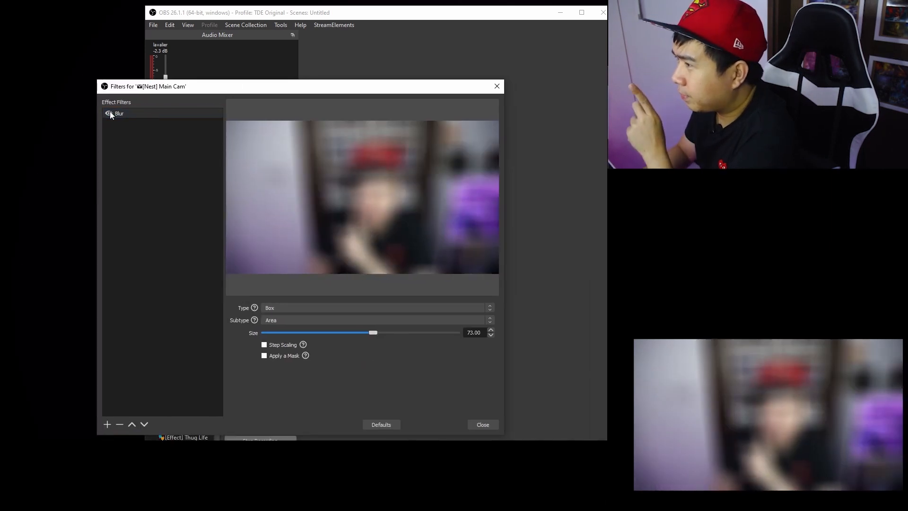
left_click(110, 113)
left_click_drag(320, 93, 261, 86)
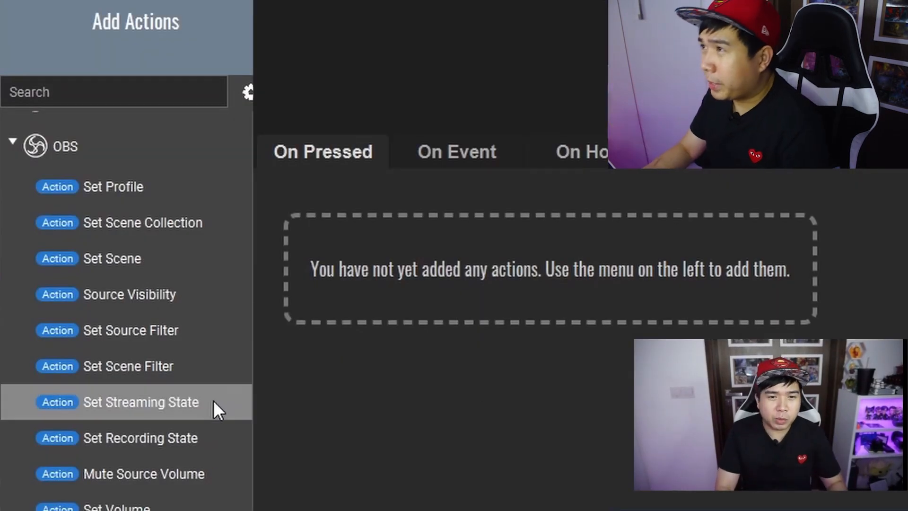
Switch to Touch Portal and add a Set Scene Filter action that turns On the Blur filter for scene [Nest] Main Cam.
double_click(182, 379)
left_click(637, 205)
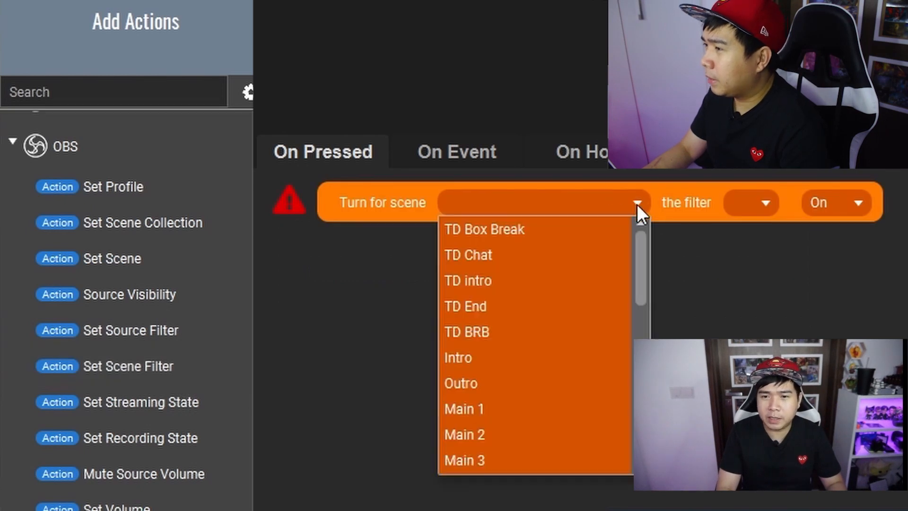
left_click_drag(642, 253, 647, 358)
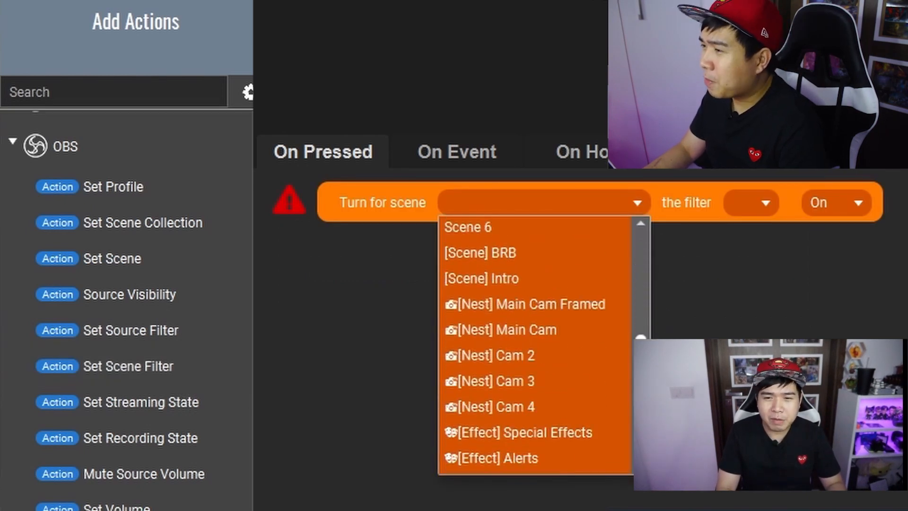
left_click(599, 337)
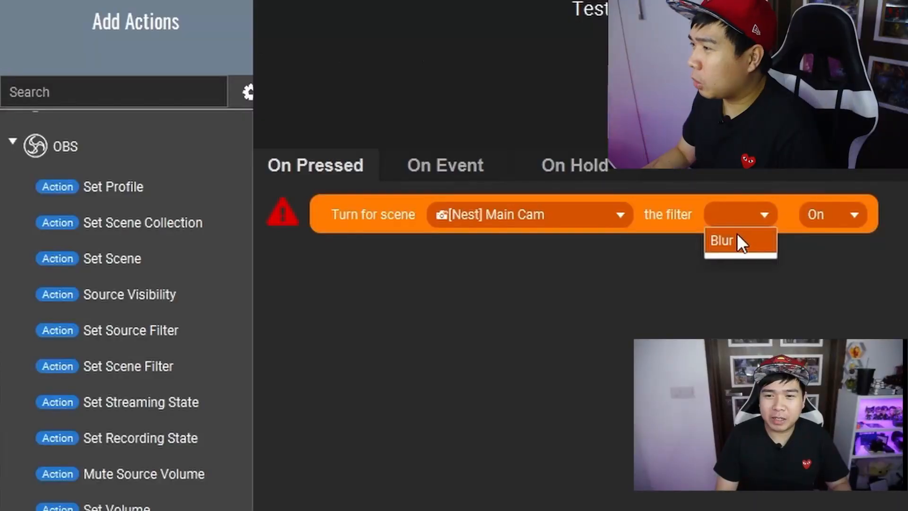
left_click(737, 235)
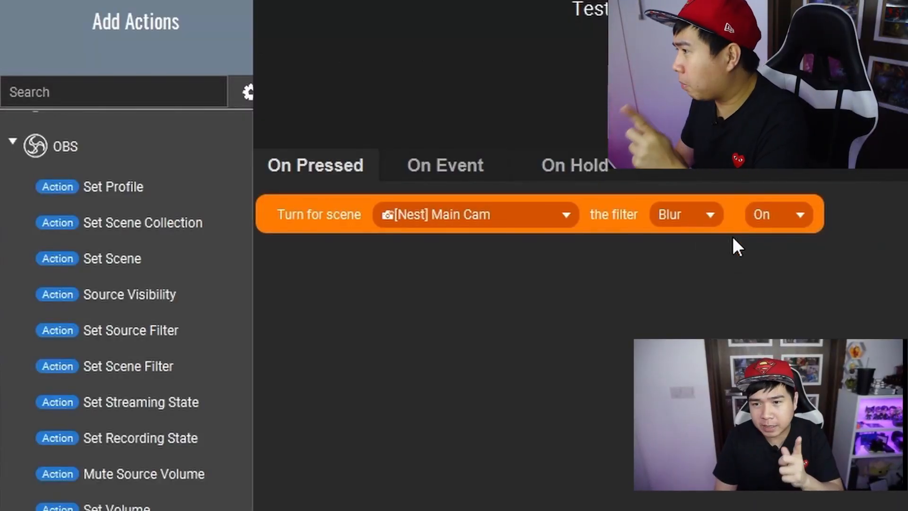
Add a Wait for Timer action of 3 seconds after the Blur action and delete the empty scene filter action.
left_click_drag(251, 279, 247, 155)
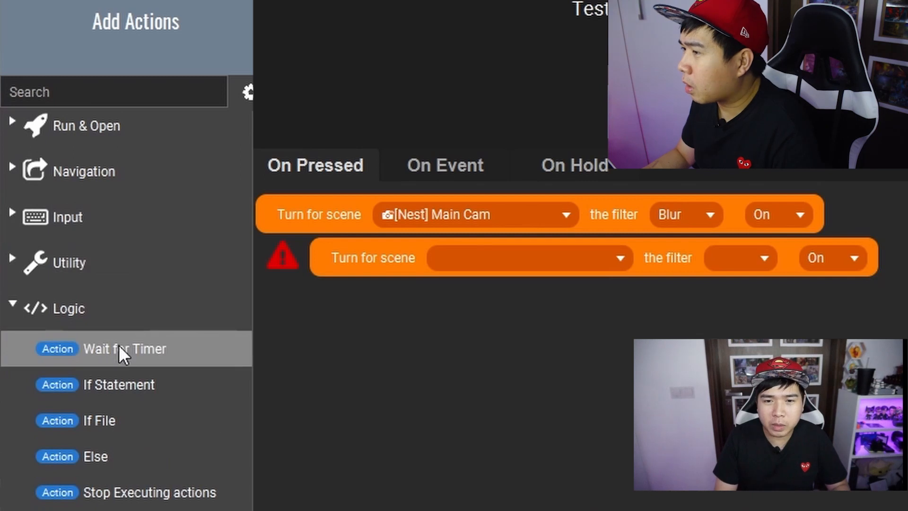
left_click(118, 345)
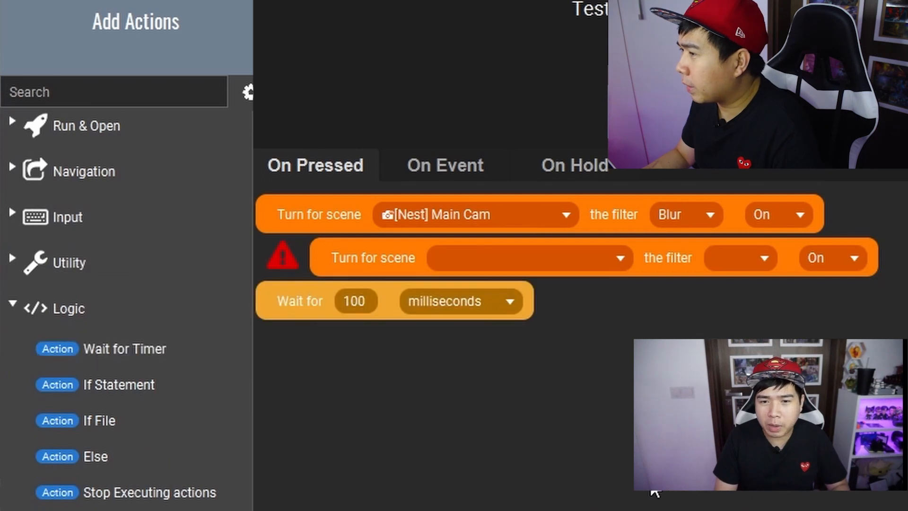
key("Delete")
left_click(459, 258)
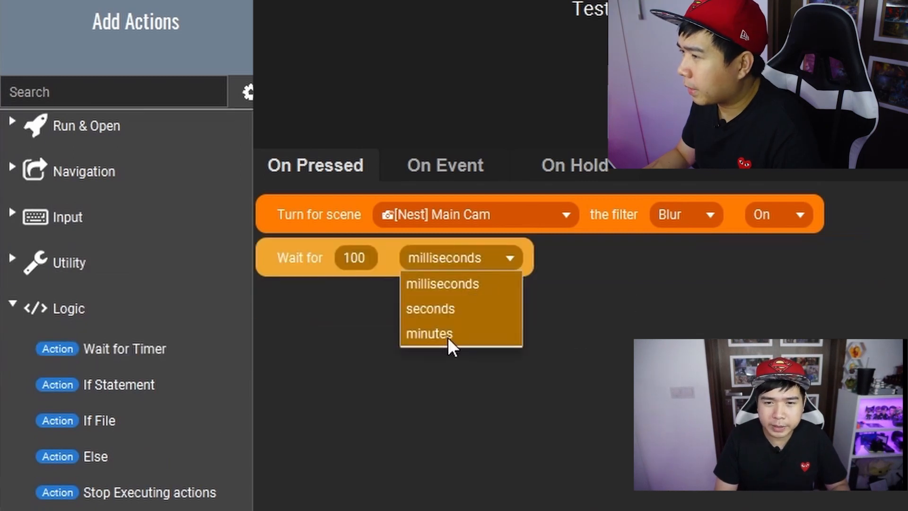
left_click(445, 311)
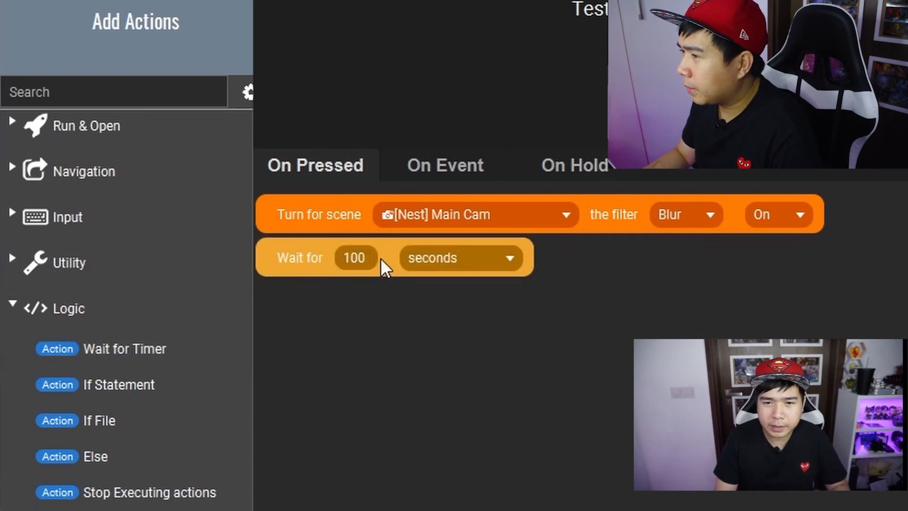
Duplicate the Blur filter action below the wait and open the copy's On/Off state options.
right_click(324, 220)
left_click(376, 316)
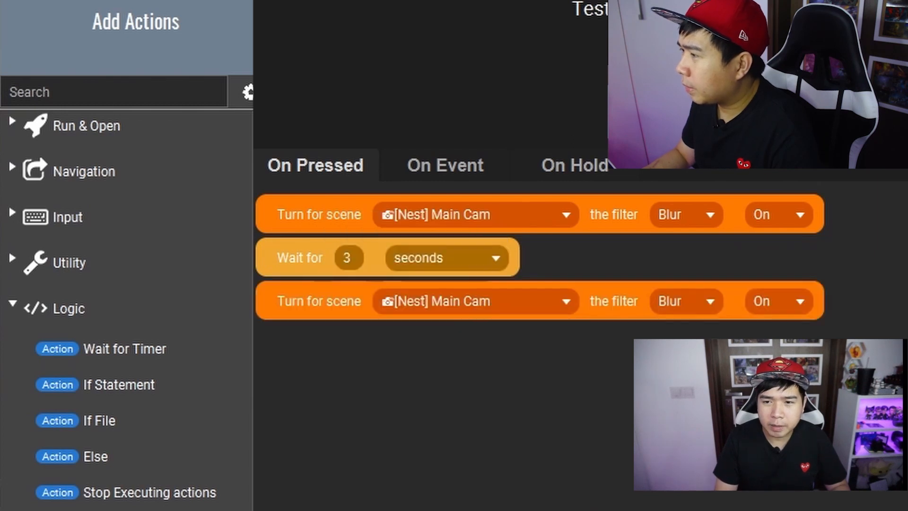
left_click(769, 301)
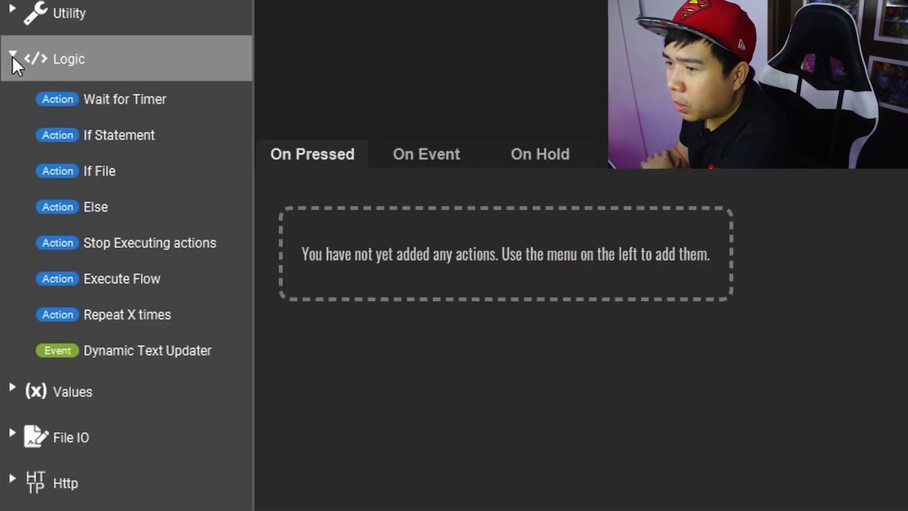
Add an OBS Set Streaming State action, review its state options and leave it at Start.
scroll(94, 135, "down", 8)
scroll(93, 135, "down", 5)
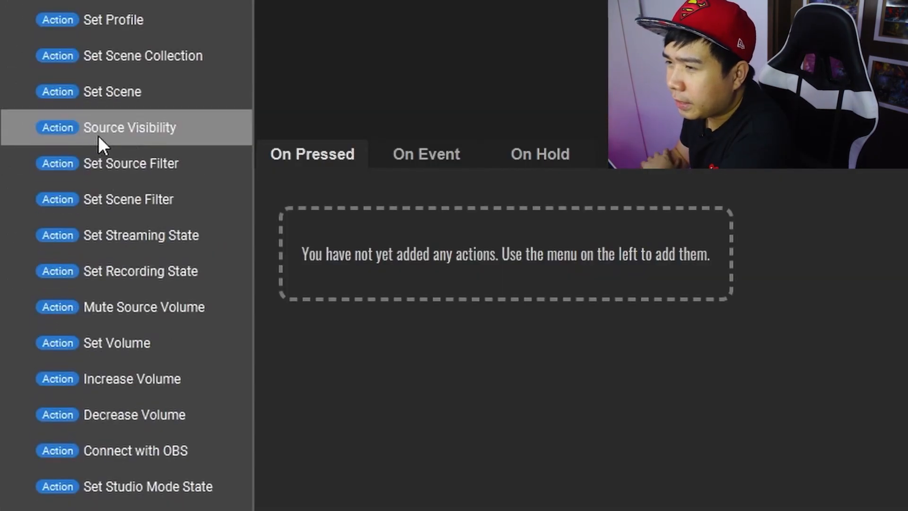
left_click(228, 230)
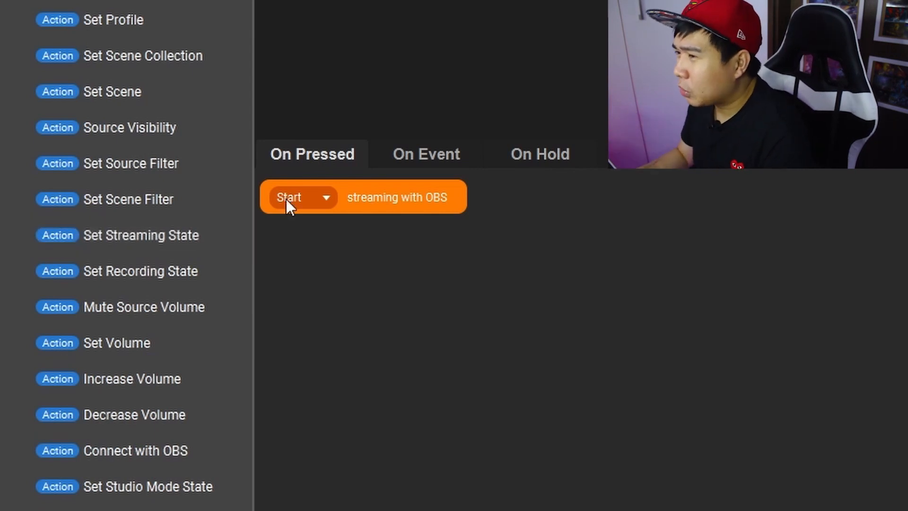
left_click(314, 197)
left_click(465, 374)
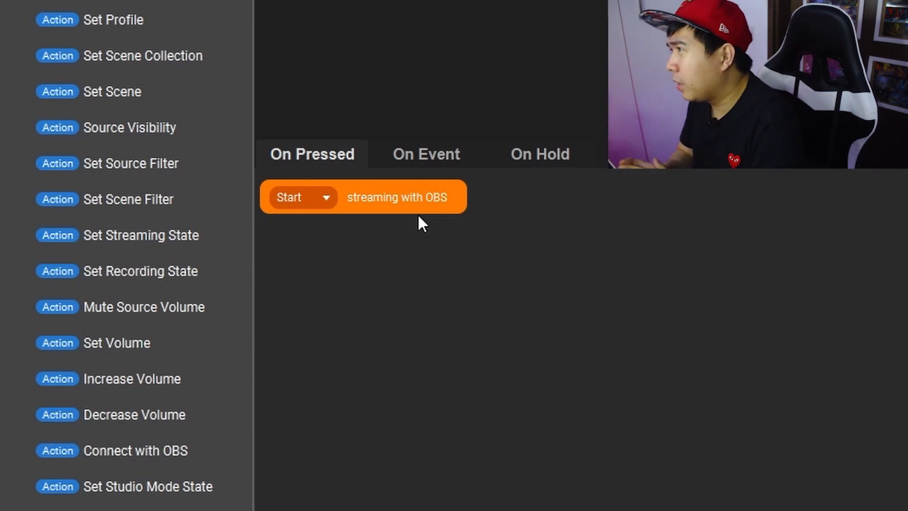
Delete the streaming action from the button's On Pressed list and confirm the deletion.
right_click(425, 190)
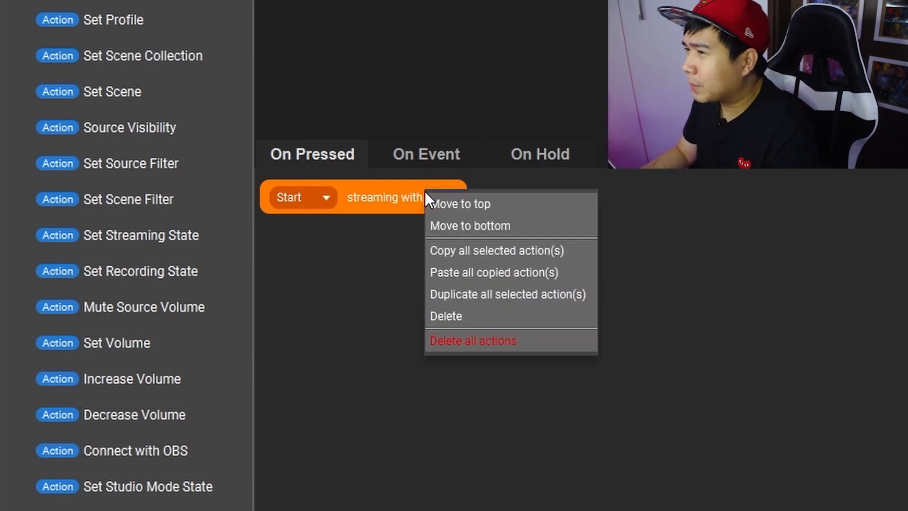
left_click(478, 329)
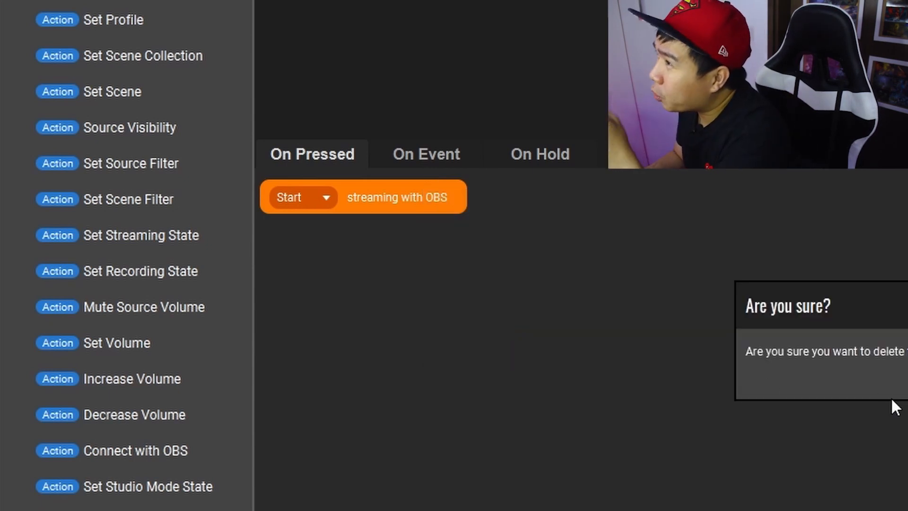
left_click(907, 382)
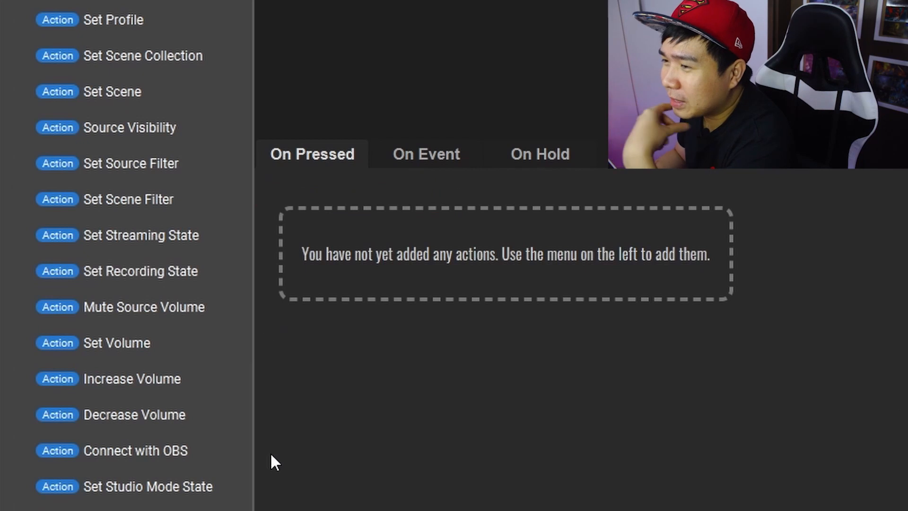
Add an OBS Set Recording State action, review its state options and leave it at Start.
left_click(236, 279)
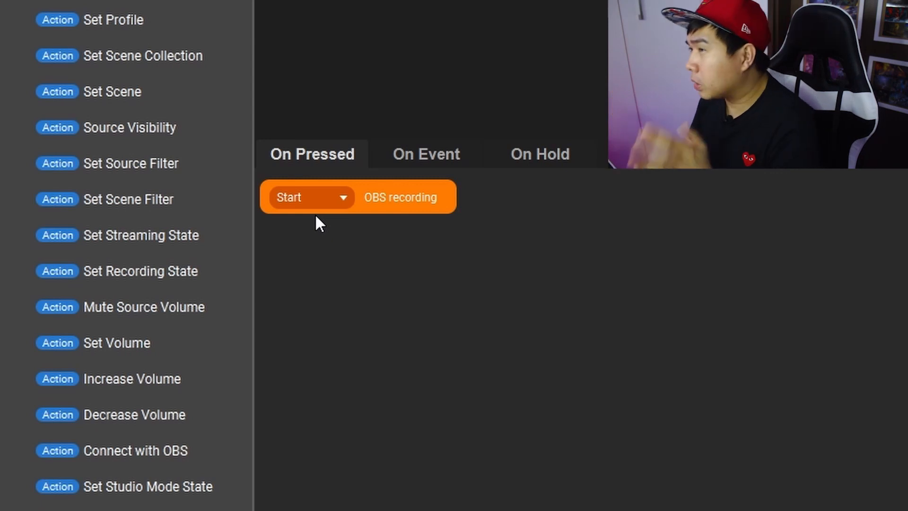
left_click(342, 194)
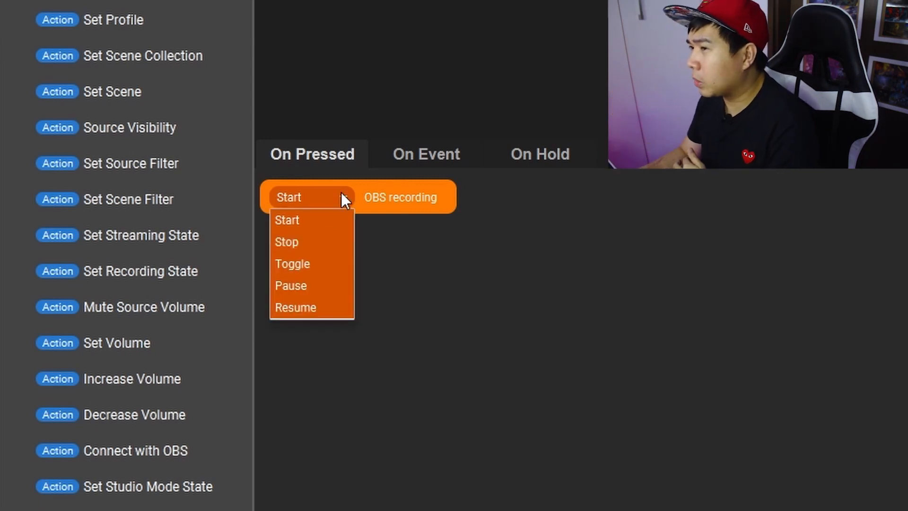
left_click(337, 354)
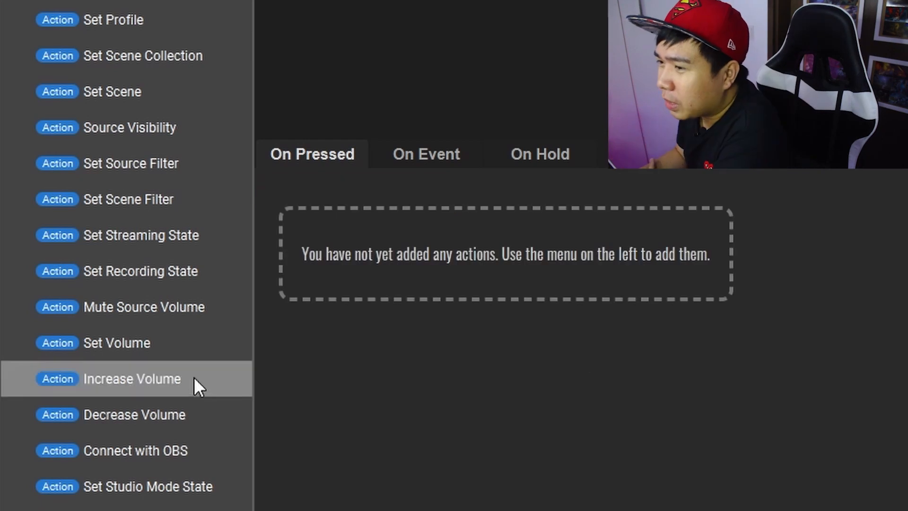
Add a Set Volume action for scene [Nest] Primary Monitor with lavalier as the source.
left_click(196, 336)
left_click(556, 198)
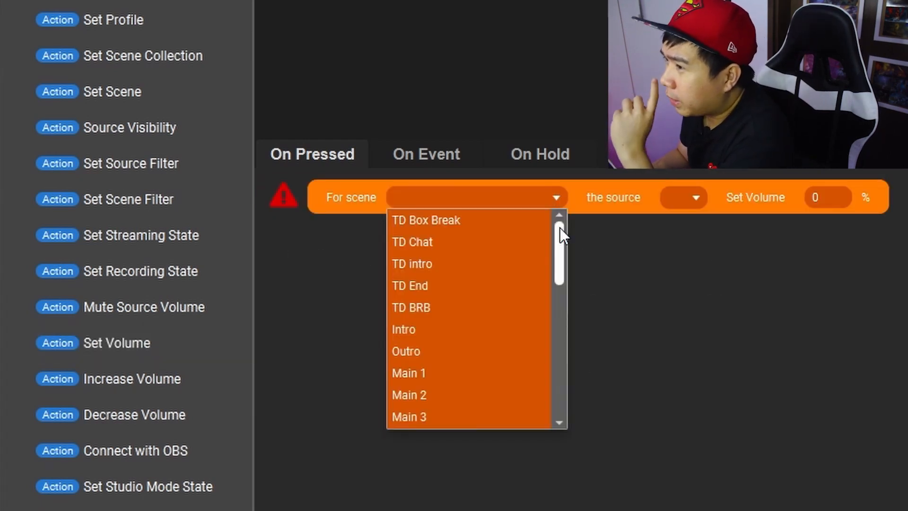
left_click_drag(560, 228, 562, 375)
left_click(489, 374)
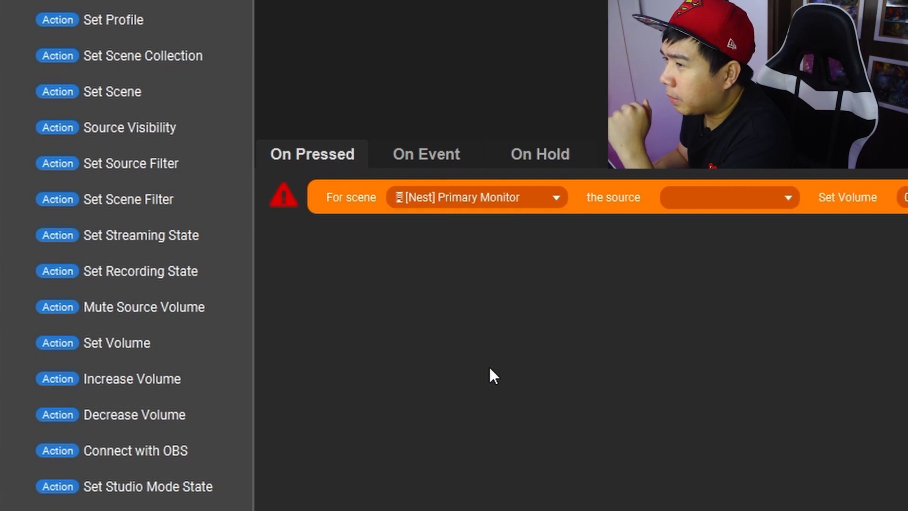
left_click(731, 201)
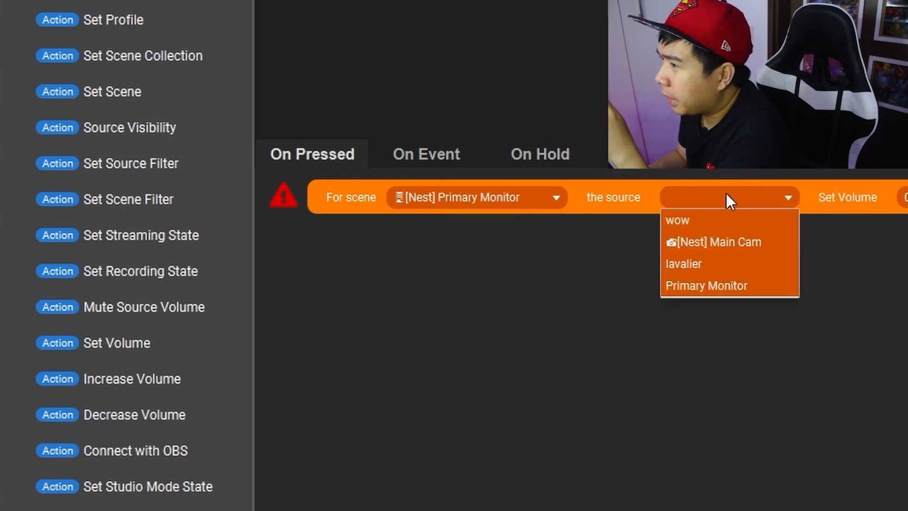
left_click(685, 267)
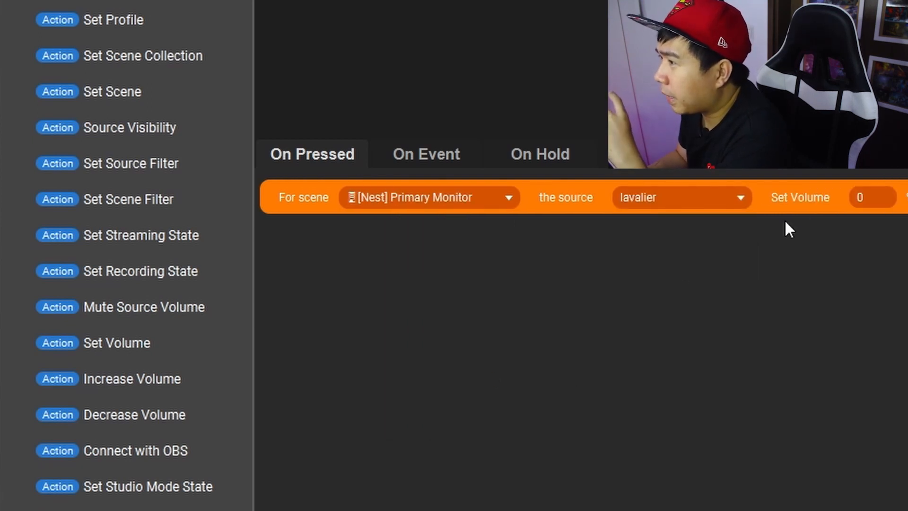
Set the lavalier volume in the Set Volume action to 30%.
key("Tab")
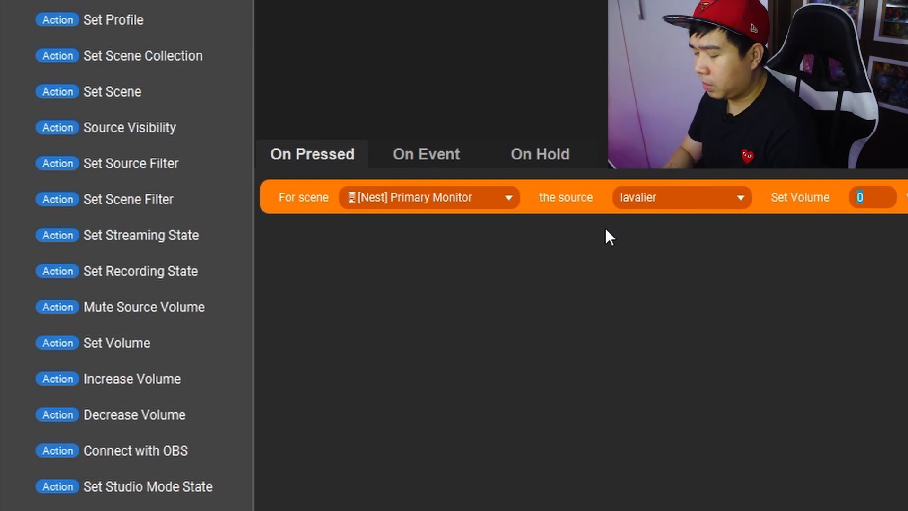
type("80")
key("BackSpace")
key("BackSpace")
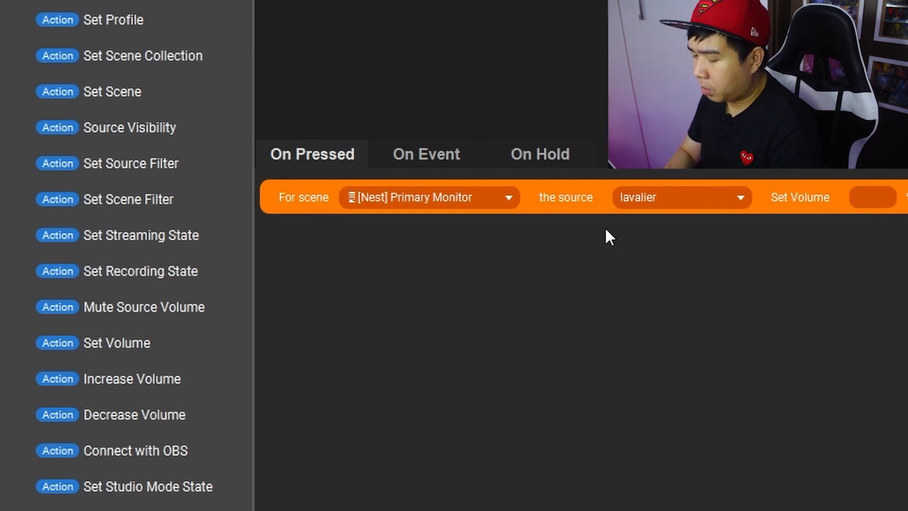
type("30")
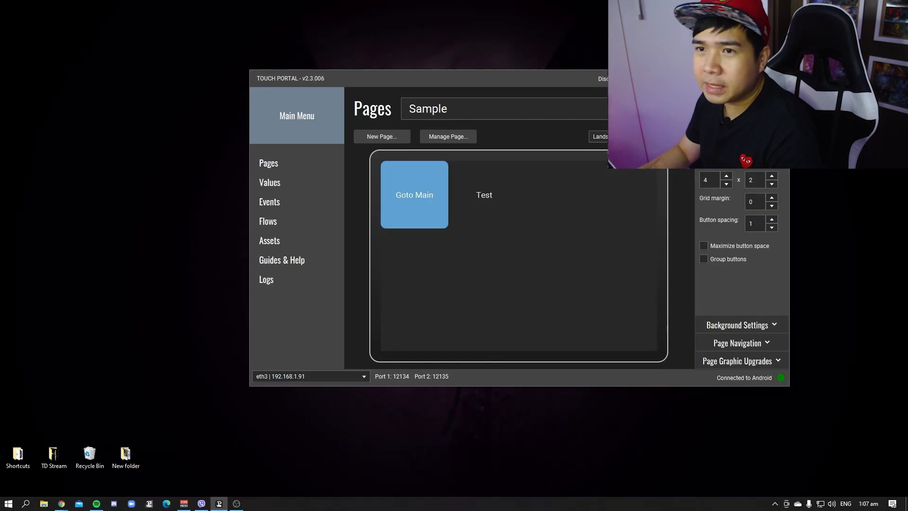
Switch to OBS and check the lavalier source's volume slider in the Audio Mixer.
left_click_drag(0, 63, 206, 29)
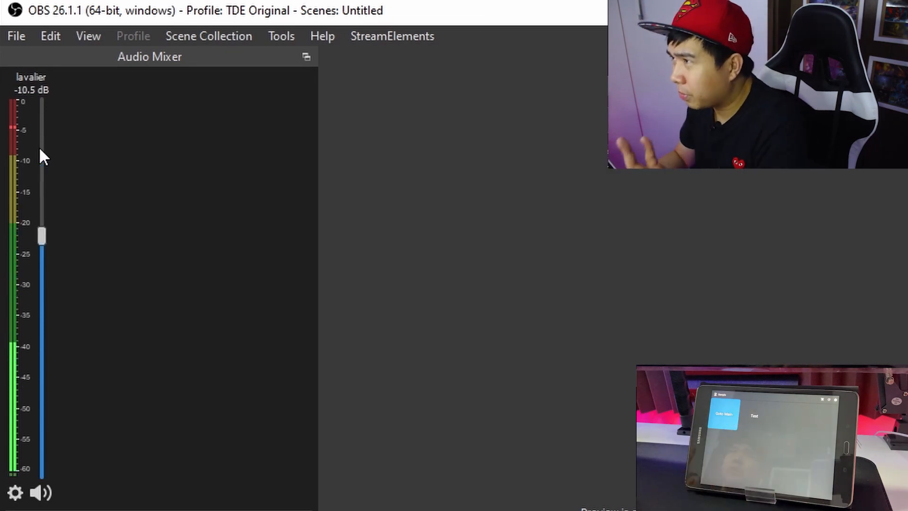
left_click(39, 146)
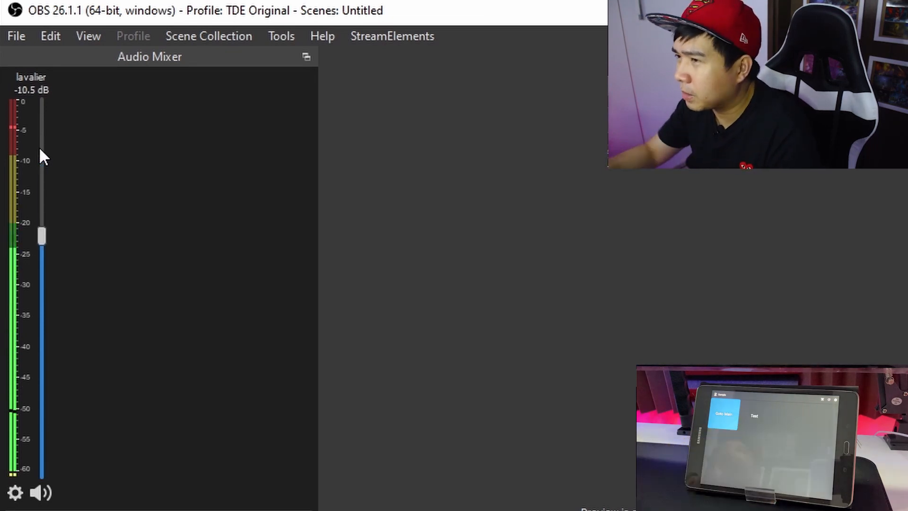
left_click(39, 147)
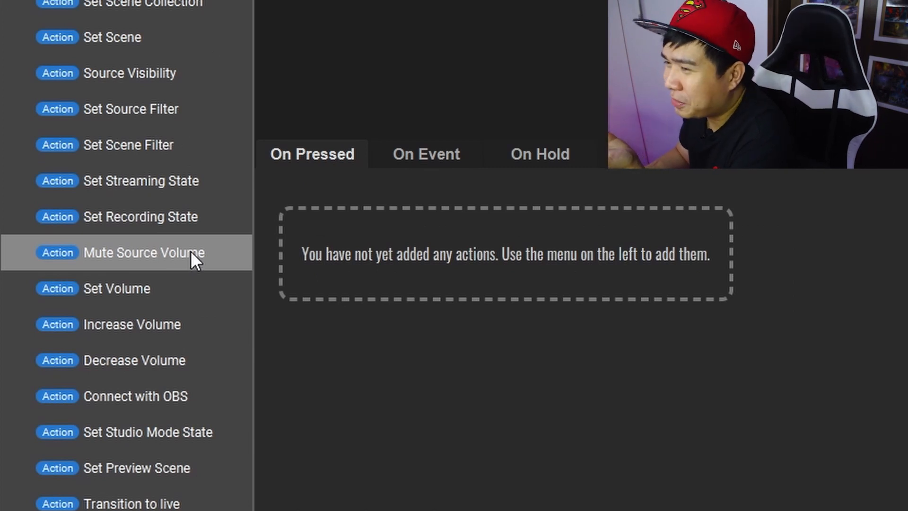
Add a Mute Source Volume action, try its Mute state and switch it back to Toggle mute state.
double_click(191, 250)
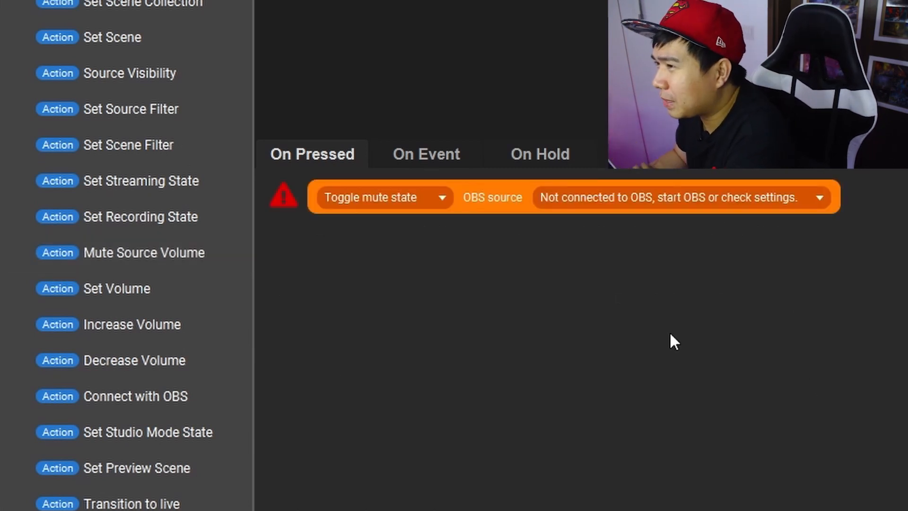
left_click(441, 200)
key("Down")
key("Return")
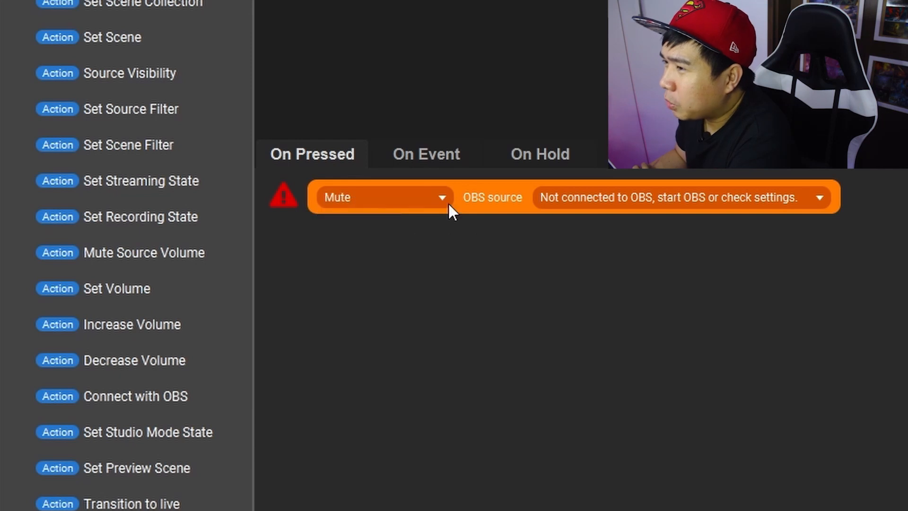
left_click(408, 202)
left_click(407, 223)
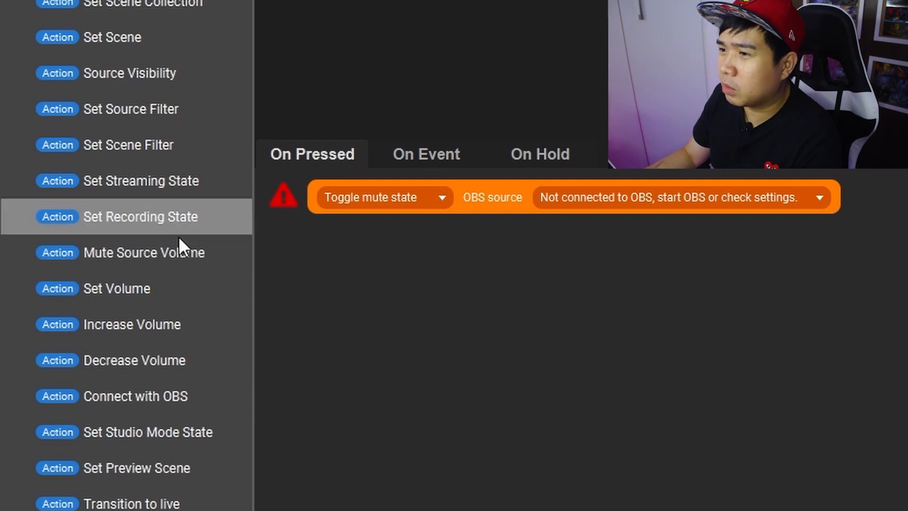
Add another Mute Source Volume action that toggles the mute state, with lavalier as the OBS source.
double_click(177, 251)
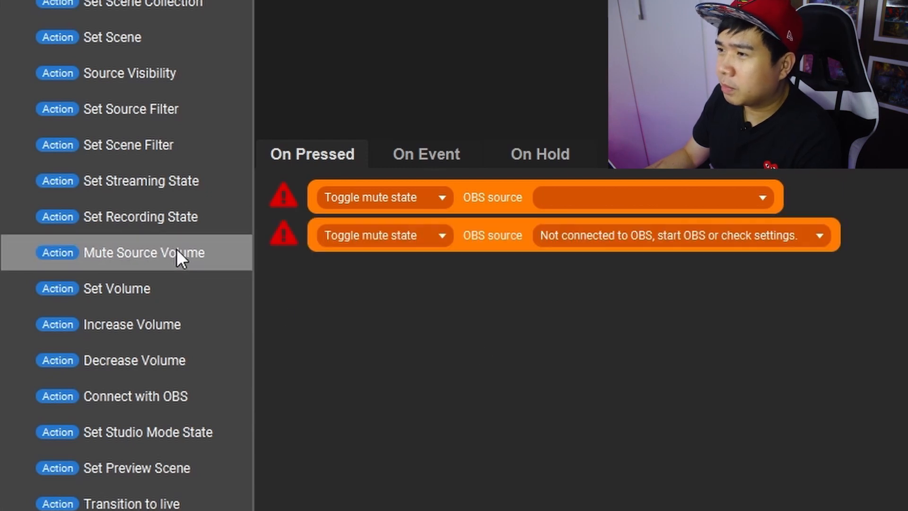
left_click(598, 197)
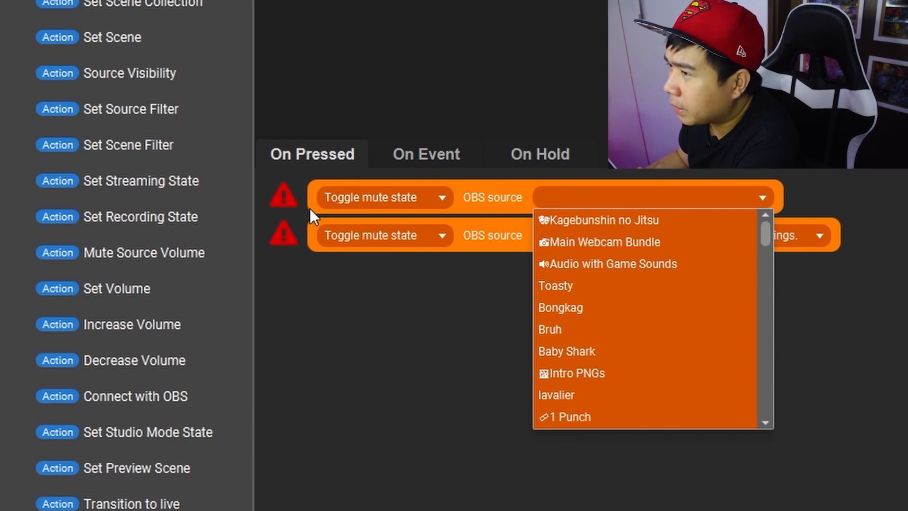
left_click_drag(766, 232, 773, 424)
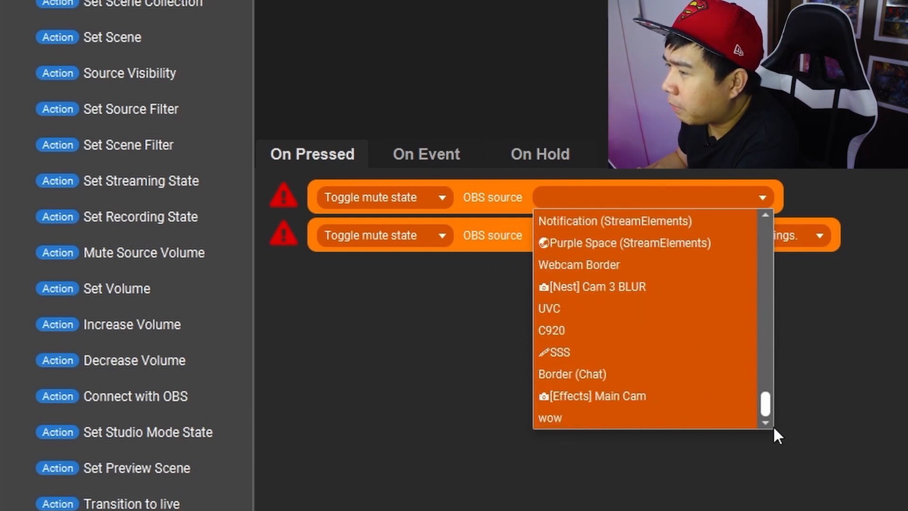
scroll(674, 388, "up", 1)
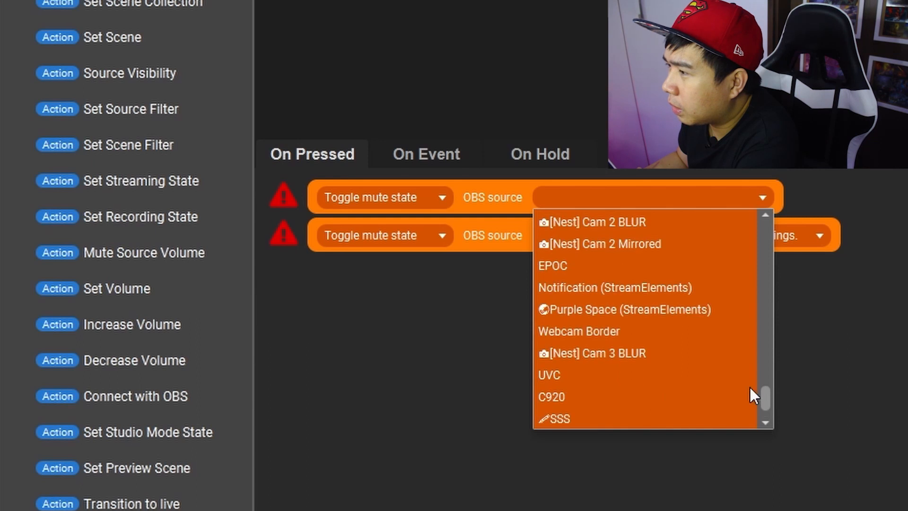
left_click_drag(766, 391, 751, 237)
left_click(558, 273)
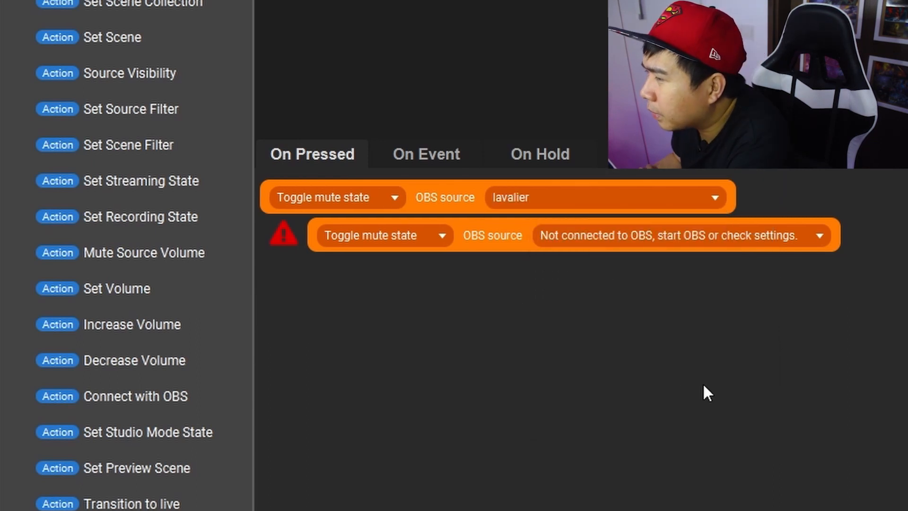
Delete the lower mute action that has no OBS source selected and accept the deletion.
right_click(487, 232)
left_click(522, 374)
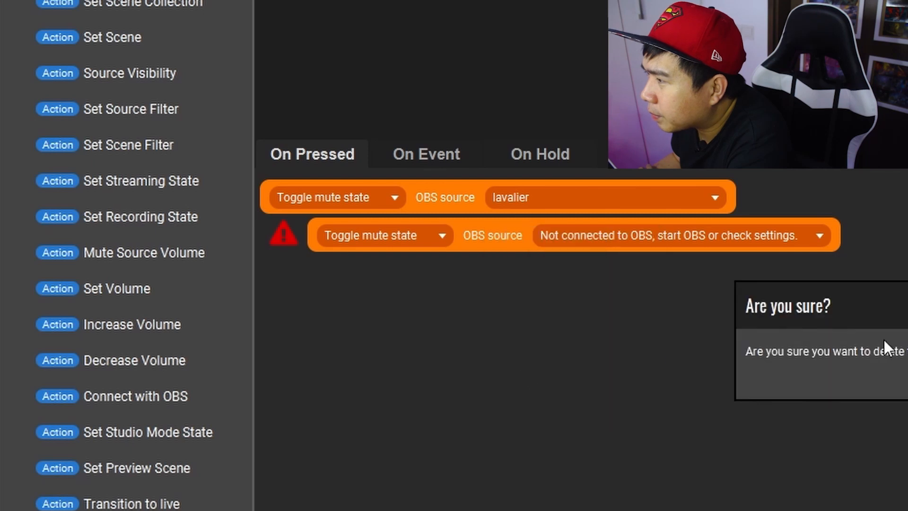
key("Return")
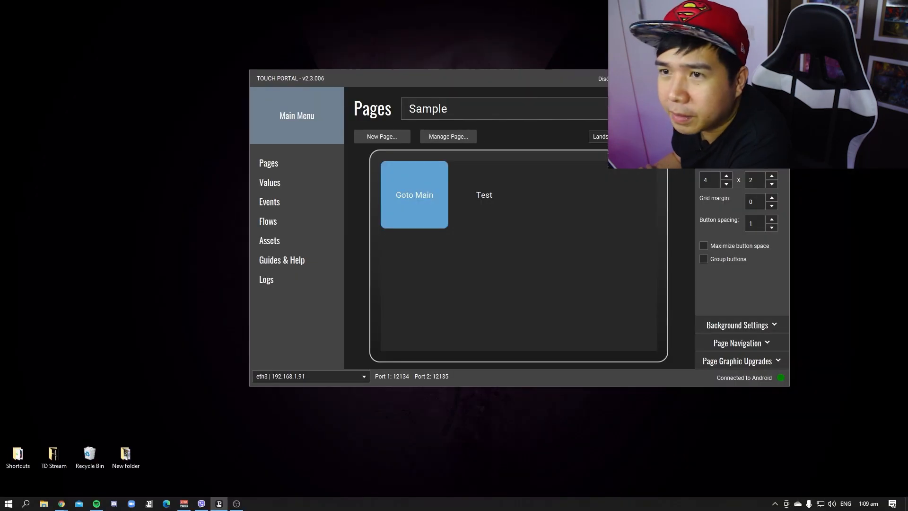
Switch to OBS and check the lavalier source's mute state in the Audio Mixer.
left_click_drag(0, 50, 289, 42)
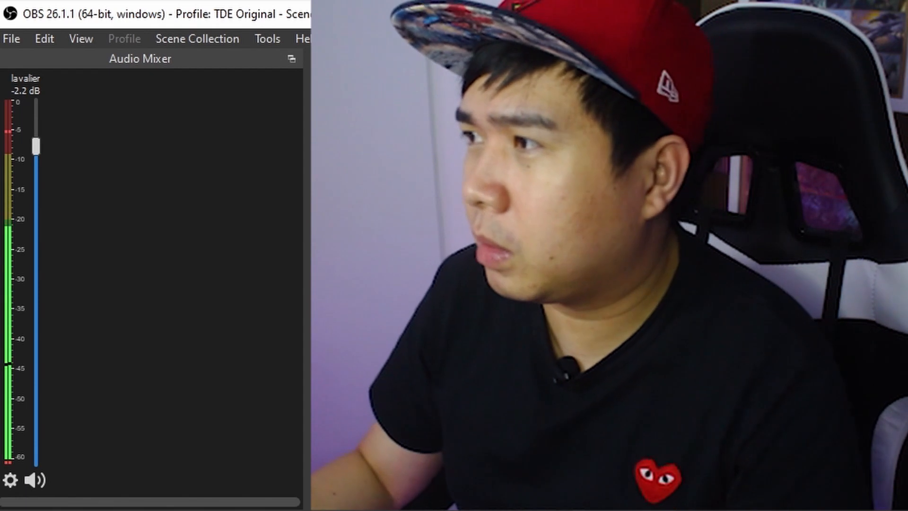
key("alt+Tab")
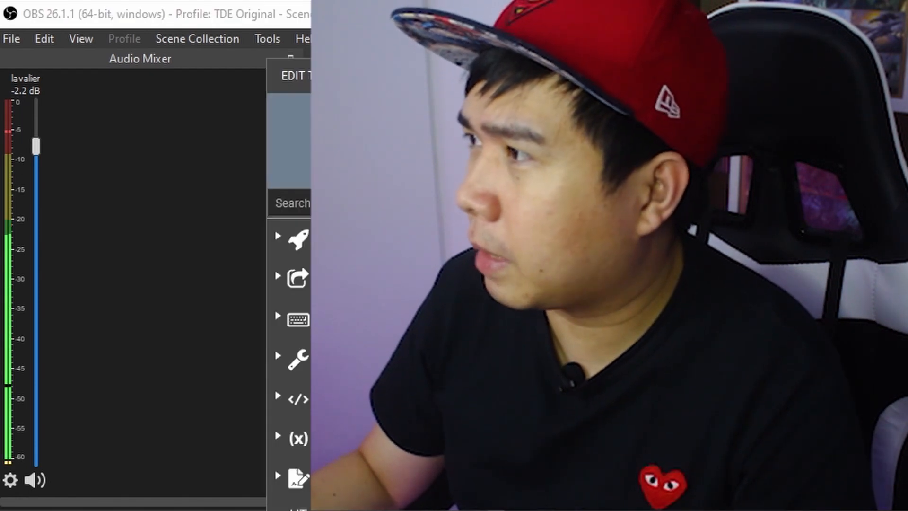
key("alt+Tab")
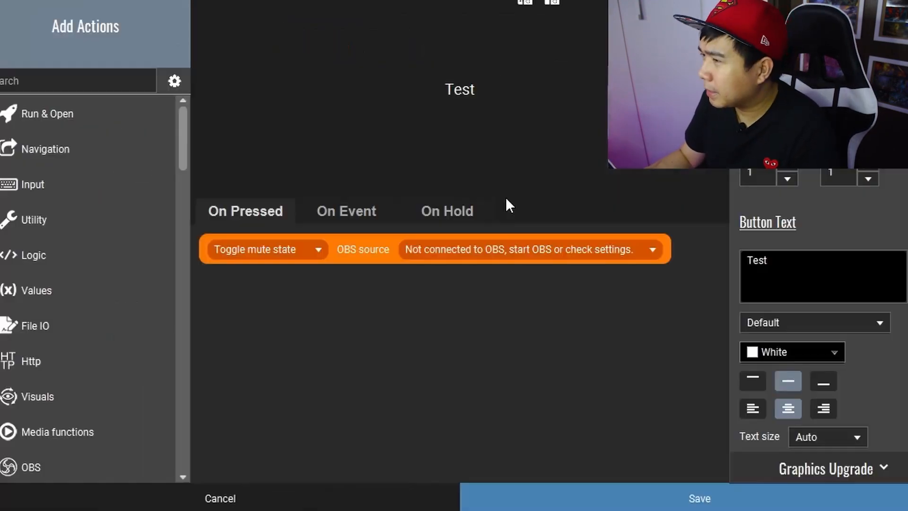
Look through the OBS volume actions available for the Test button and close its editor without saving.
scroll(187, 212, "down", 5)
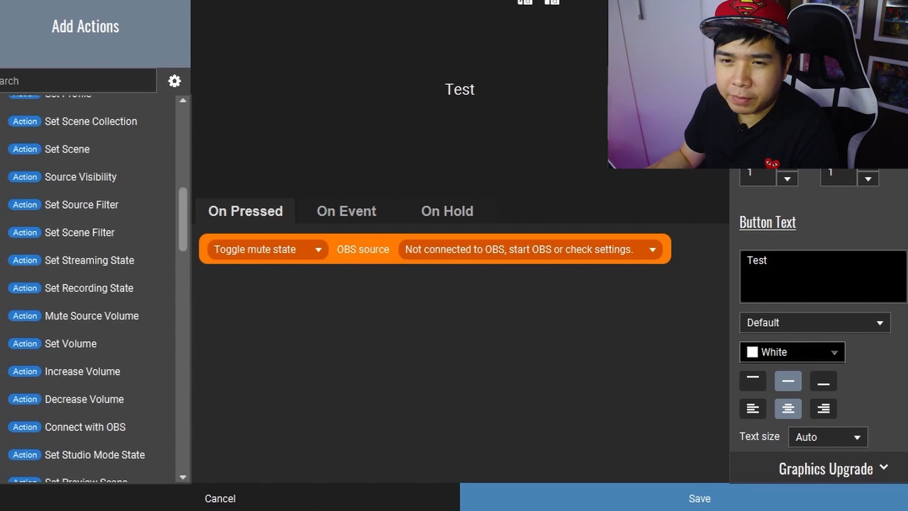
left_click_drag(183, 203, 180, 216)
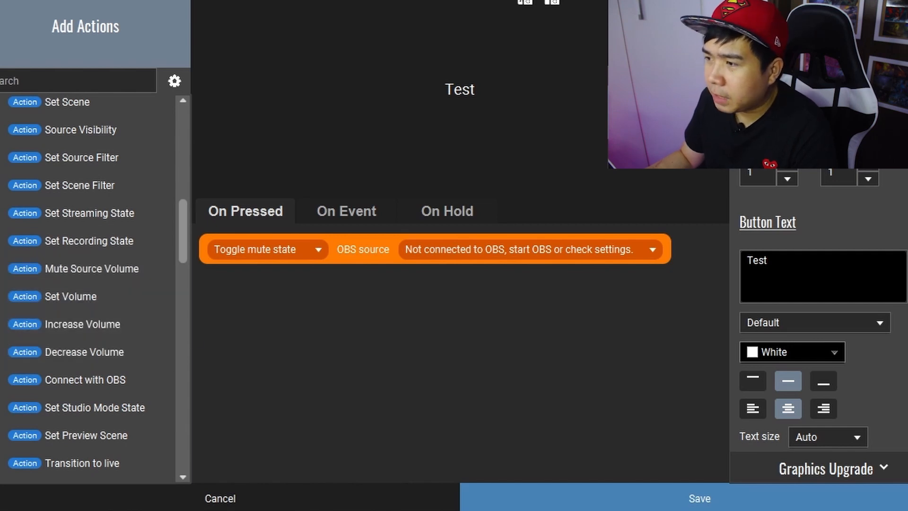
left_click(219, 497)
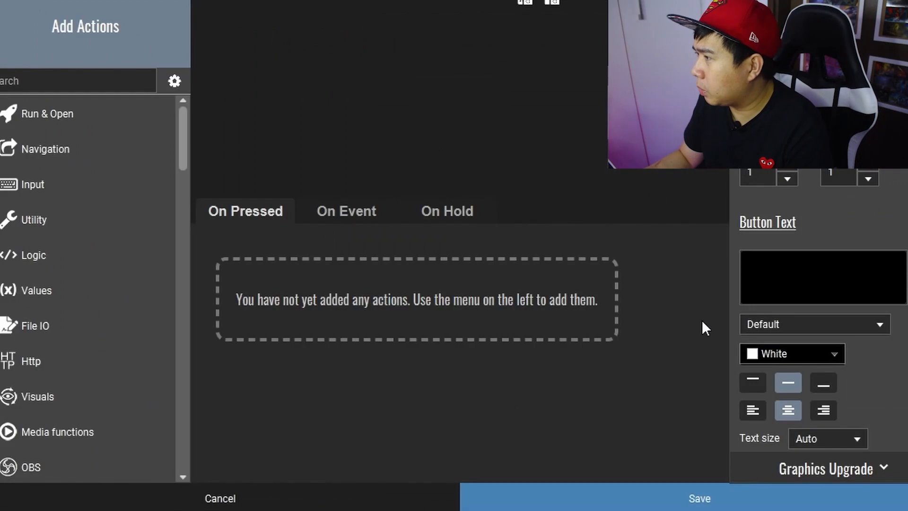
Create two buttons with the texts 1 and 2 in the empty slots beside the Test button.
type("1")
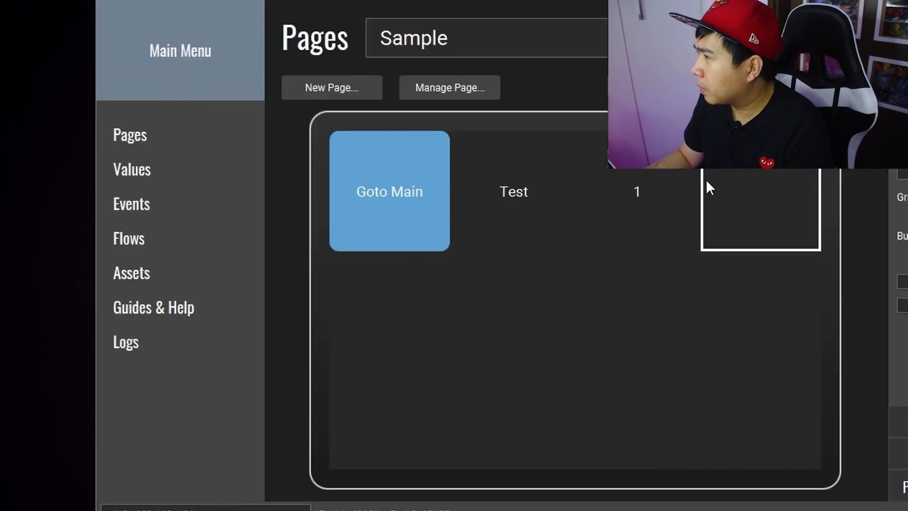
left_click(708, 187)
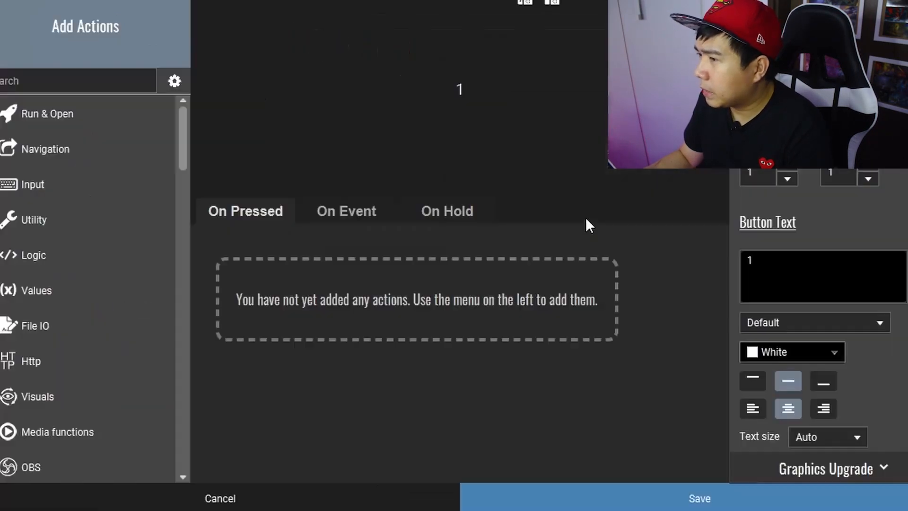
Add an OBS Increase Volume action to button 1 with lavalier as the audio source.
scroll(182, 289, "down", 5)
scroll(182, 291, "down", 3)
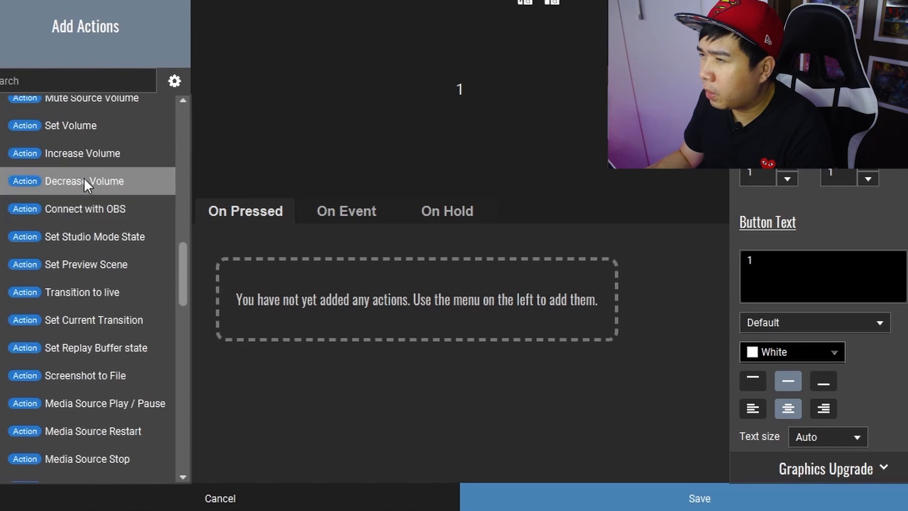
left_click(87, 154)
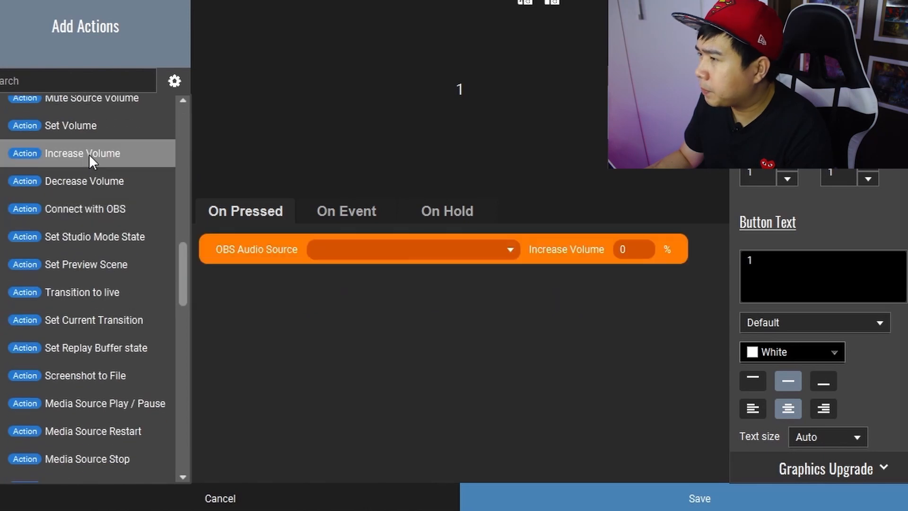
left_click(511, 249)
left_click_drag(511, 290, 525, 422)
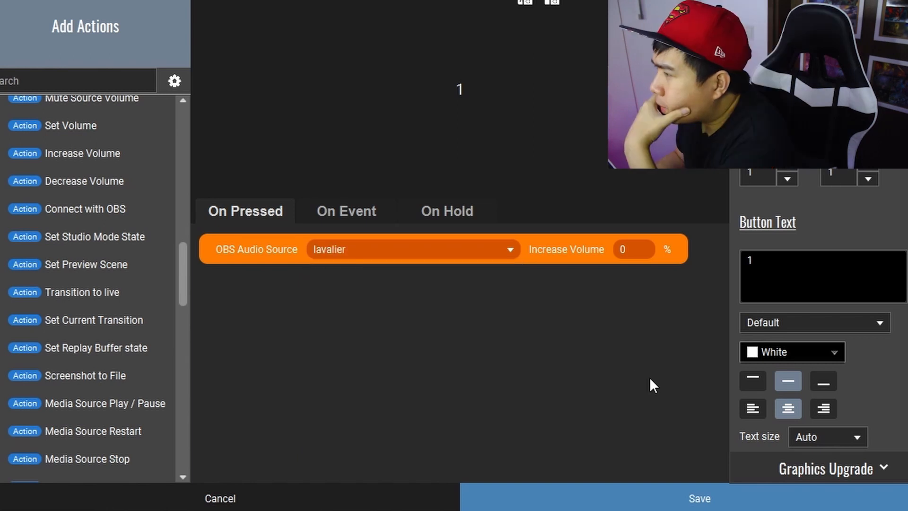
Set the volume increase to 10% and save button 1.
left_click_drag(649, 253, 402, 198)
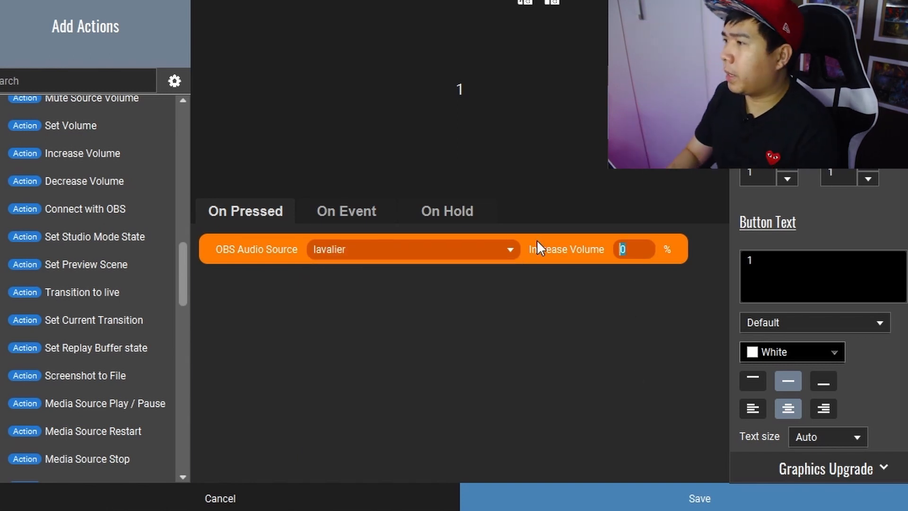
type("10")
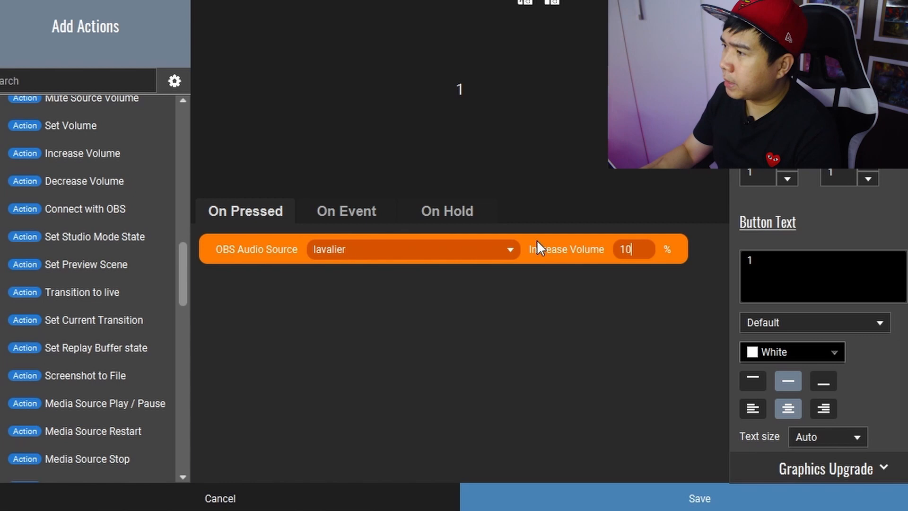
right_click(570, 244)
left_click(455, 387)
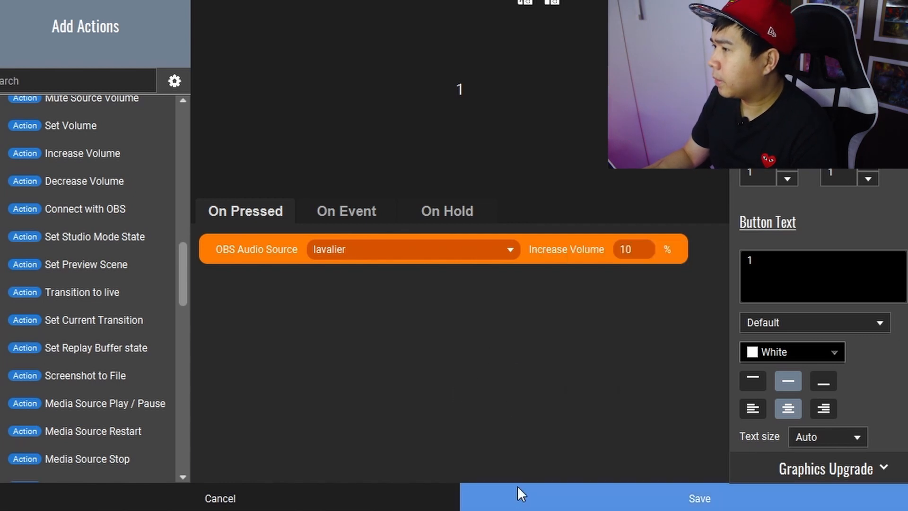
left_click(563, 495)
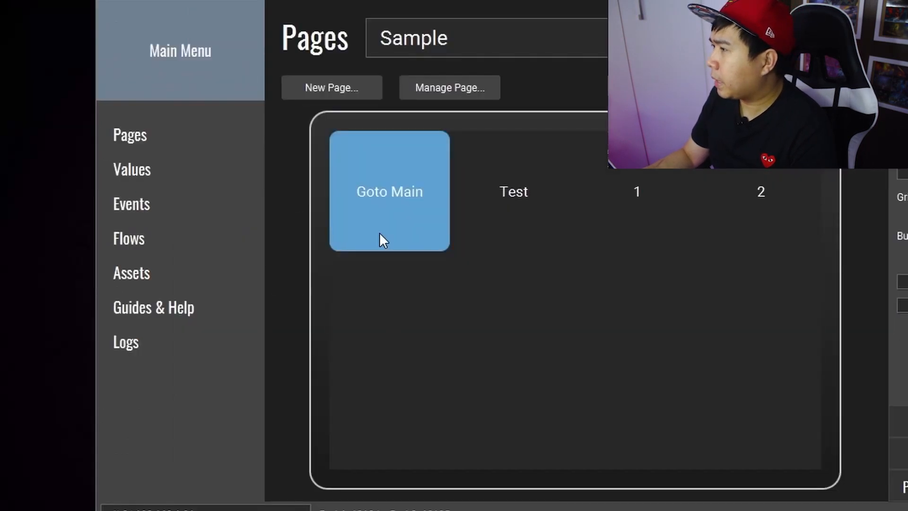
Add an OBS Decrease Volume action to button 2 with lavalier as the audio source.
left_click(745, 192)
scroll(97, 359, "down", 10)
scroll(96, 364, "up", 6)
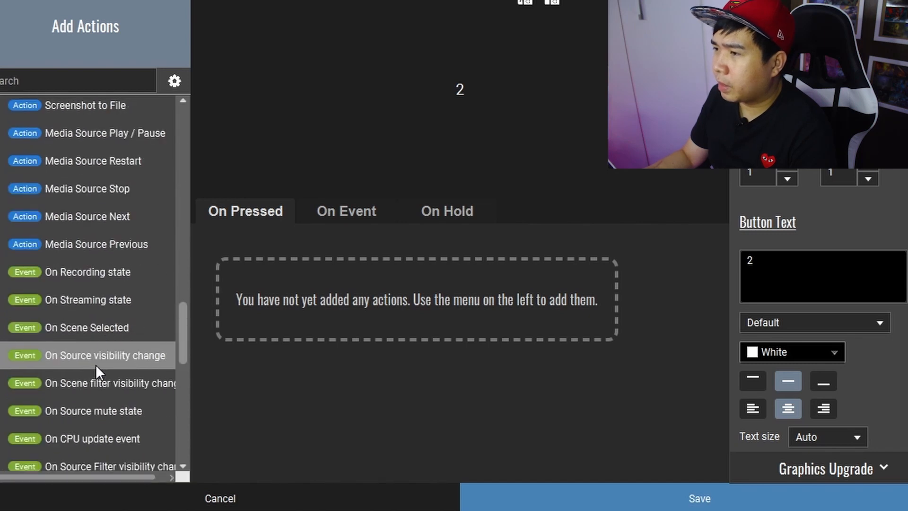
left_click(124, 175)
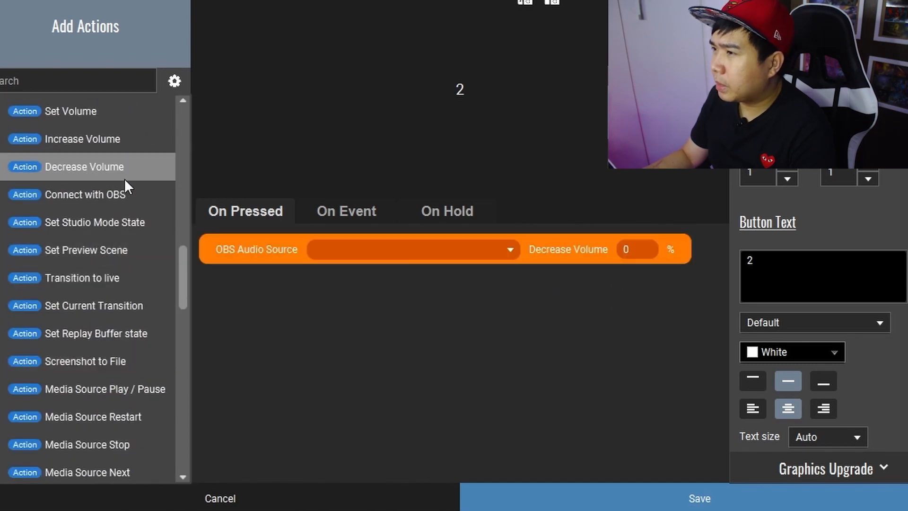
left_click(470, 249)
scroll(390, 336, "down", 1)
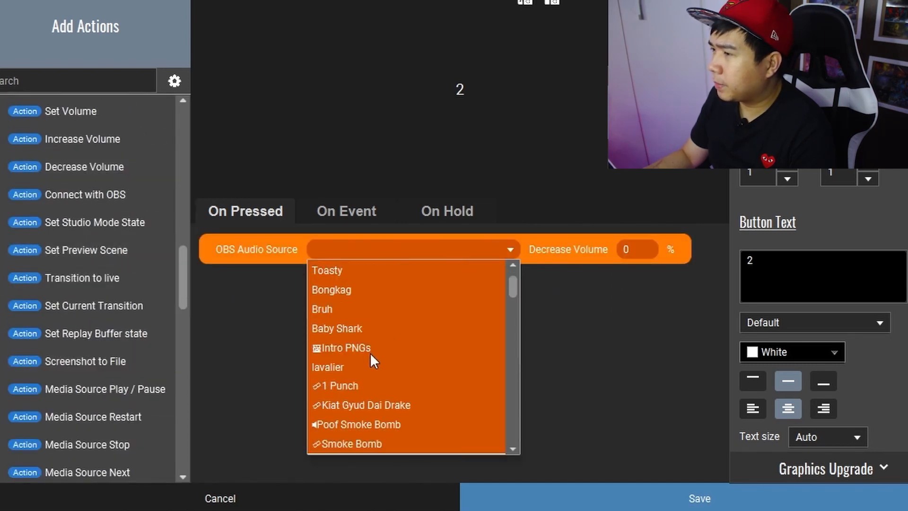
left_click(343, 371)
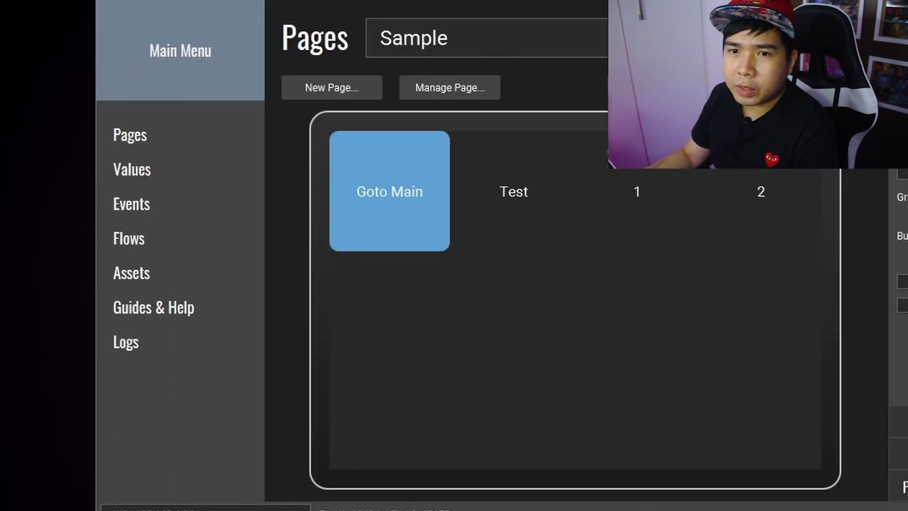
Review the OBS WebSocket connection settings in Touch Portal and save the settings.
left_click_drag(29, 57, 303, 47)
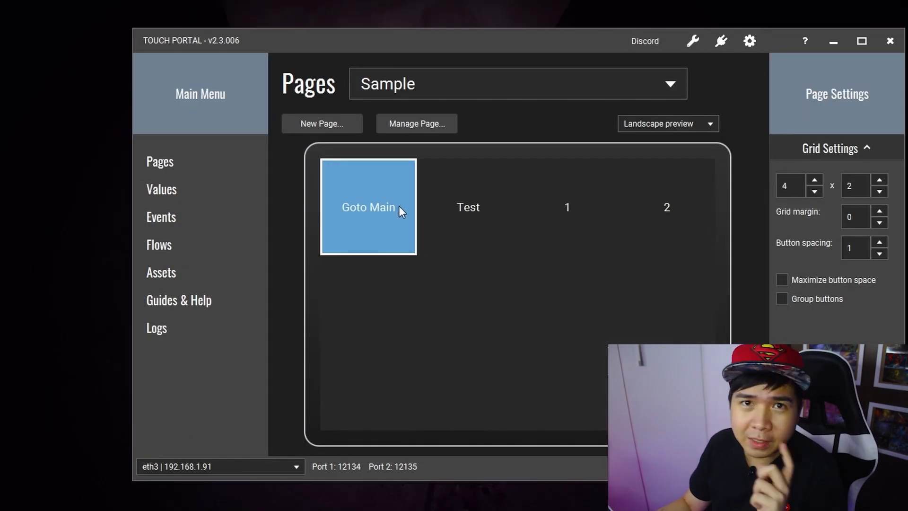
left_click(760, 41)
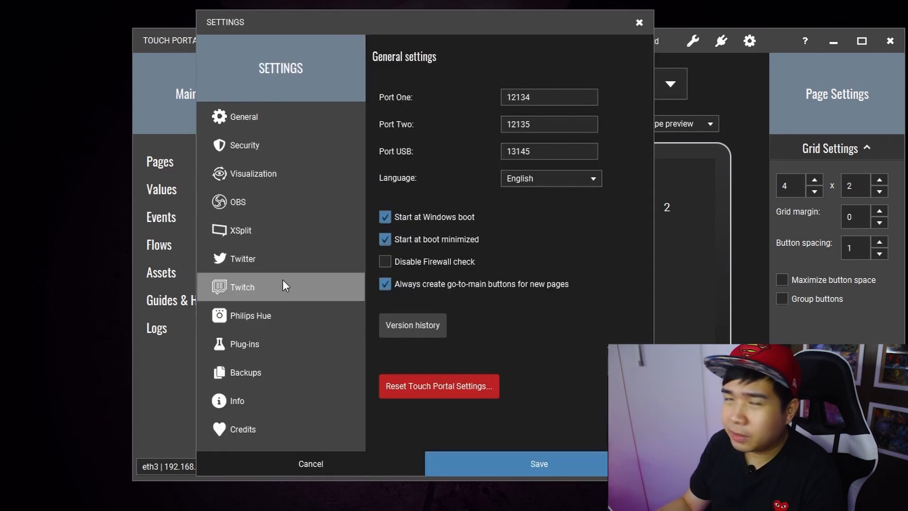
left_click(276, 205)
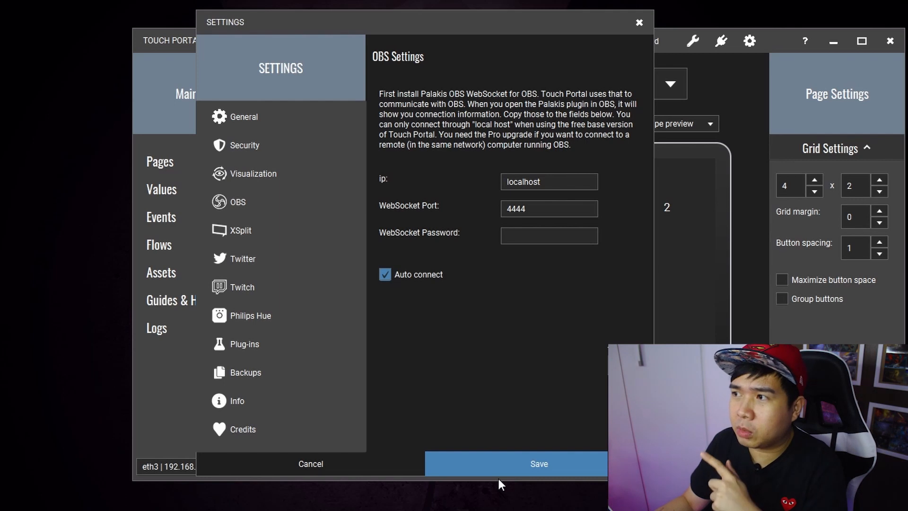
left_click(498, 464)
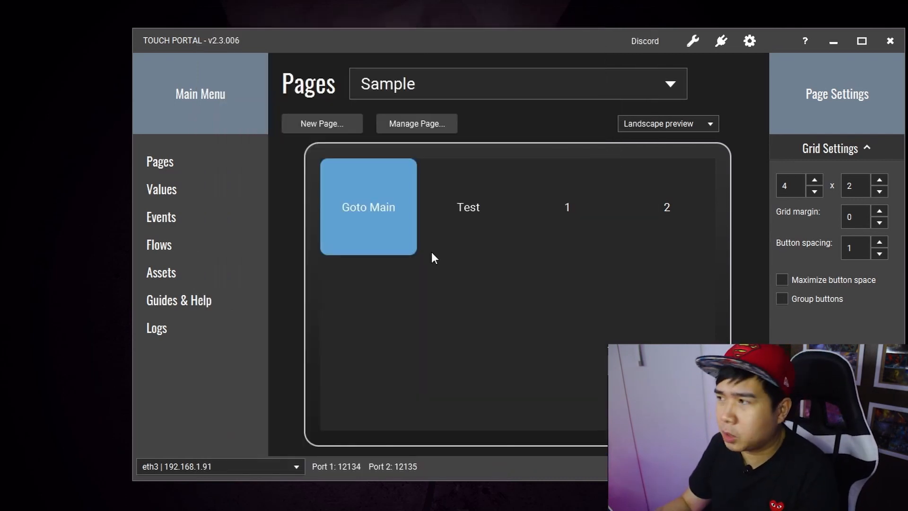
Check the Test button's existing mute action and connect Touch Portal with OBS.
left_click(464, 191)
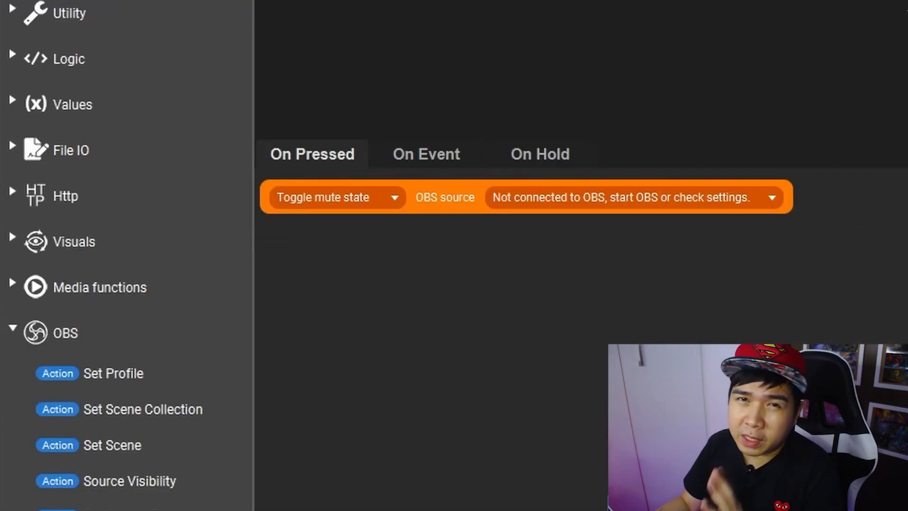
scroll(127, 279, "down", 12)
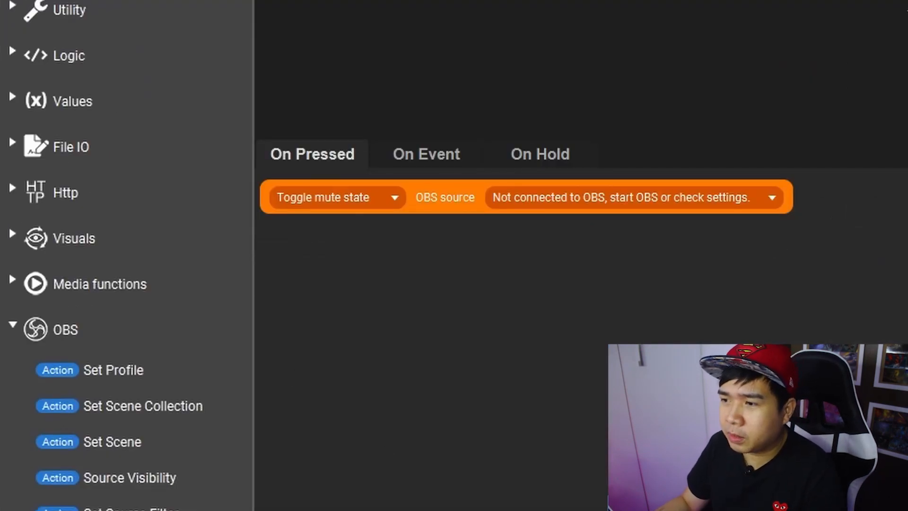
scroll(126, 279, "up", 5)
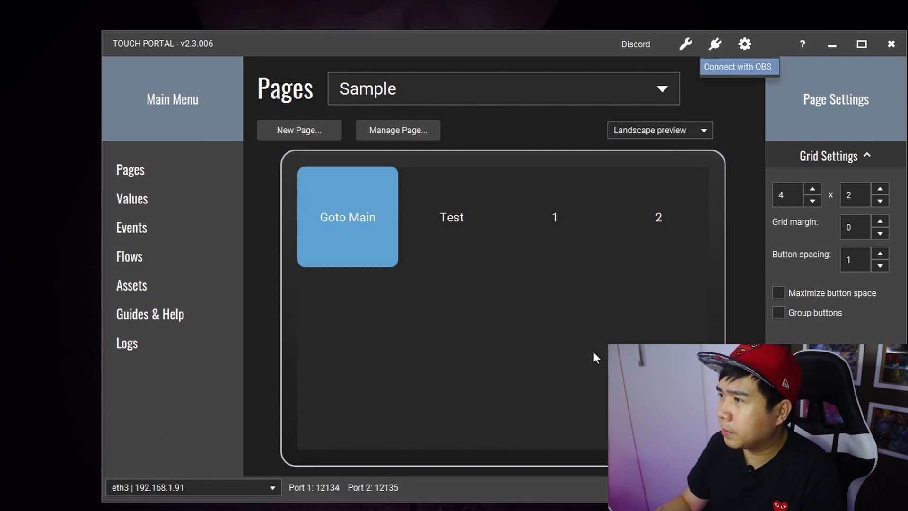
left_click(479, 171)
left_click(757, 31)
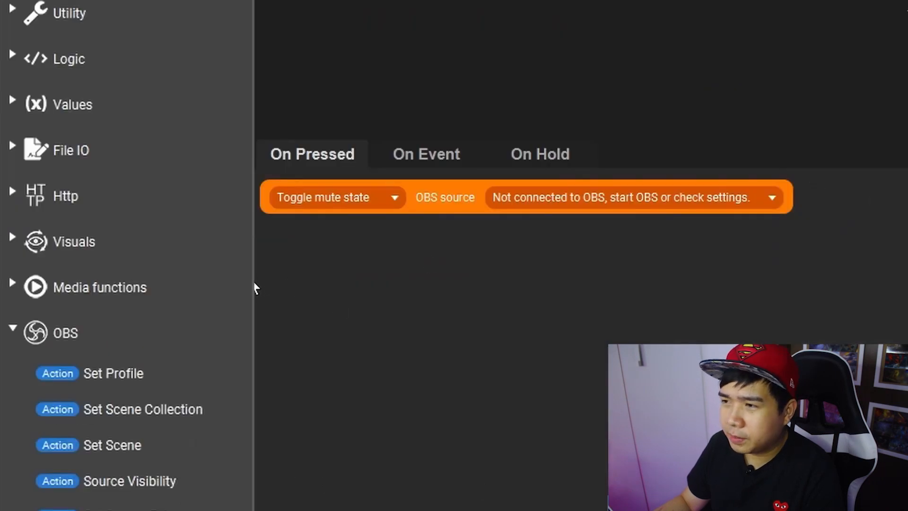
Add an OBS Set Studio Mode State action set to Enable to the Test button and check its available states.
scroll(250, 293, "down", 10)
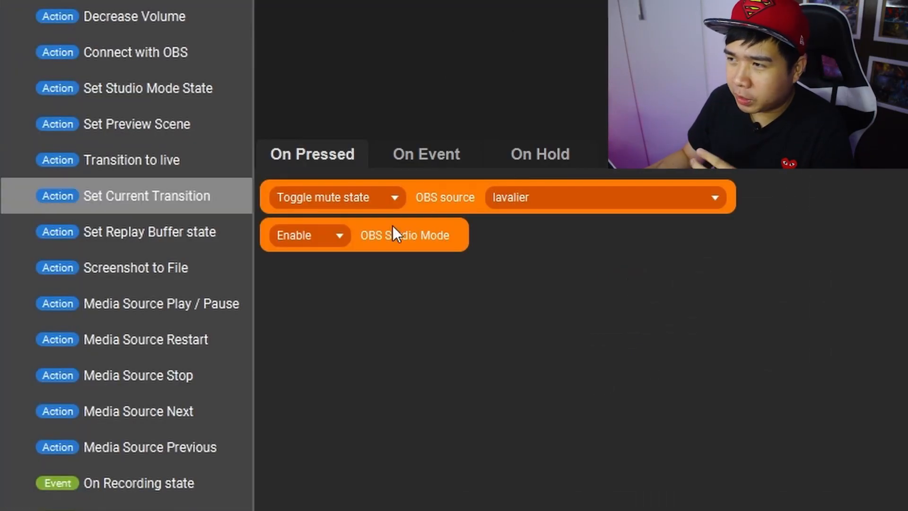
left_click(329, 235)
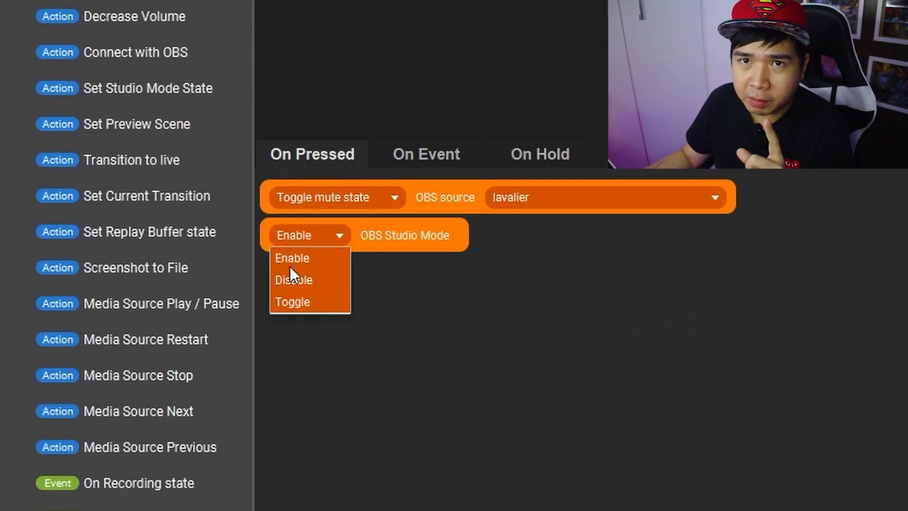
left_click(517, 471)
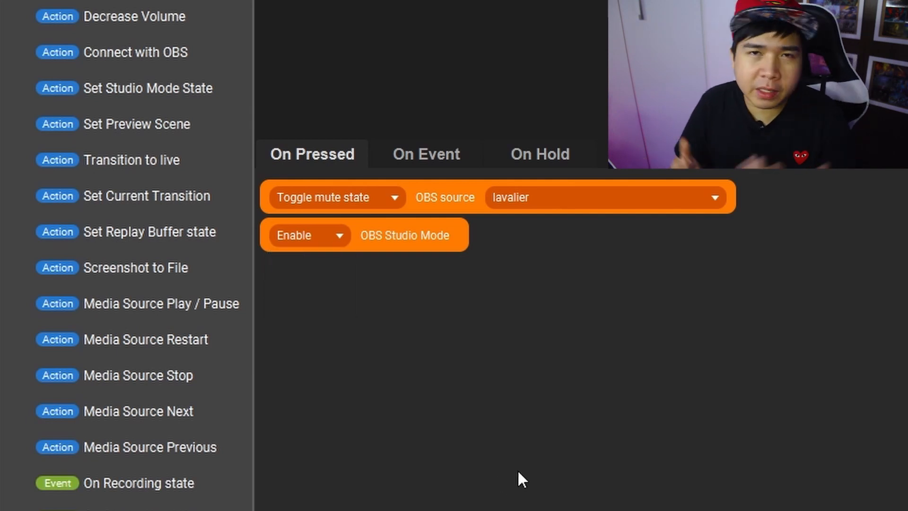
Replace the Test button's actions with an OBS Set Preview Scene action for Main 1 followed by a Transition to live action.
right_click(517, 470)
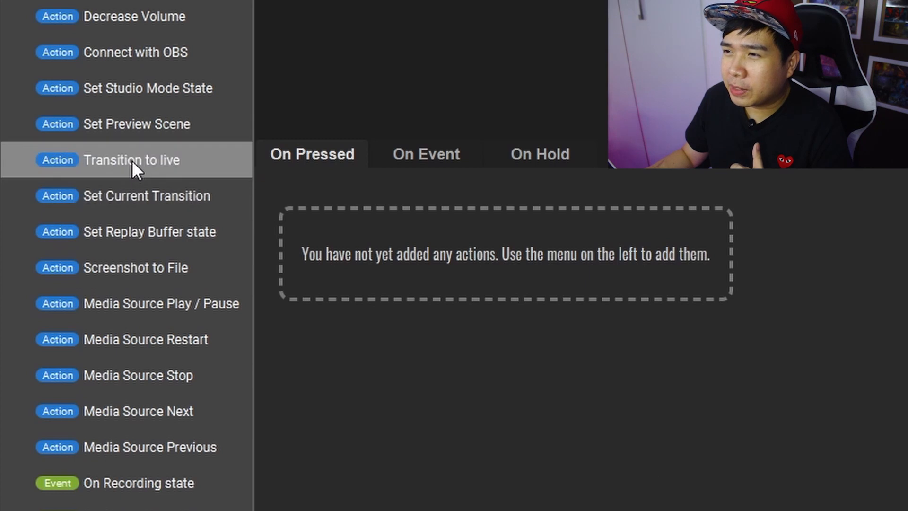
left_click(162, 126)
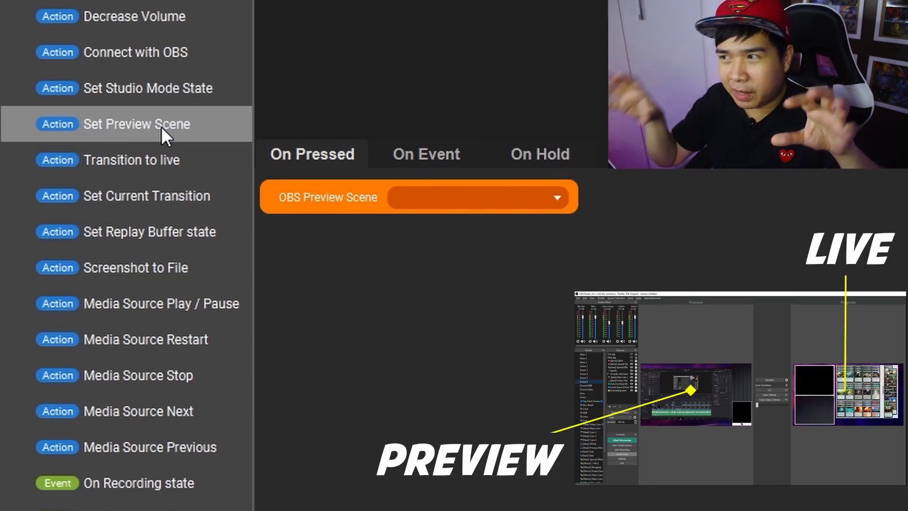
left_click(539, 198)
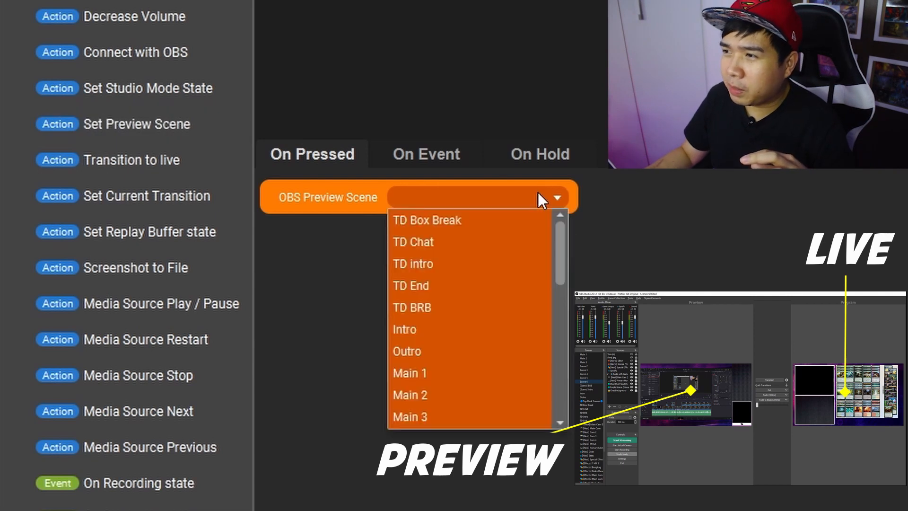
left_click_drag(560, 245, 557, 195)
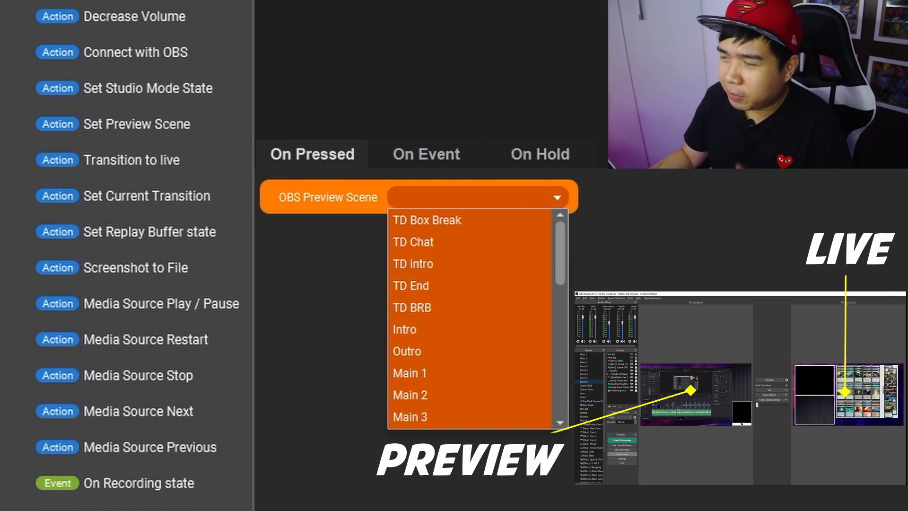
left_click_drag(559, 270, 561, 302)
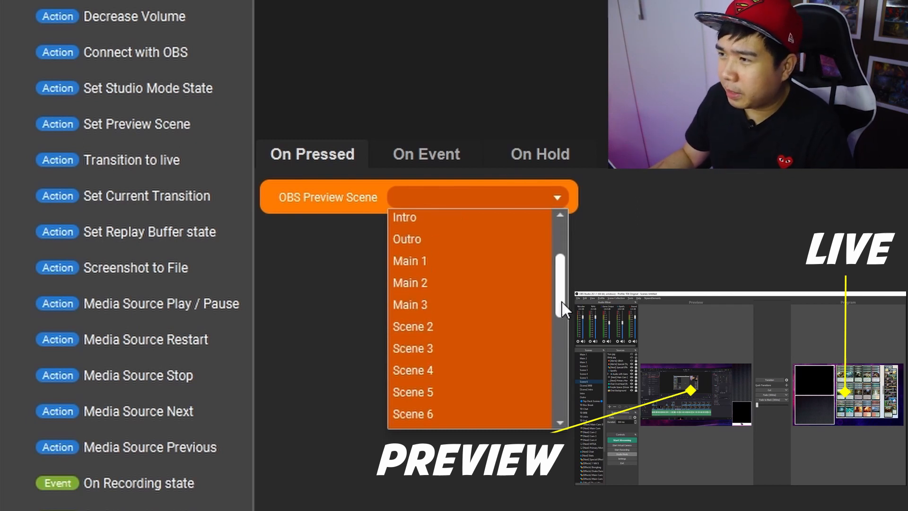
left_click(417, 257)
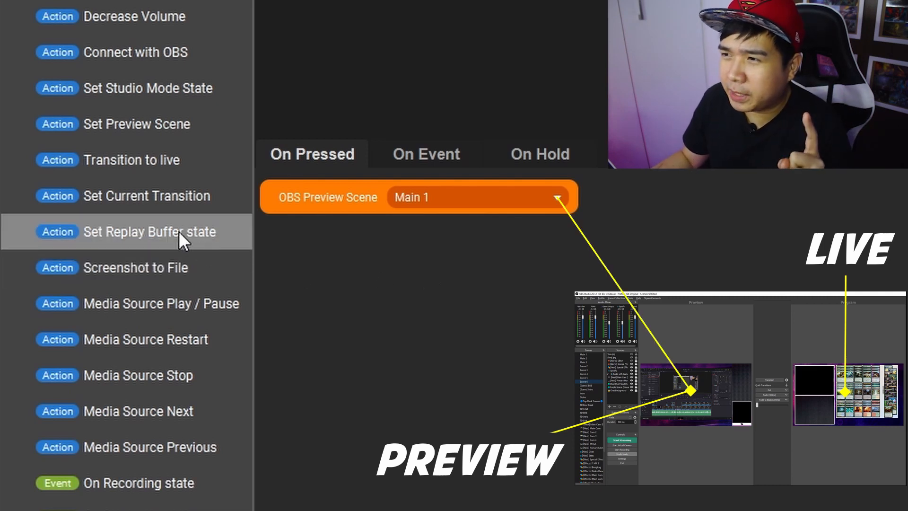
left_click(173, 159)
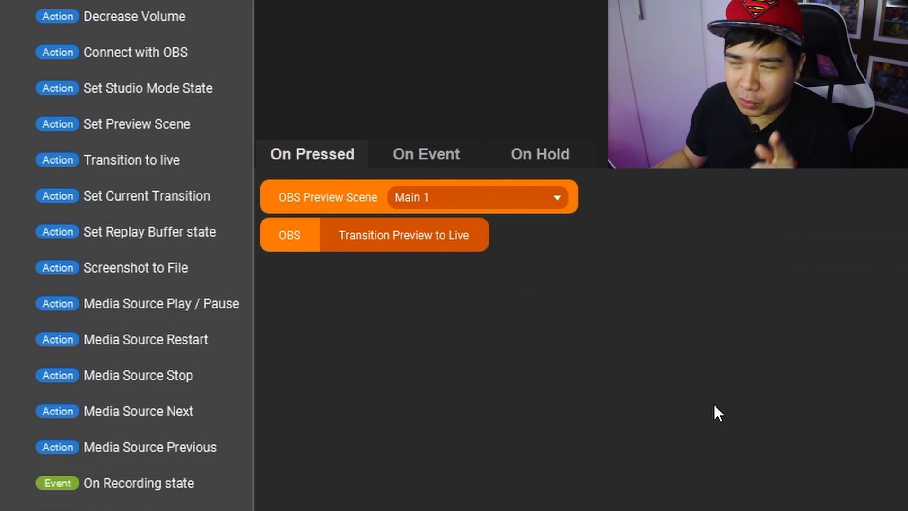
Clear the preview and transition actions and add an OBS Set Replay Buffer state action set to Start.
right_click(503, 316)
left_click(523, 356)
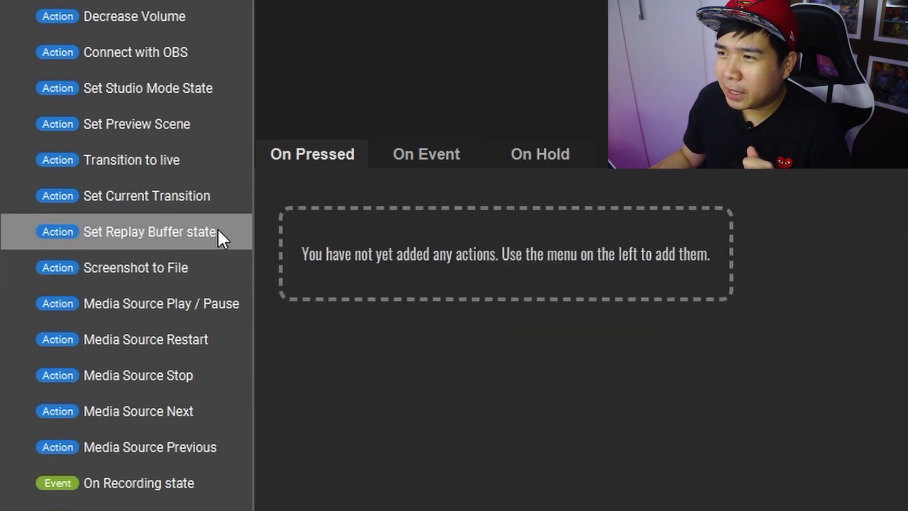
left_click(221, 231)
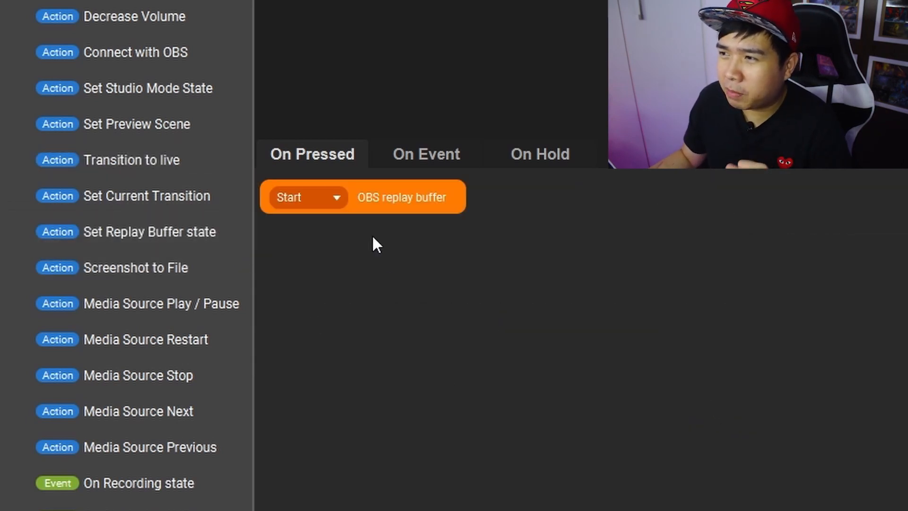
left_click(330, 201)
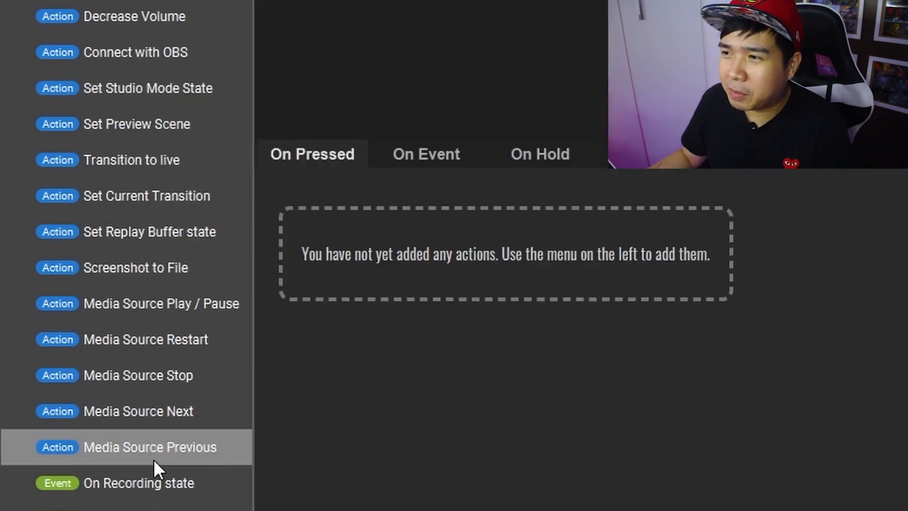
Add an OBS Screenshot to File action that captures [Nest] Primary Monitor in PNG format.
left_click(191, 268)
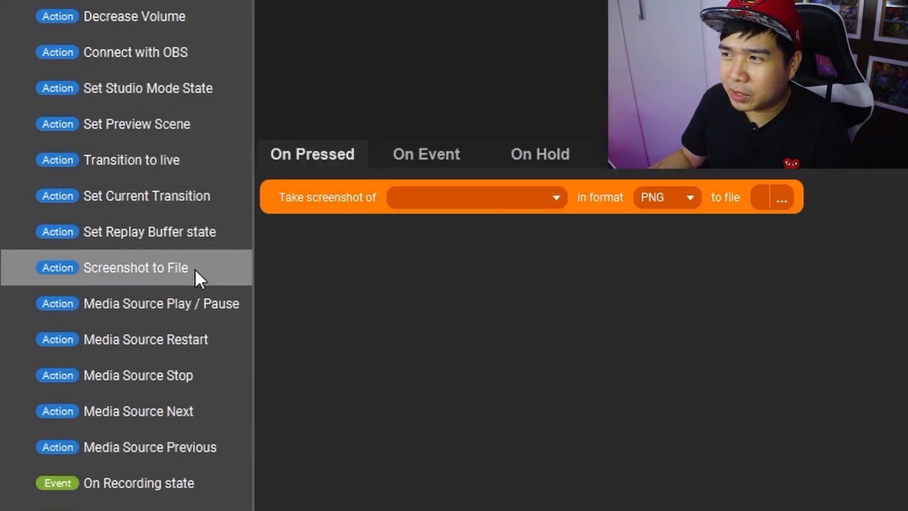
left_click(493, 198)
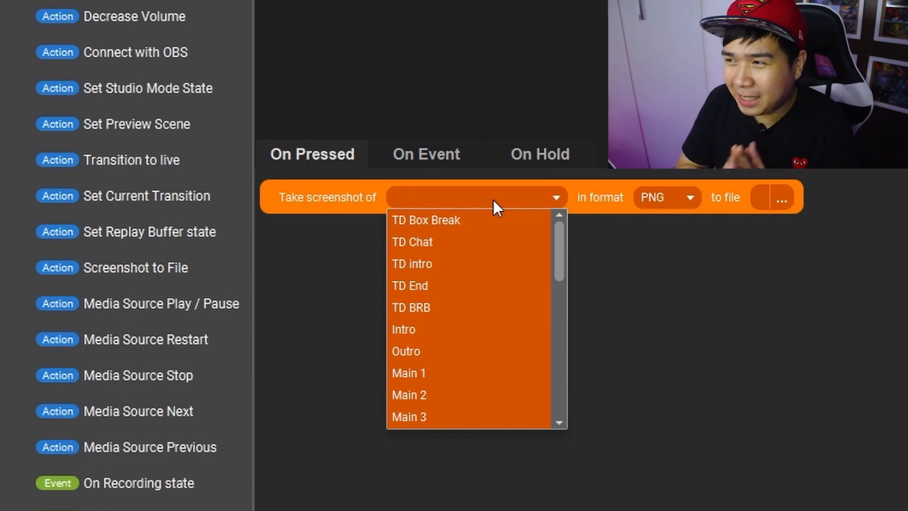
left_click(411, 373)
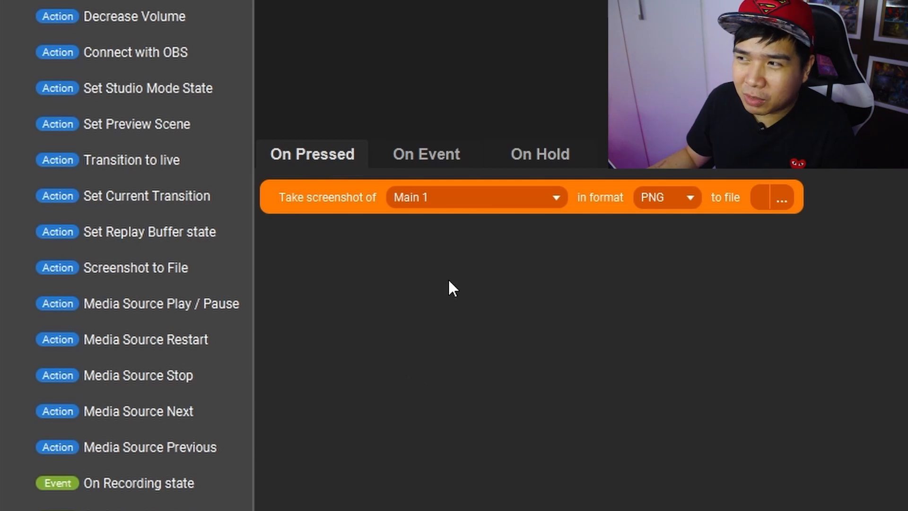
left_click(473, 199)
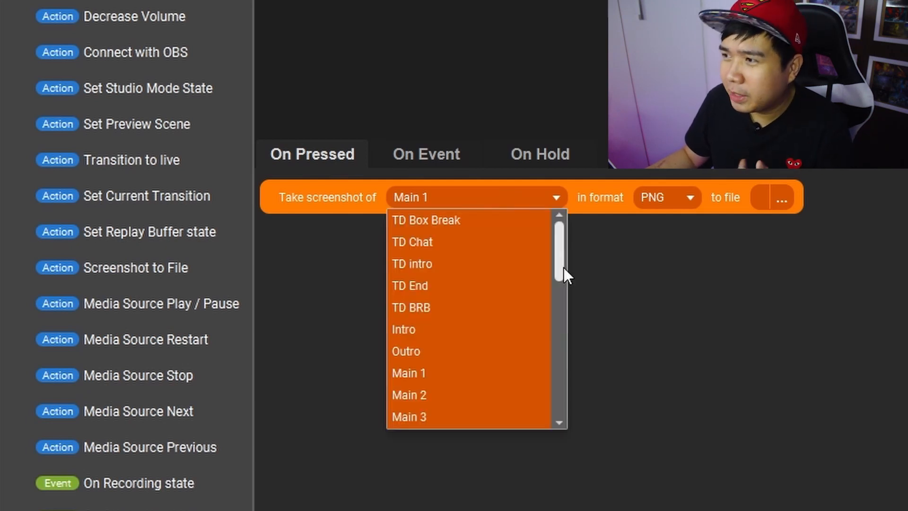
scroll(562, 331, "down", 2)
scroll(563, 350, "down", 5)
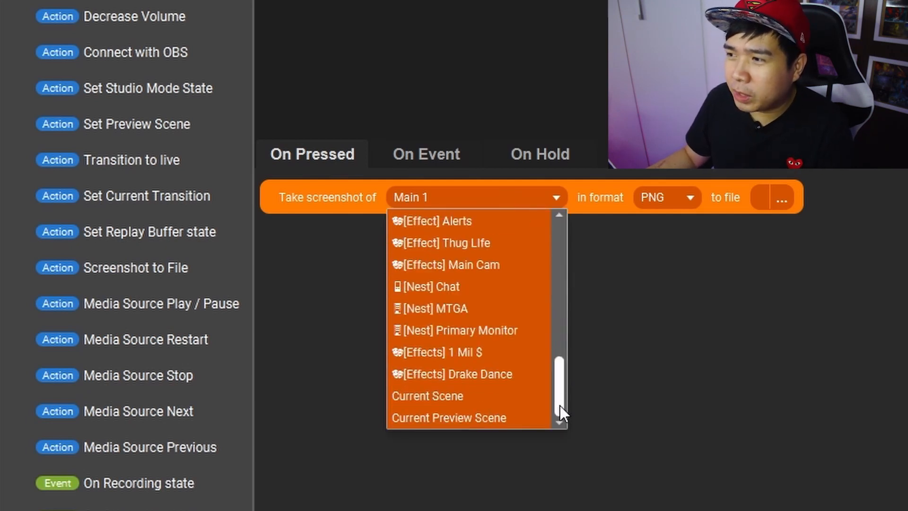
left_click_drag(562, 416, 547, 392)
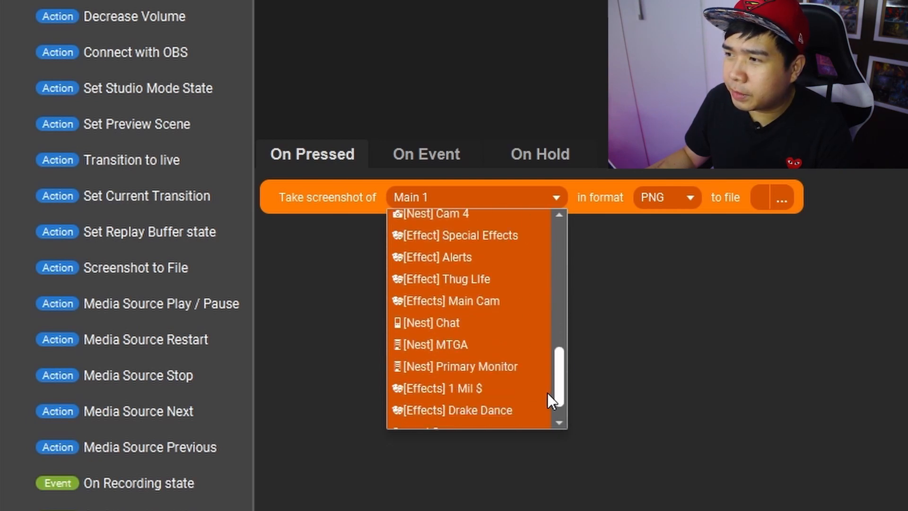
left_click(482, 367)
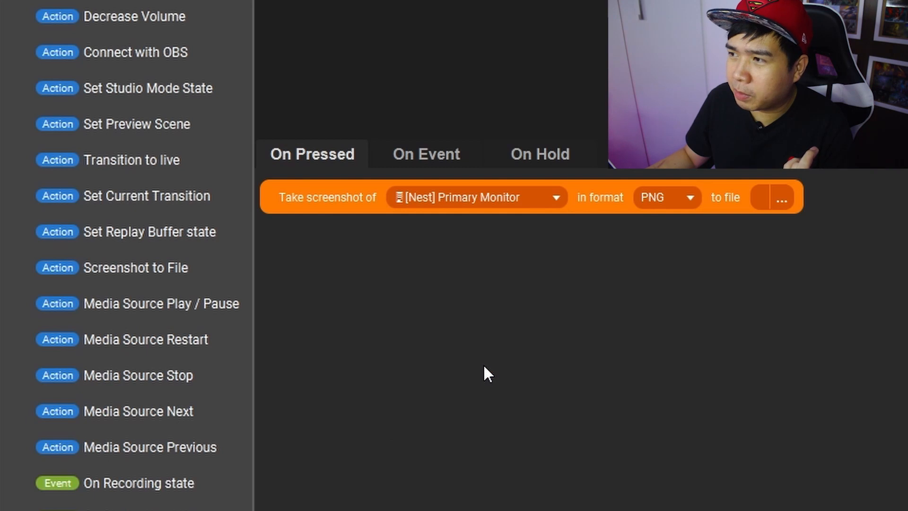
Switch the screenshot source to [Effects] Main Cam and back to [Nest] Primary Monitor.
left_click(566, 200)
left_click_drag(555, 370, 554, 381)
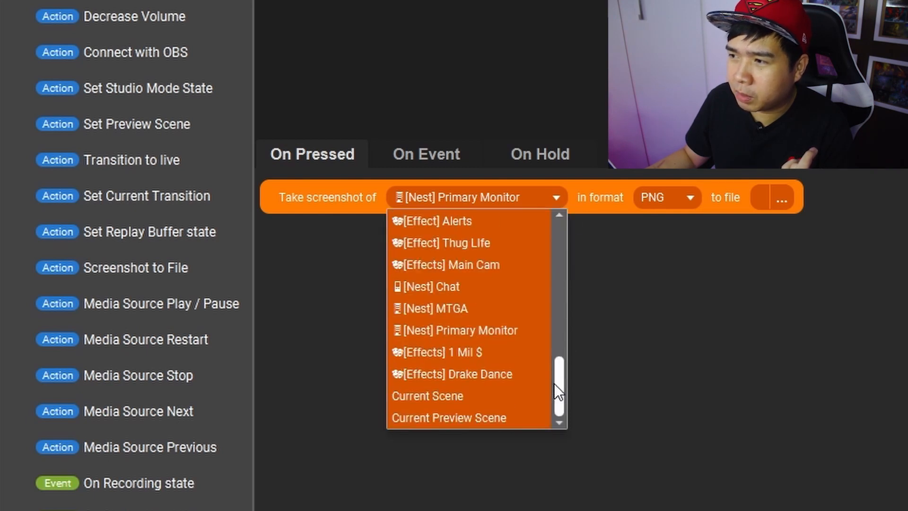
left_click(478, 261)
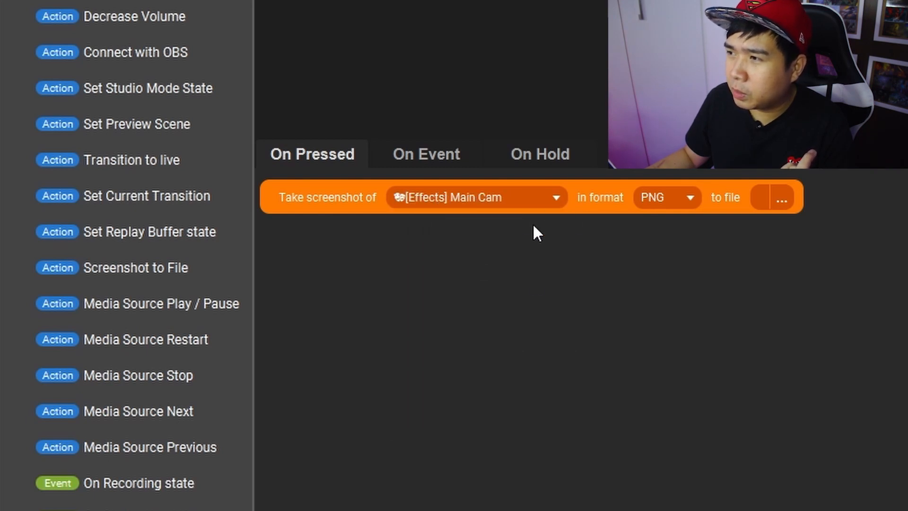
left_click(539, 201)
scroll(561, 335, "up", 3)
scroll(564, 337, "down", 2)
left_click(492, 386)
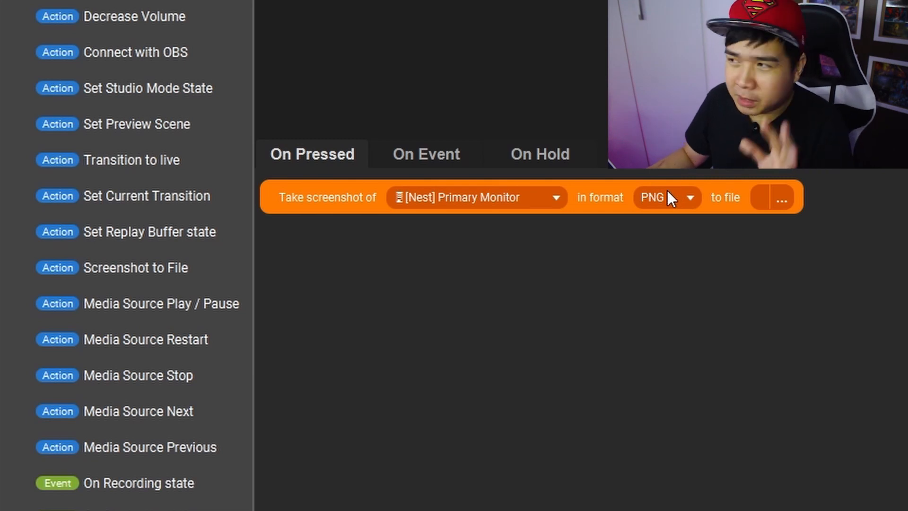
Set the screenshot's output file to mtgo-480x247 in the Pictures folder, accepting replacement of the existing file.
left_click(781, 201)
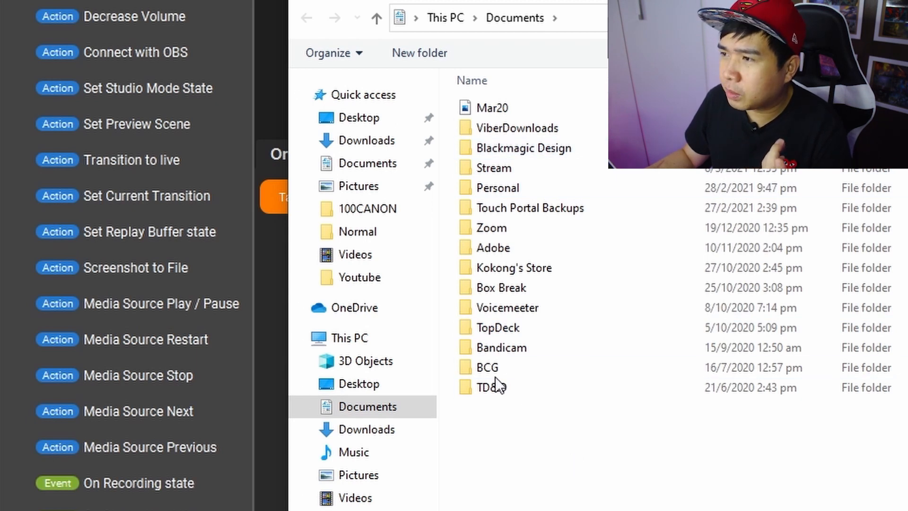
left_click(369, 185)
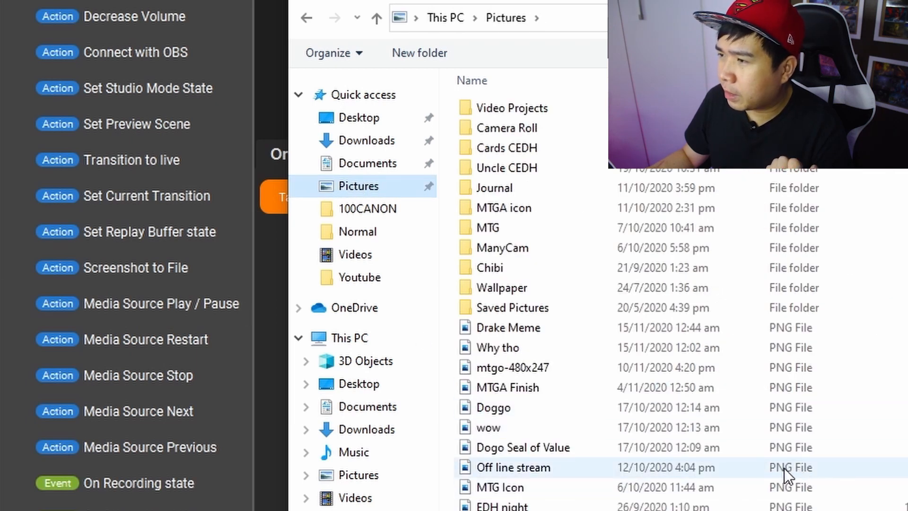
left_click(610, 365)
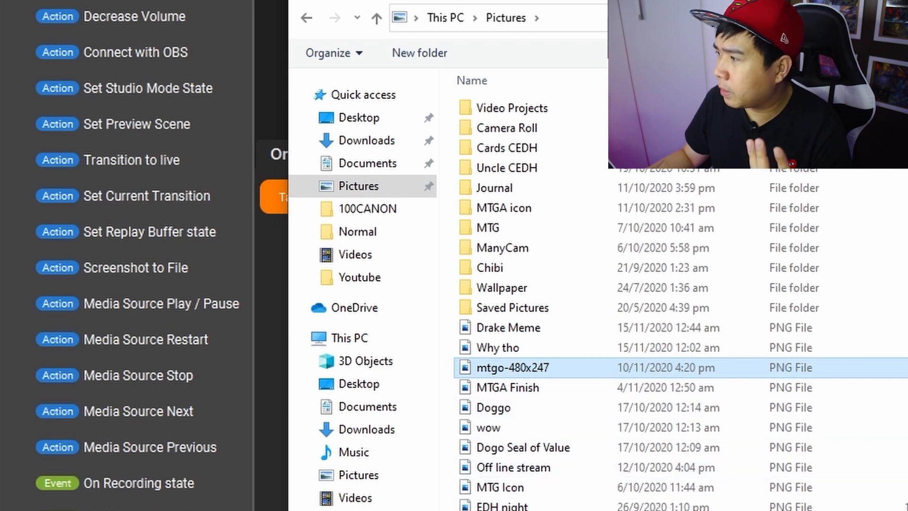
key("Return")
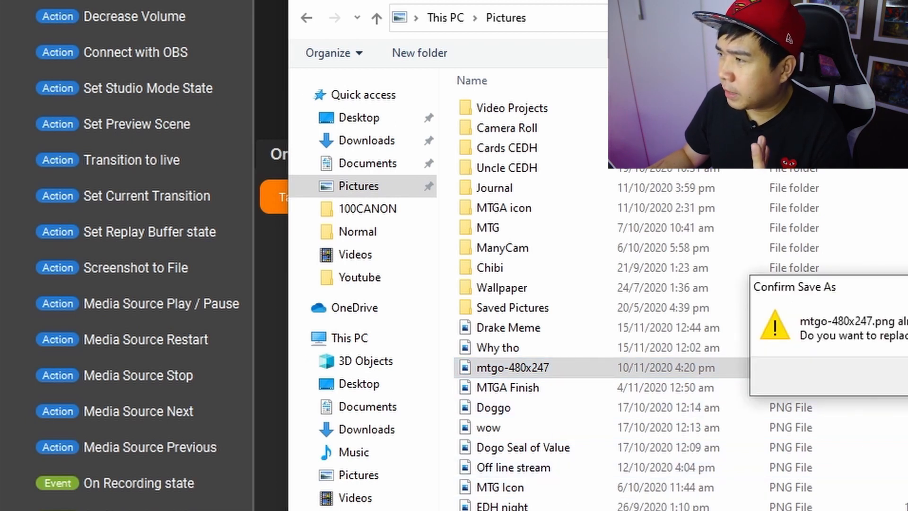
key("alt+y")
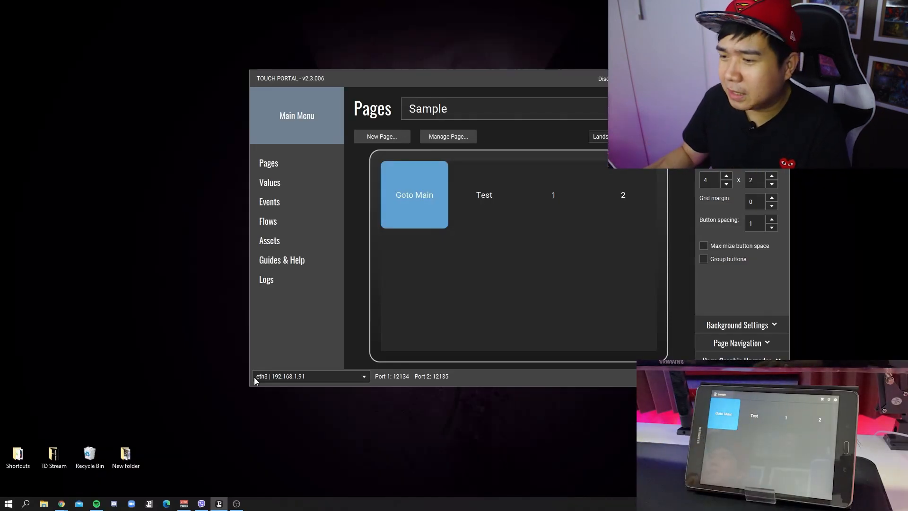
Switch to File Explorer, open the Pictures folder and show its files in the details view.
left_click(43, 504)
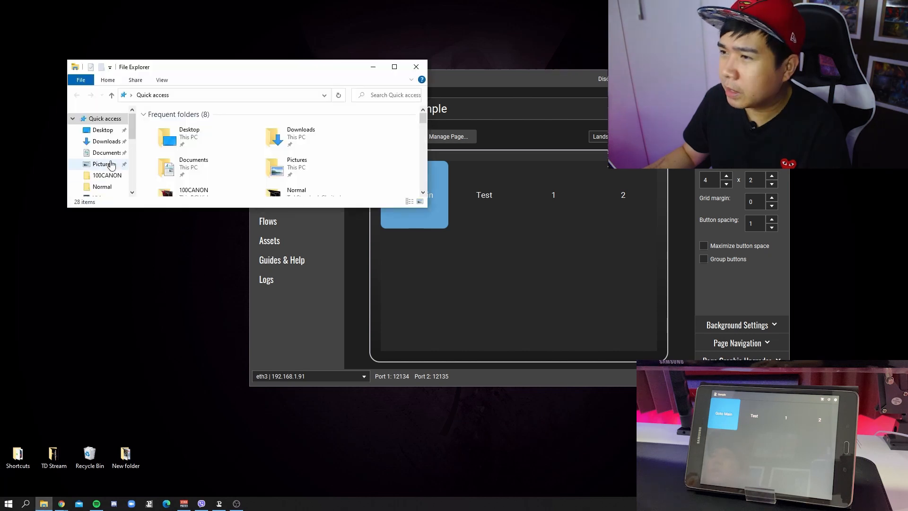
left_click(105, 152)
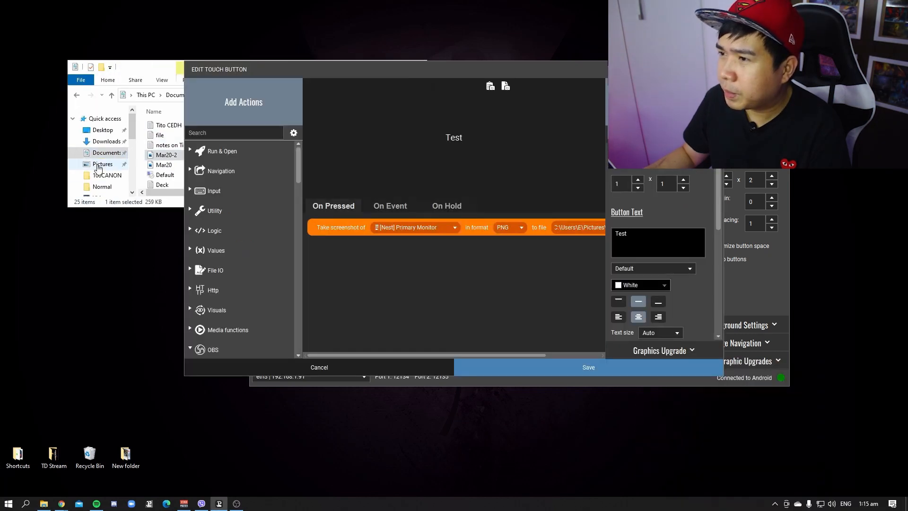
left_click(97, 166)
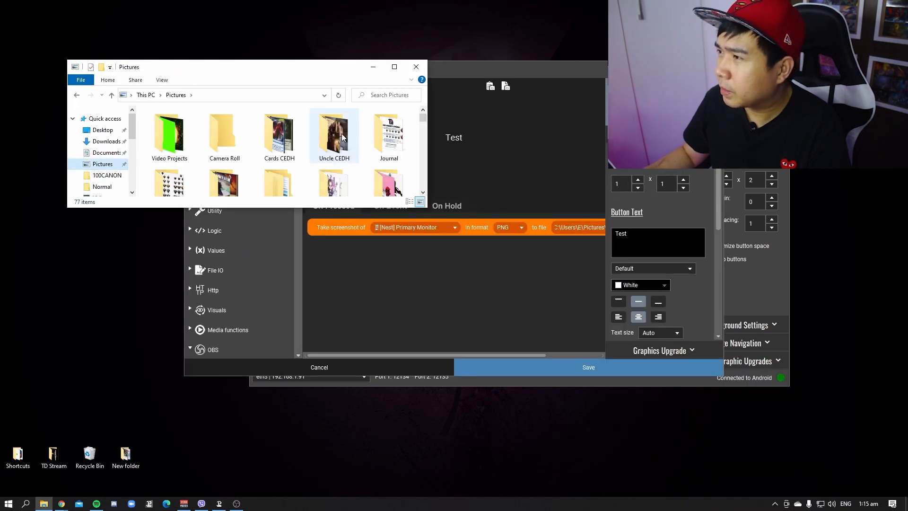
left_click(410, 202)
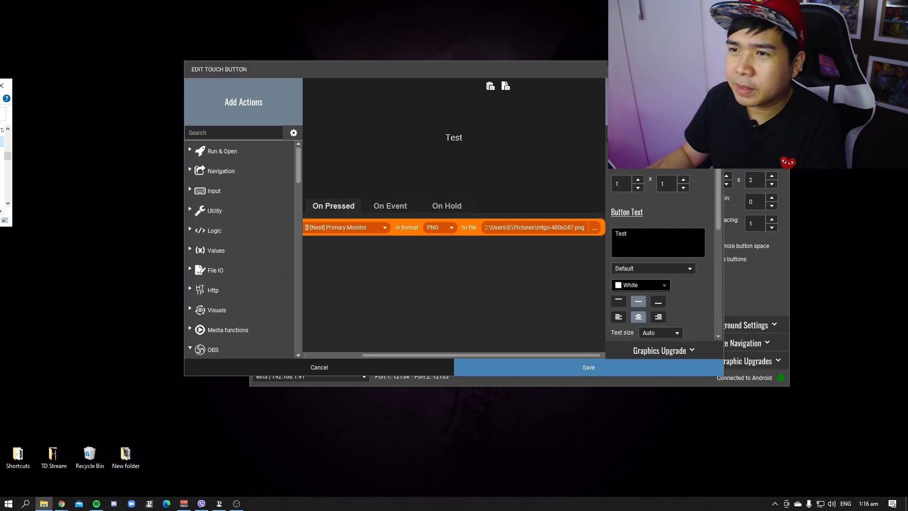
Arrange the Pictures folder and Touch Portal windows so both are accessible, and open the mtgo-480x247 image for viewing.
left_click_drag(0, 97, 451, 100)
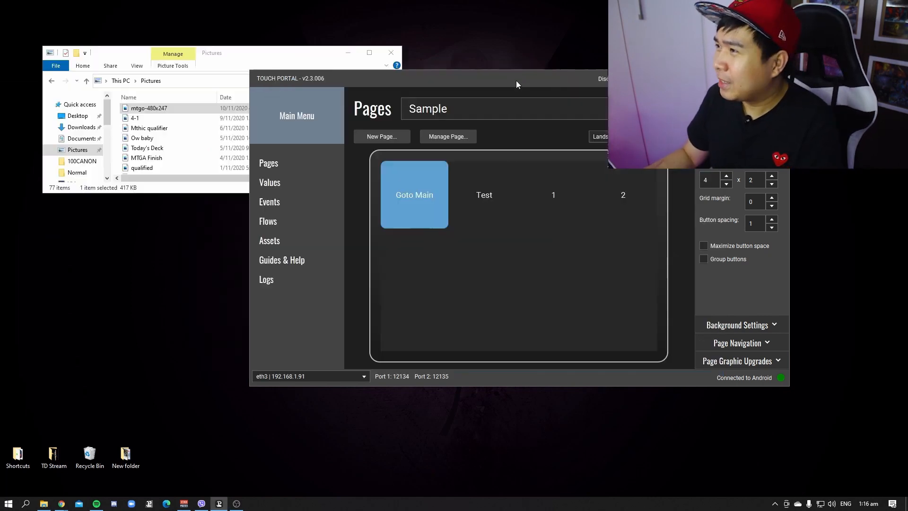
left_click_drag(515, 81, 503, 124)
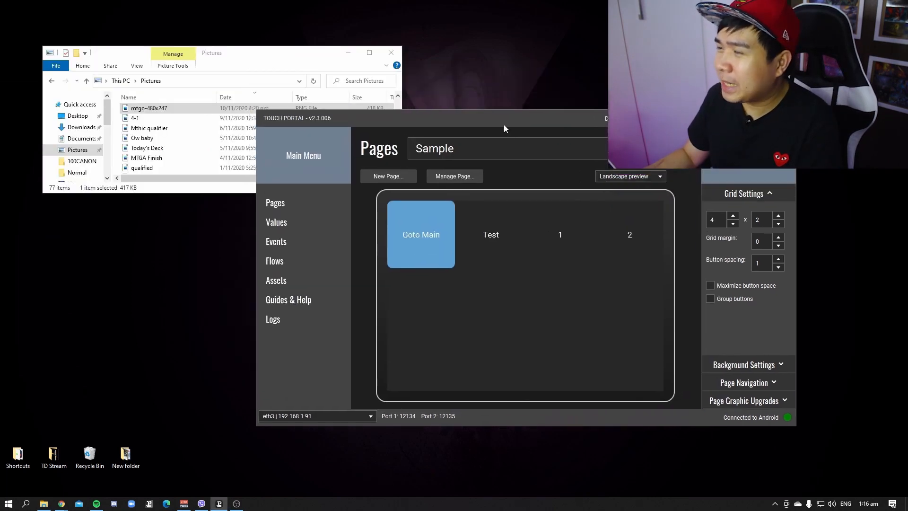
left_click(282, 49)
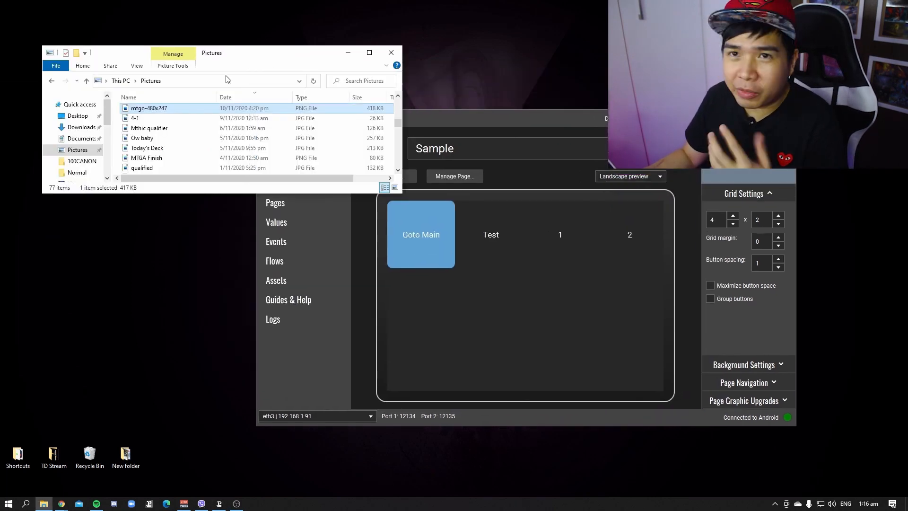
double_click(173, 110)
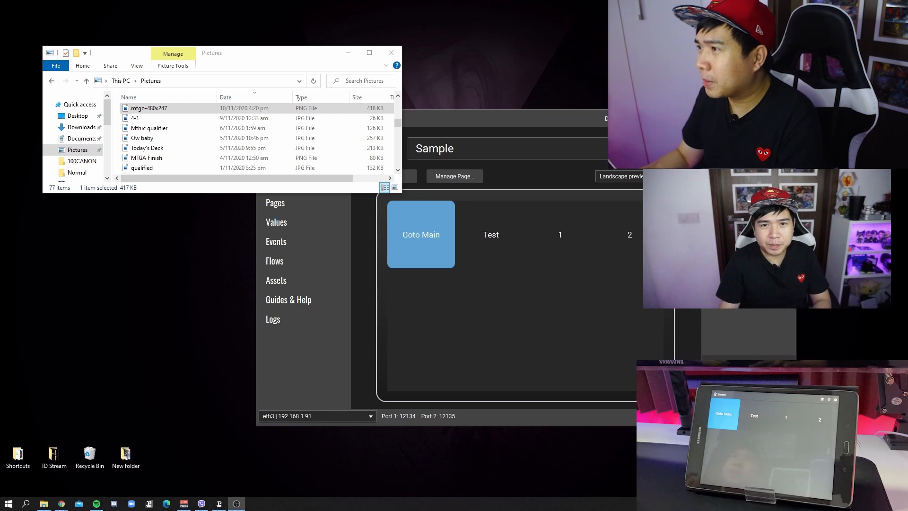
double_click(178, 108)
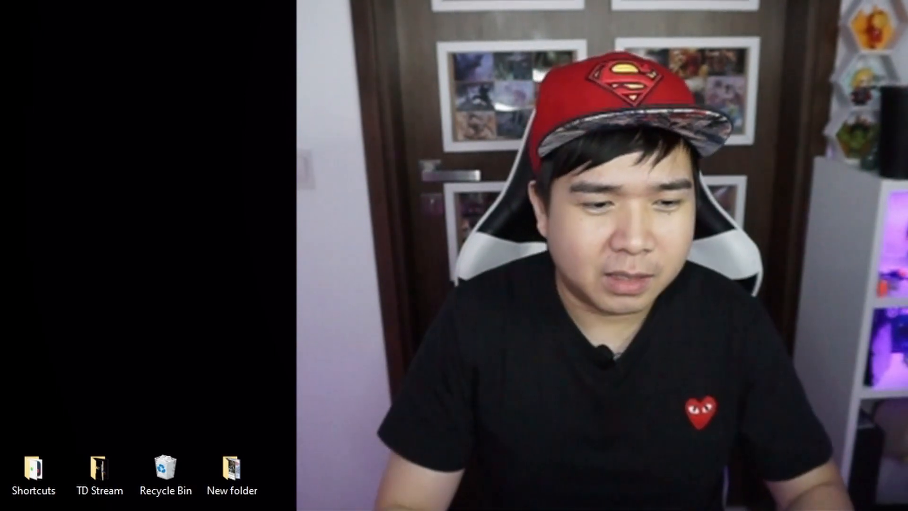
Search Windows for "snip" to look up the Snipping Tool, and close the search.
key("super")
type("snip")
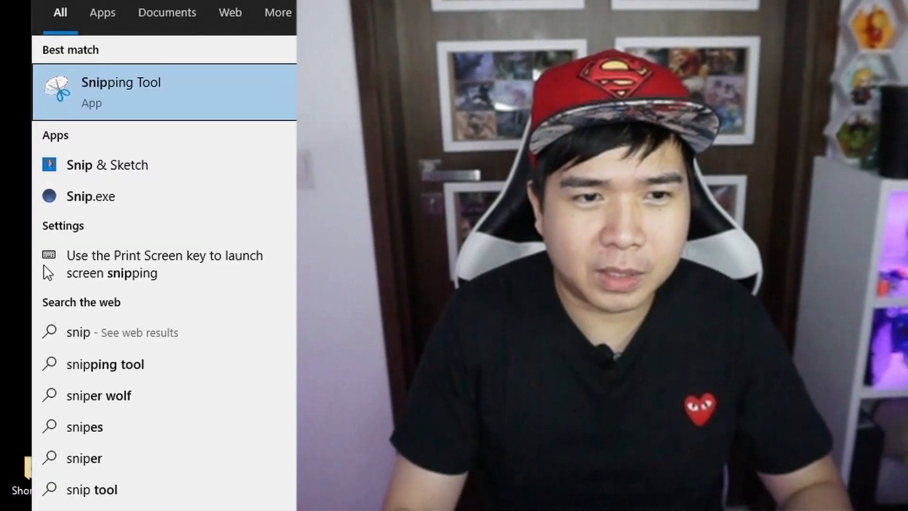
key("Escape")
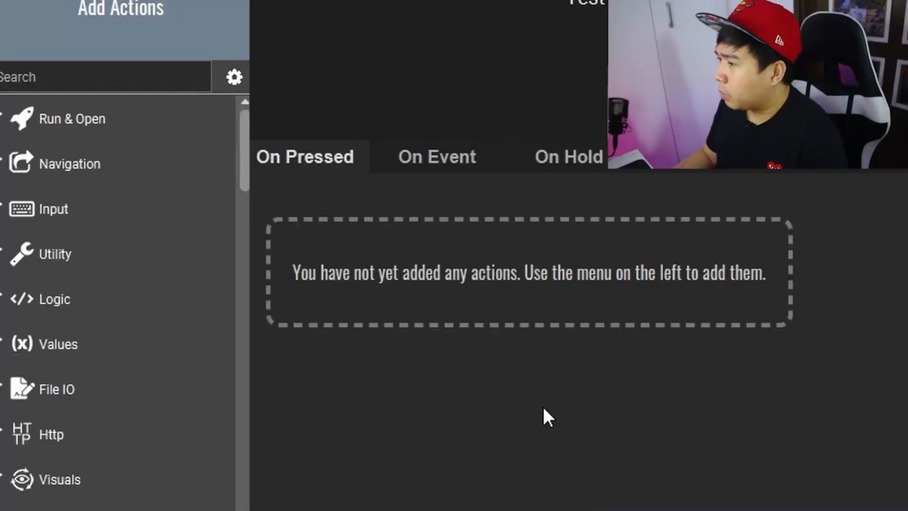
Look through the OBS action list as far as the Media Source actions.
scroll(118, 285, "down", 2)
scroll(248, 250, "down", 10)
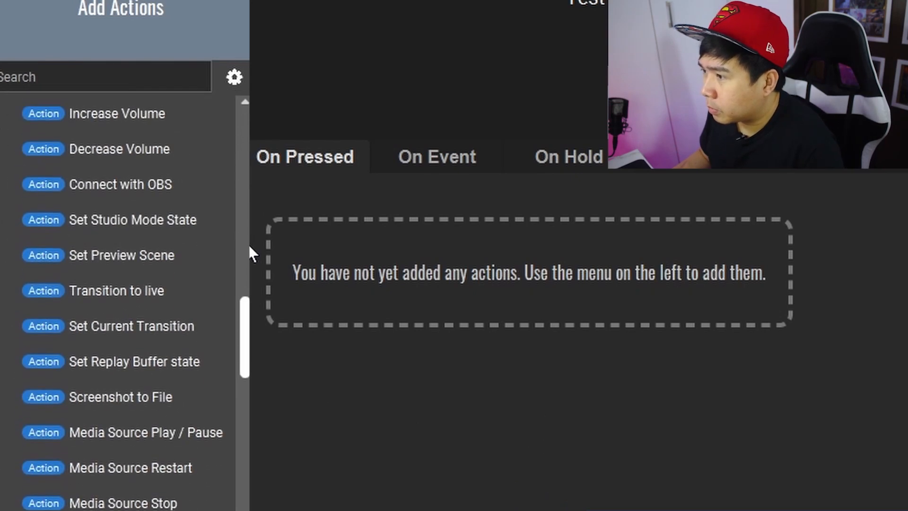
scroll(249, 283, "up", 3)
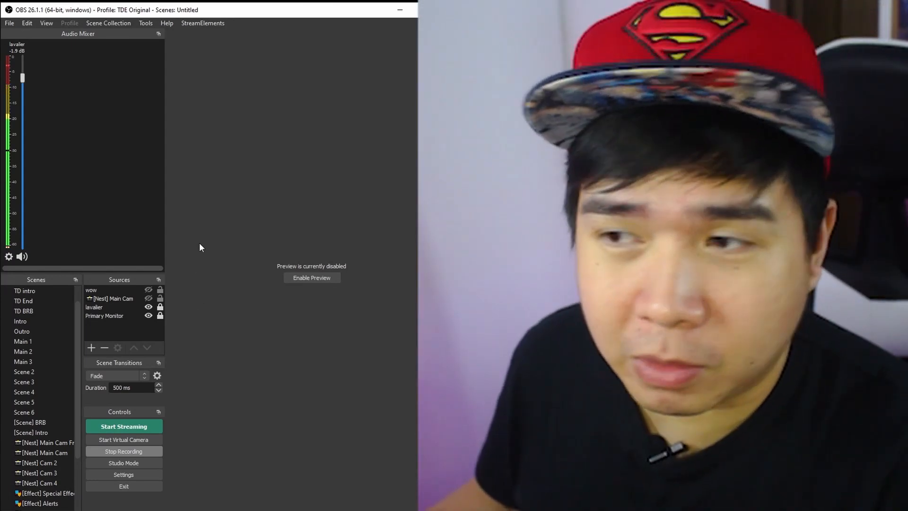
Create a new media source named Media Source in the OBS scene and review its properties.
left_click(92, 349)
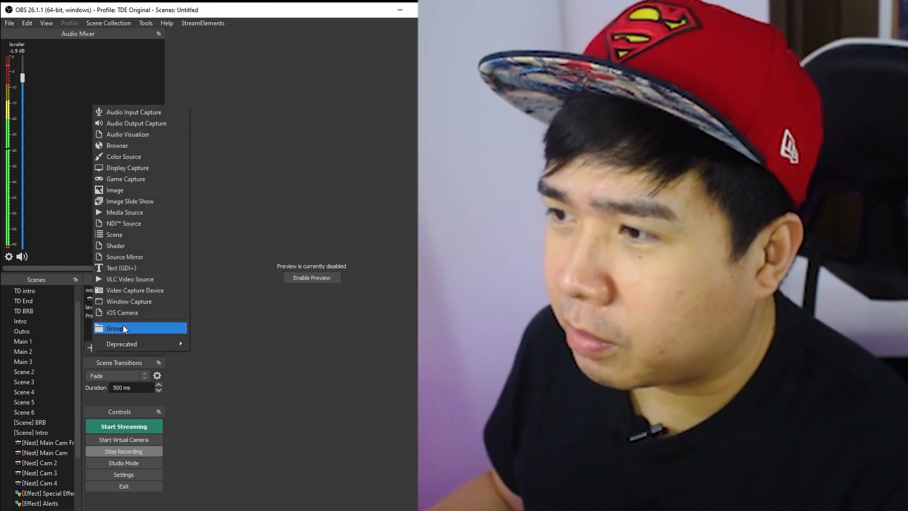
left_click(141, 211)
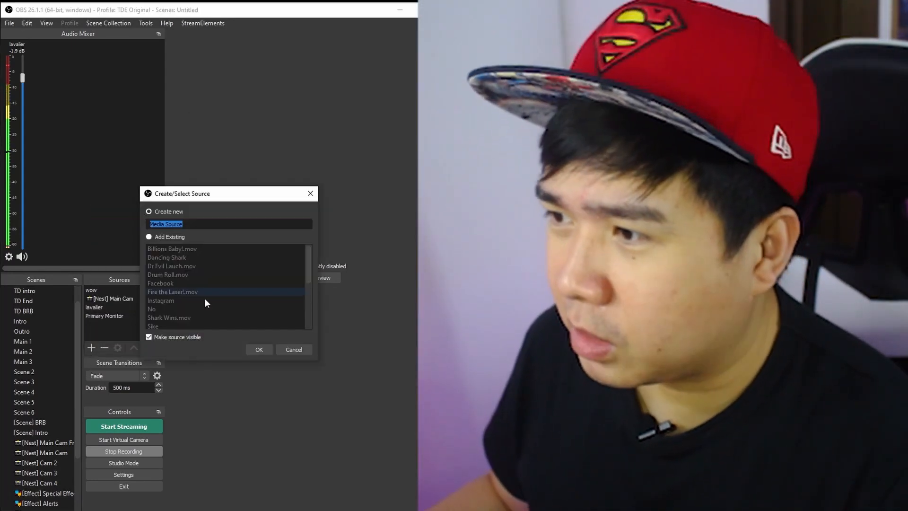
left_click(263, 351)
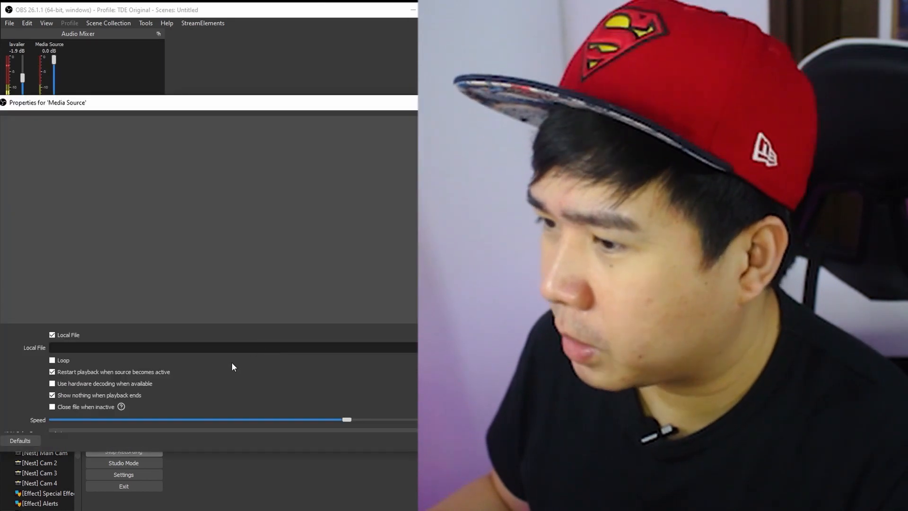
scroll(362, 380, "down", 2)
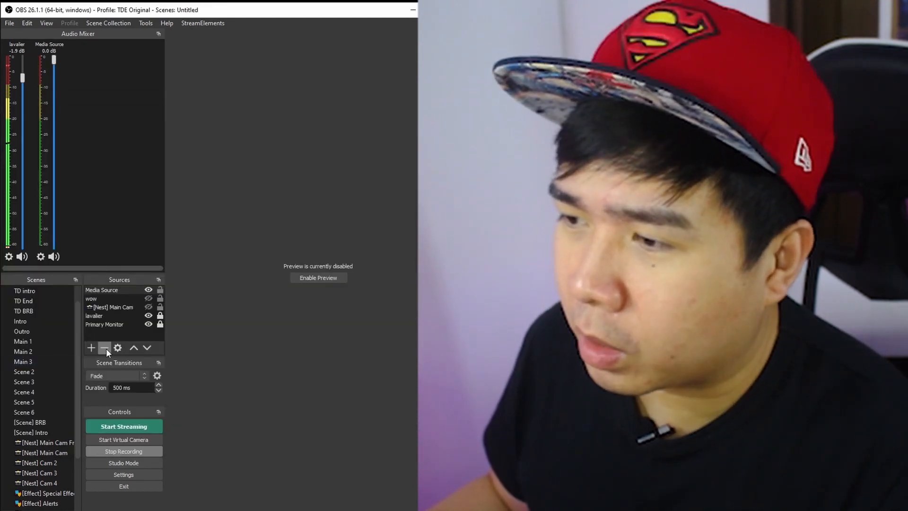
left_click(90, 348)
left_click(128, 276)
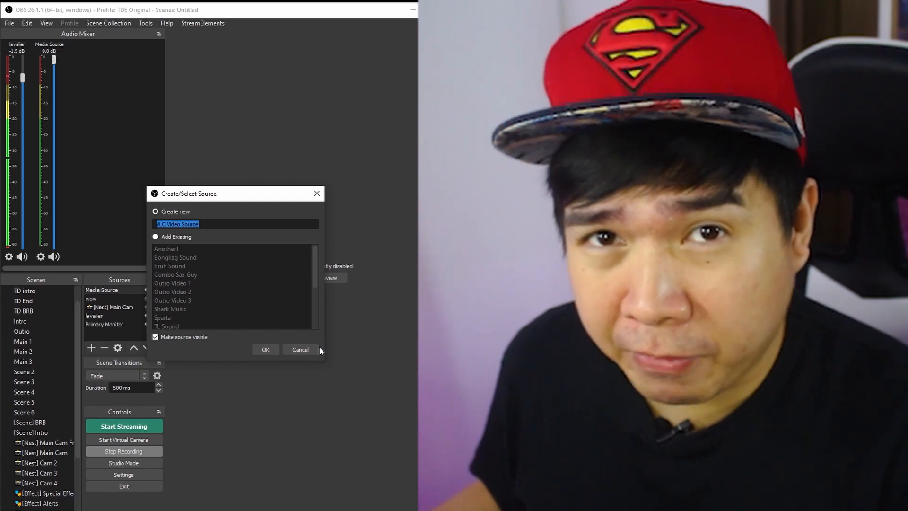
left_click(311, 351)
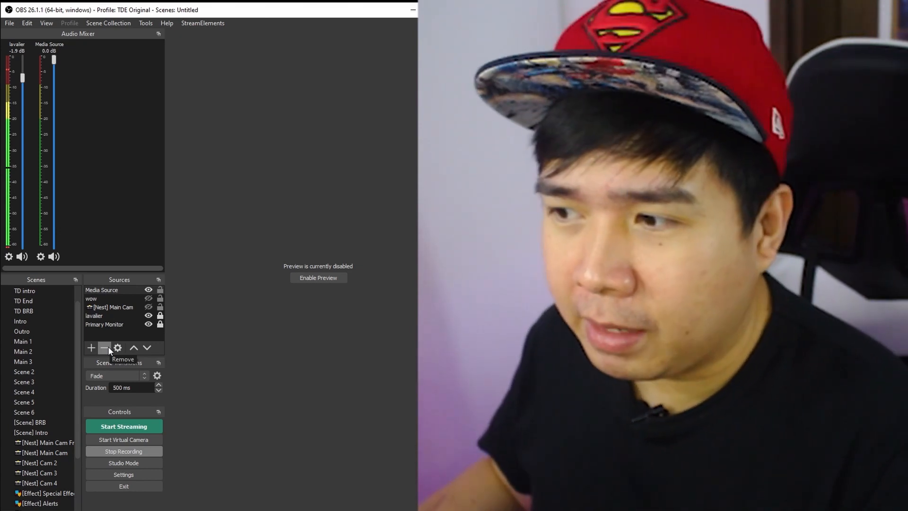
Remove the source named Media Source from the scene, confirming the removal.
right_click(121, 291)
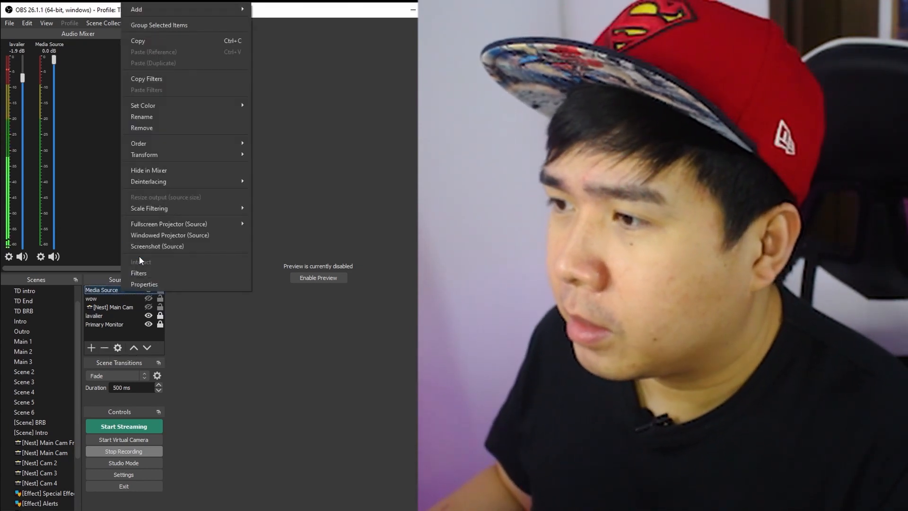
key("Escape")
left_click(105, 348)
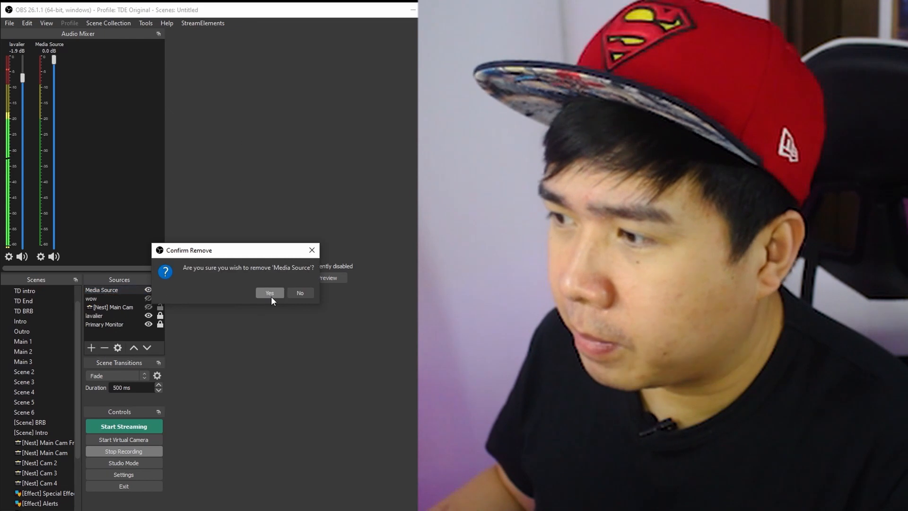
left_click(271, 294)
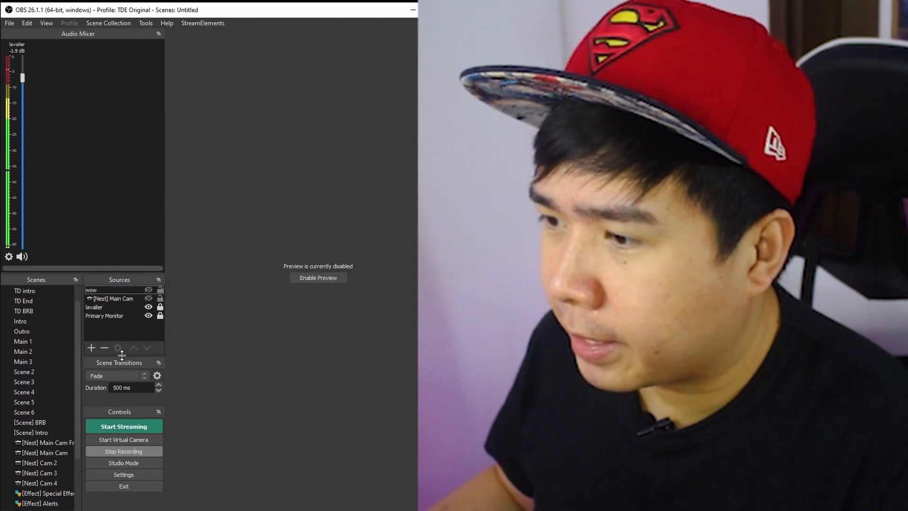
Add the existing media source Billions Baby!.mov to the OBS scene.
left_click(92, 348)
left_click(134, 209)
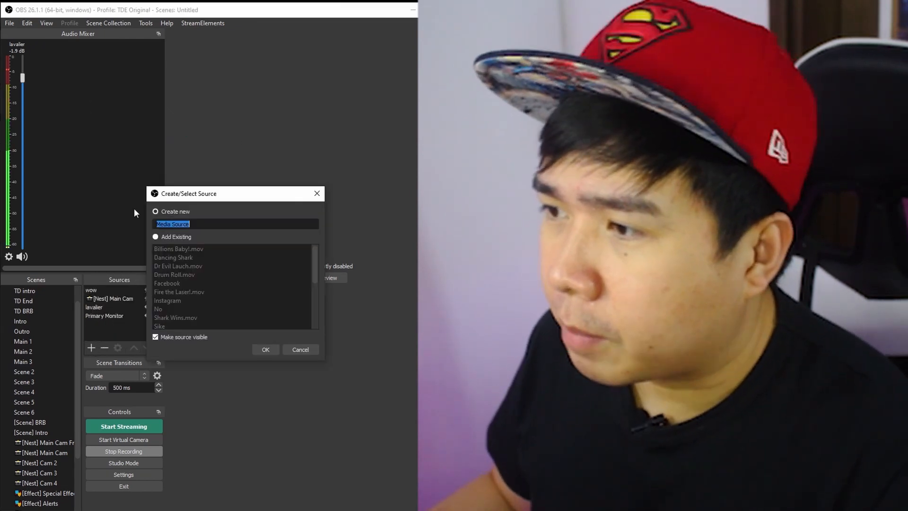
left_click(189, 237)
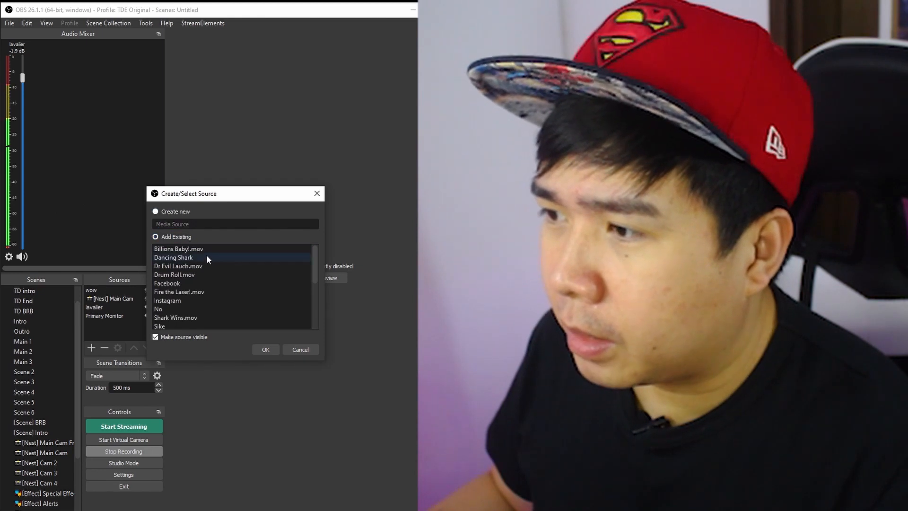
left_click(208, 250)
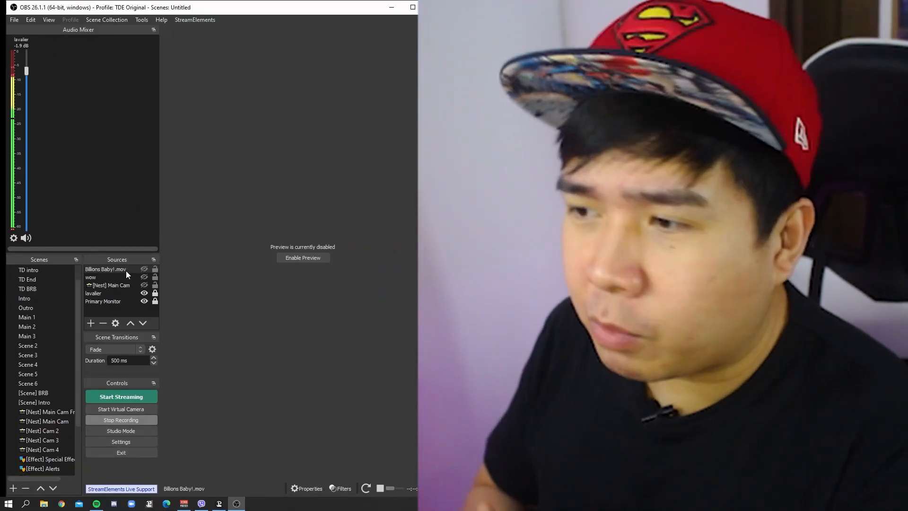
Check Touch Portal's OBS action list and review the properties of the Billions Baby!.mov source in OBS.
left_click(219, 504)
scroll(290, 208, "up", 4)
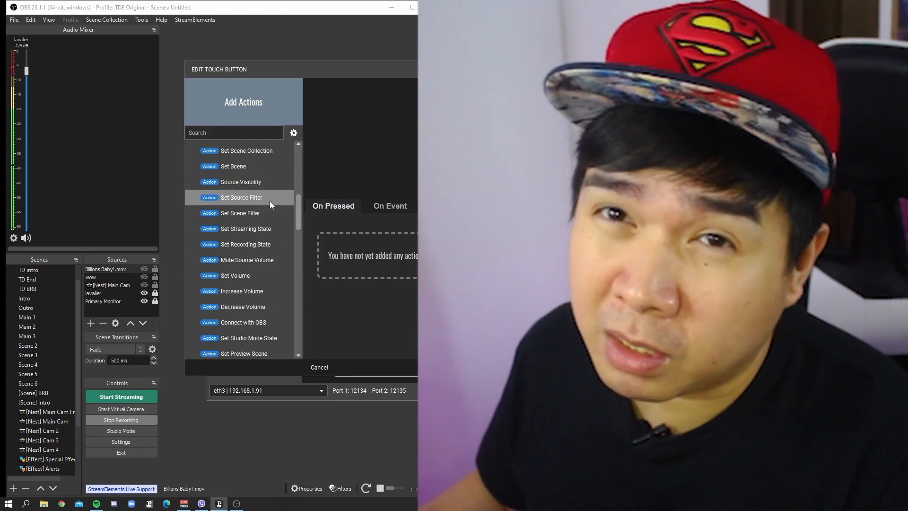
left_click(90, 206)
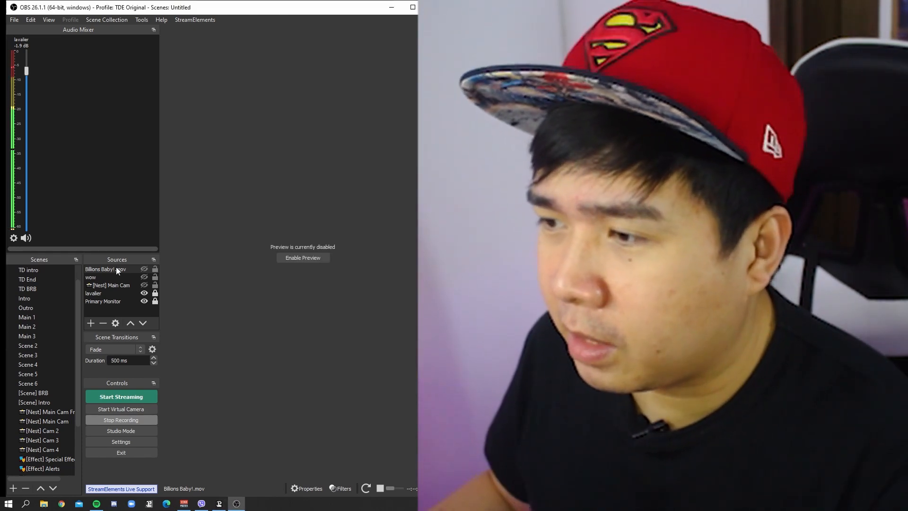
double_click(115, 268)
left_click_drag(319, 98, 364, 63)
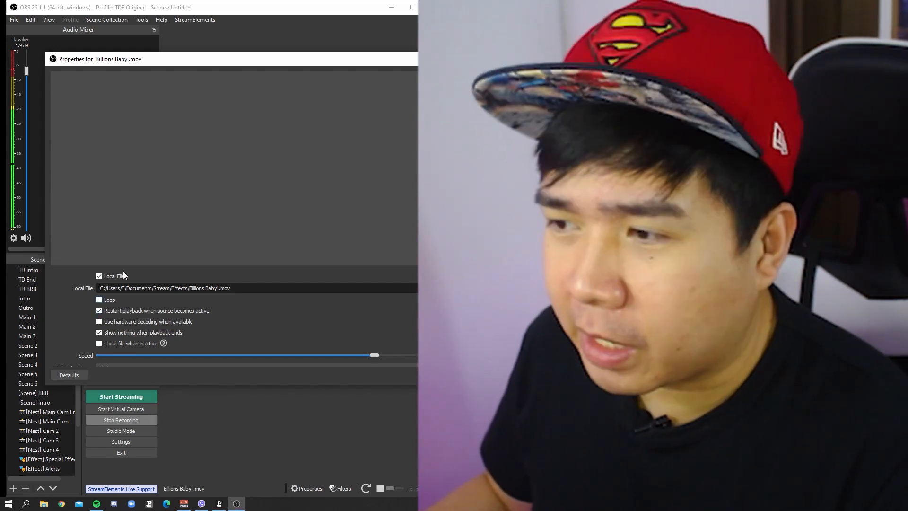
key("Escape")
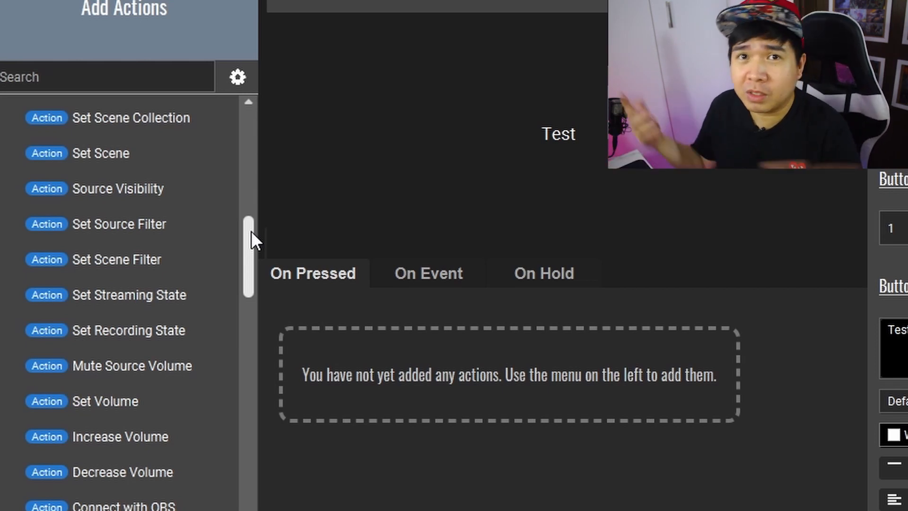
Add an OBS On Recording state event to the Test button that triggers when recording is starting.
left_click_drag(251, 232, 258, 407)
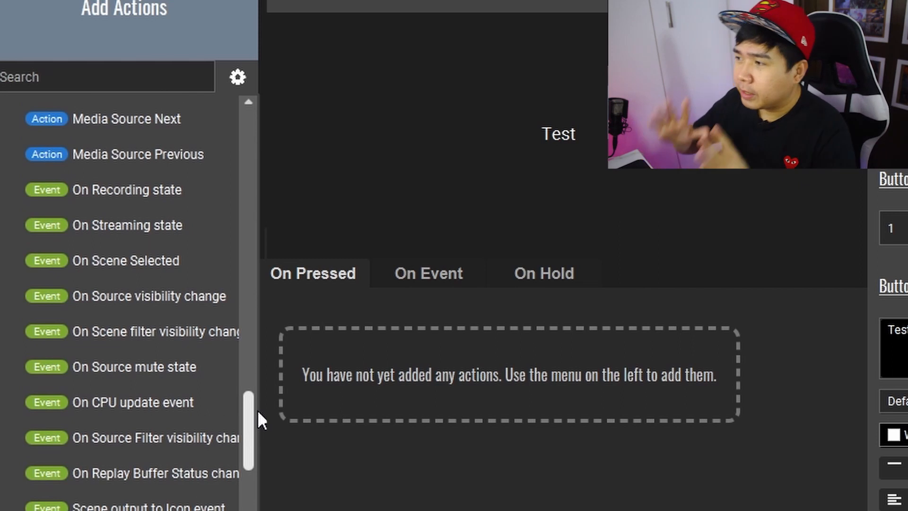
left_click(415, 280)
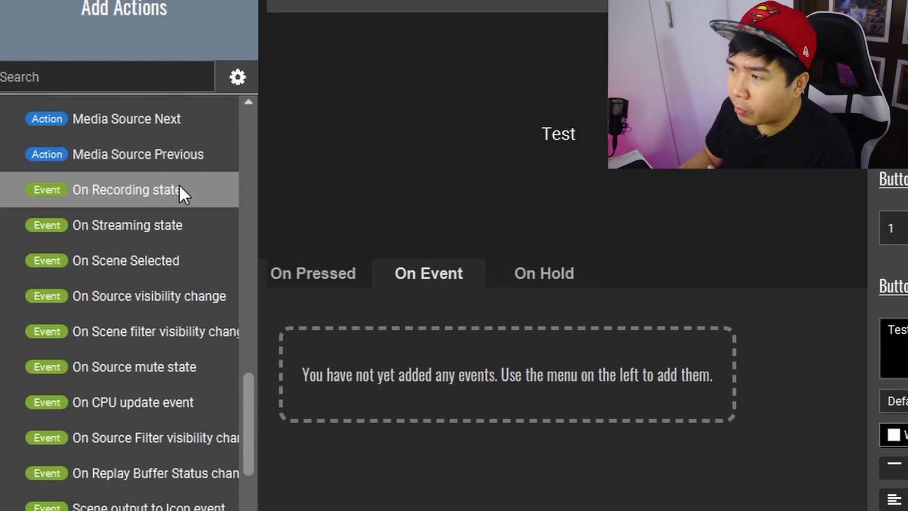
left_click_drag(180, 186, 358, 308)
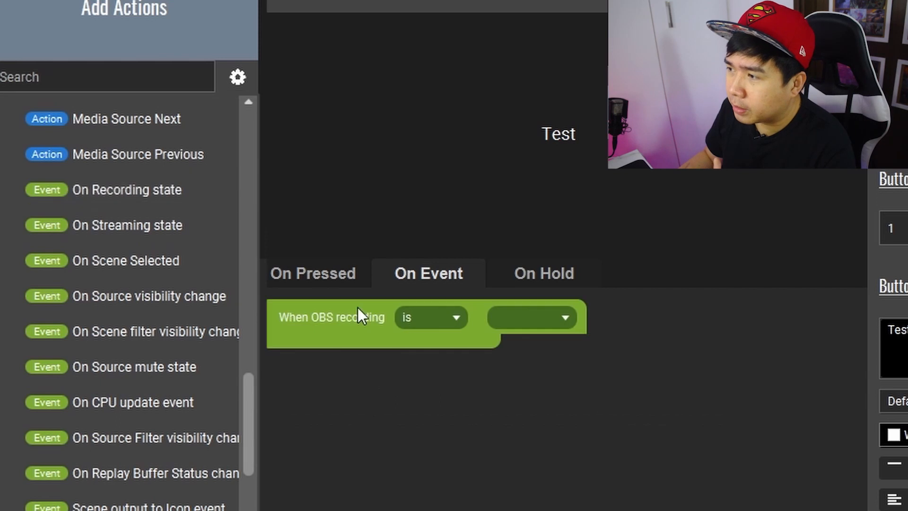
left_click(500, 318)
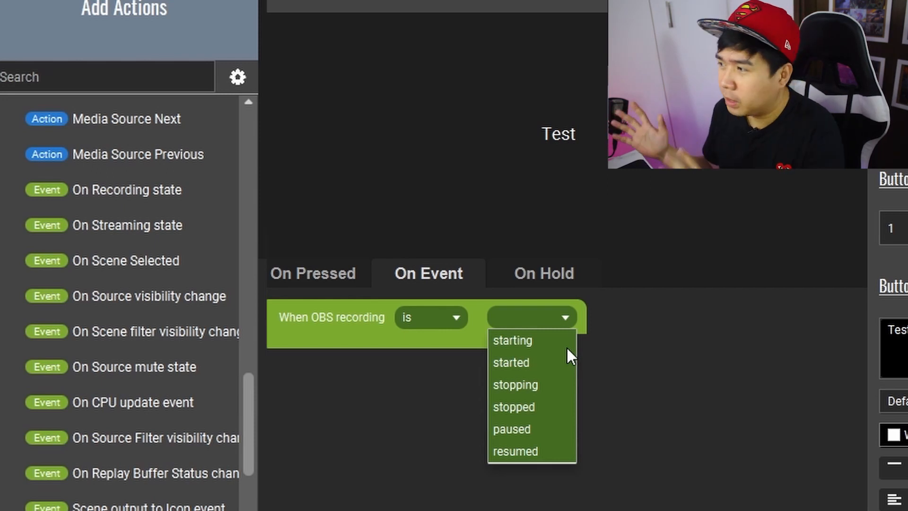
left_click(531, 340)
Add a Change Button Visuals action to the recording-starting event that changes the button title to Live.
left_click_drag(254, 381, 258, 168)
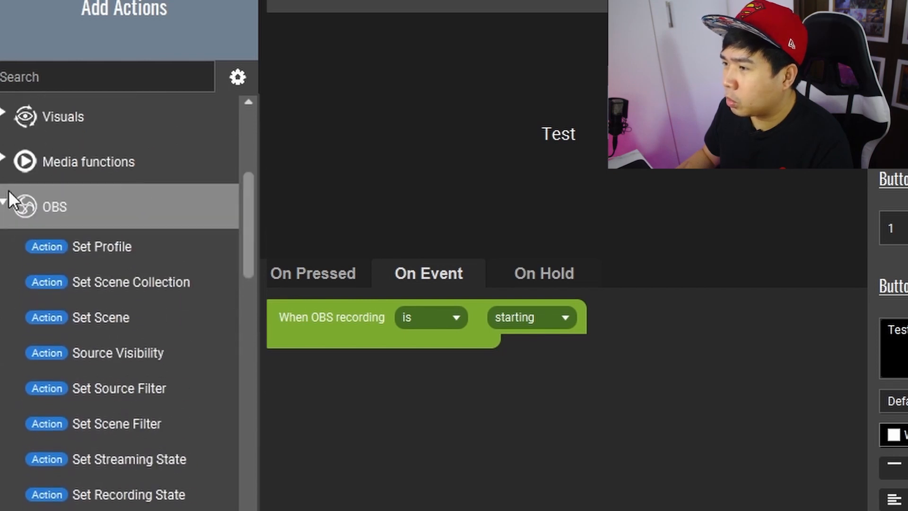
left_click(10, 206)
scroll(7, 172, "up", 6)
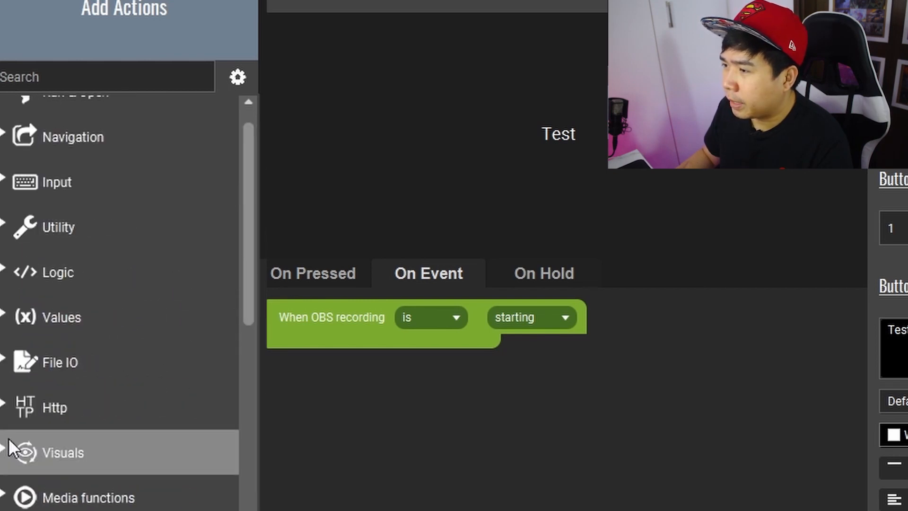
left_click(9, 454)
double_click(87, 497)
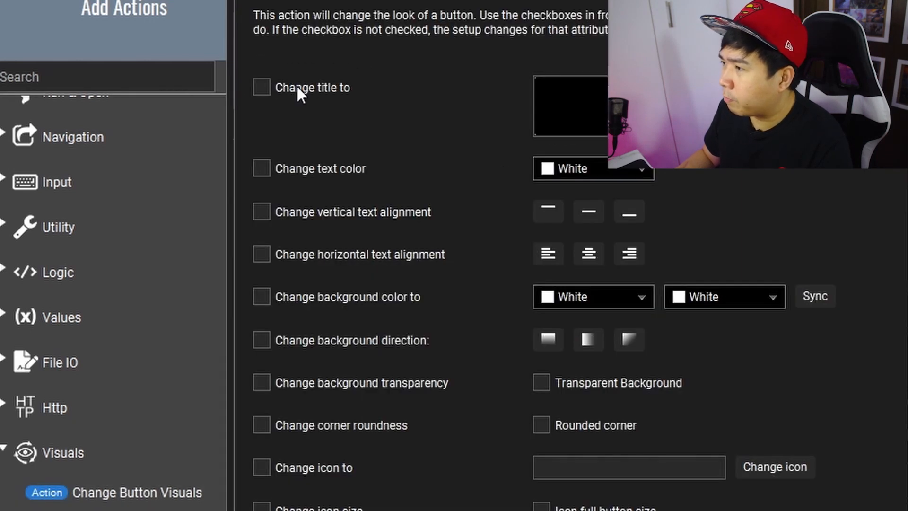
left_click(296, 85)
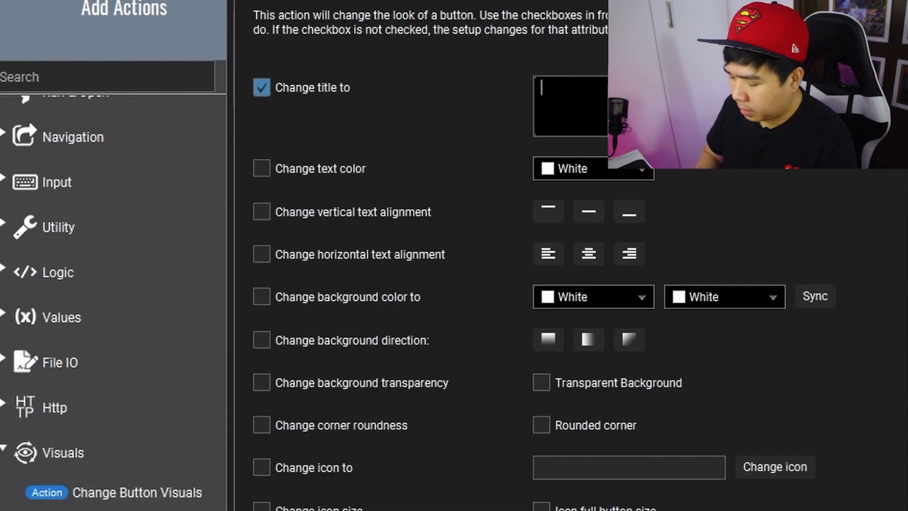
type("Live")
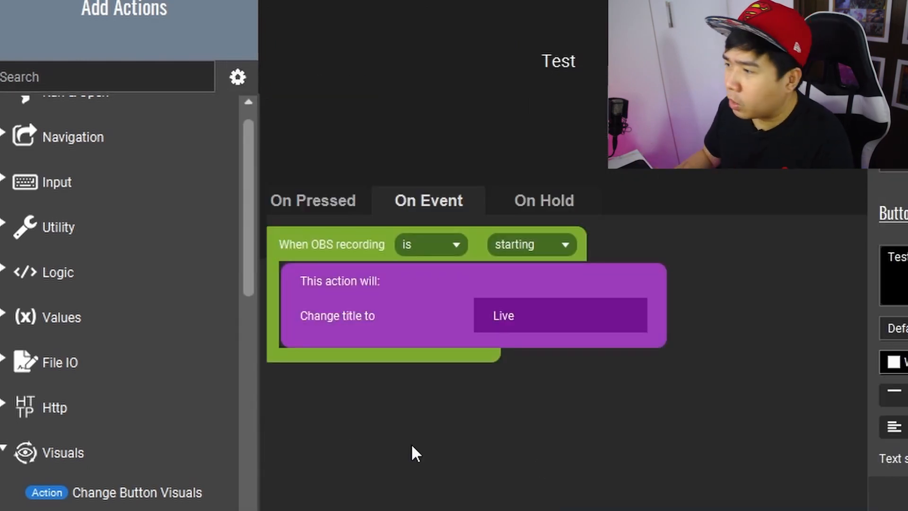
Add a second OBS On Recording state event below the first one and open its list of recording states.
right_click(317, 249)
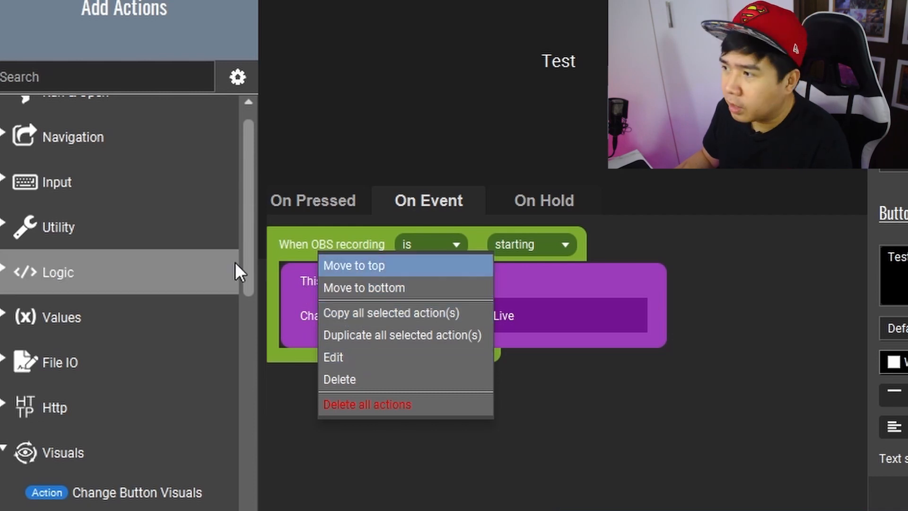
scroll(254, 359, "down", 2)
scroll(254, 358, "down", 5)
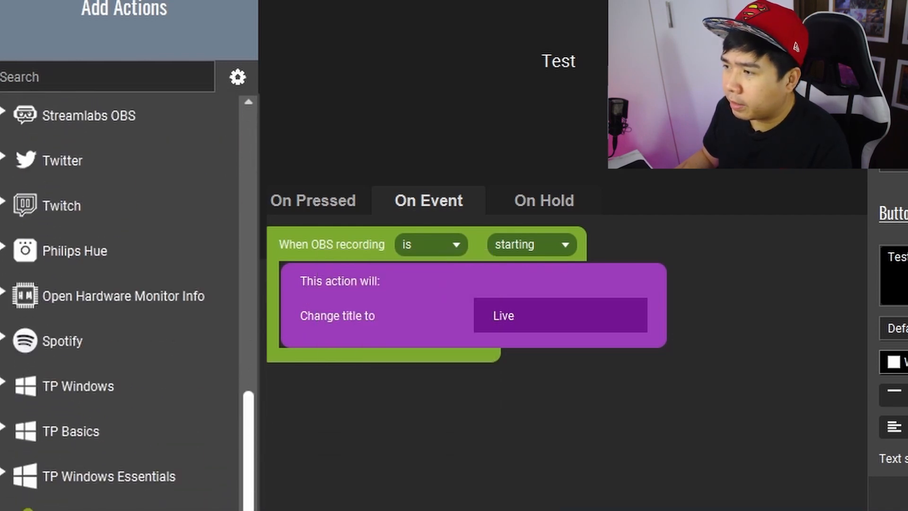
scroll(260, 473, "up", 10)
scroll(203, 404, "down", 3)
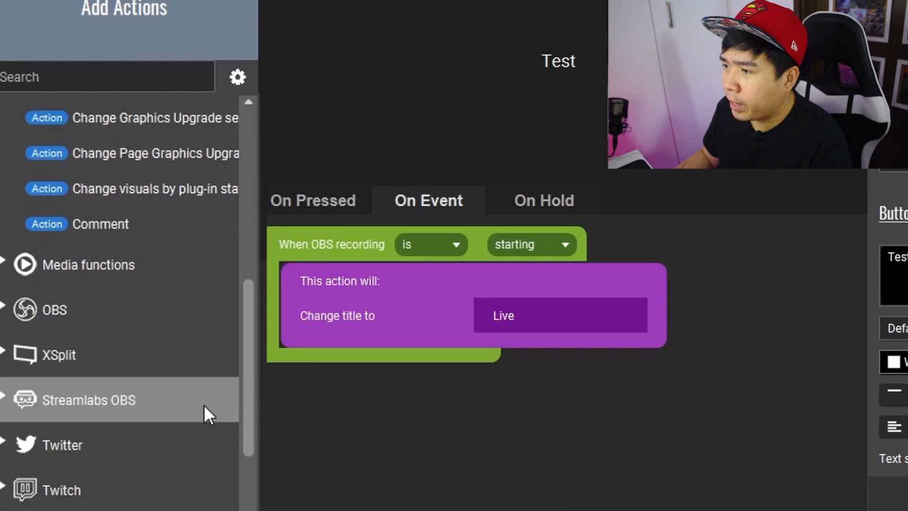
left_click(10, 308)
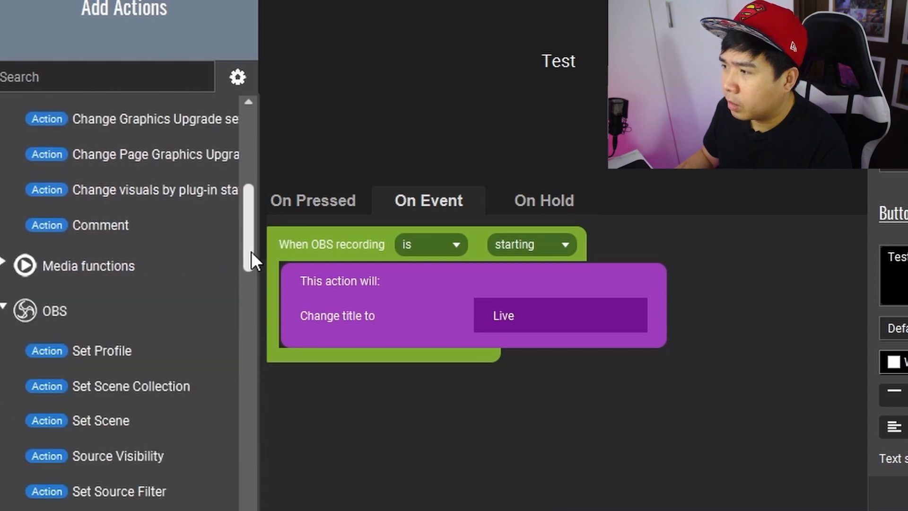
left_click_drag(242, 251, 241, 458)
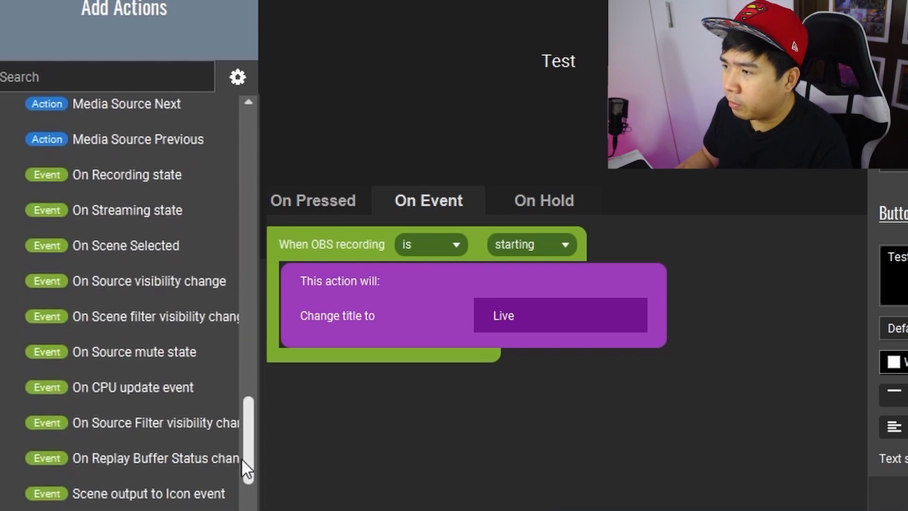
left_click(150, 171)
left_click(567, 402)
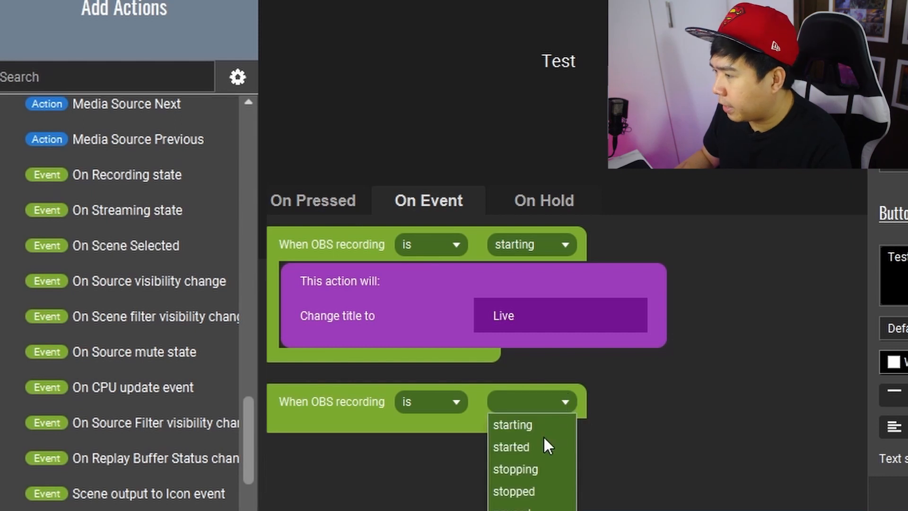
Set the second OBS recording event to 'started' and copy the 'Live' title change from the first event into it.
left_click(532, 445)
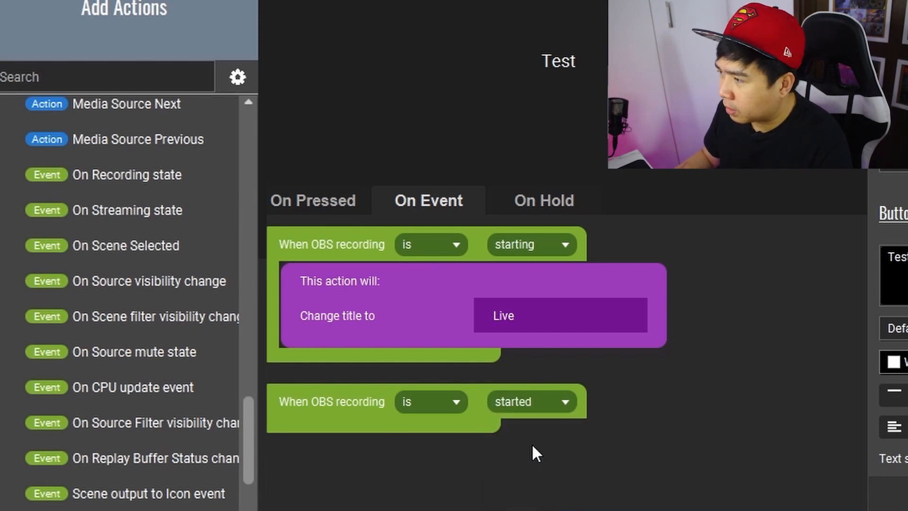
right_click(405, 319)
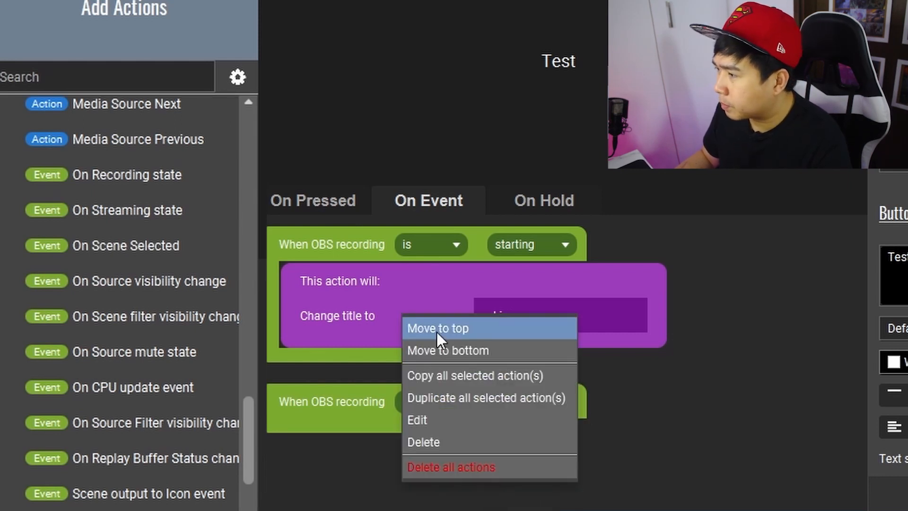
left_click(445, 377)
right_click(371, 479)
left_click(393, 493)
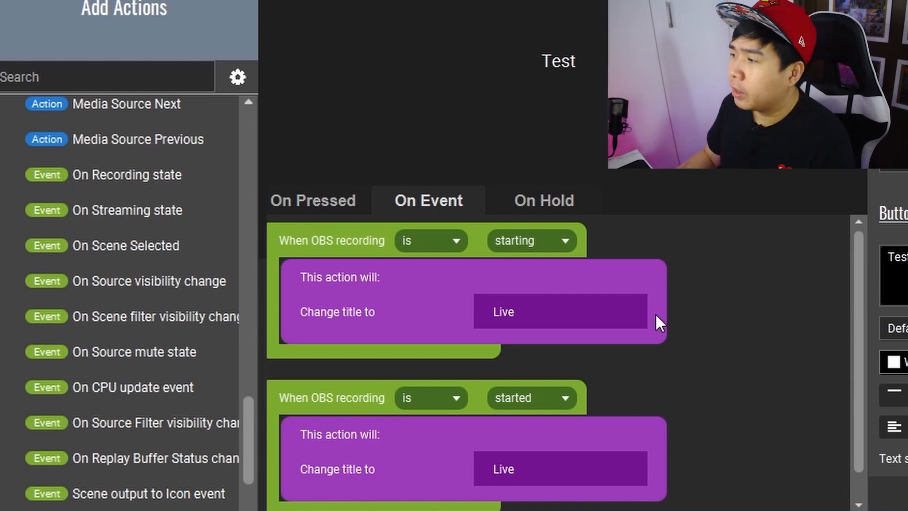
Change the recording state that triggers the first OBS recording event.
left_click(530, 236)
left_click(536, 307)
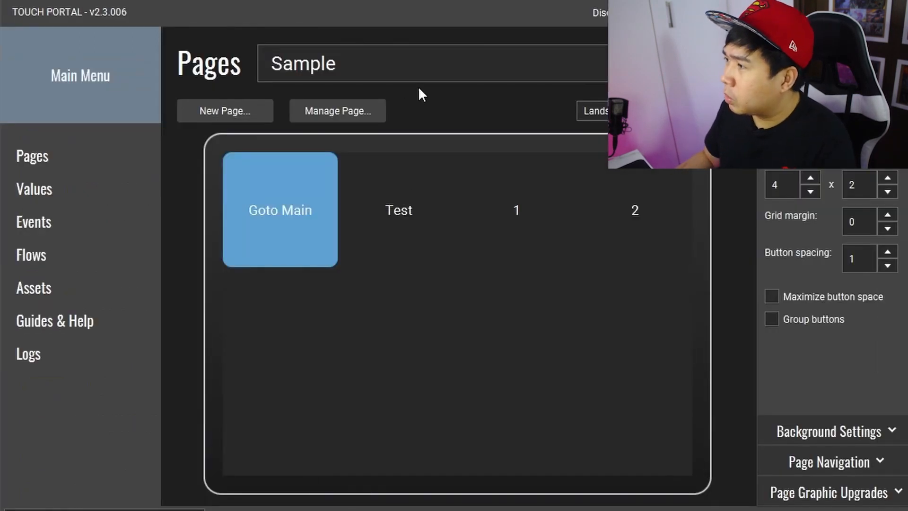
Switch to the Obs page and examine the recording button's events that change its icon.
left_click(424, 67)
left_click(304, 158)
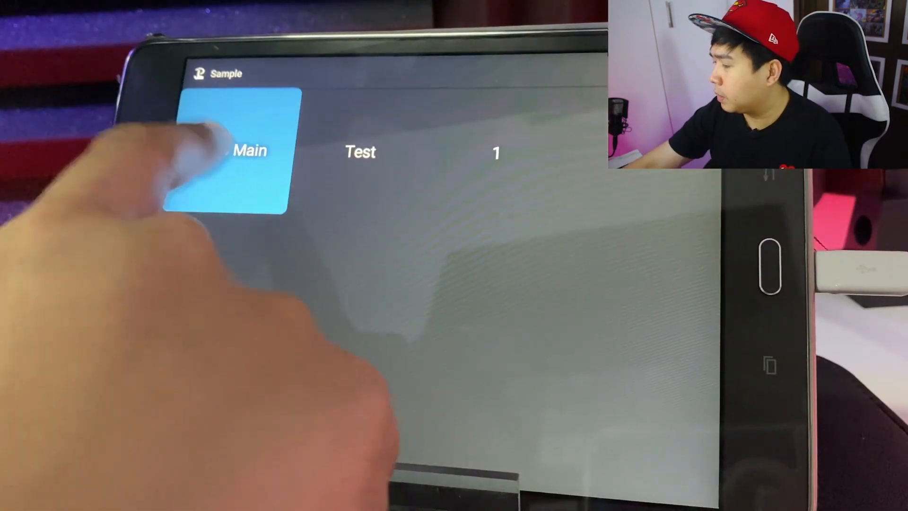
left_click(239, 150)
left_click(562, 217)
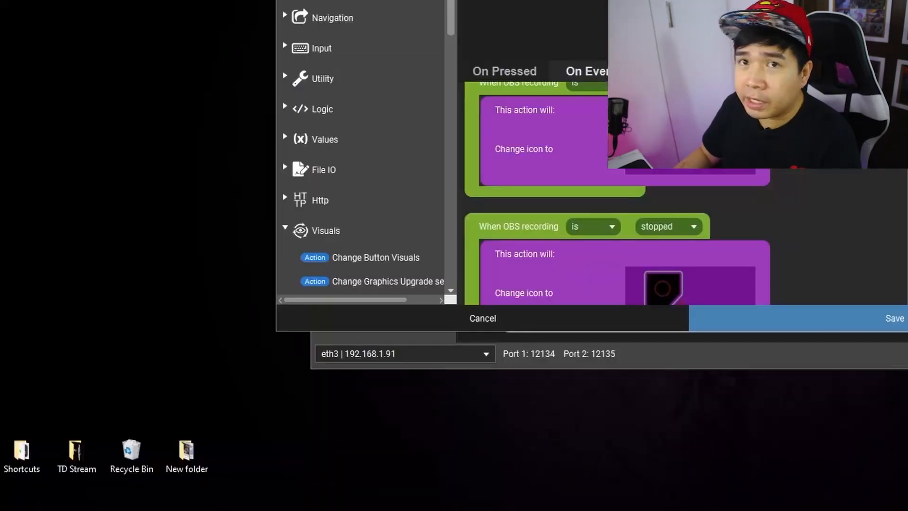
left_click_drag(4, 5, 346, 1)
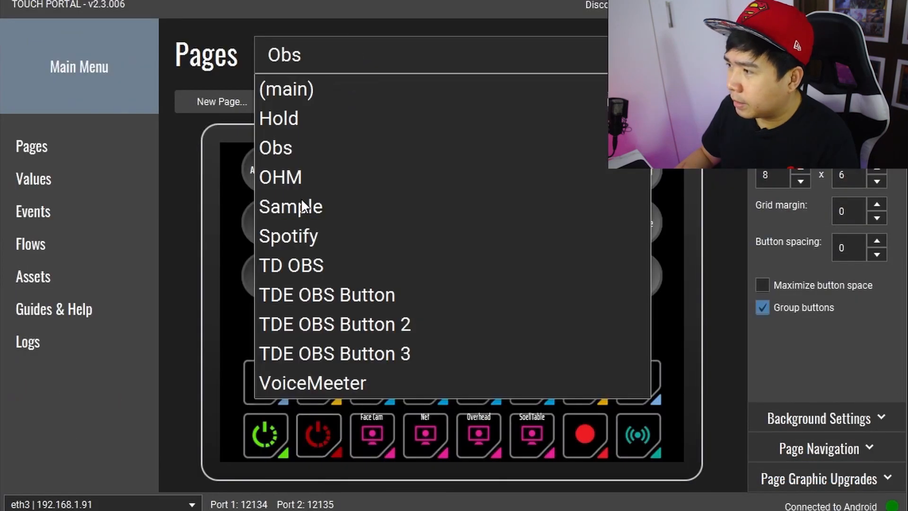
Open the Test button on the Sample page and add an OBS 'On Streaming state' event to its event actions.
left_click(300, 197)
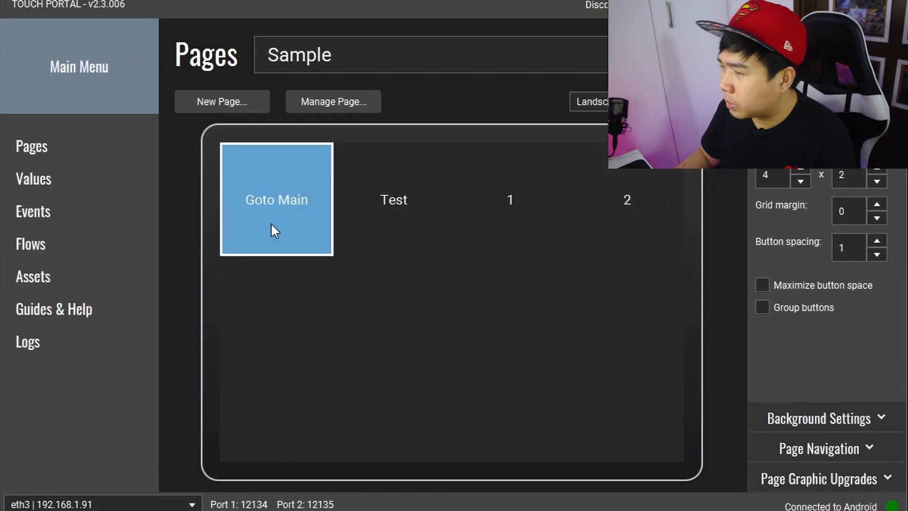
left_click(422, 214)
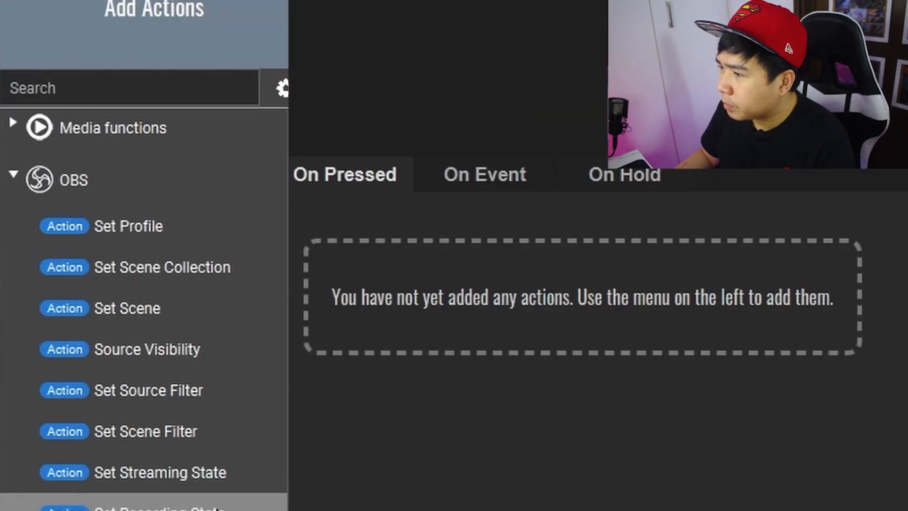
scroll(241, 473, "down", 8)
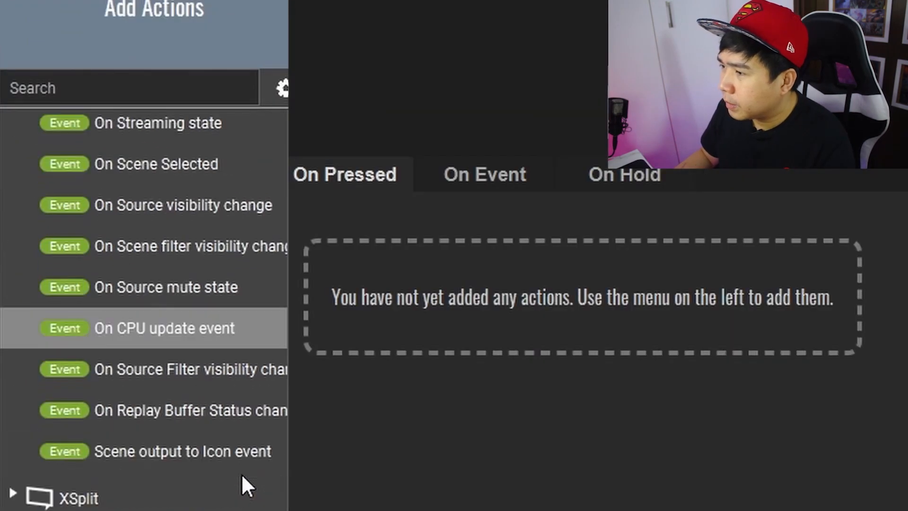
scroll(239, 445, "up", 3)
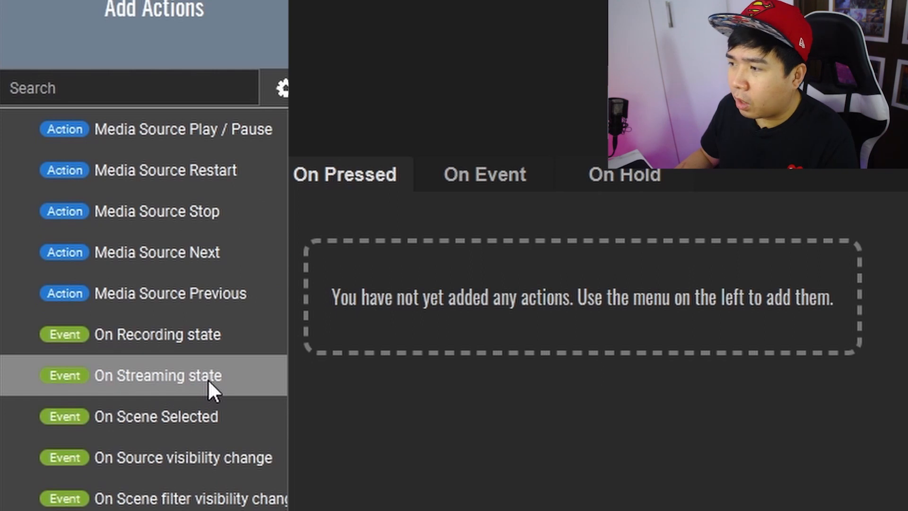
left_click(454, 183)
left_click(141, 374)
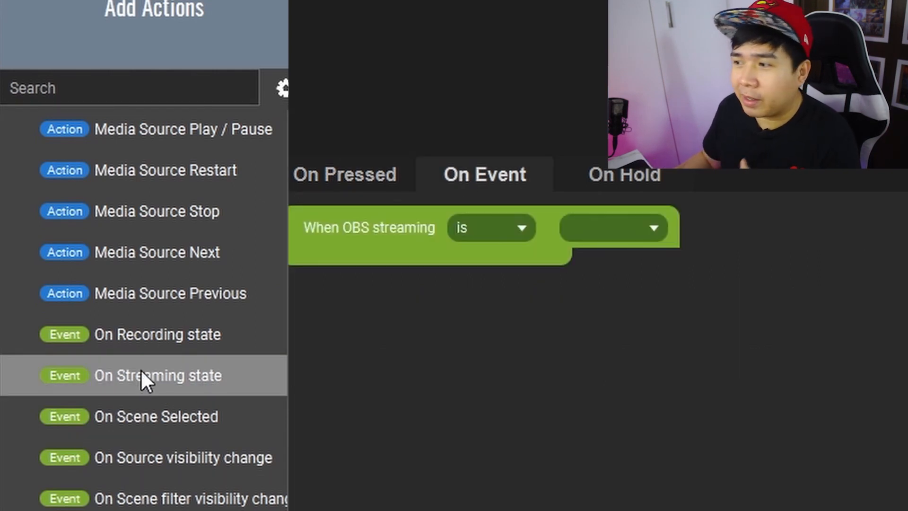
Set the OBS streaming event's comparison to 'is not' and look through its selectable streaming states.
left_click(637, 235)
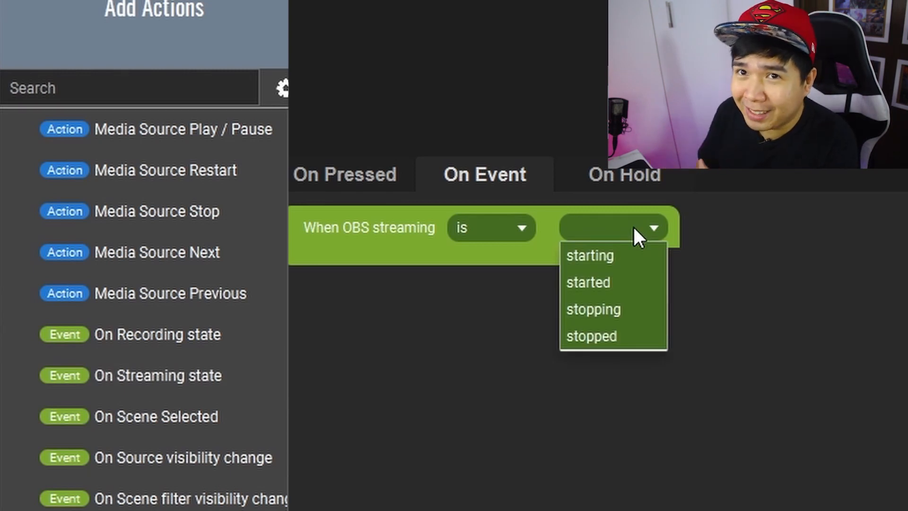
left_click(524, 354)
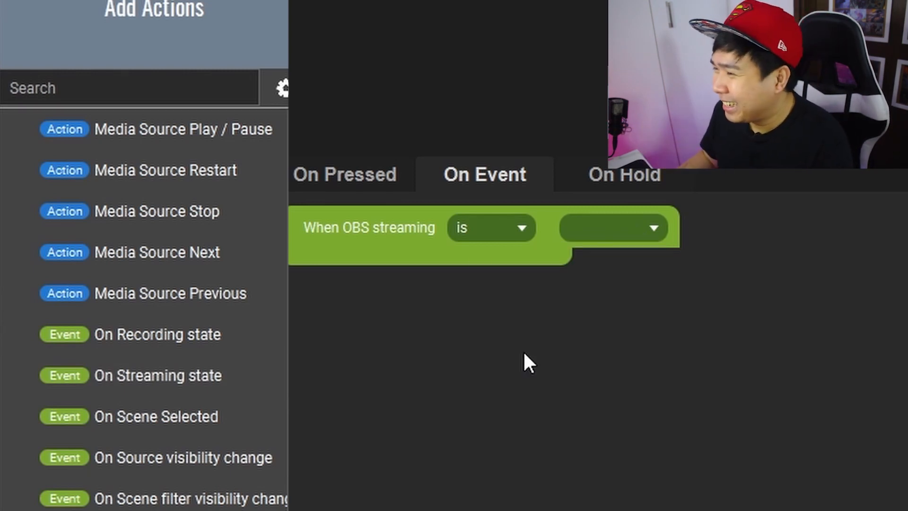
left_click(522, 229)
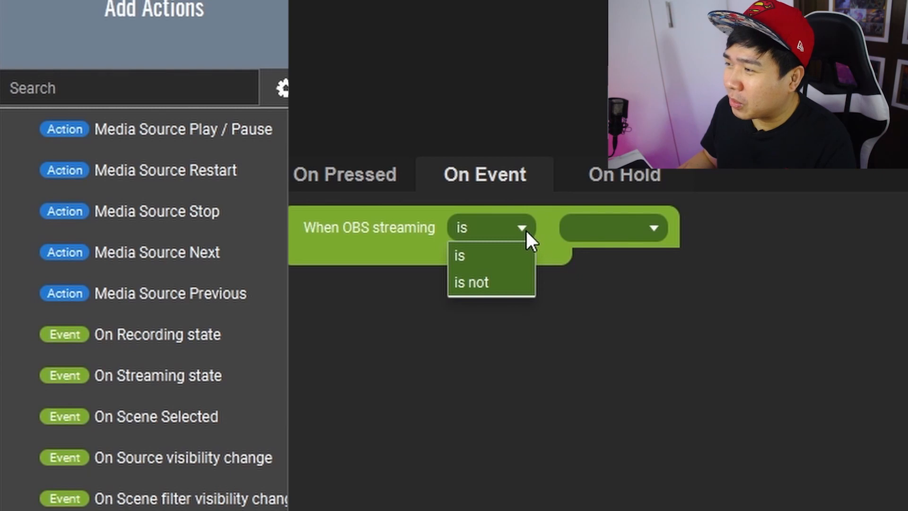
left_click(511, 266)
left_click(617, 230)
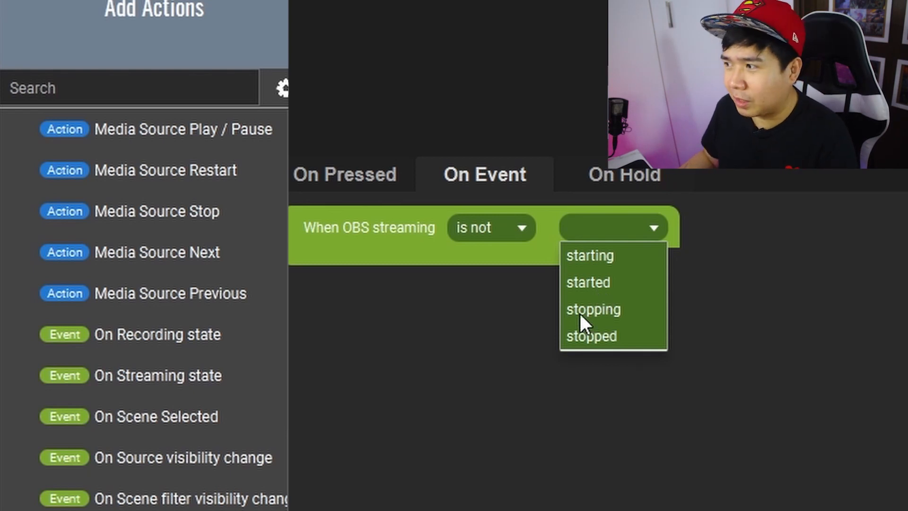
Delete the OBS streaming event from the Test button and close the button editor.
right_click(416, 231)
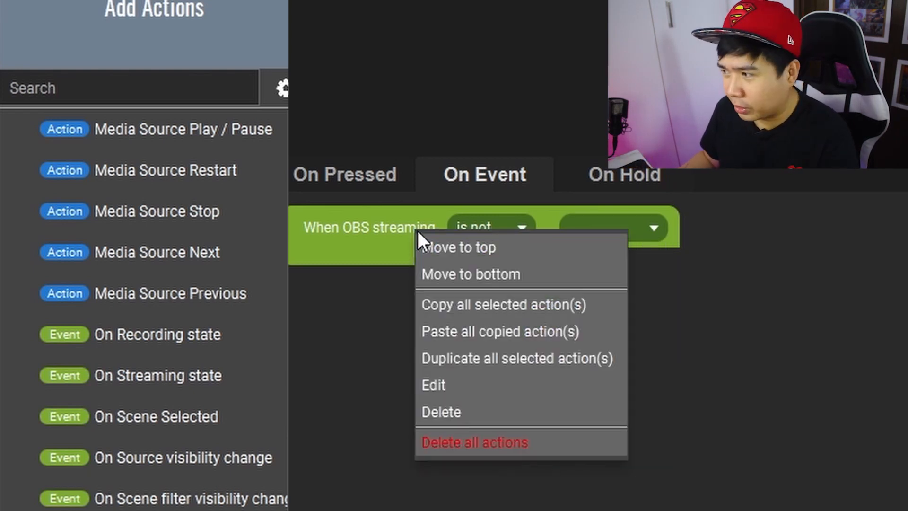
left_click(472, 411)
left_click(676, 303)
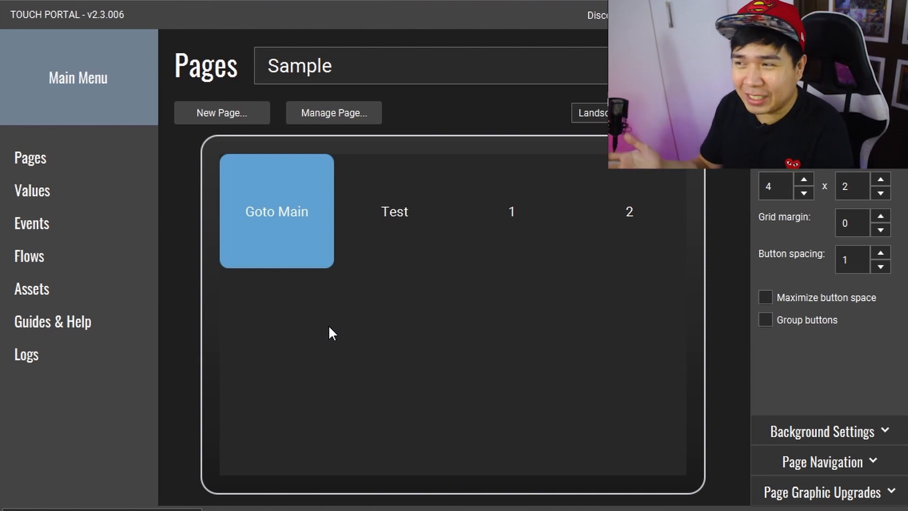
Open the streaming button on the Obs page and examine its press actions and icon changes for OBS streaming events.
left_click(437, 83)
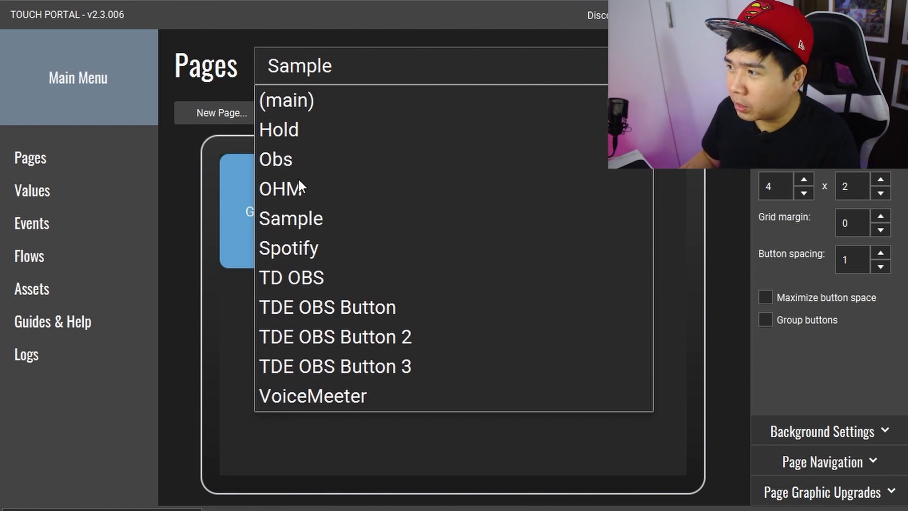
left_click(292, 156)
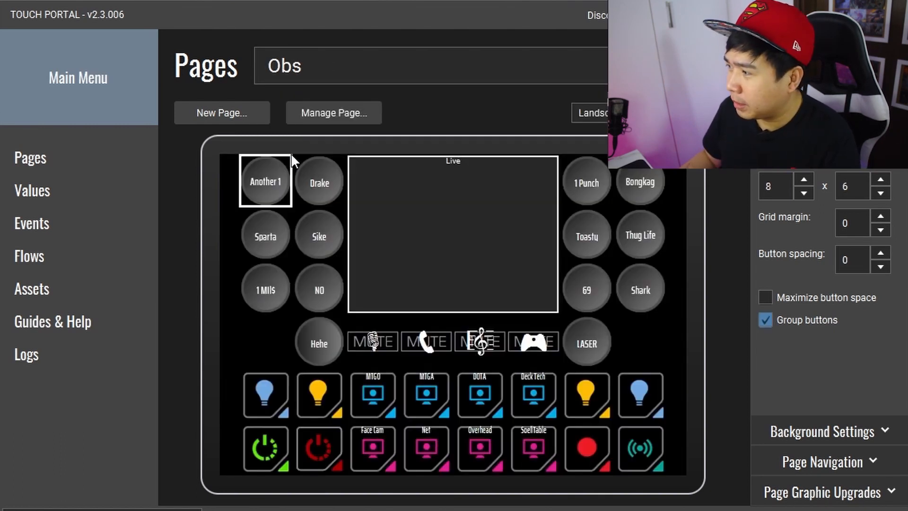
left_click(656, 452)
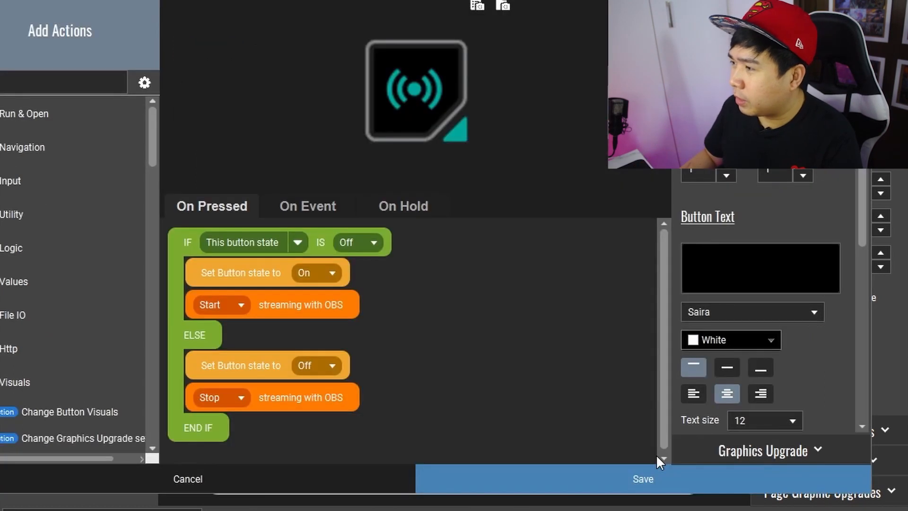
left_click(308, 208)
scroll(557, 400, "down", 3)
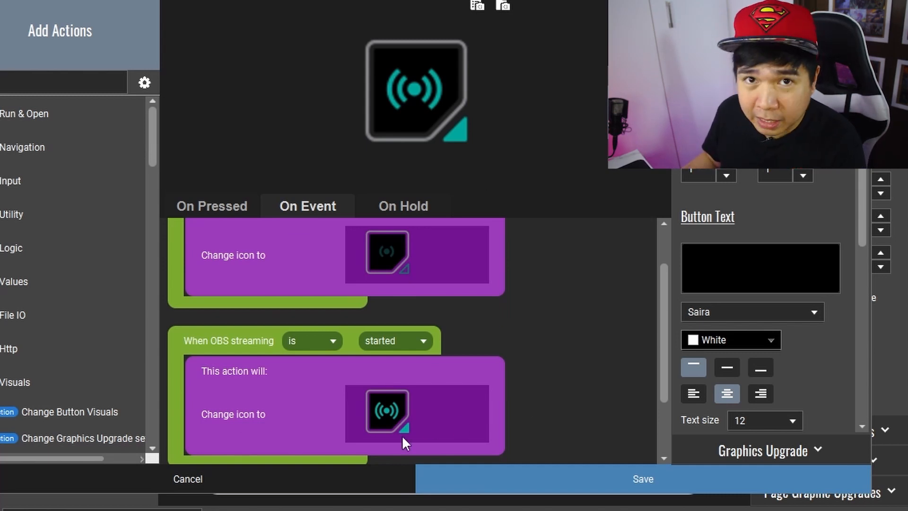
scroll(485, 413, "up", 3)
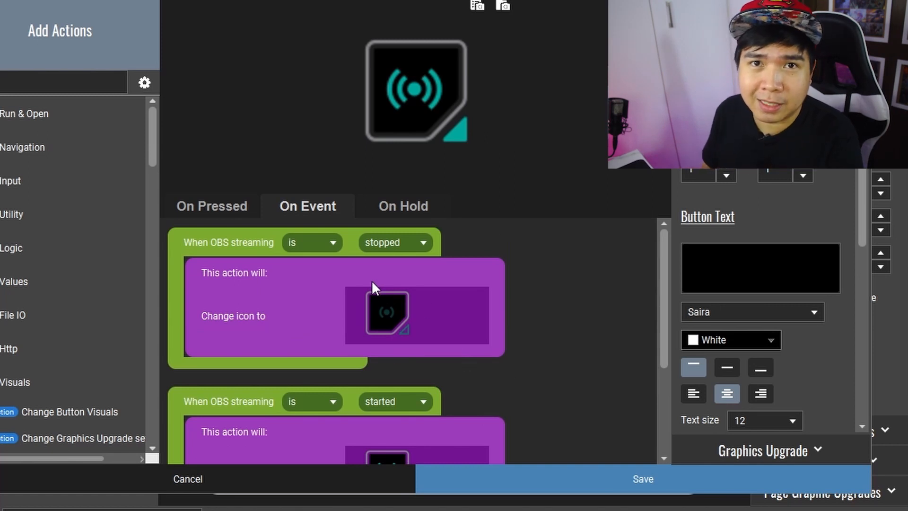
left_click(446, 479)
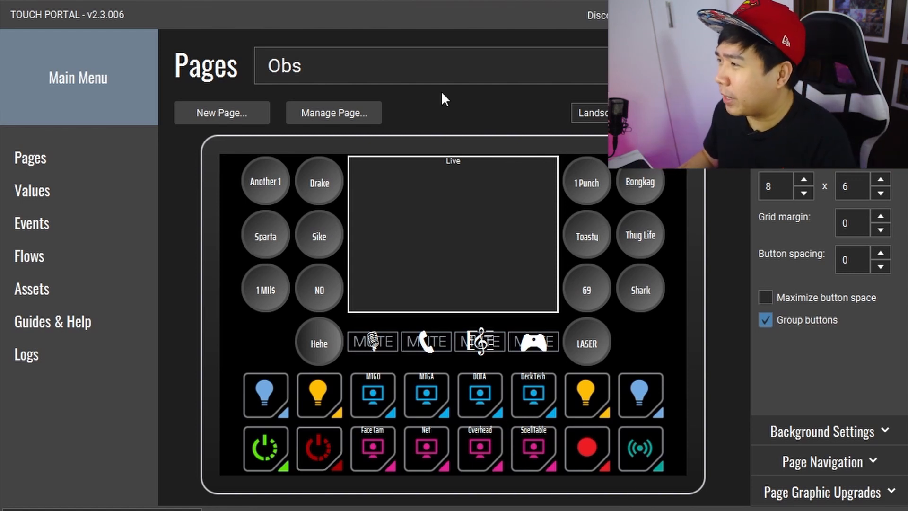
Open the Record button on the TDE OBS Button page and compare its press actions with its button state events.
left_click(432, 71)
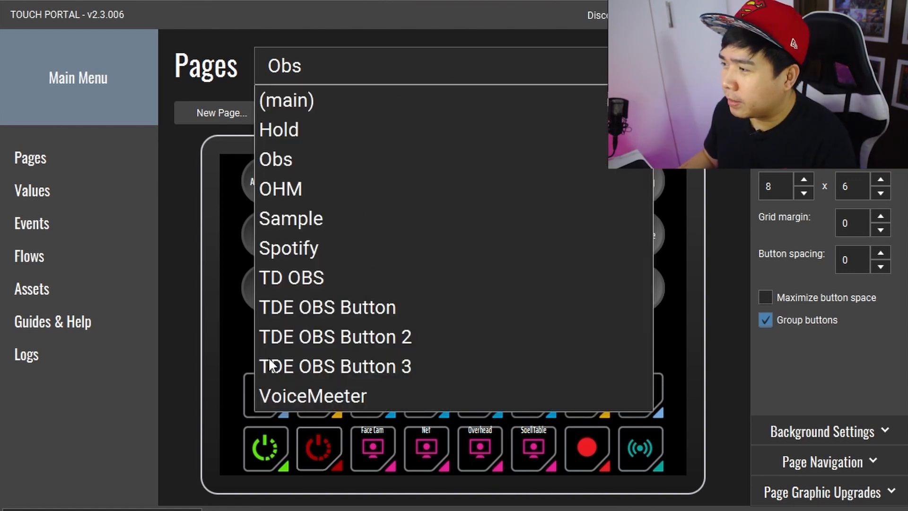
left_click(331, 307)
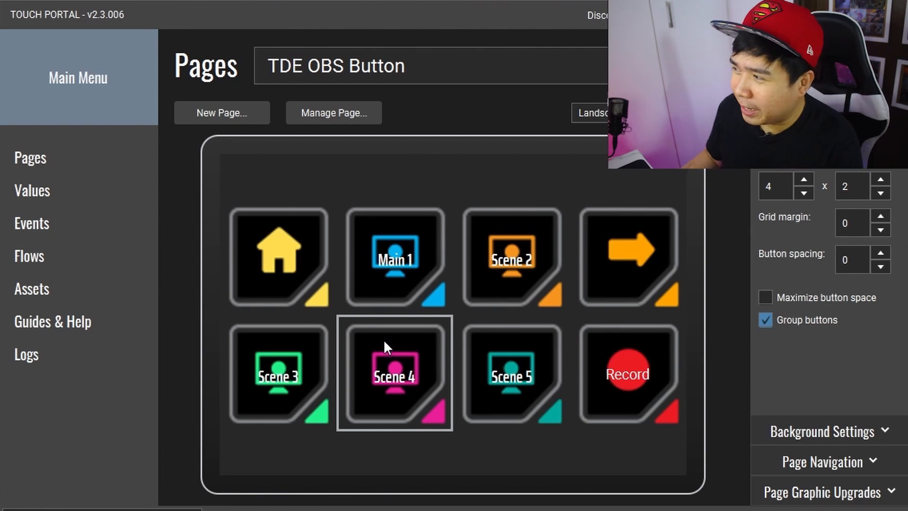
double_click(671, 348)
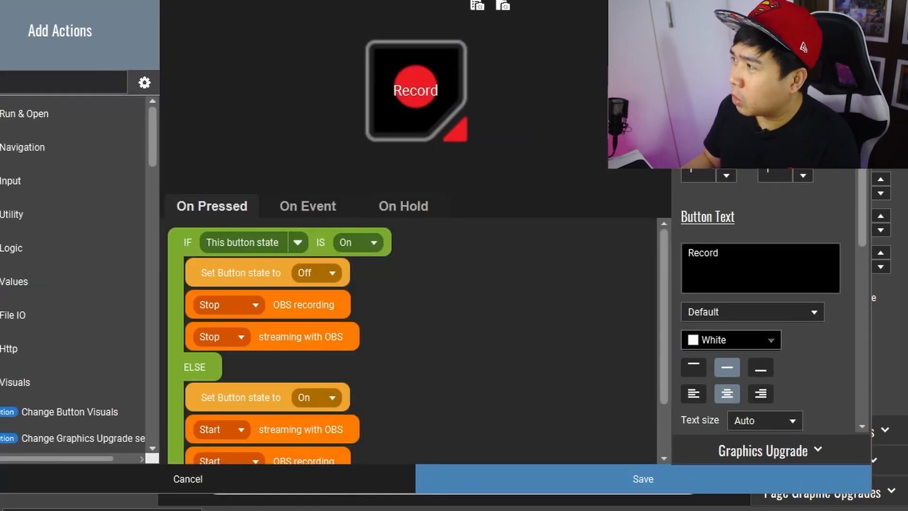
key("Escape")
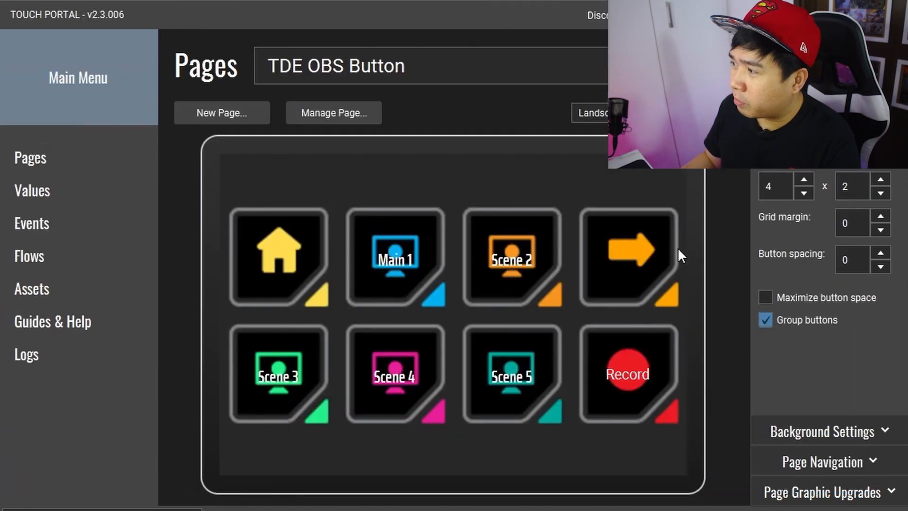
left_click(629, 380)
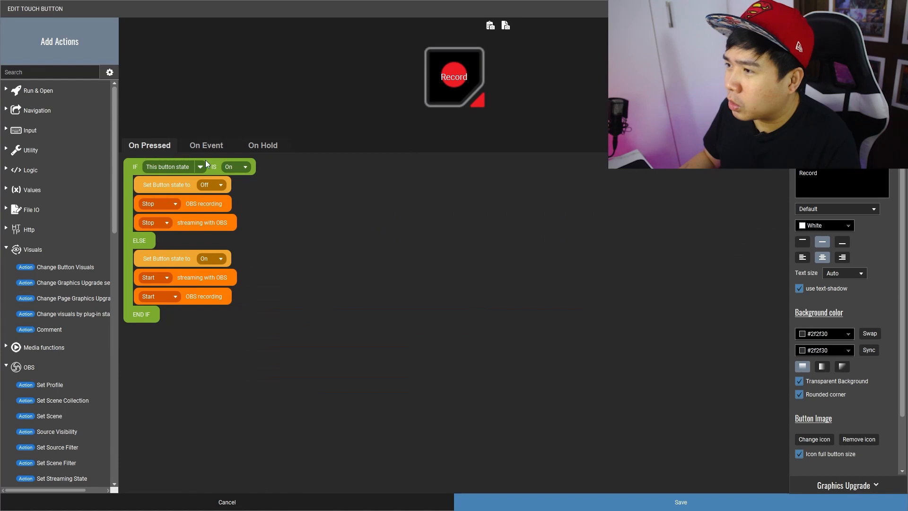
left_click(222, 147)
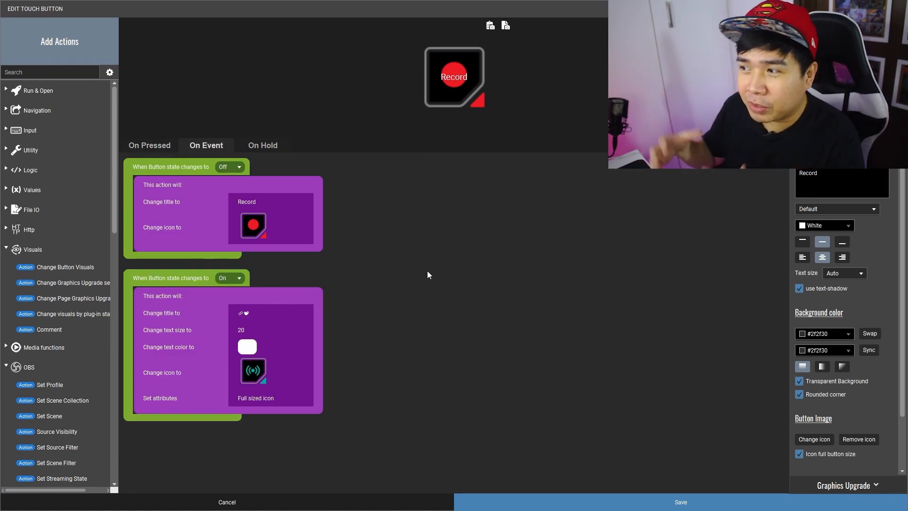
left_click(146, 148)
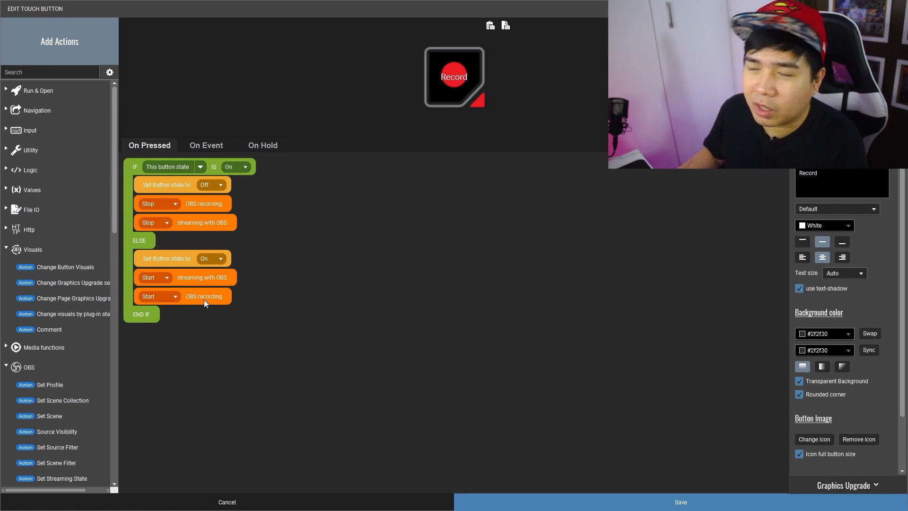
left_click(198, 145)
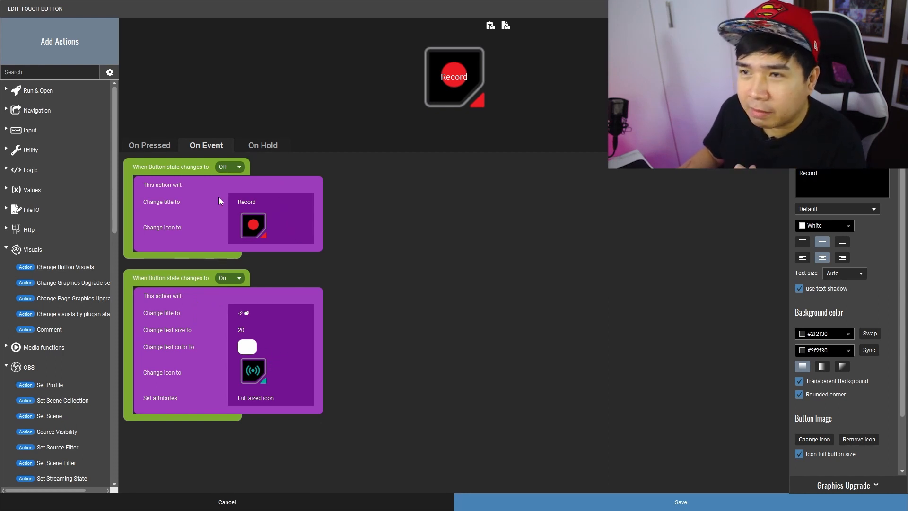
Open the Record button's On-state visual change action, examine the emoji characters in its title, and save the button.
left_click(242, 314)
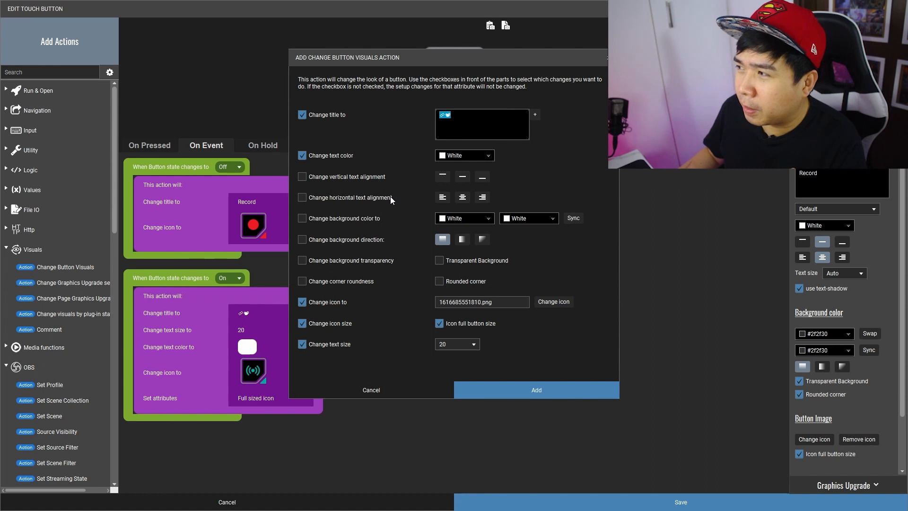
left_click(461, 118)
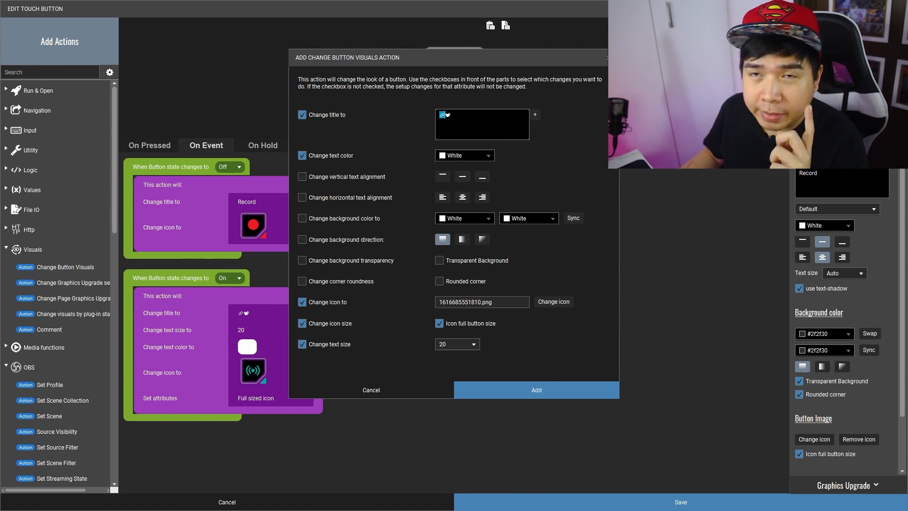
left_click_drag(445, 115, 450, 115)
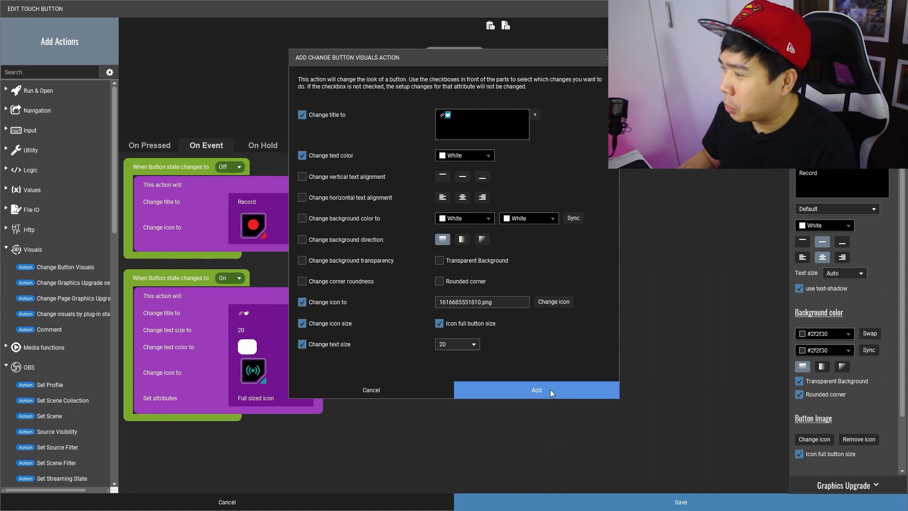
left_click(550, 390)
left_click(557, 500)
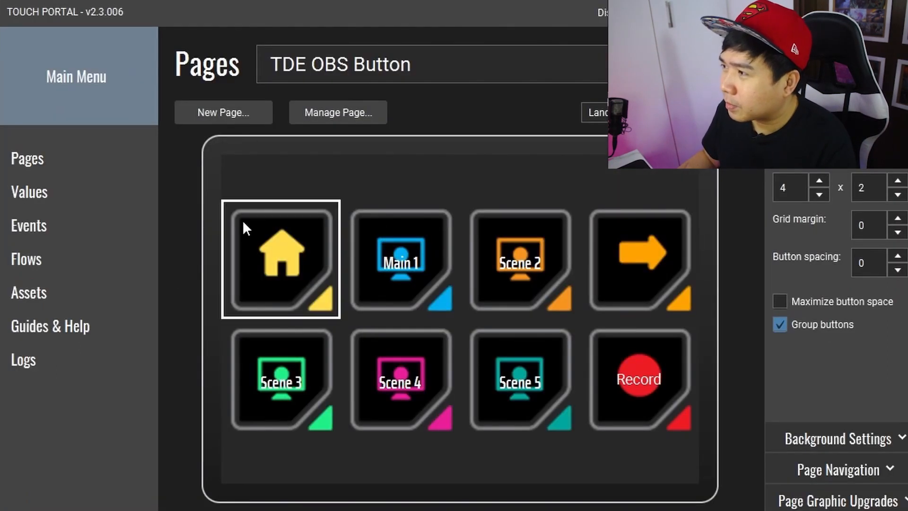
Open the Test button on the Sample page and add an OBS On Scene Selected event to it.
left_click(371, 61)
left_click(319, 220)
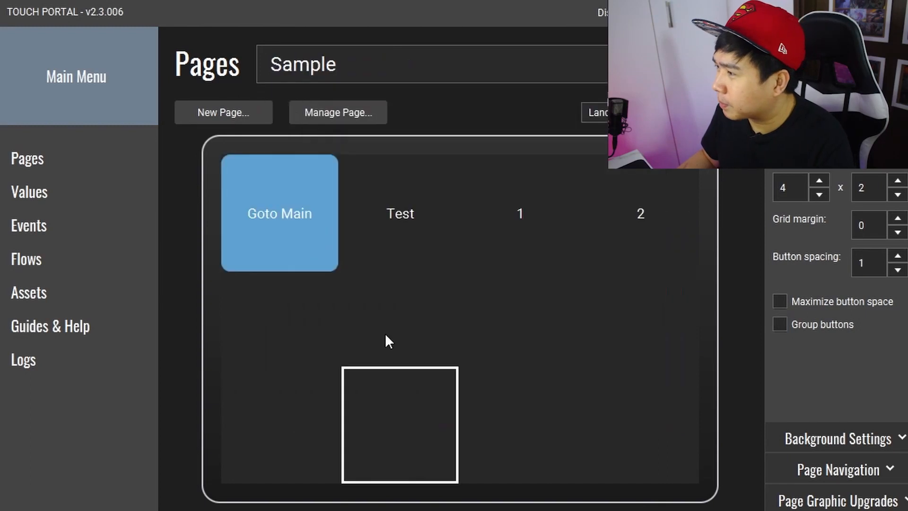
left_click(400, 213)
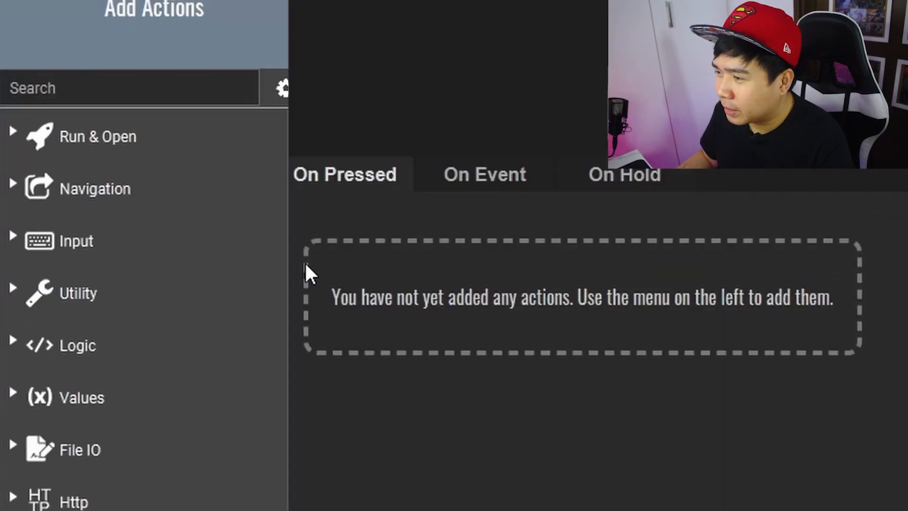
scroll(246, 427, "down", 15)
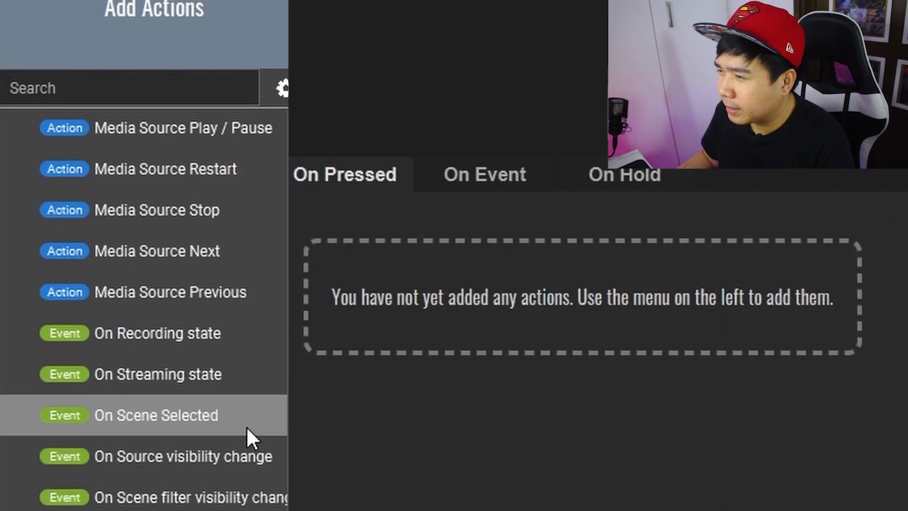
left_click(223, 415)
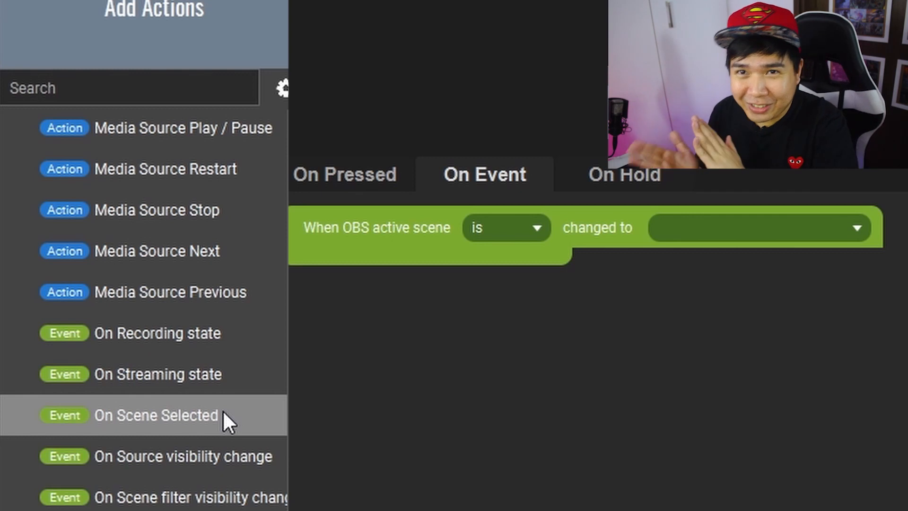
Look through the OBS scenes selectable for the Test button's active scene event.
left_click(832, 234)
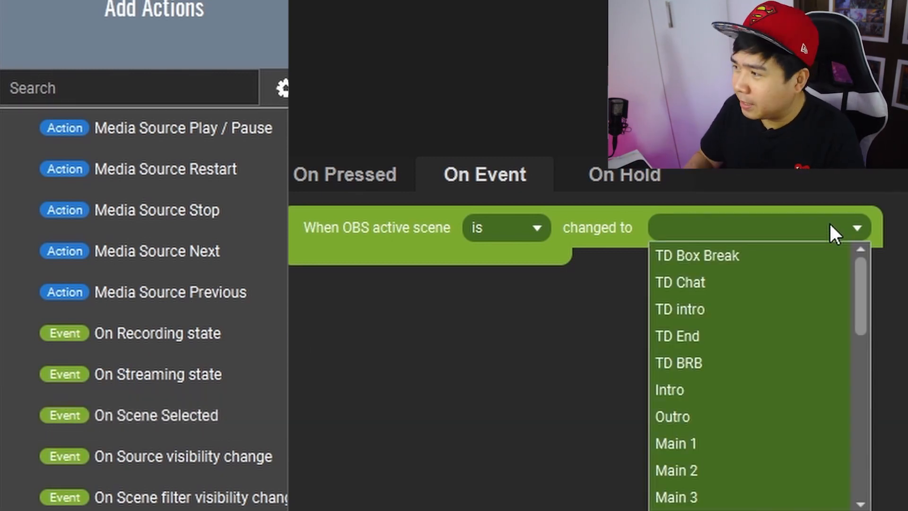
mouse_move(862, 265)
left_mouse_down()
mouse_move(867, 285)
mouse_move(867, 257)
left_mouse_up()
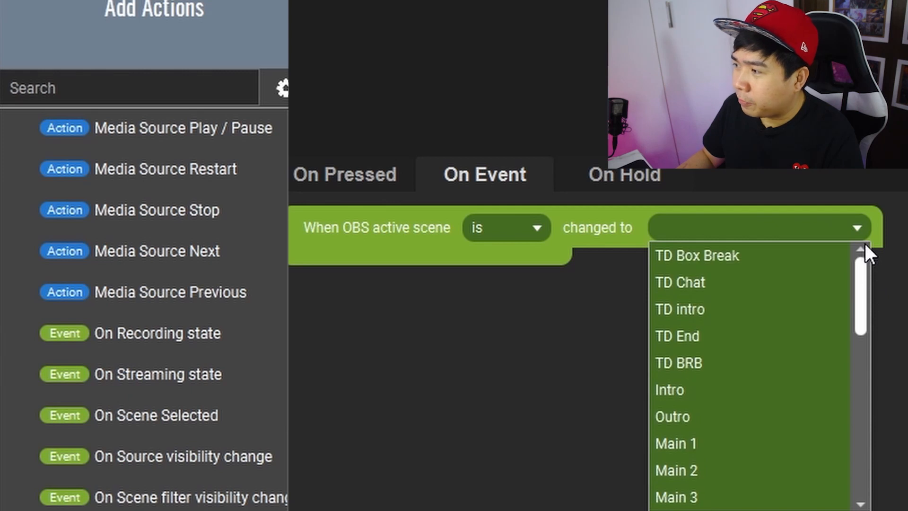
left_click_drag(863, 266, 863, 292)
left_click(732, 435)
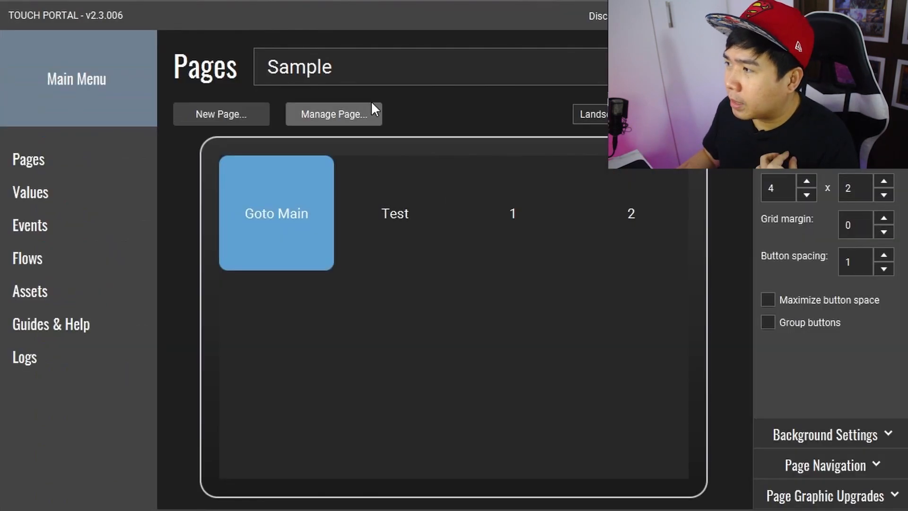
Open the MTGO button on the Obs page, examine its scene selection and its visual changes for the Main 2 scene events, and close it.
left_click(361, 75)
left_click(280, 160)
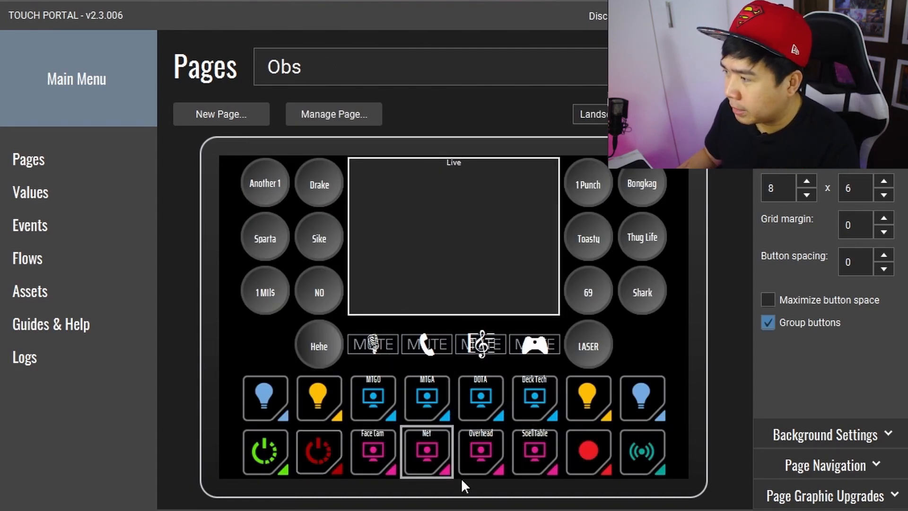
left_click(381, 394)
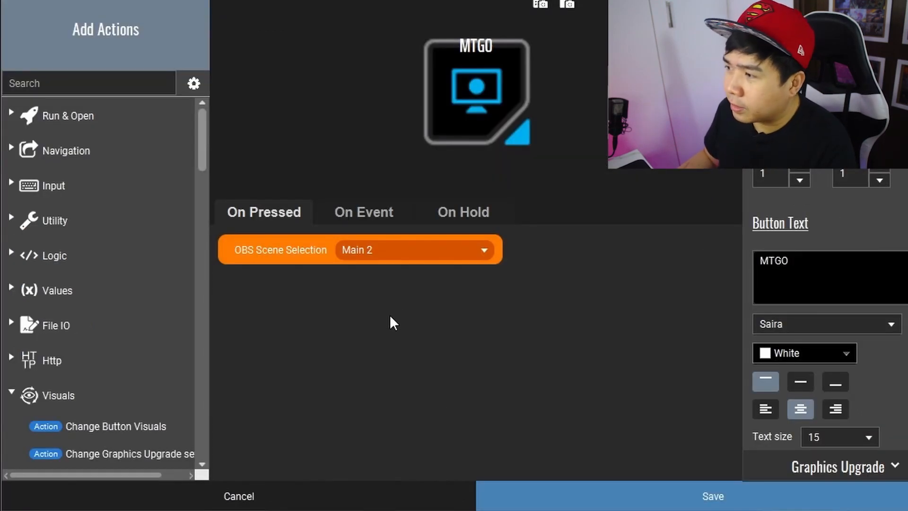
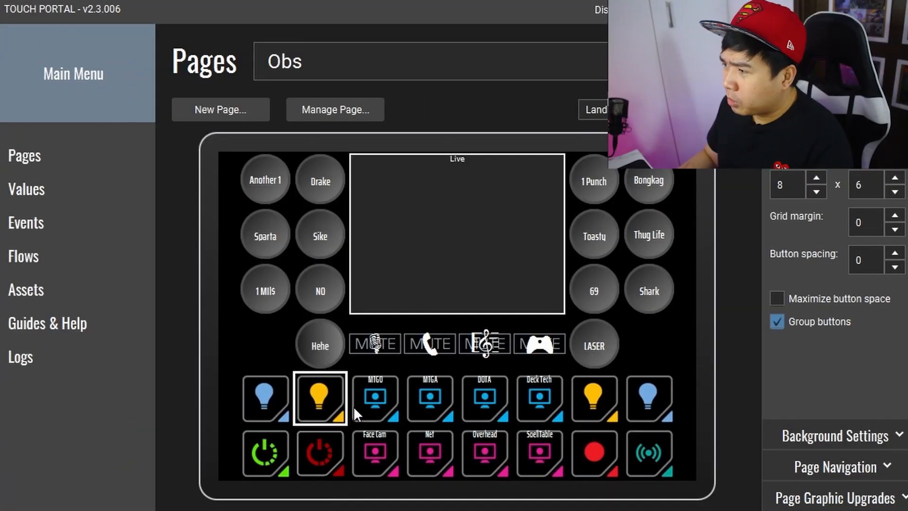
left_click(378, 407)
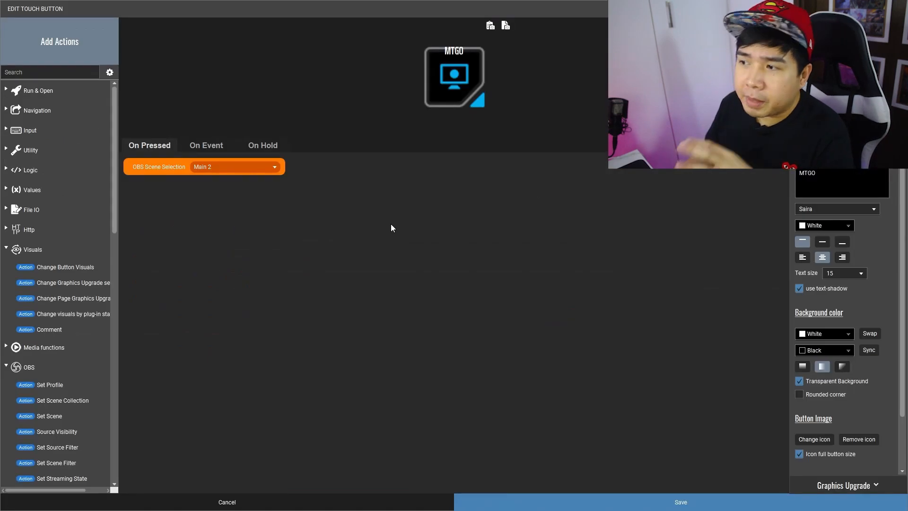
left_click(201, 148)
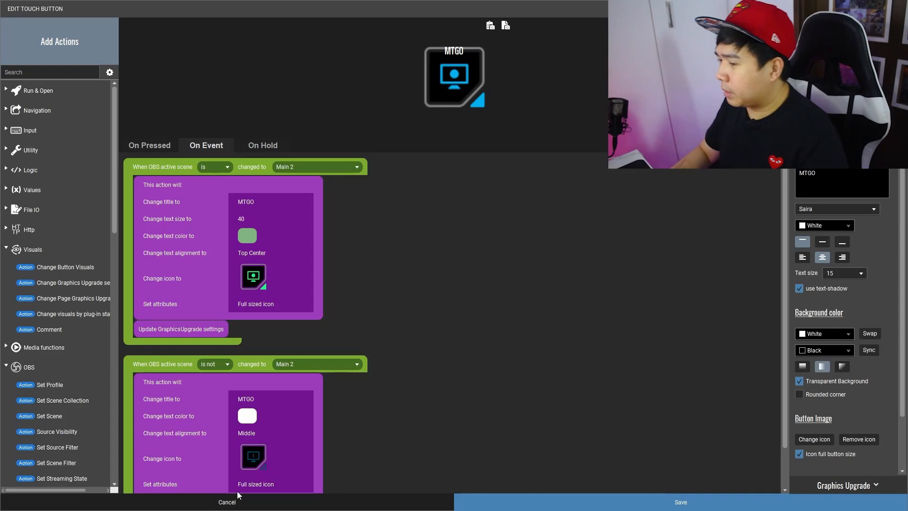
left_click(238, 496)
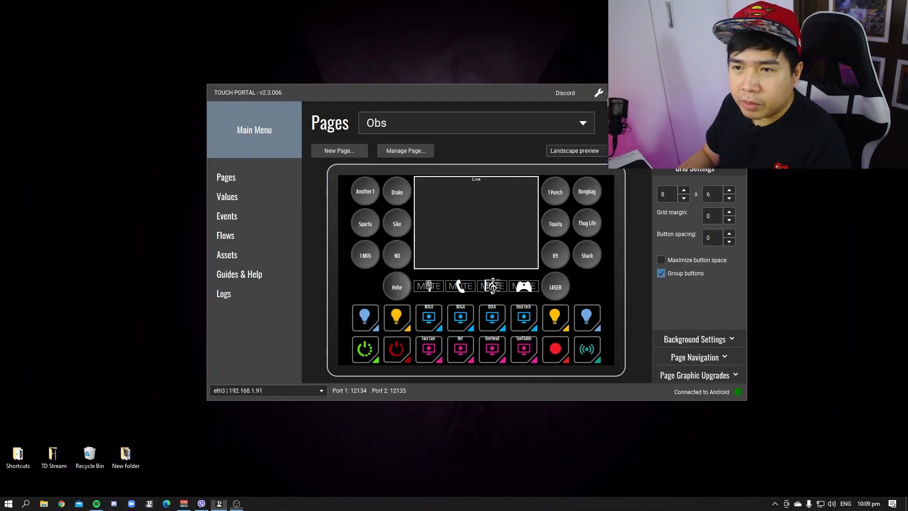
left_click_drag(0, 34, 587, 34)
double_click(586, 34)
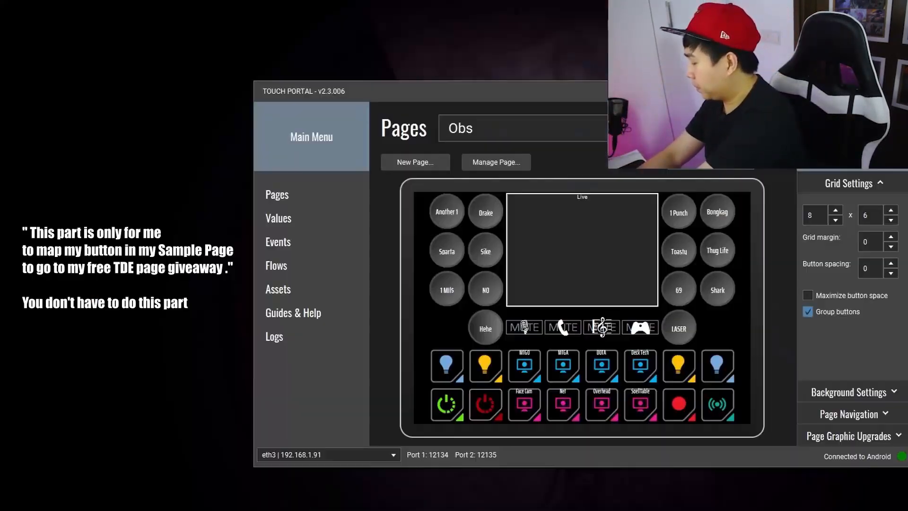
Create a button in an empty cell of the Sample page and give it a Go To Page press action.
left_click(475, 125)
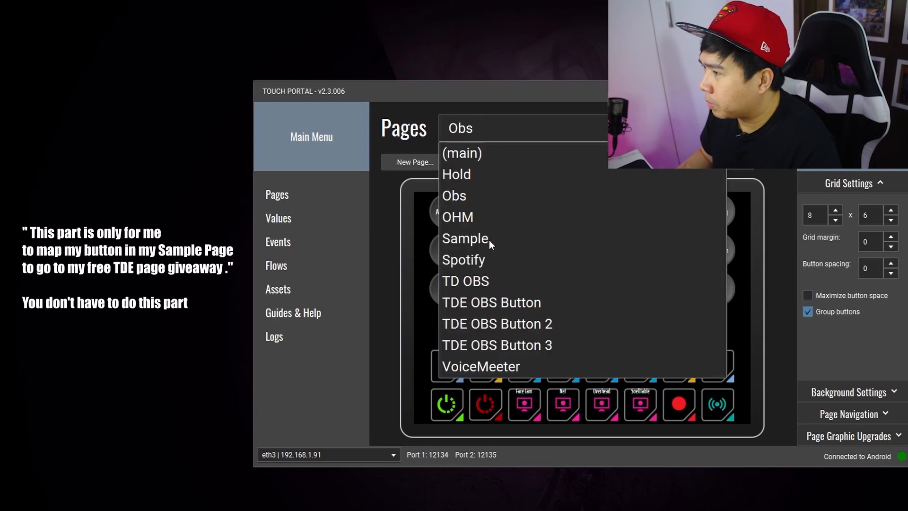
left_click(489, 239)
left_click(588, 347)
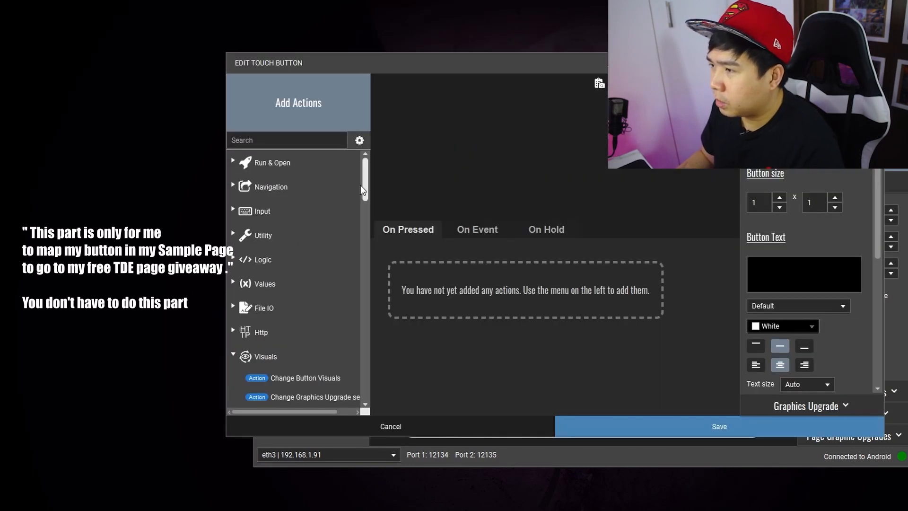
left_click(236, 186)
double_click(294, 212)
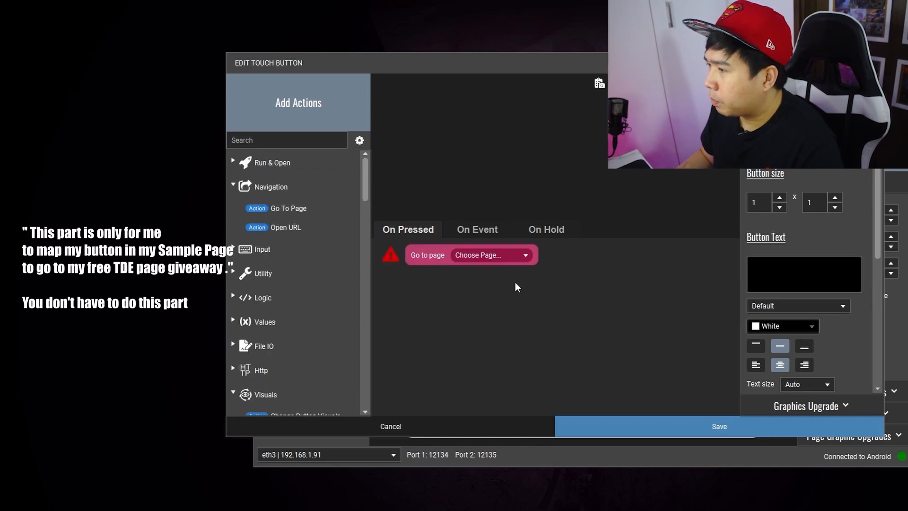
left_click(515, 255)
left_click(466, 336)
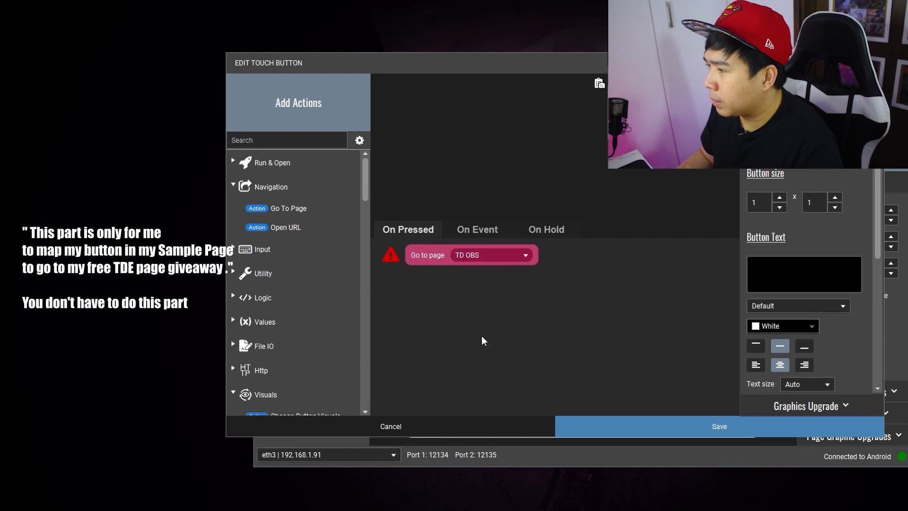
left_click(512, 260)
left_click(482, 350)
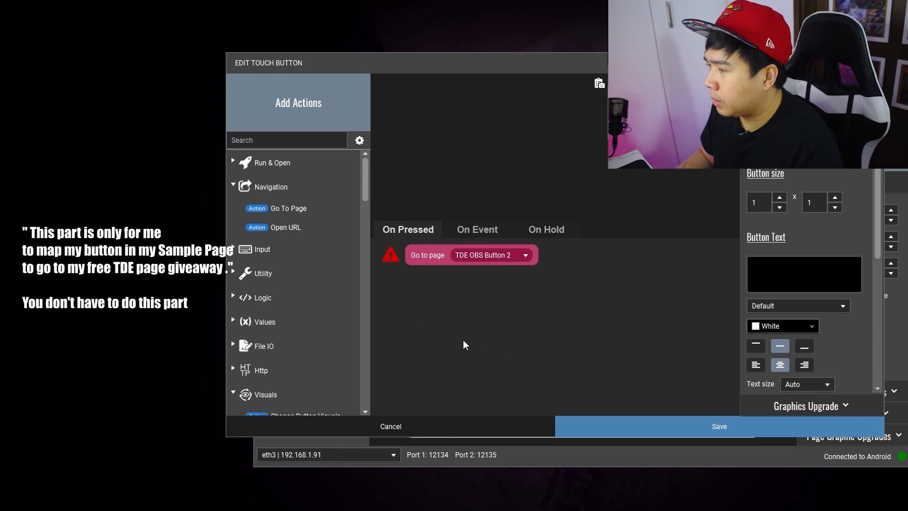
left_click(505, 261)
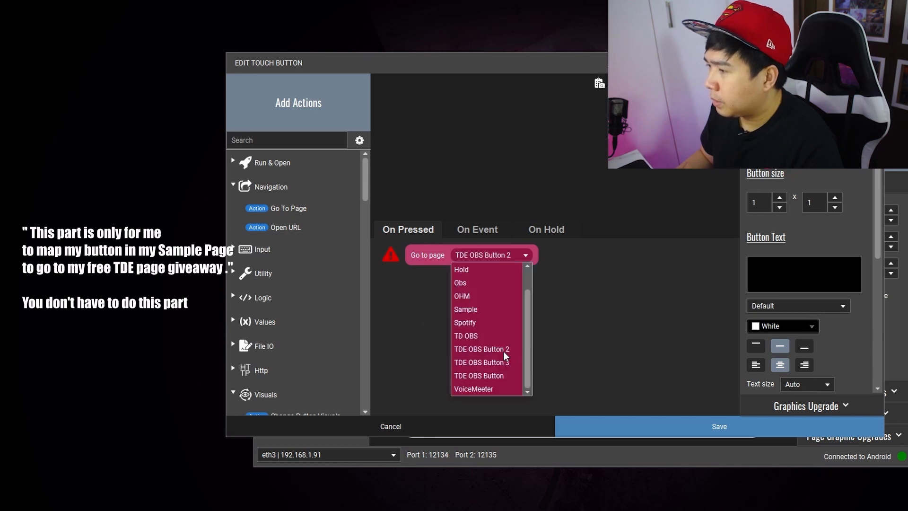
left_click(480, 337)
Set the Go To Page action's target to TDE OBS Button and save the new button.
left_click(479, 260)
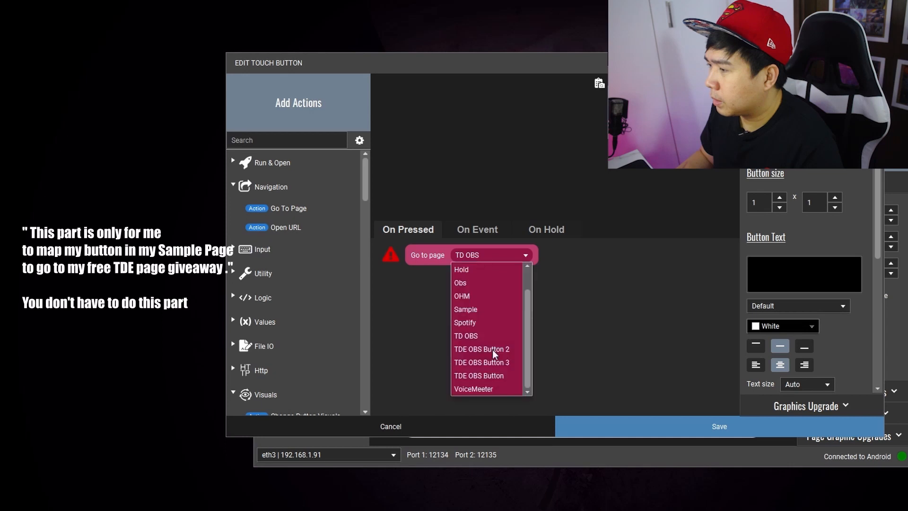
left_click(501, 378)
left_click(585, 424)
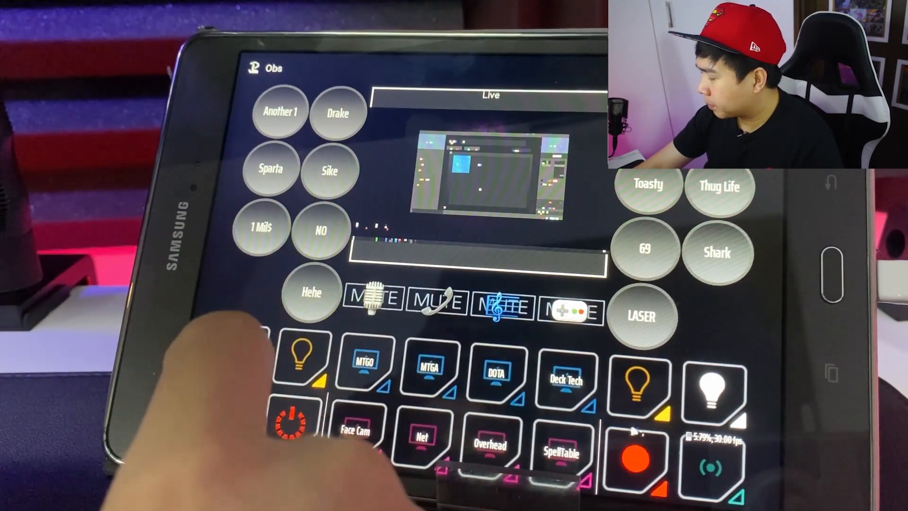
On the tablet, navigate from the Obs page through the main and Sample pages to the TDE OBS Button page.
left_click(218, 433)
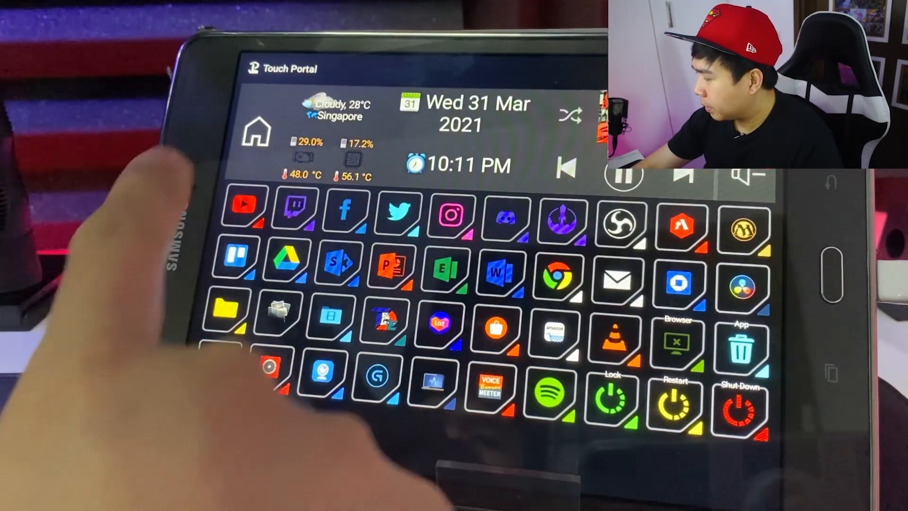
left_click(257, 132)
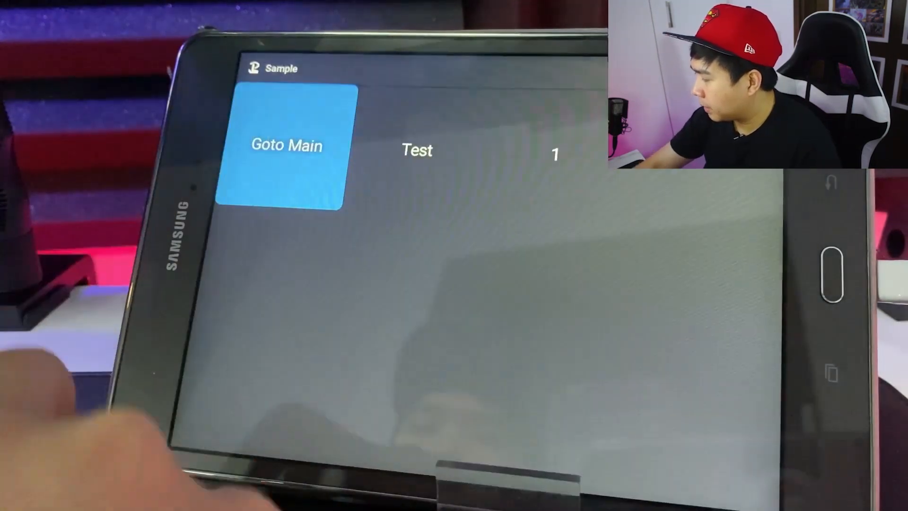
left_click(286, 146)
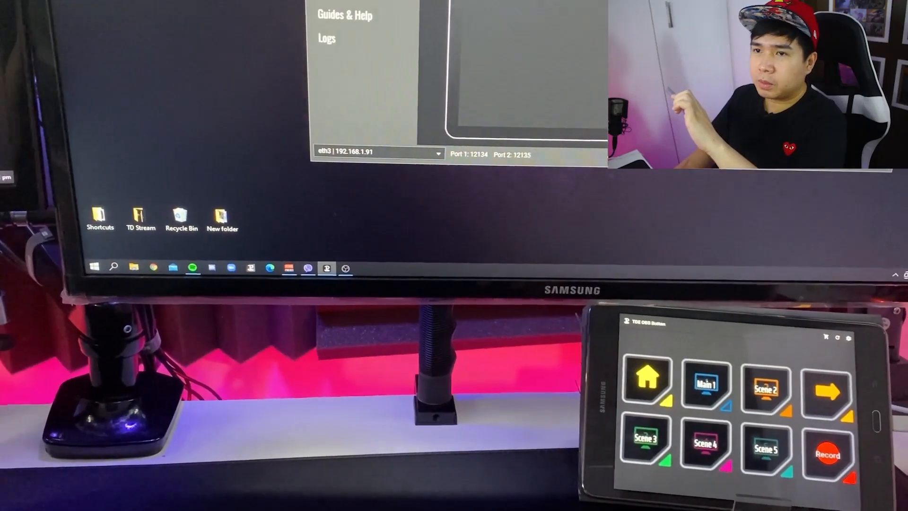
Open the TDE OBS Button page and examine the OBS scene selection actions of its scene buttons, including Main 1 and Scene 3.
left_click_drag(3, 2, 303, 2)
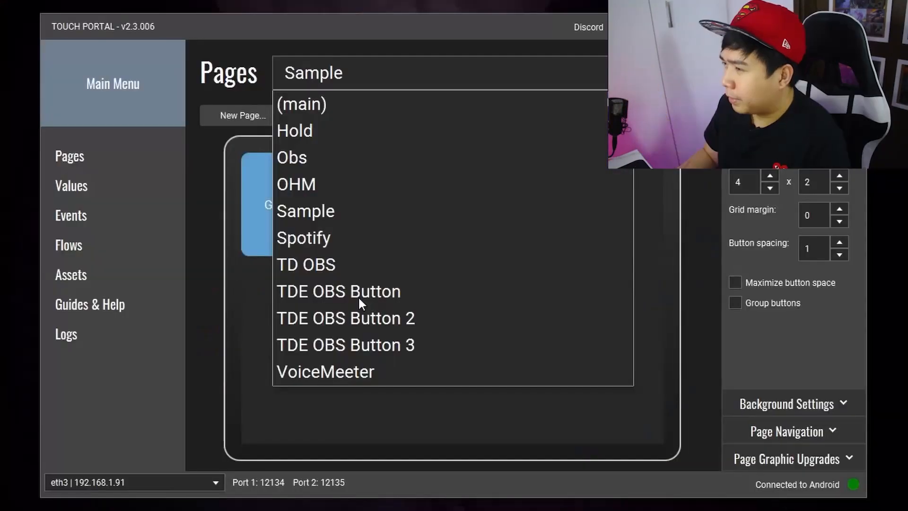
left_click(357, 292)
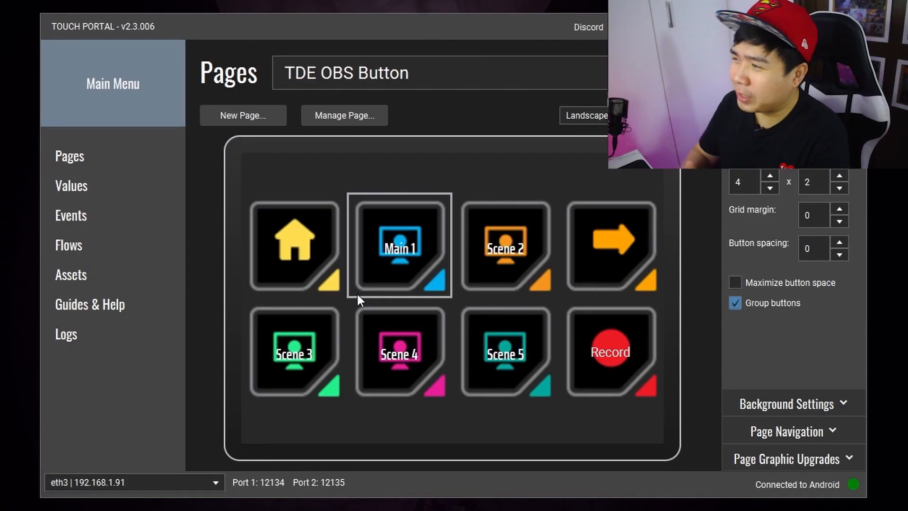
left_click(376, 247)
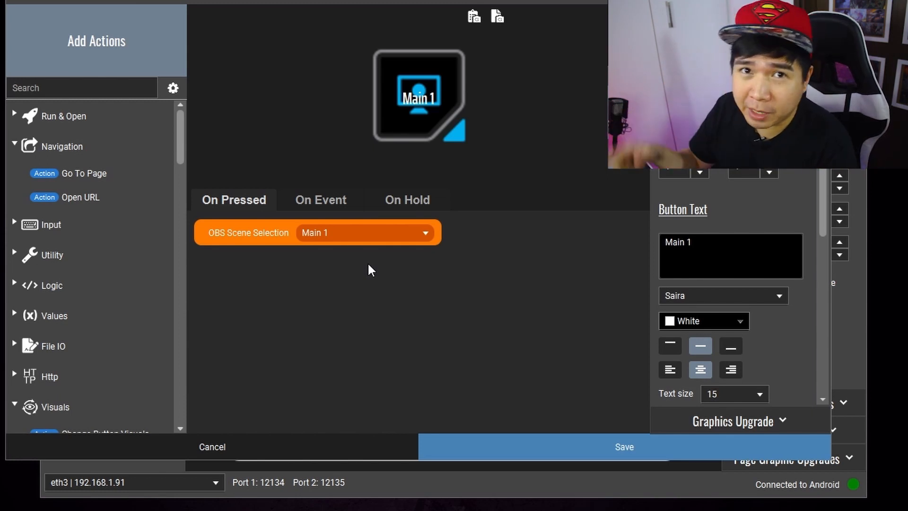
key("Escape")
left_click(498, 248)
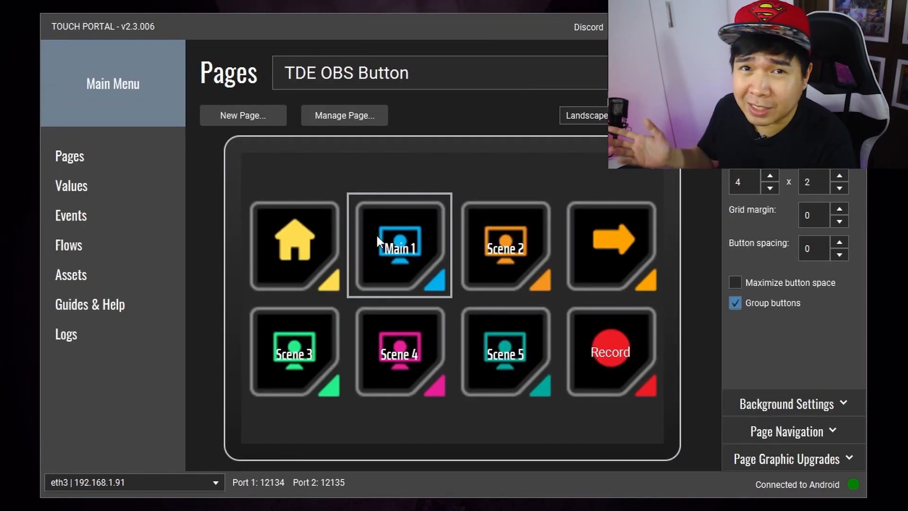
left_click(296, 351)
left_click(296, 351)
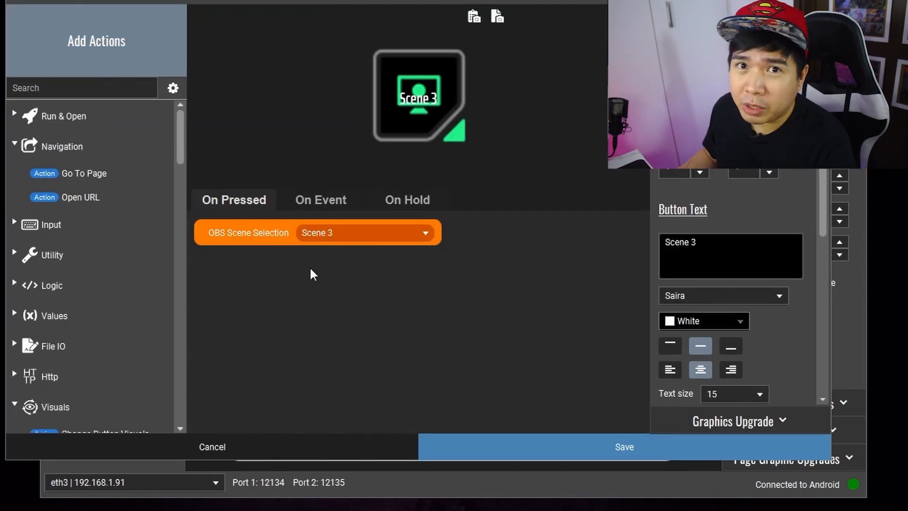
left_click(503, 338)
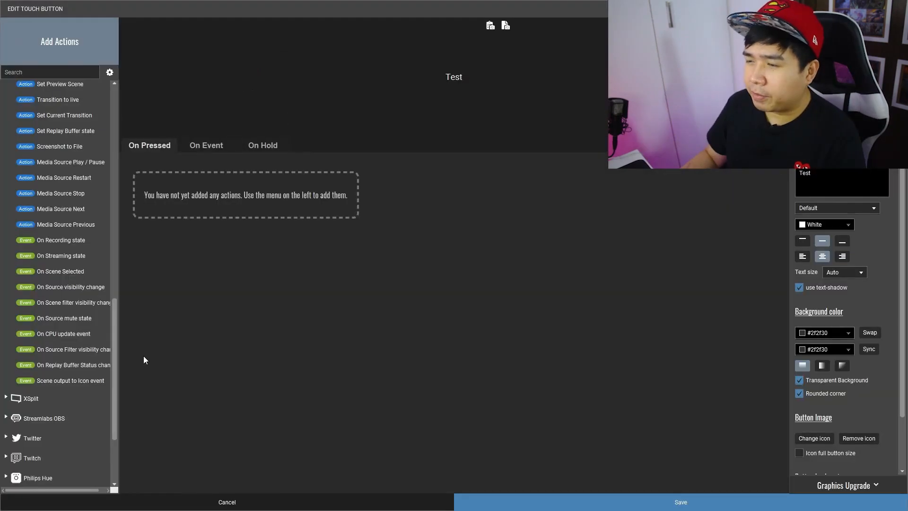
left_click(98, 294)
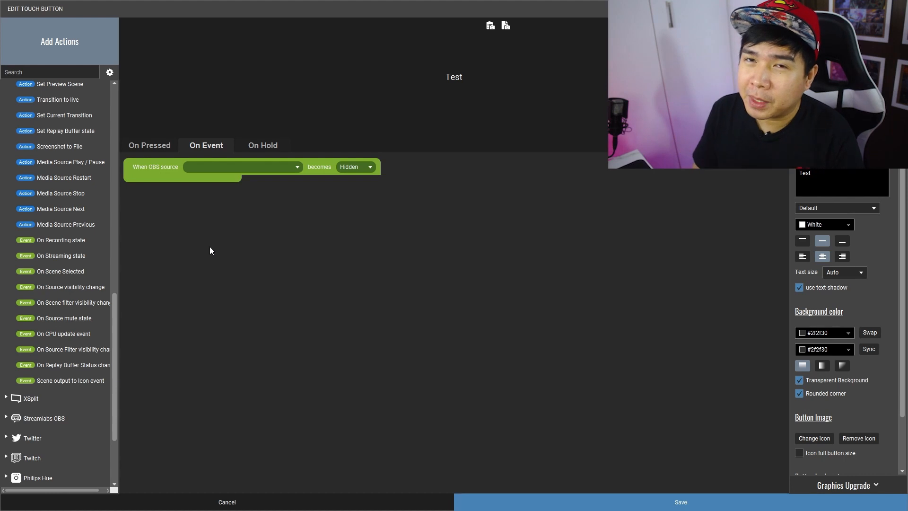
right_click(166, 172)
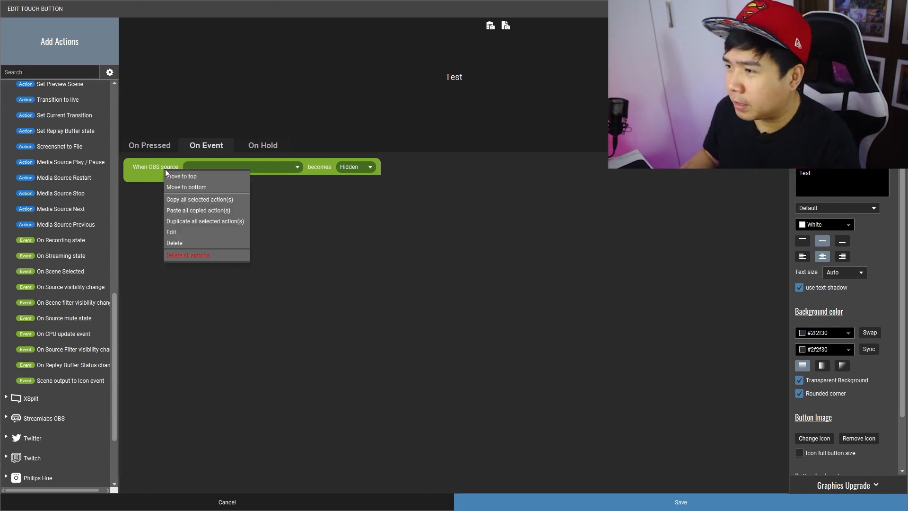
left_click(183, 242)
left_click(465, 259)
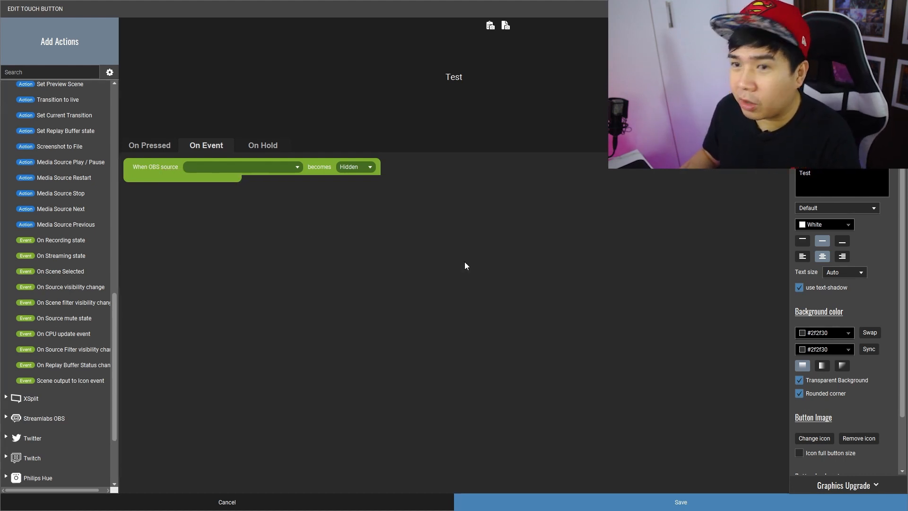
left_click(161, 149)
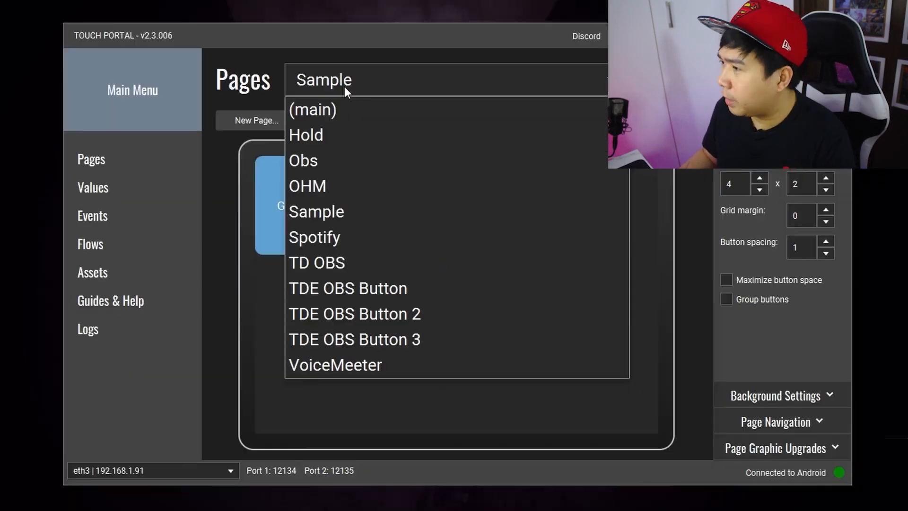
Open the Drake button on the Obs page and examine its button-state events and its timed show-and-hide press actions.
left_click(309, 163)
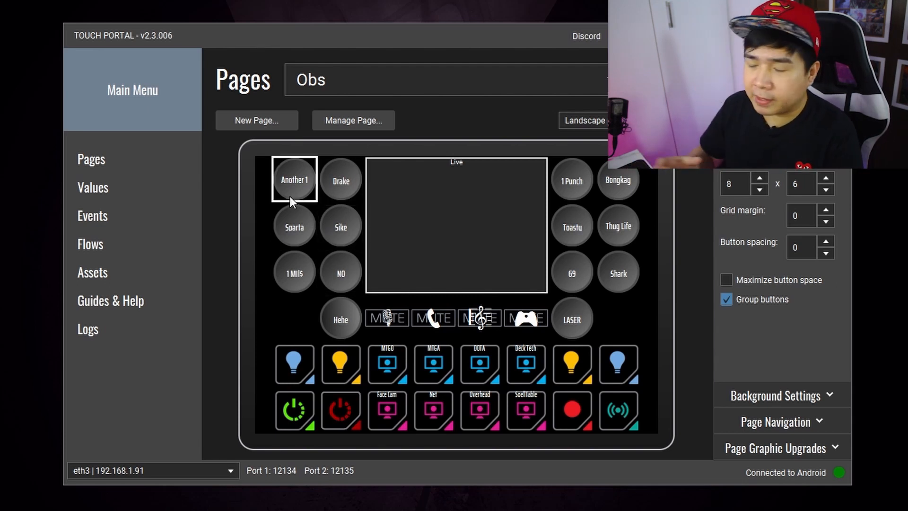
left_click(340, 185)
left_click(339, 197)
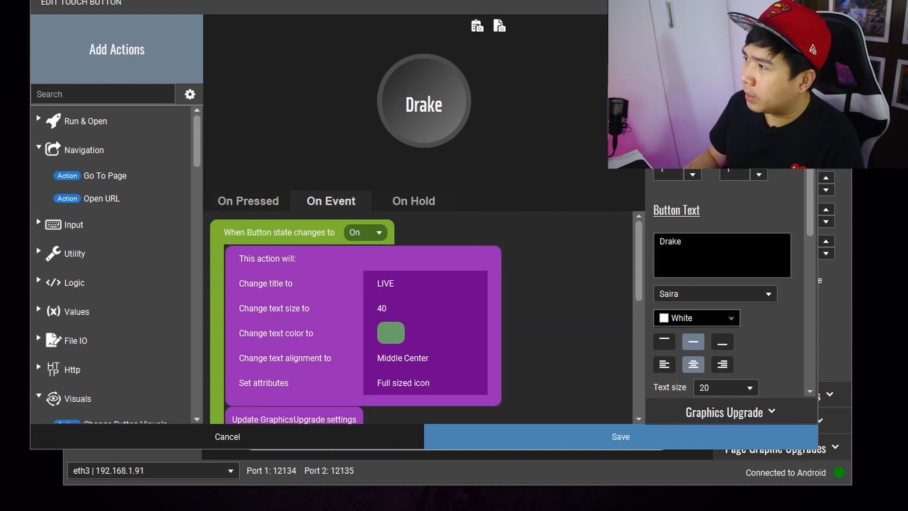
left_click_drag(293, 2, 277, 0)
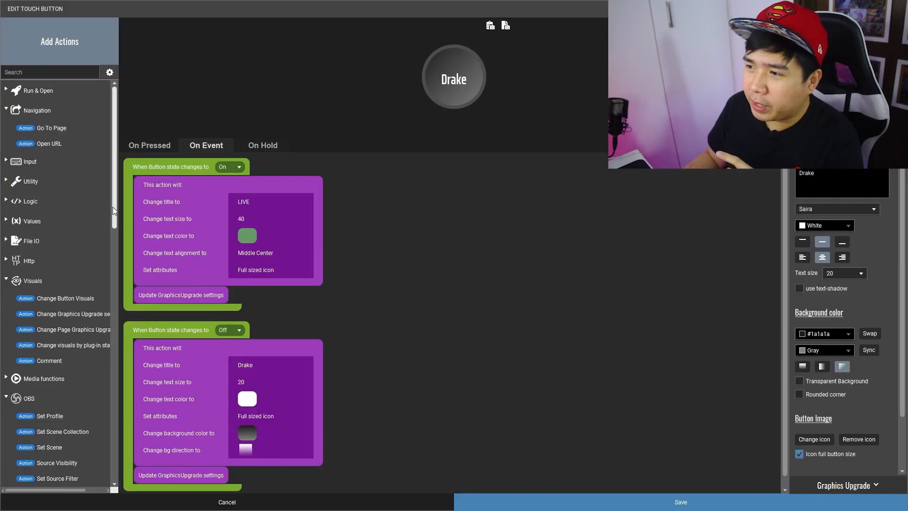
left_click_drag(112, 207, 128, 404)
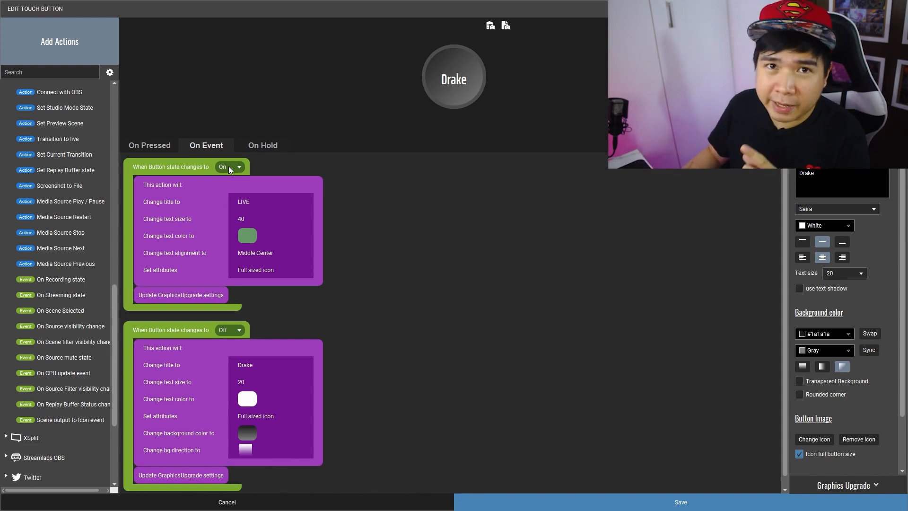
left_click(154, 147)
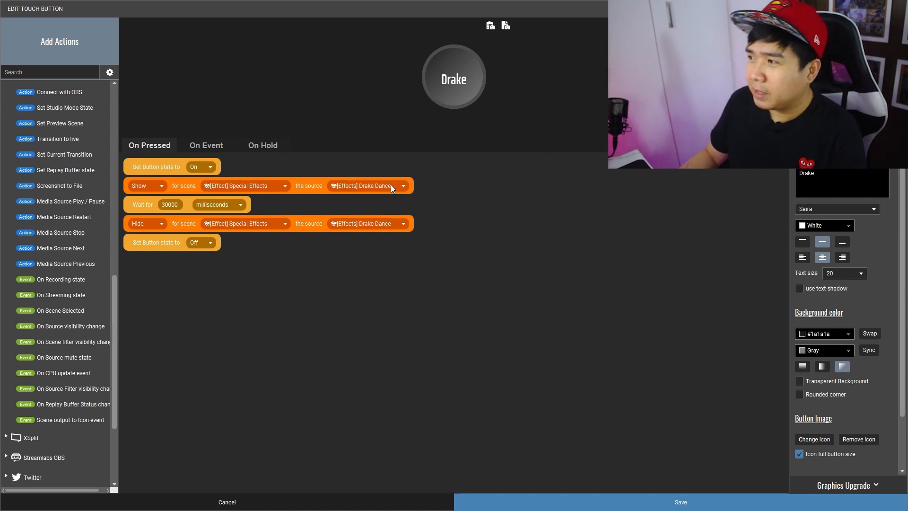
left_click(648, 499)
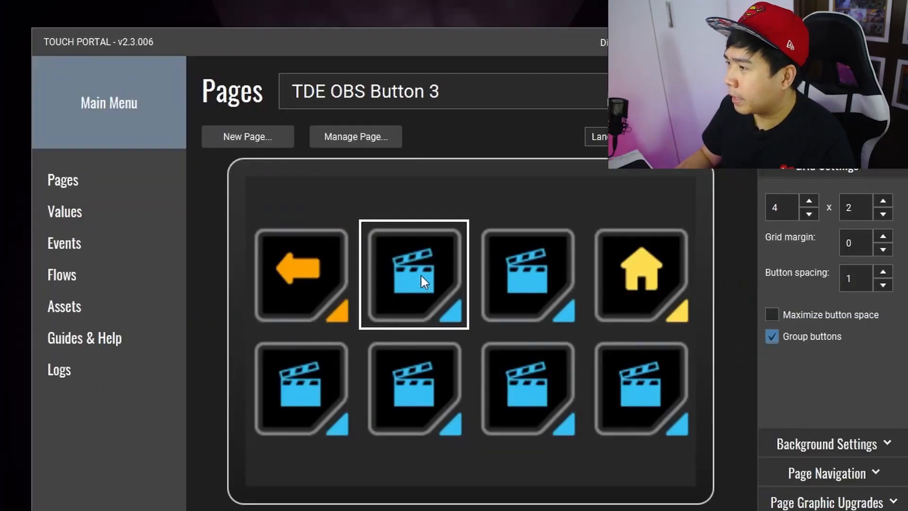
Copy the On and Off button-state events from the Drake button on the Obs page.
left_click(421, 276)
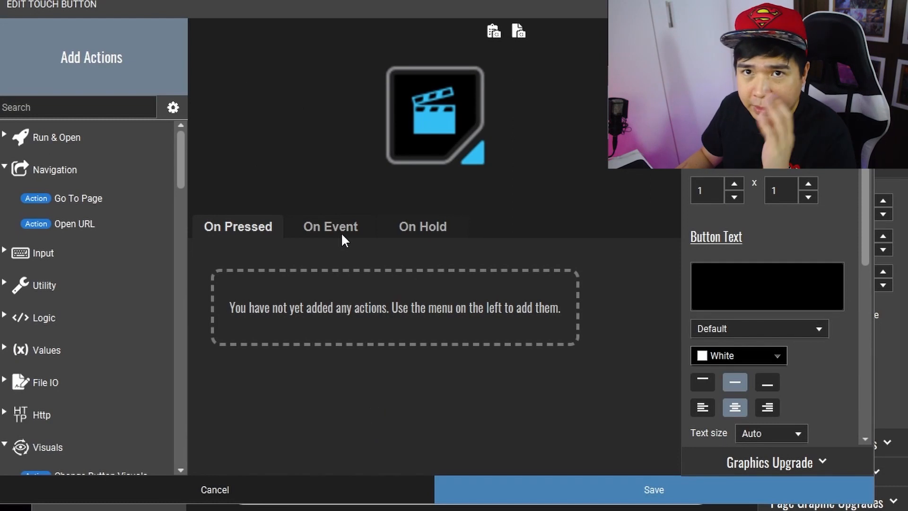
left_click(374, 496)
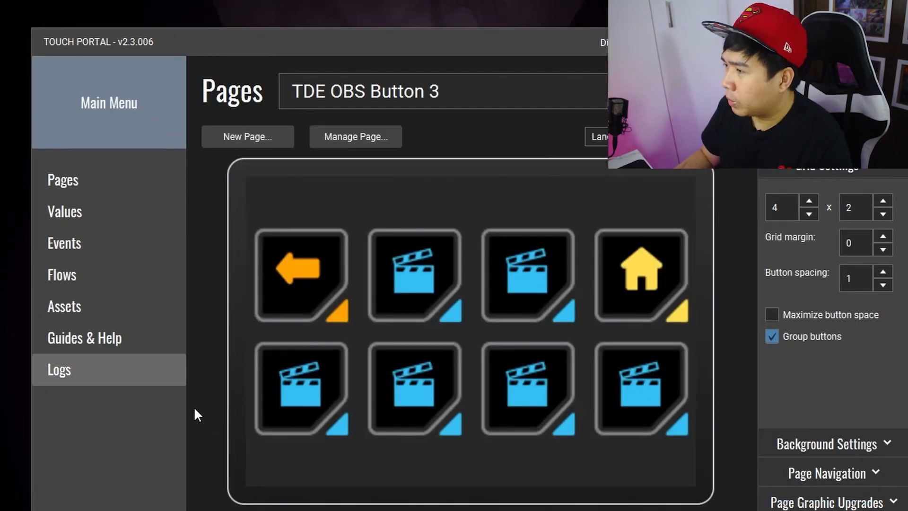
left_click(355, 101)
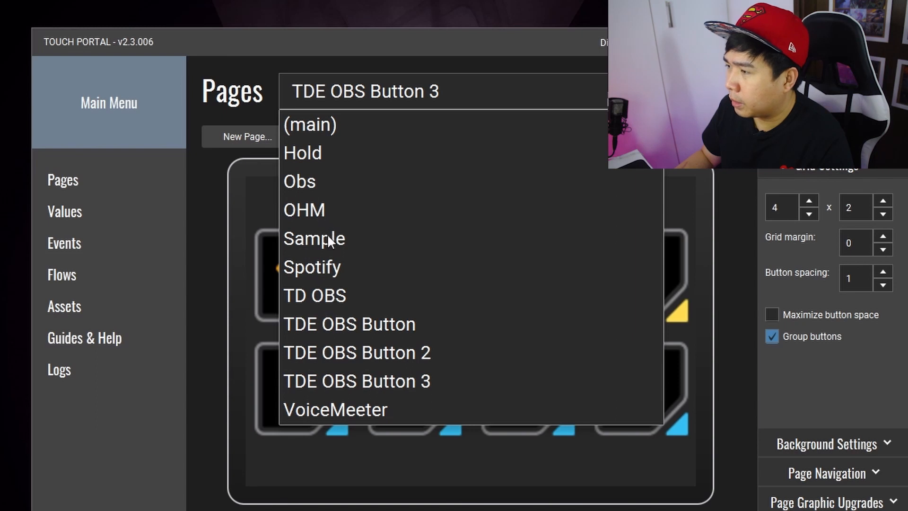
left_click(329, 180)
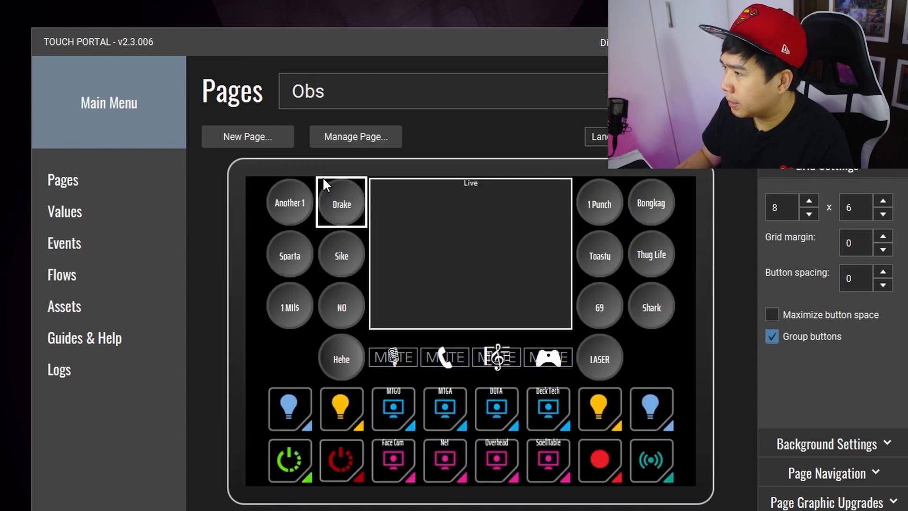
left_click(354, 194)
left_click(329, 226)
scroll(551, 320, "down", 10)
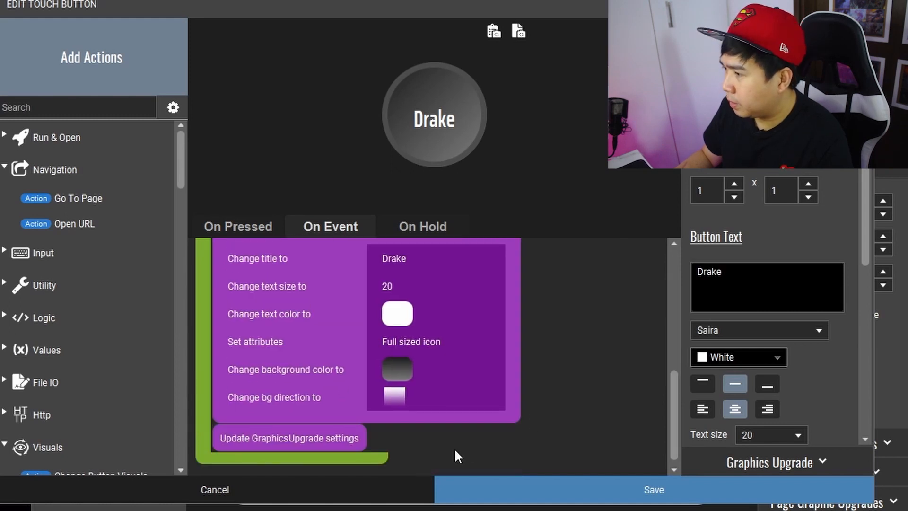
left_click(379, 488)
Paste the copied events into the first clapperboard button of TDE OBS Button 3, set the Off-state title to Effect 1, and save.
left_click(385, 101)
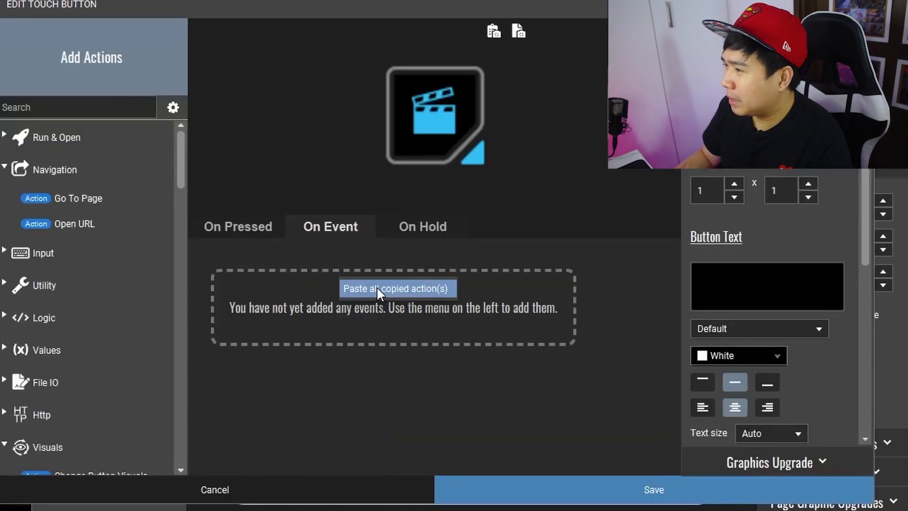
left_click(377, 286)
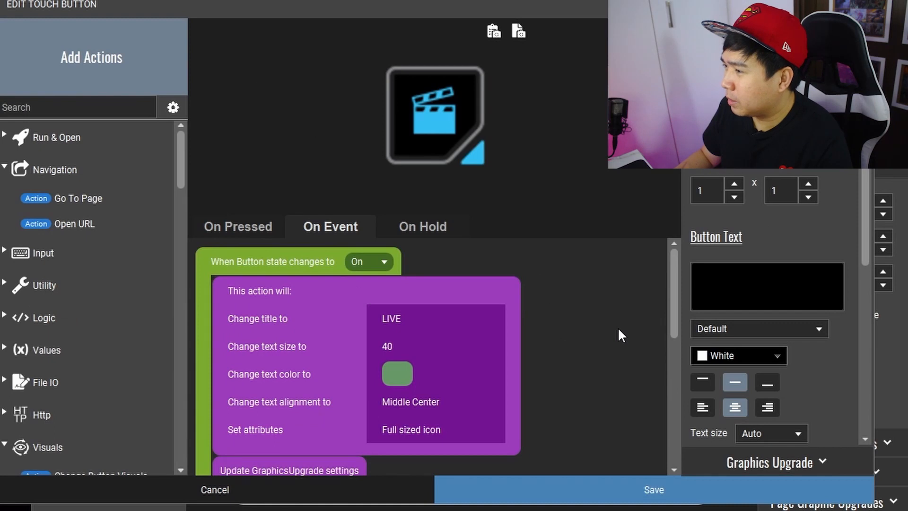
scroll(537, 341, "down", 4)
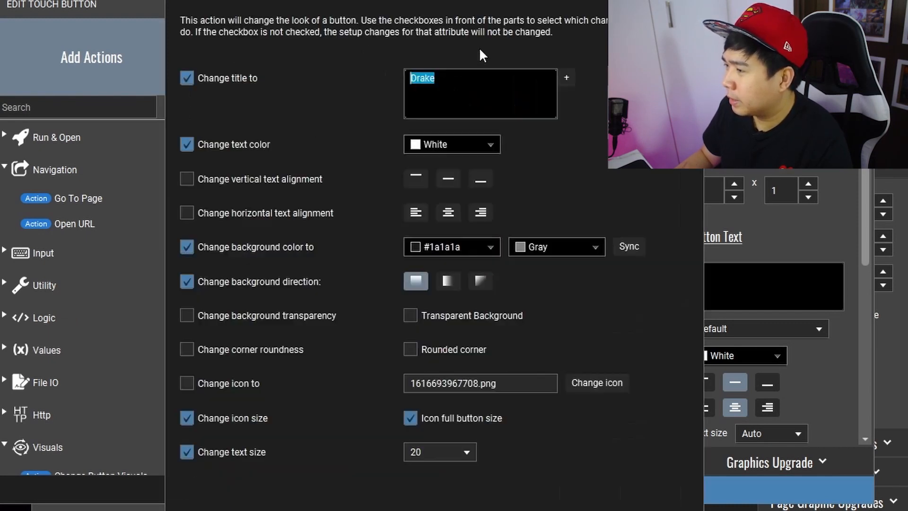
type("Effect 1")
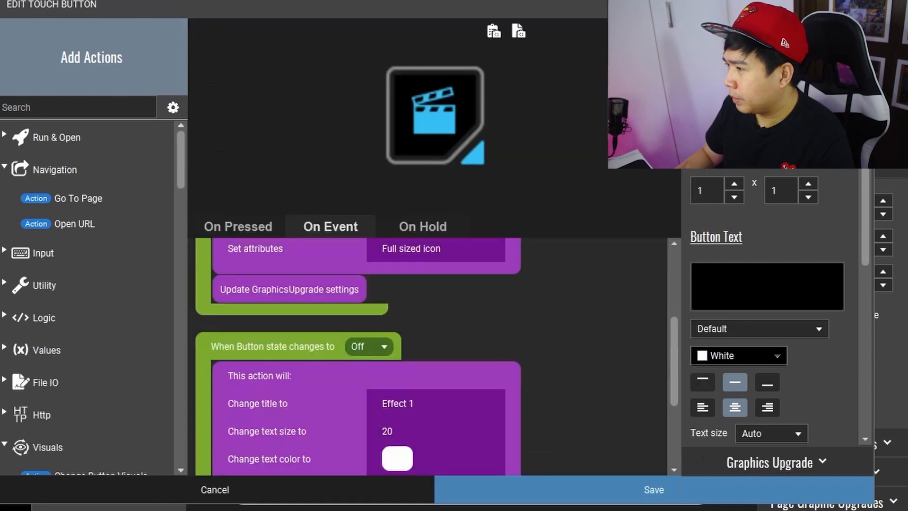
left_click(589, 489)
Add a Toggle Button State press action to the first clapperboard button.
left_click(402, 248)
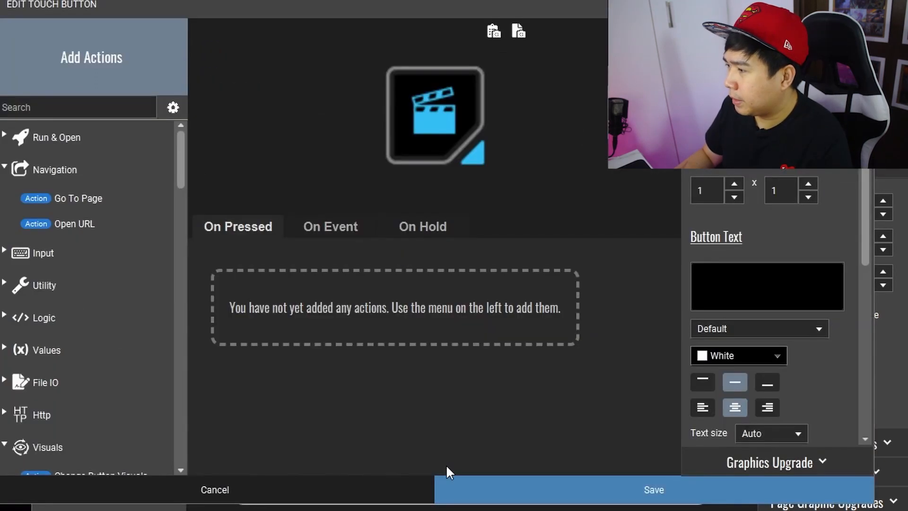
left_click(305, 223)
left_click(279, 222)
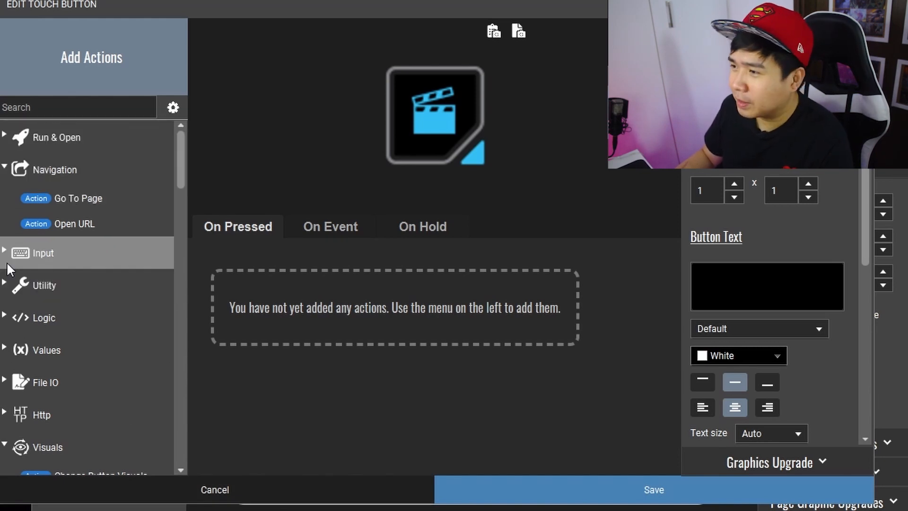
scroll(5, 264, "down", 2)
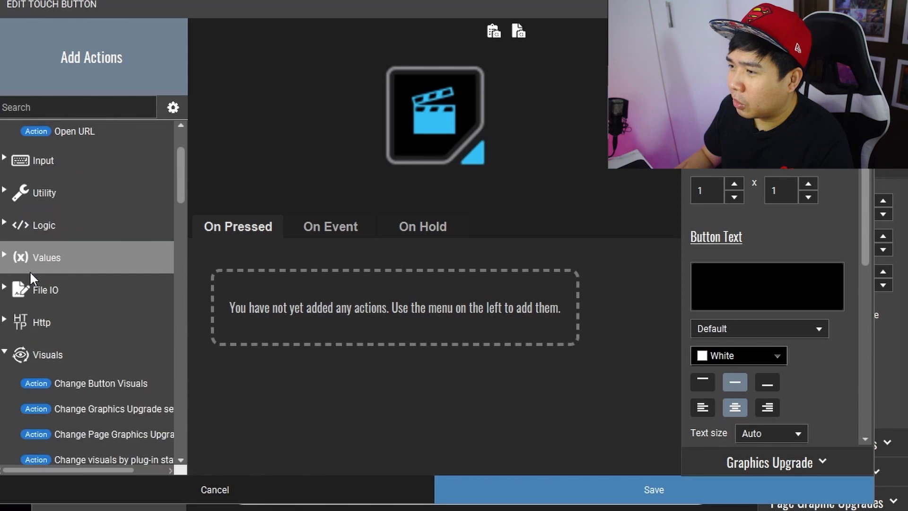
left_click(4, 226)
left_click(3, 225)
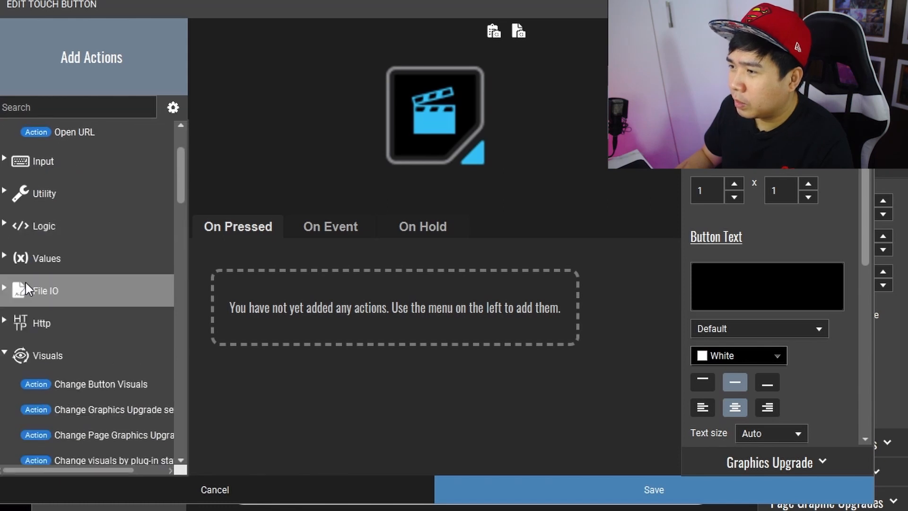
left_click(6, 258)
left_click(66, 317)
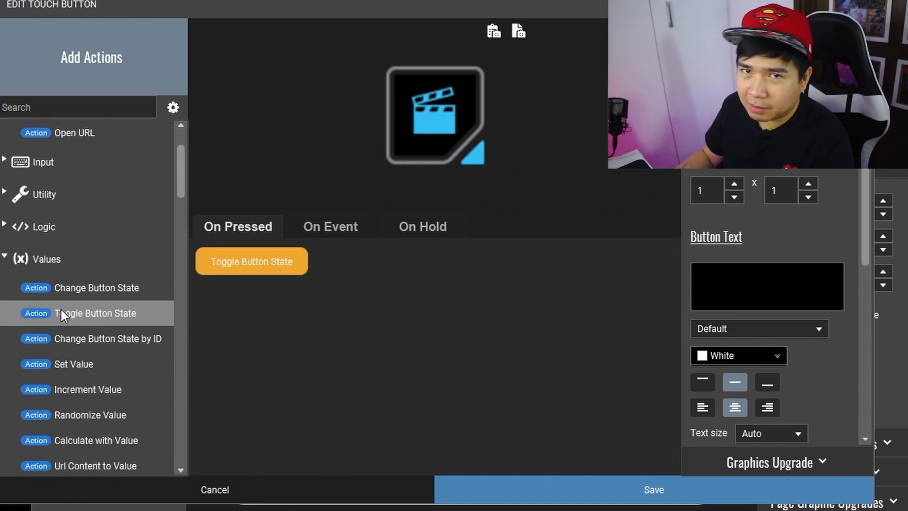
left_click(509, 481)
Delete every clapperboard button except the first one from the TDE OBS Button 3 page.
right_click(501, 258)
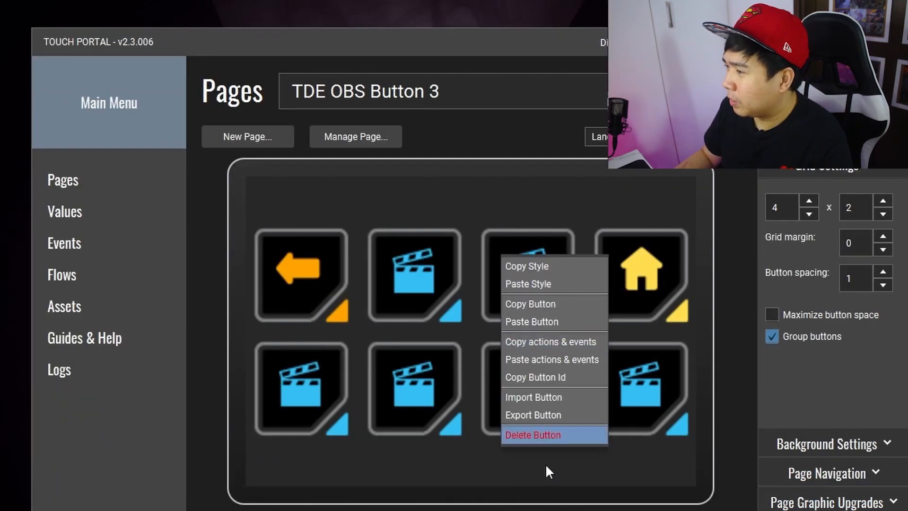
left_click(541, 435)
left_click(457, 322)
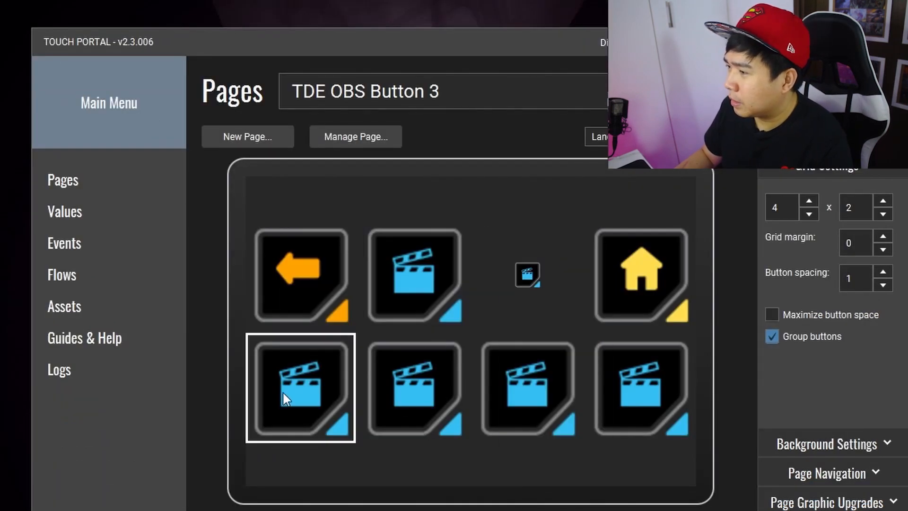
right_click(283, 393)
left_click(331, 510)
left_click(457, 322)
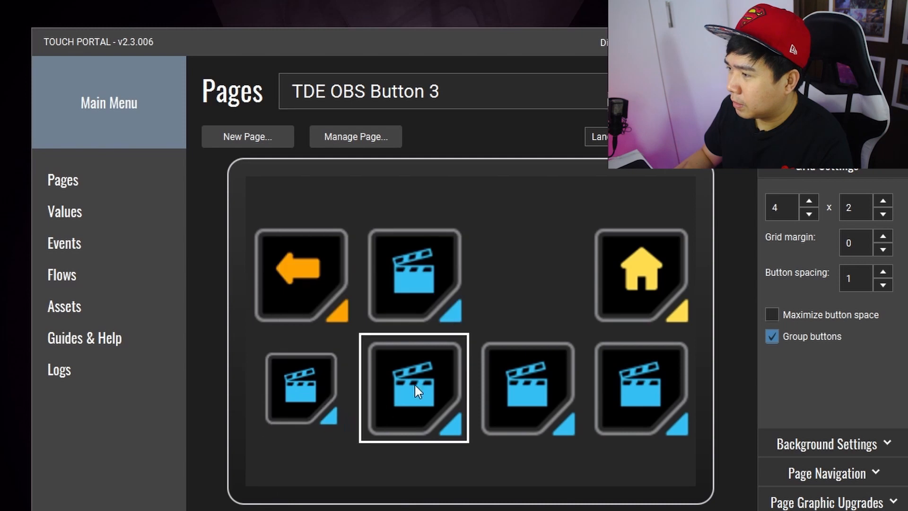
right_click(415, 387)
left_click(463, 510)
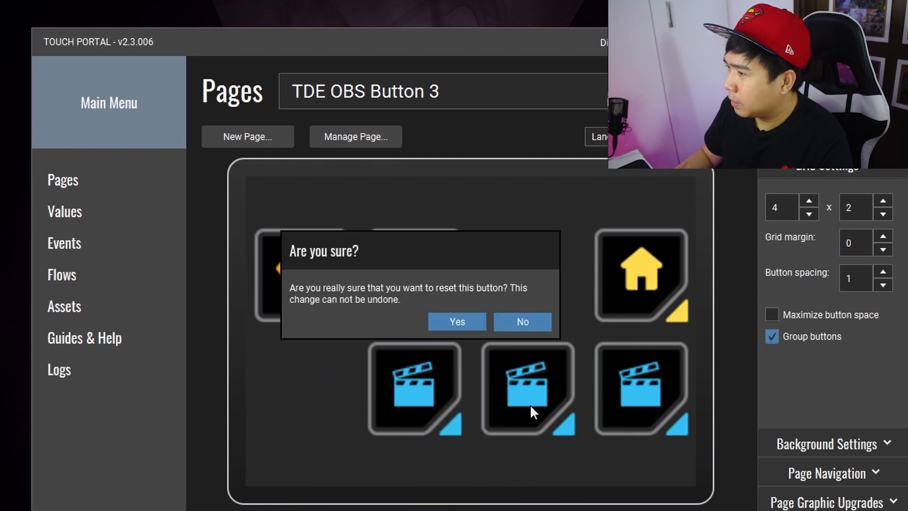
left_click(457, 322)
right_click(530, 380)
left_click(581, 508)
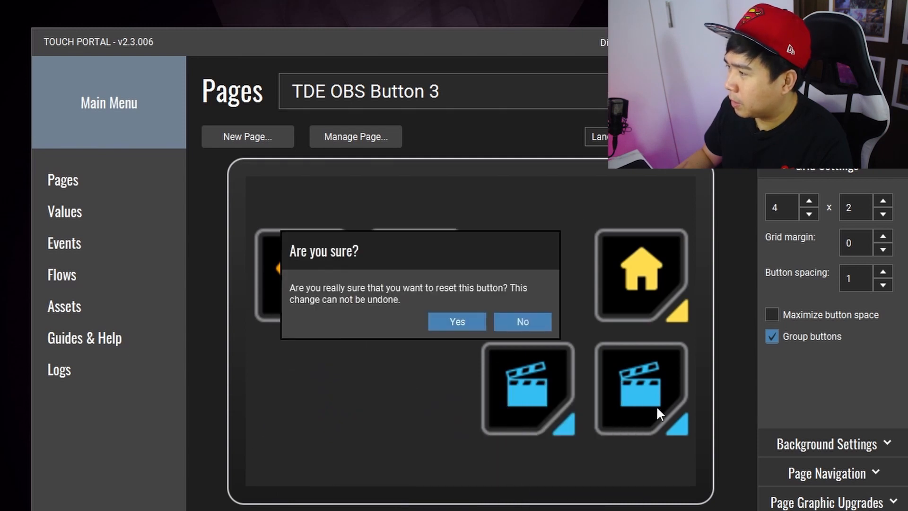
left_click(457, 322)
Copy the remaining clapperboard button for the empty cell beside it.
right_click(454, 241)
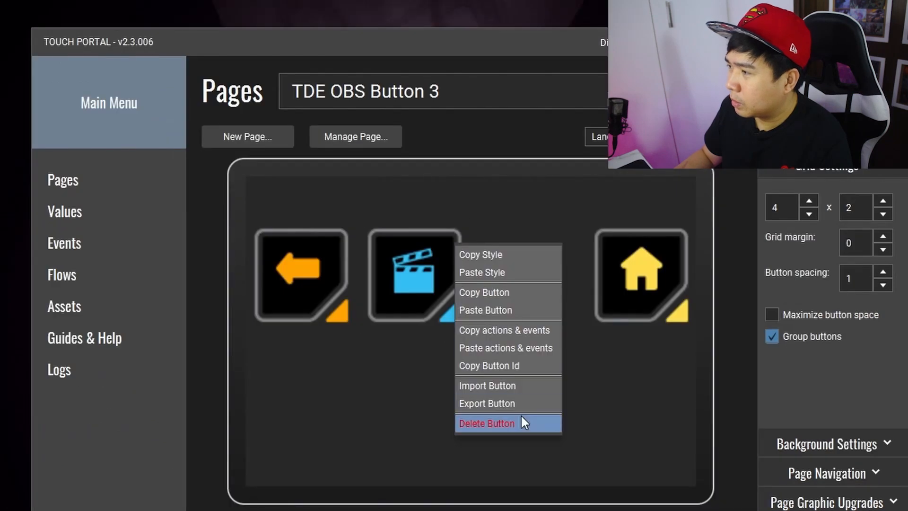
left_click(510, 286)
right_click(518, 277)
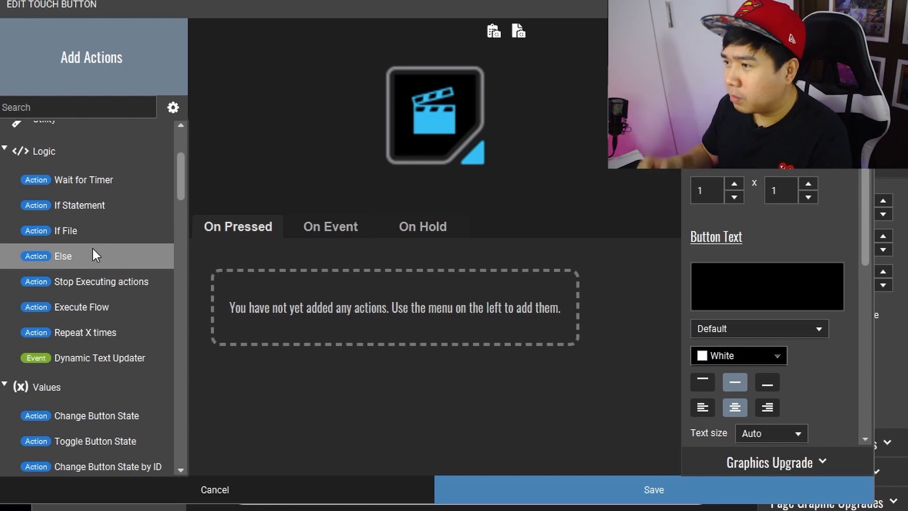
Add an If Statement for this button state being On to the clapperboard button's press actions and nest a Change Button State action set to Off.
double_click(53, 204)
left_click(298, 259)
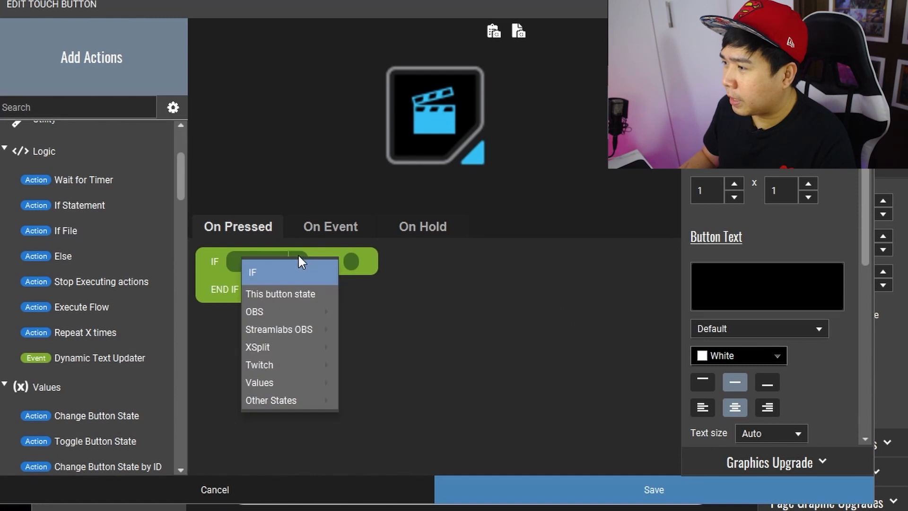
left_click(294, 292)
left_click(390, 260)
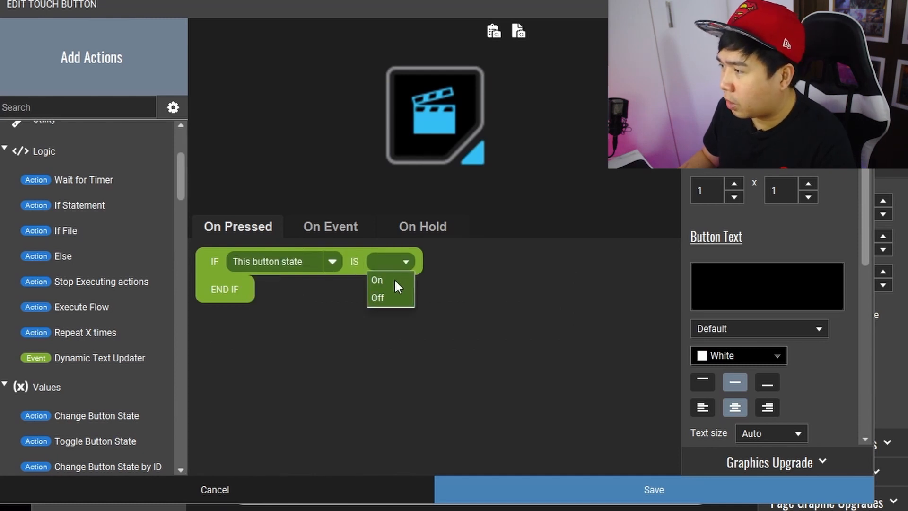
scroll(95, 322, "down", 3)
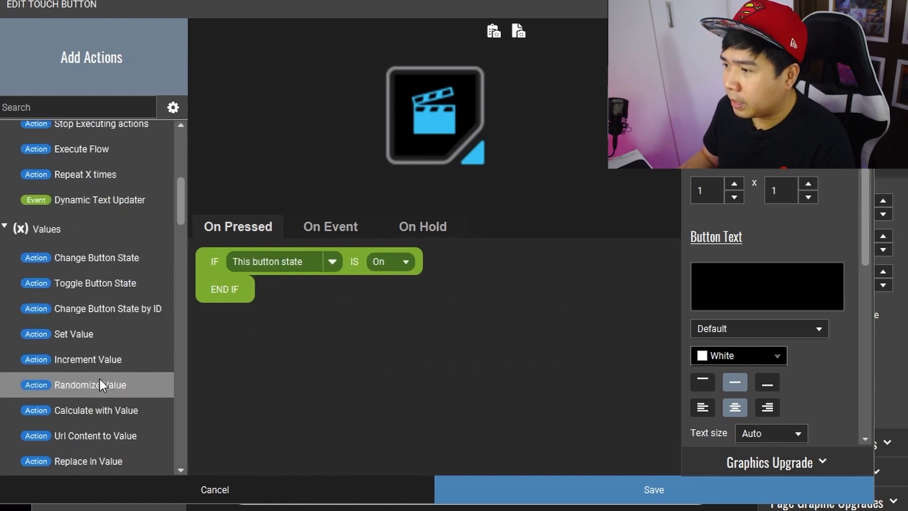
double_click(120, 257)
left_click_drag(262, 321, 285, 290)
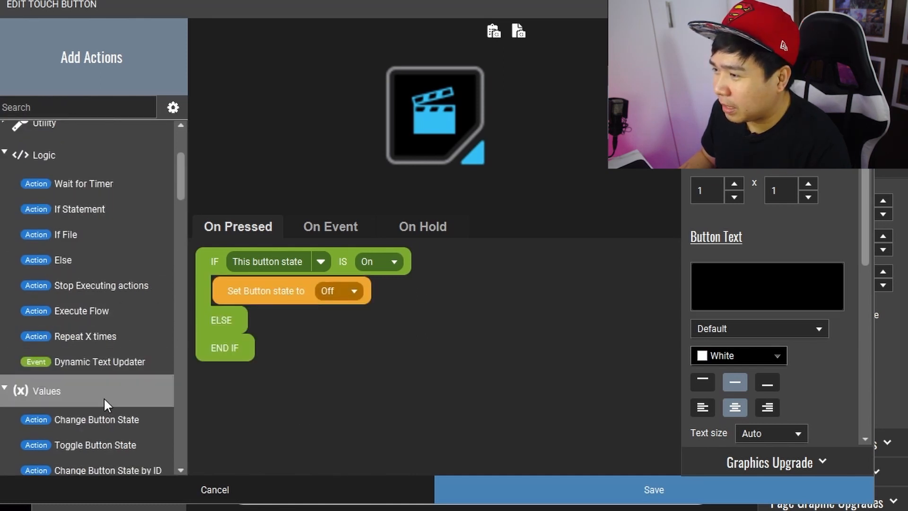
Add a Change Button State action set to On inside the Else branch of the If Statement.
double_click(114, 419)
left_click_drag(272, 381, 288, 349)
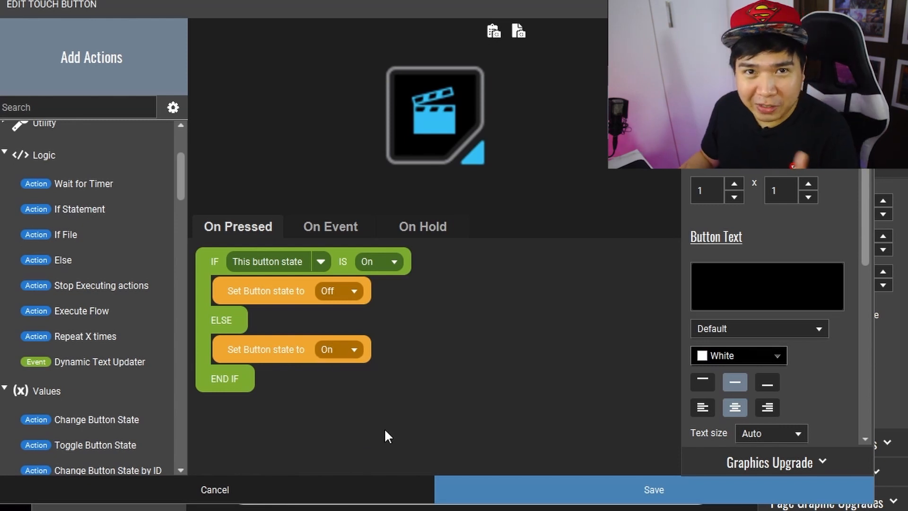
Nest an OBS Source Visibility action under the Off state action in the If branch and set it to Hide.
left_click_drag(183, 186, 185, 335)
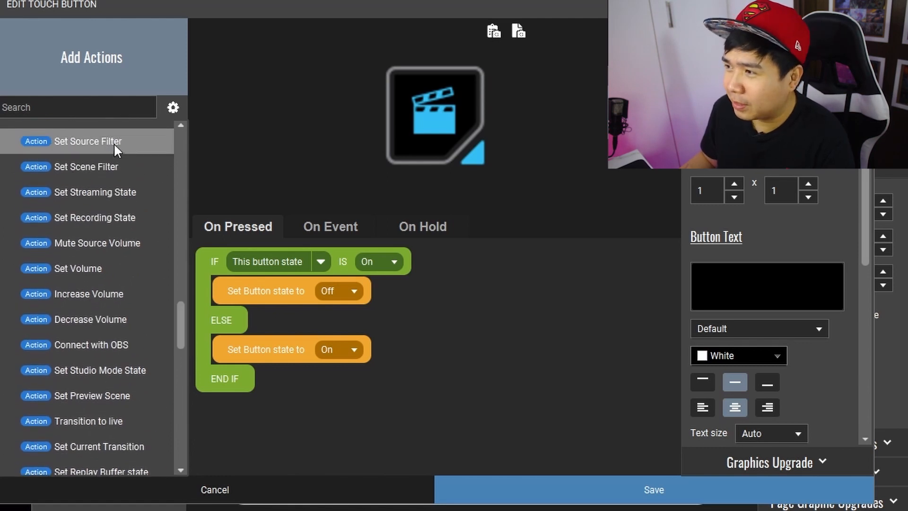
left_click_drag(184, 325, 183, 313)
left_click_drag(72, 188, 336, 321)
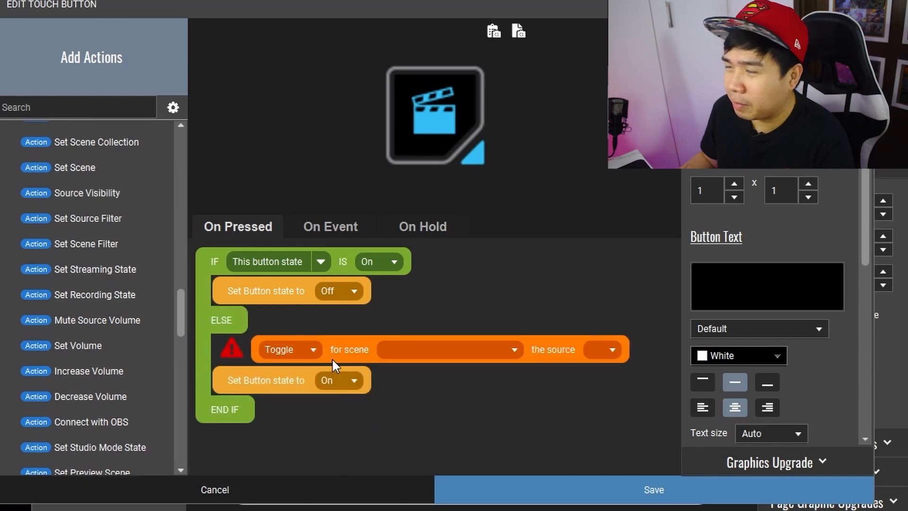
left_click(267, 322)
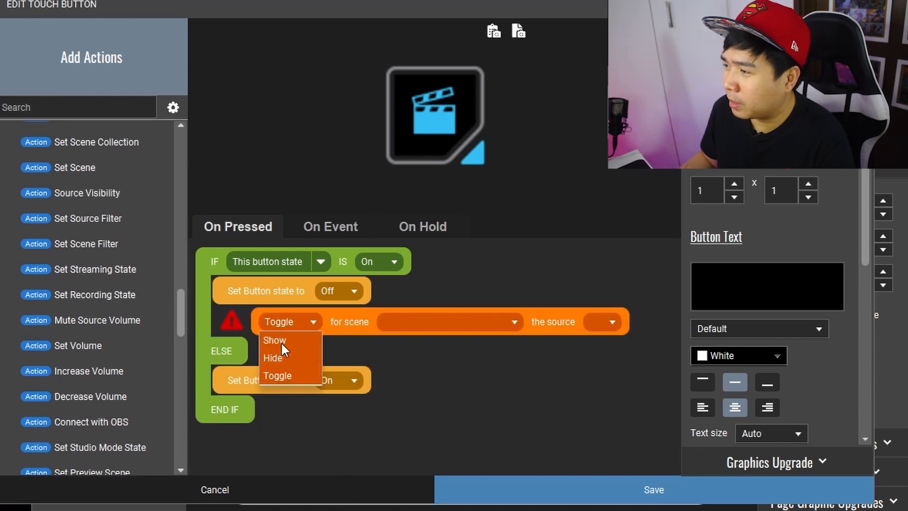
left_click(274, 358)
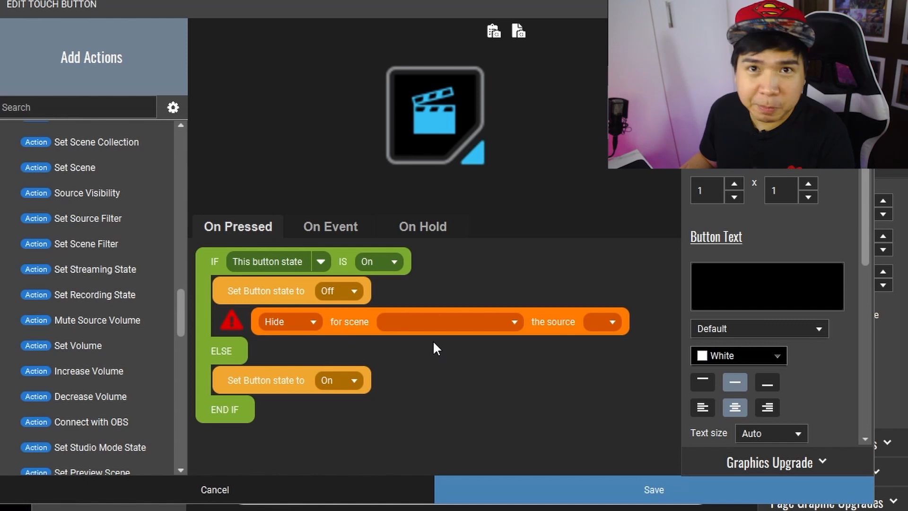
Set the Hide action's scene to Main 1 and its source to Mic.
left_click(463, 323)
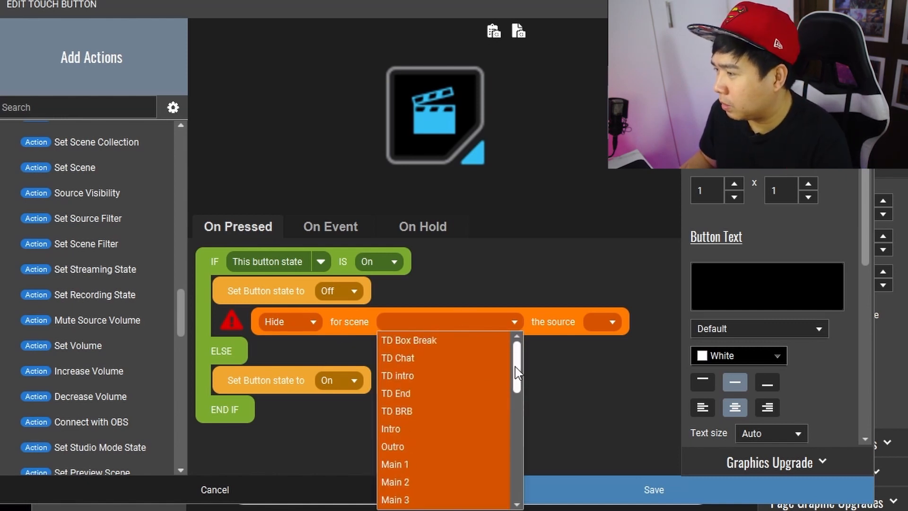
left_click(406, 465)
left_click(603, 323)
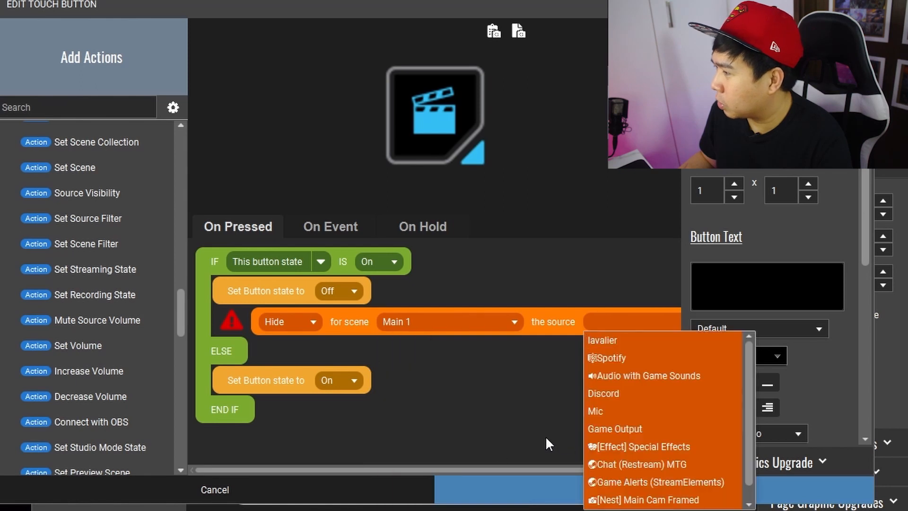
left_click_drag(497, 469, 532, 467)
left_click(566, 319)
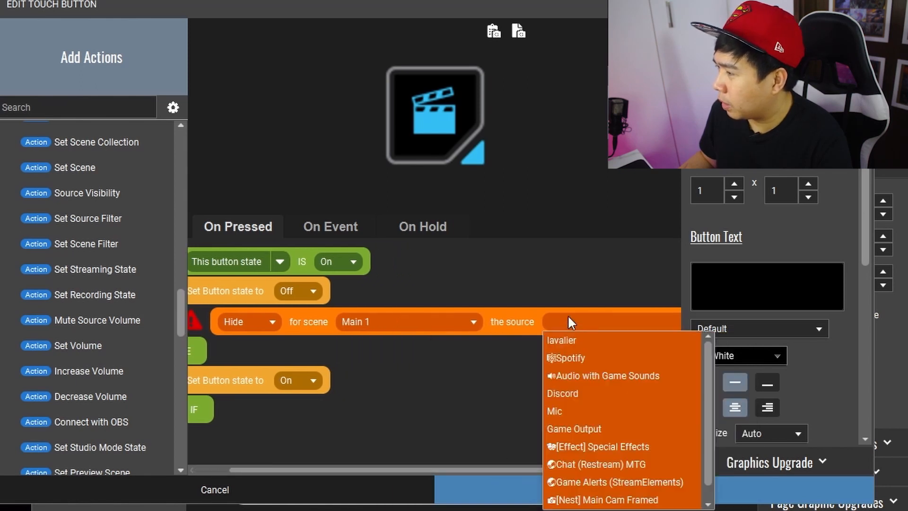
left_click(556, 410)
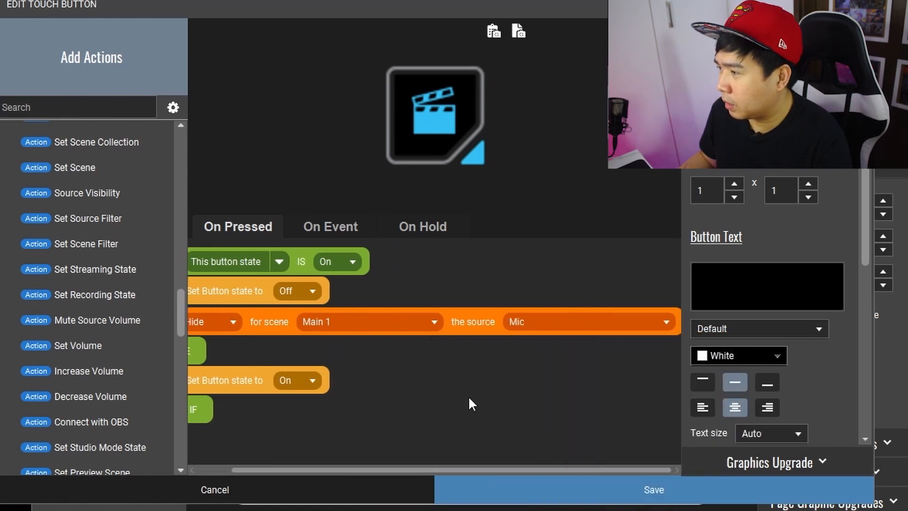
left_click_drag(433, 470, 378, 470)
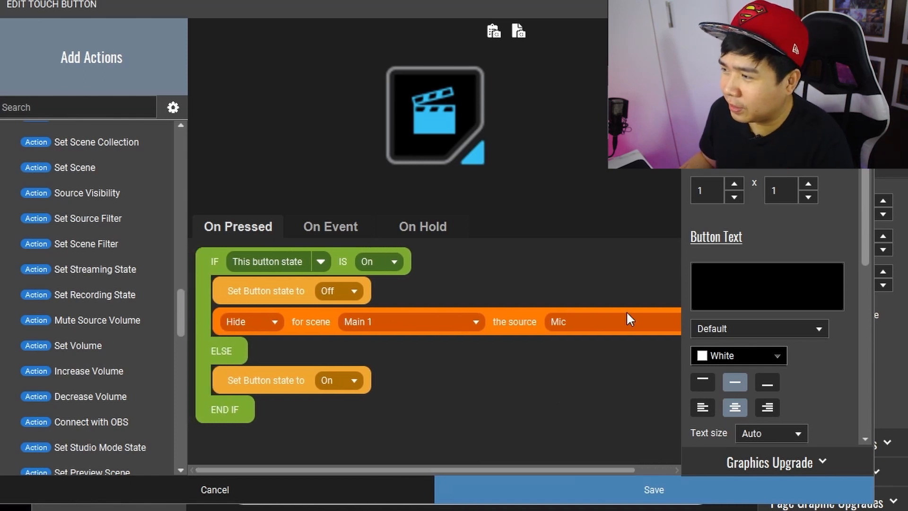
Copy the Mic visibility action into the Else branch, place it below the On state action and set it to Show.
right_click(328, 322)
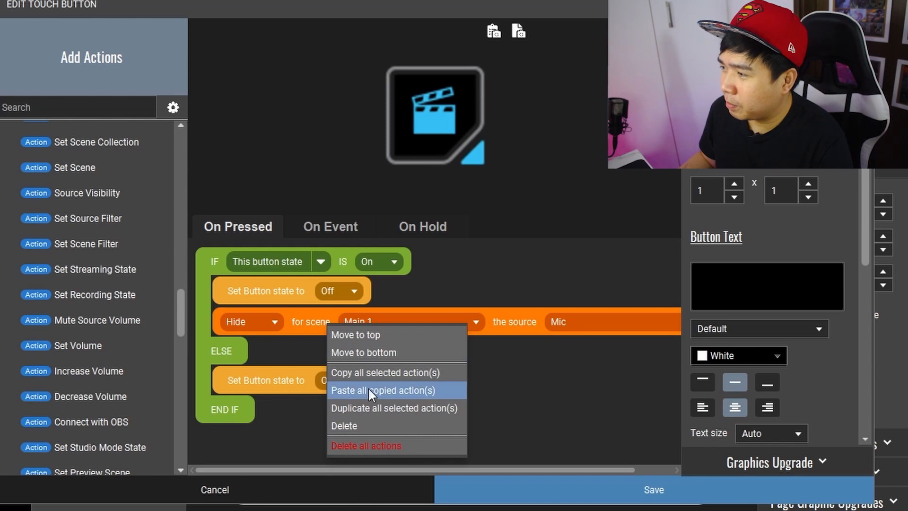
left_click(373, 374)
right_click(328, 425)
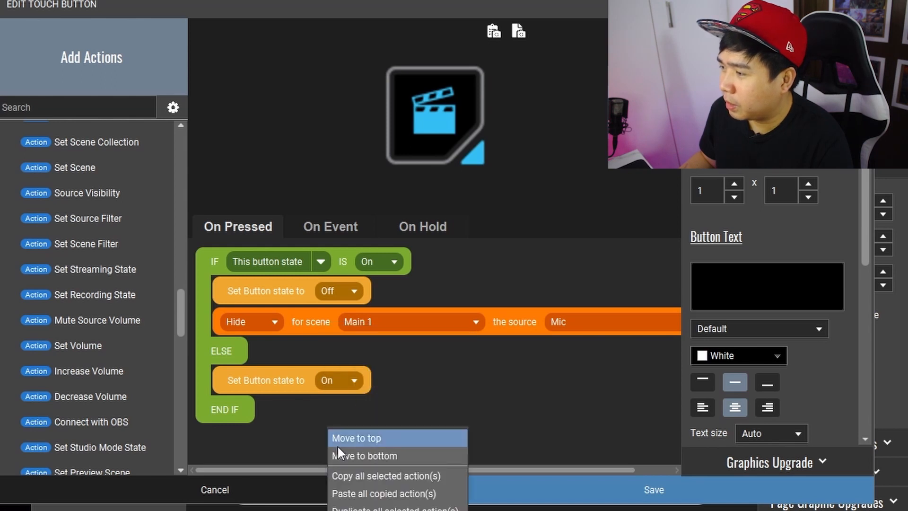
left_click(365, 494)
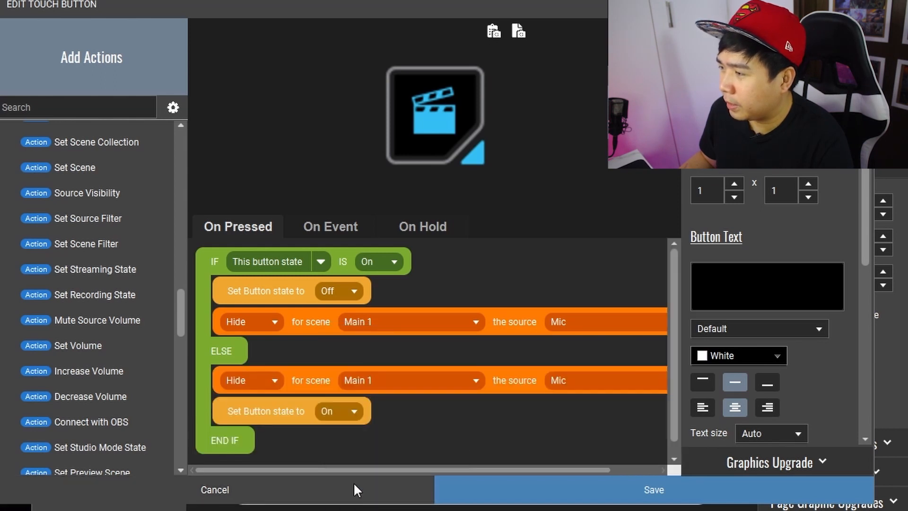
left_click_drag(302, 377, 285, 402)
left_click(265, 413)
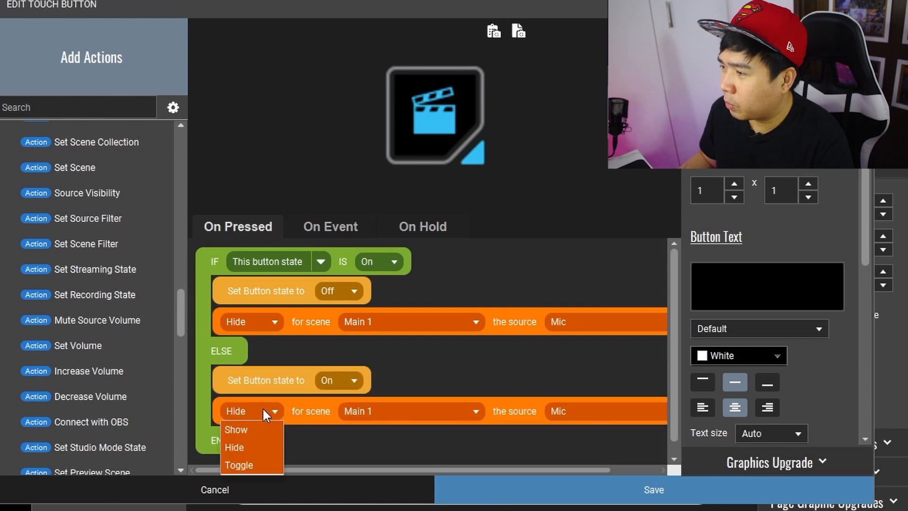
left_click(245, 431)
Check the clapperboard button's event actions against its press actions and save the button.
left_click(316, 228)
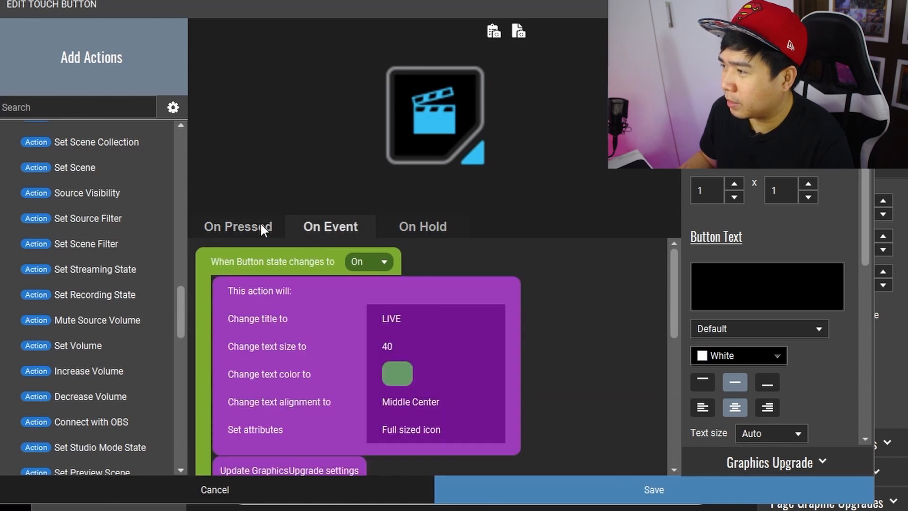
left_click(260, 224)
left_click(321, 231)
left_click(262, 226)
left_click(549, 490)
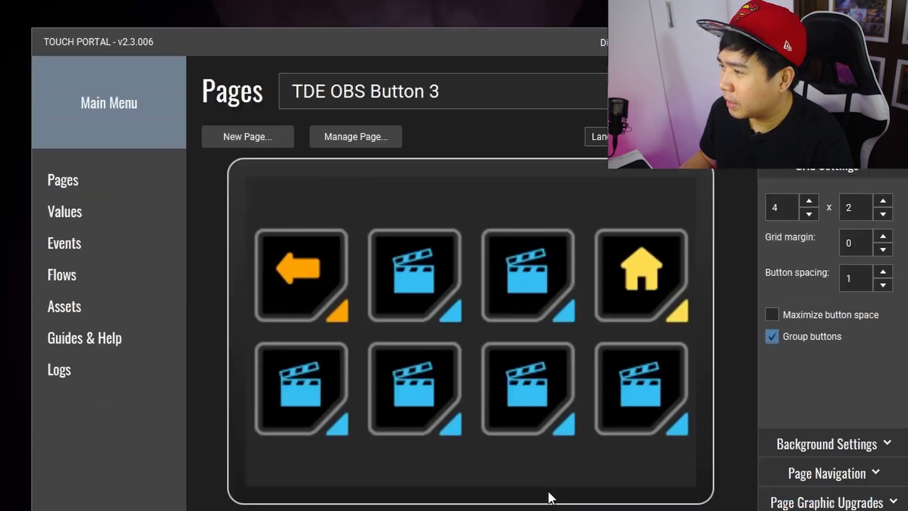
Reopen the first clapperboard button and review its press actions across their full width.
left_click(429, 259)
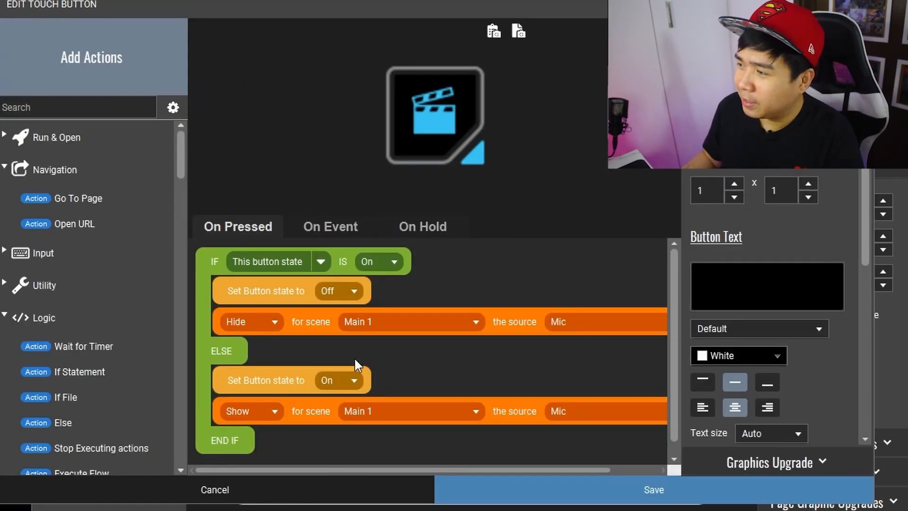
left_click_drag(364, 469, 416, 462)
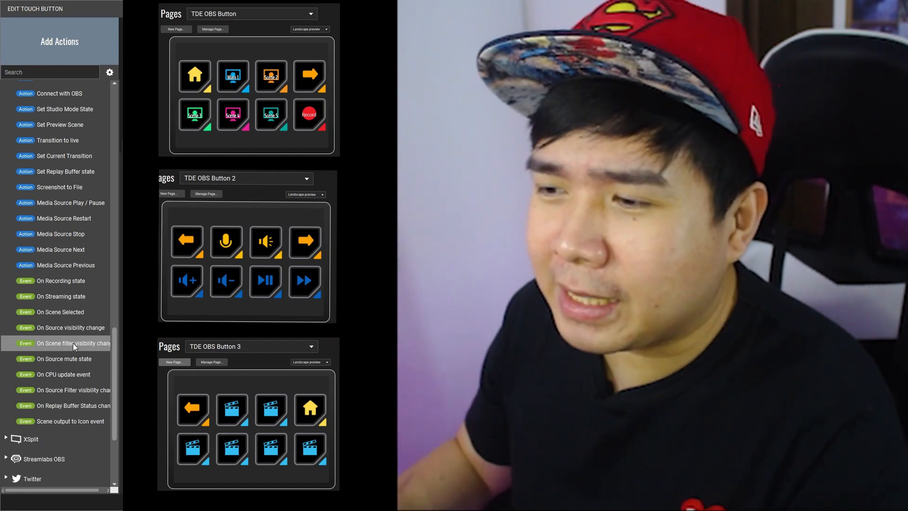
Try adding the OBS On Source visibility change and On Scene filter visibility change events to the button.
left_click(68, 328)
left_click(84, 338)
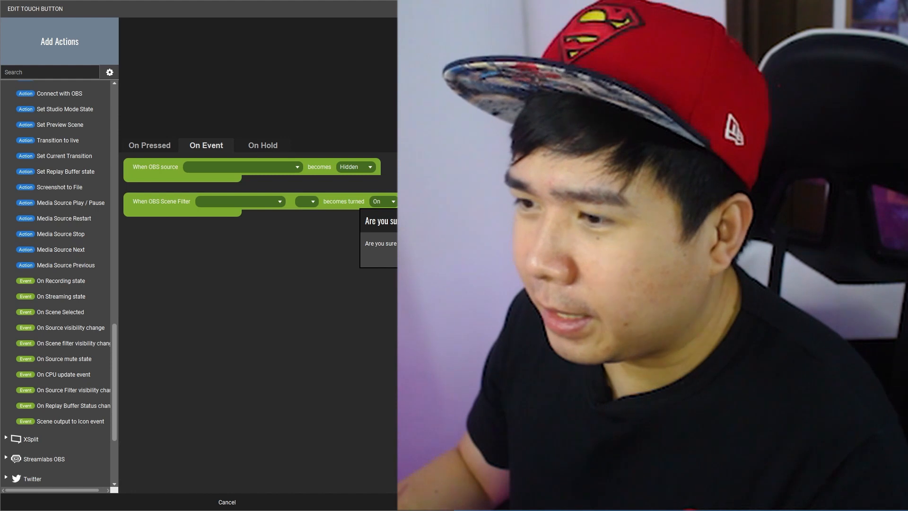
left_click(511, 258)
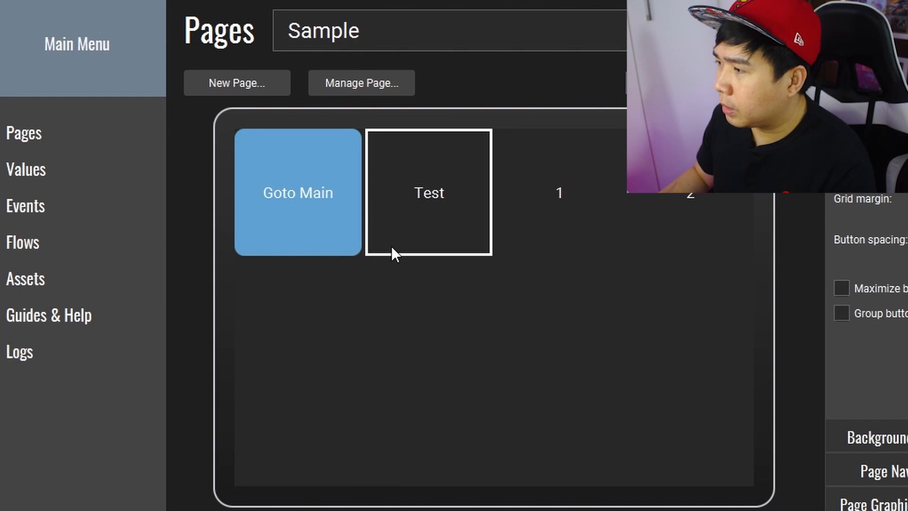
Switch to the TDE OBS Button 2 page and open its microphone button for editing.
left_click(406, 33)
left_click(393, 332)
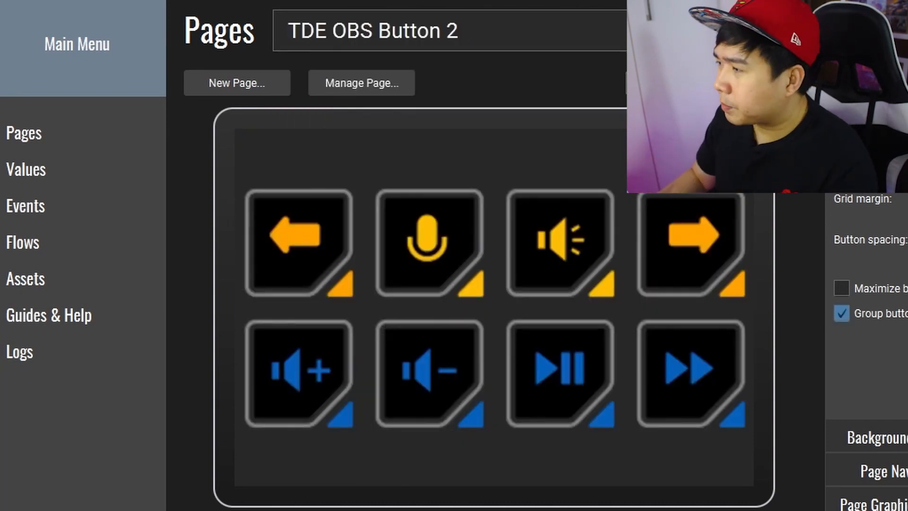
left_click(450, 233)
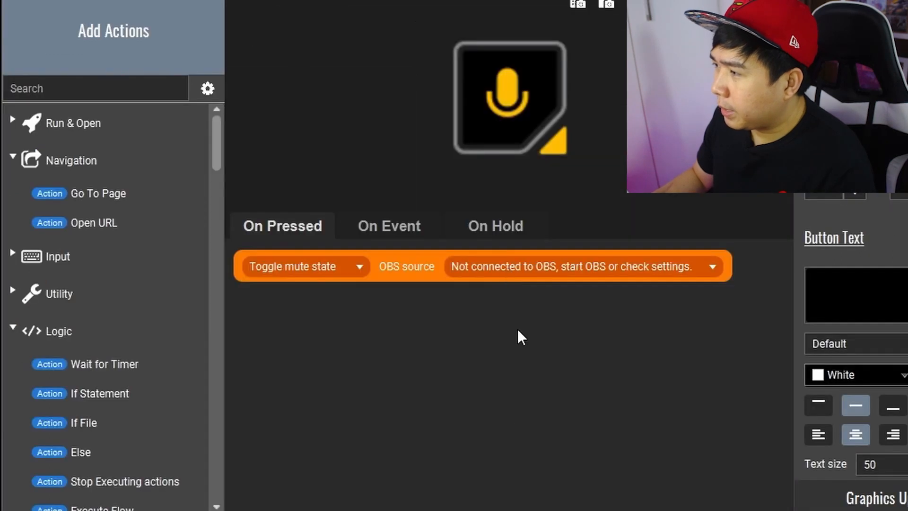
Examine the microphone button's mute toggle source choices and its icon-changing mute events.
left_click(104, 364)
key("Delete")
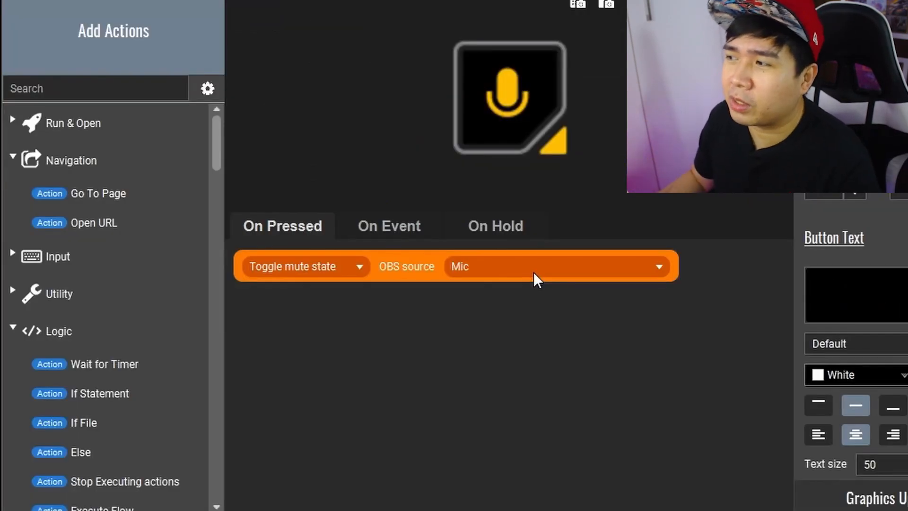
left_click(533, 271)
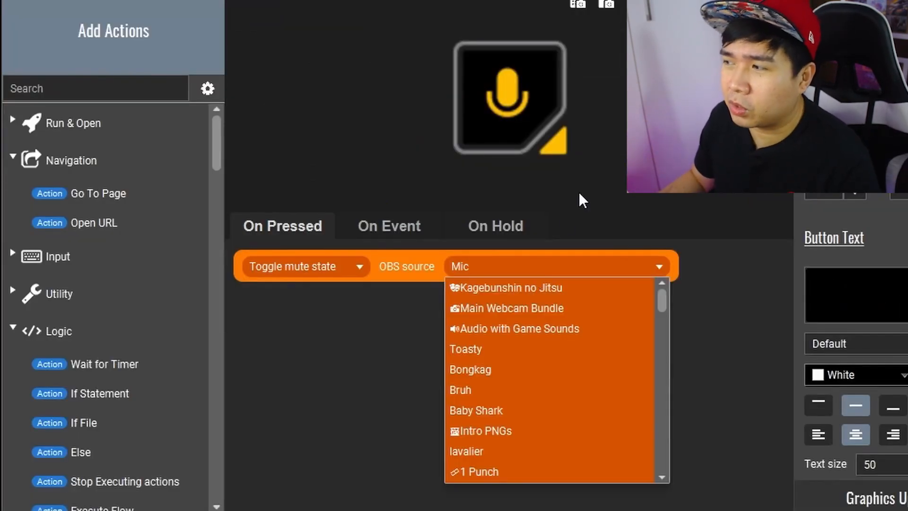
left_click(278, 360)
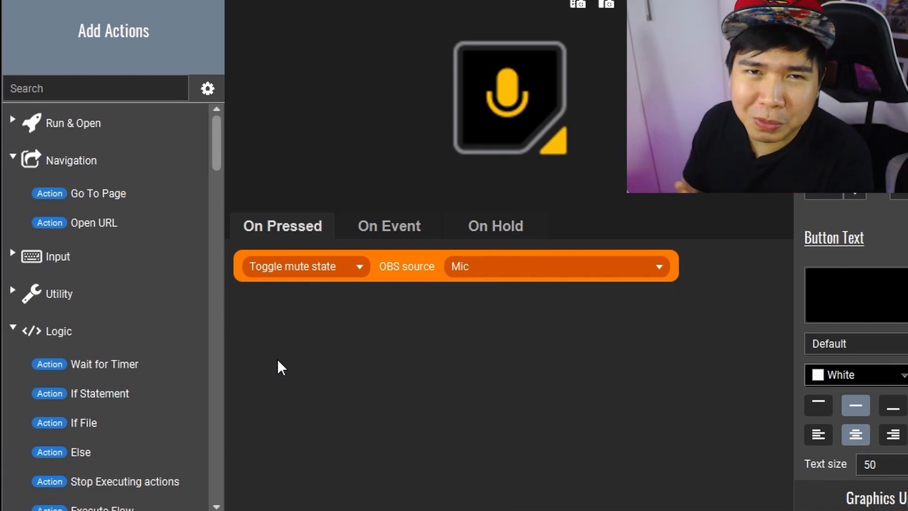
left_click(492, 263)
left_click(370, 233)
left_click(372, 218)
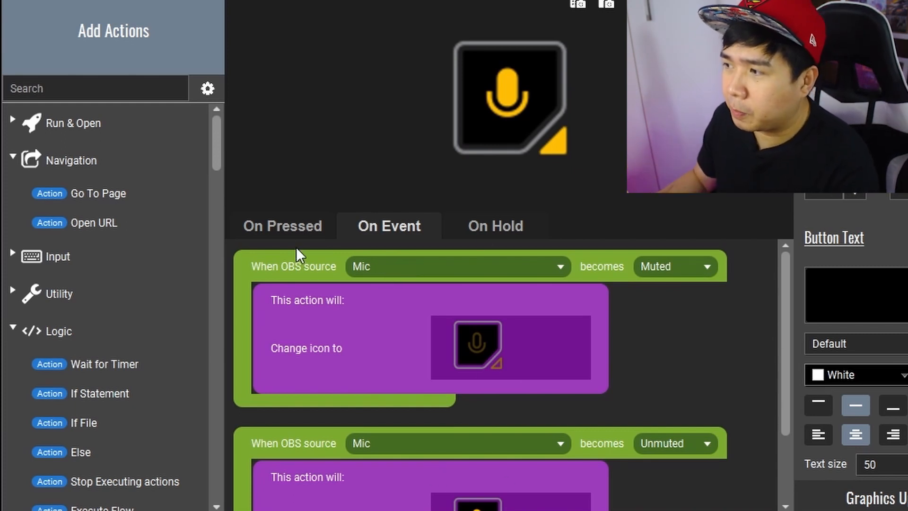
left_click(294, 231)
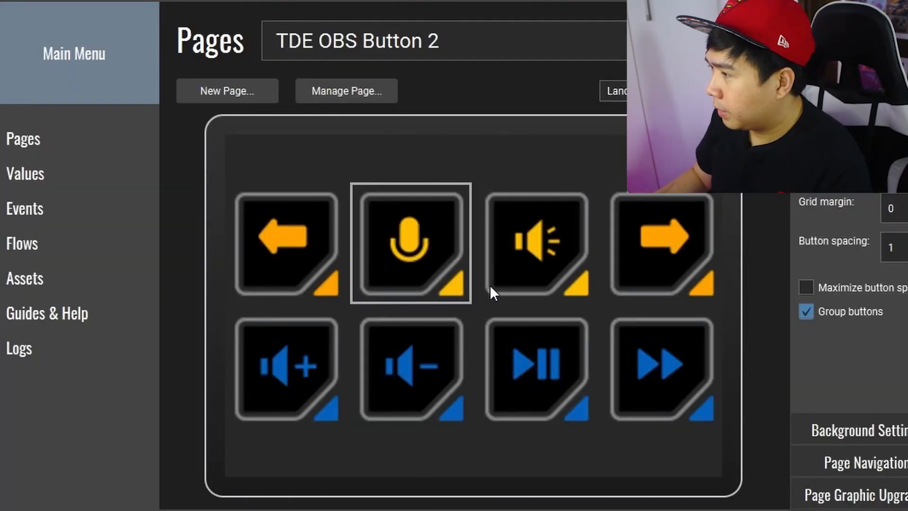
In the speaker button's events, set the first Mic event to Unmuted and the second to Muted.
left_click(532, 270)
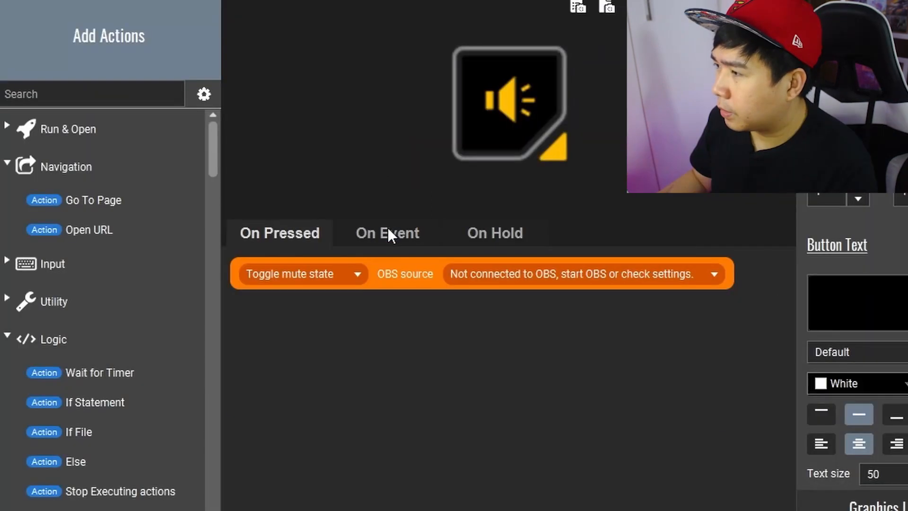
left_click(388, 234)
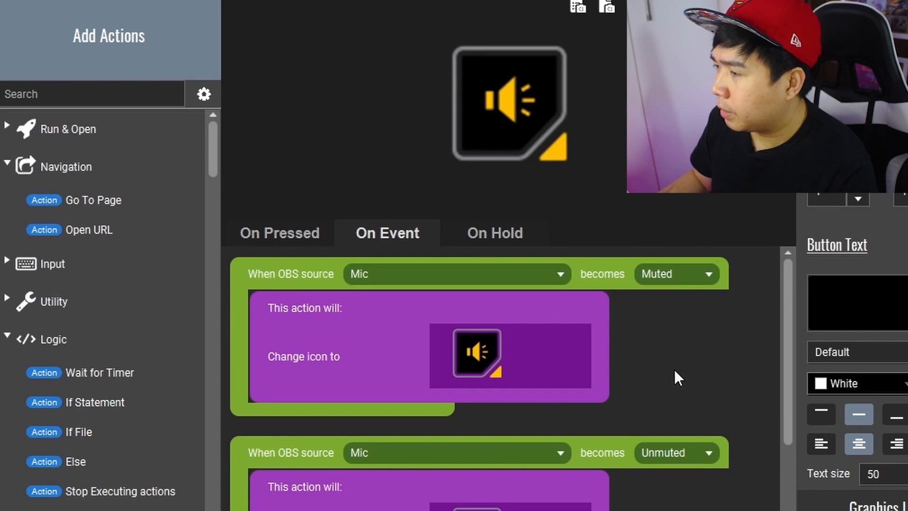
scroll(675, 370, "down", 1)
scroll(674, 370, "up", 1)
left_click(665, 275)
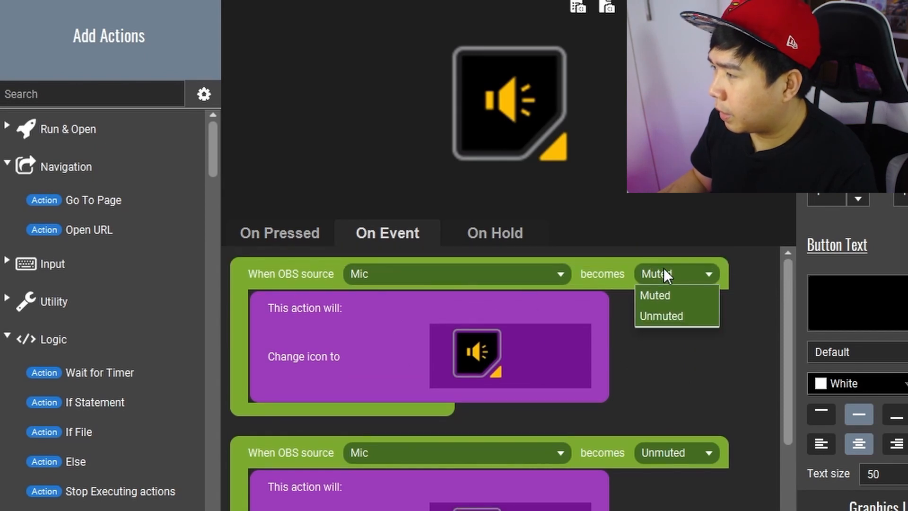
left_click(658, 315)
left_click(674, 453)
left_click(679, 473)
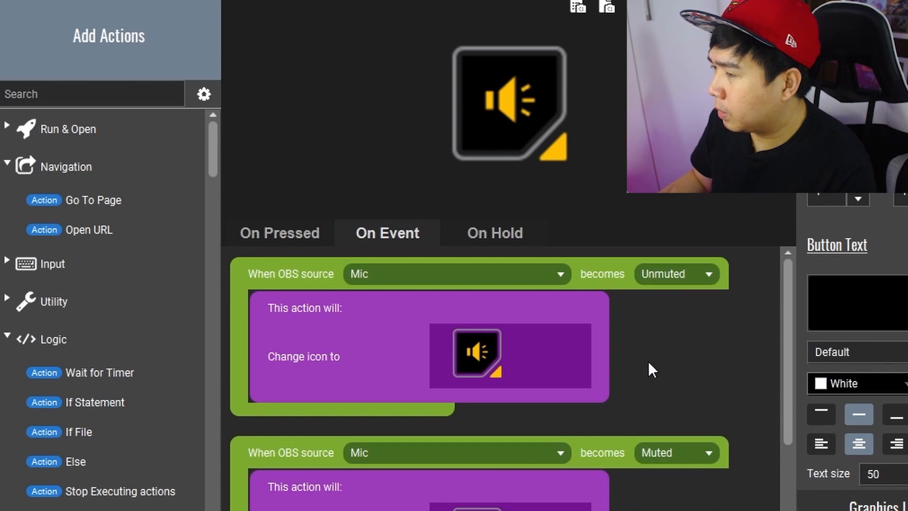
scroll(646, 363, "down", 1)
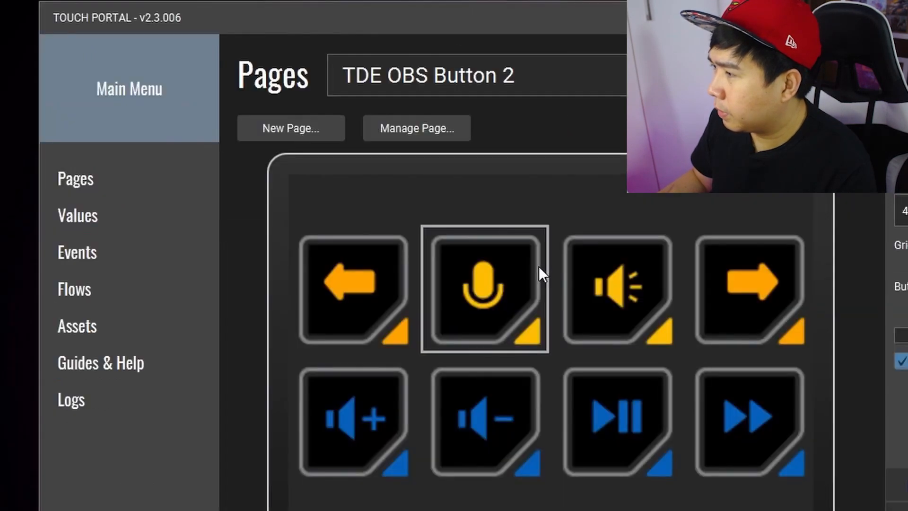
Reopen the microphone button and check which icon each of its Mic mute events uses.
left_click(535, 272)
left_click(383, 232)
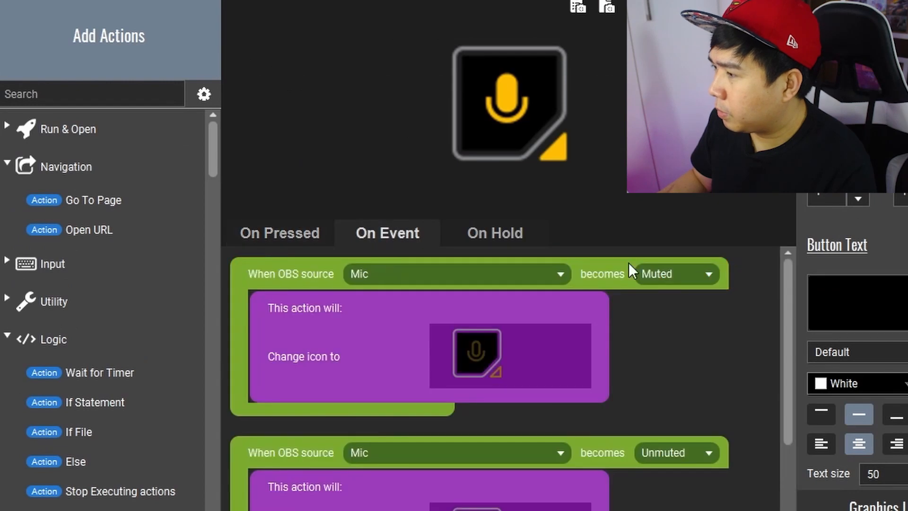
scroll(606, 416, "down", 1)
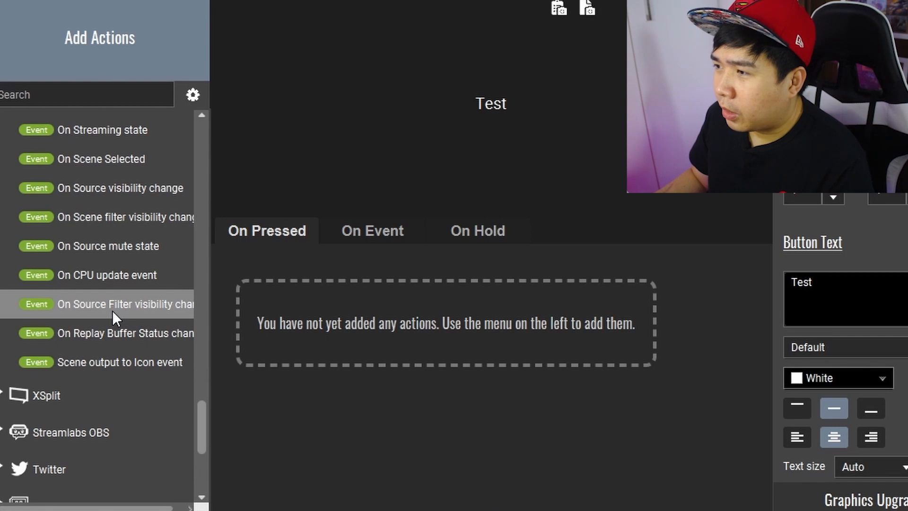
Review the OBS statistics wildcards offered by the CPU update event without adding it.
double_click(137, 275)
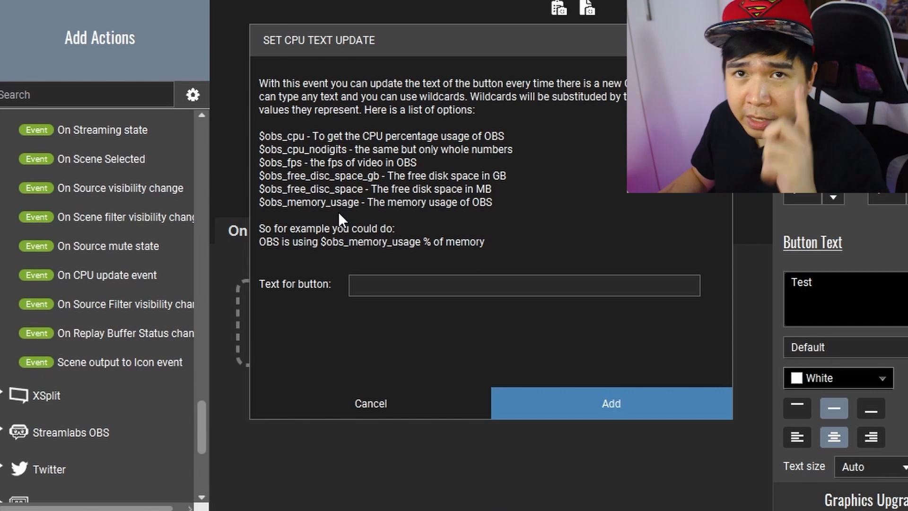
left_click(397, 408)
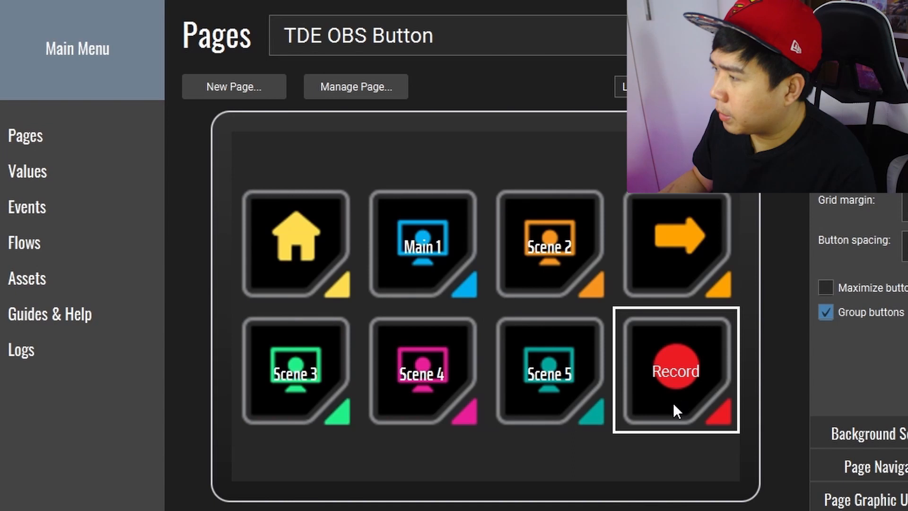
Add a CPU update event to the Record button on the TDE OBS Button page, with $obs_cpu as its button text.
left_click(675, 406)
left_click(361, 234)
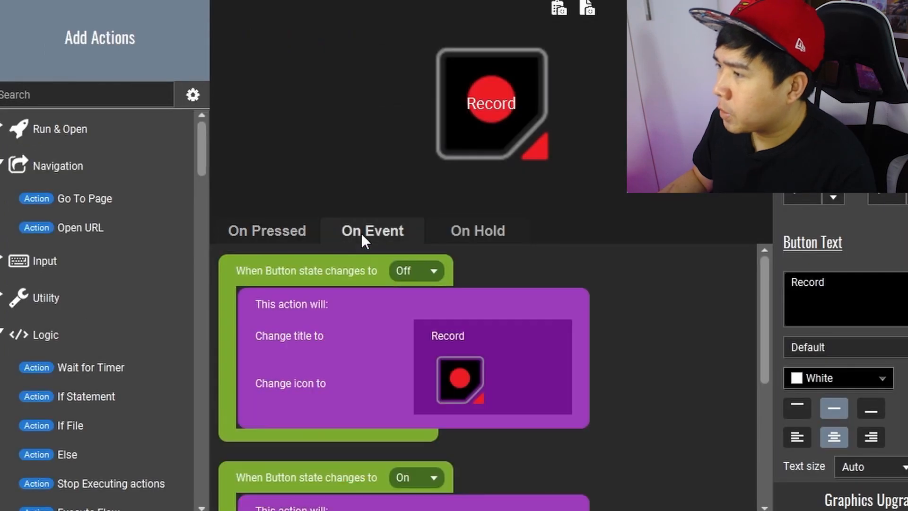
scroll(668, 404, "down", 5)
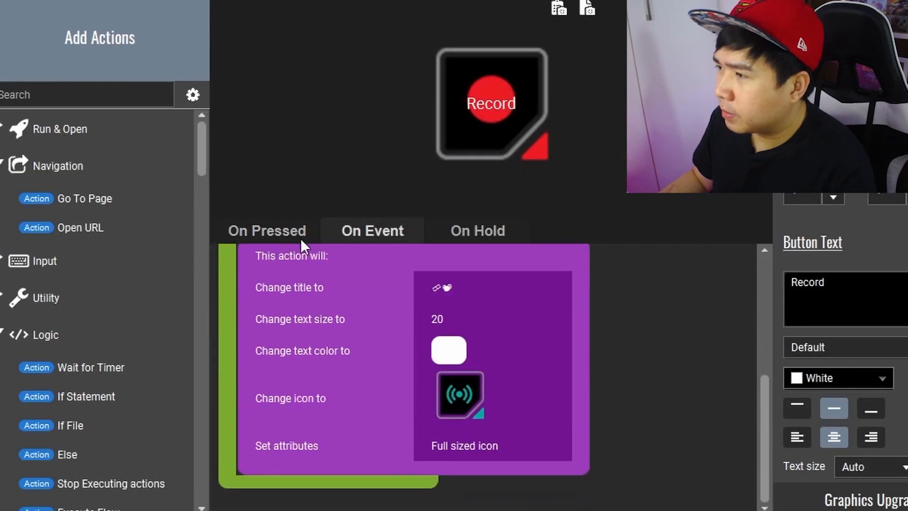
left_click_drag(203, 144, 211, 411)
double_click(118, 336)
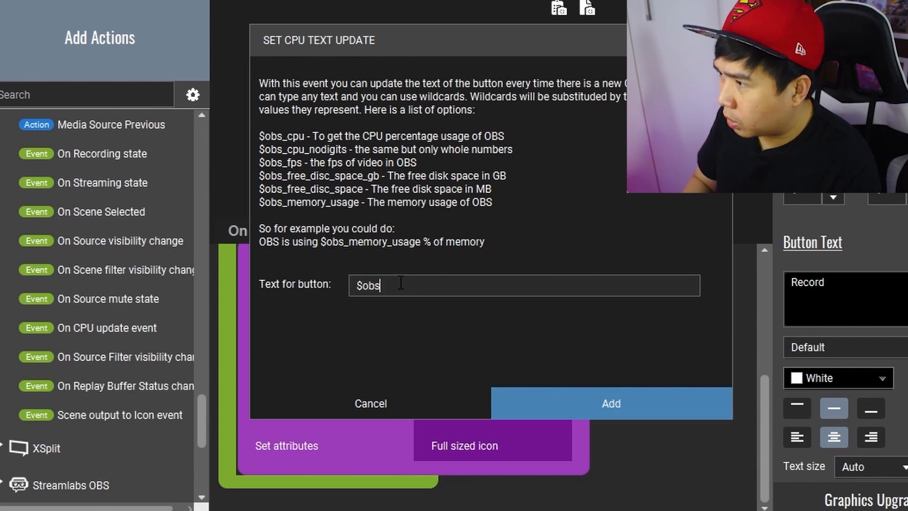
left_click(582, 402)
scroll(473, 449, "down", 2)
right_click(415, 477)
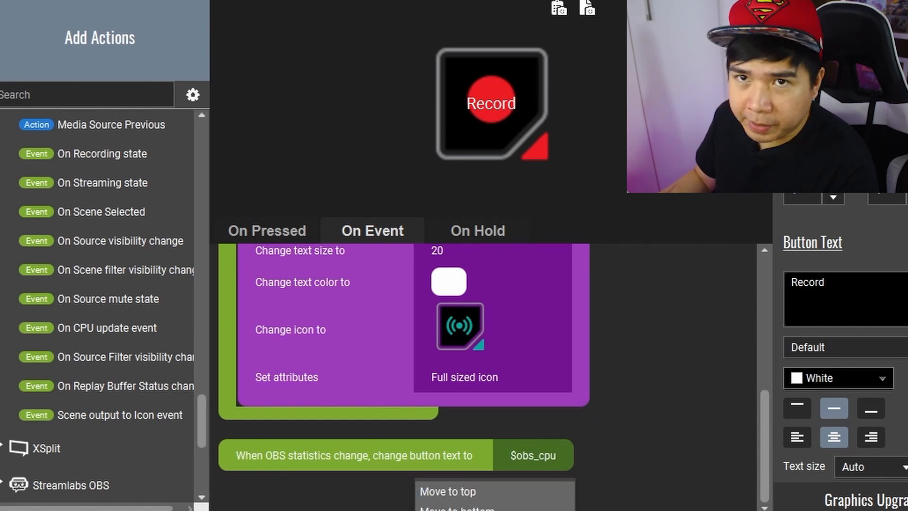
left_click(335, 499)
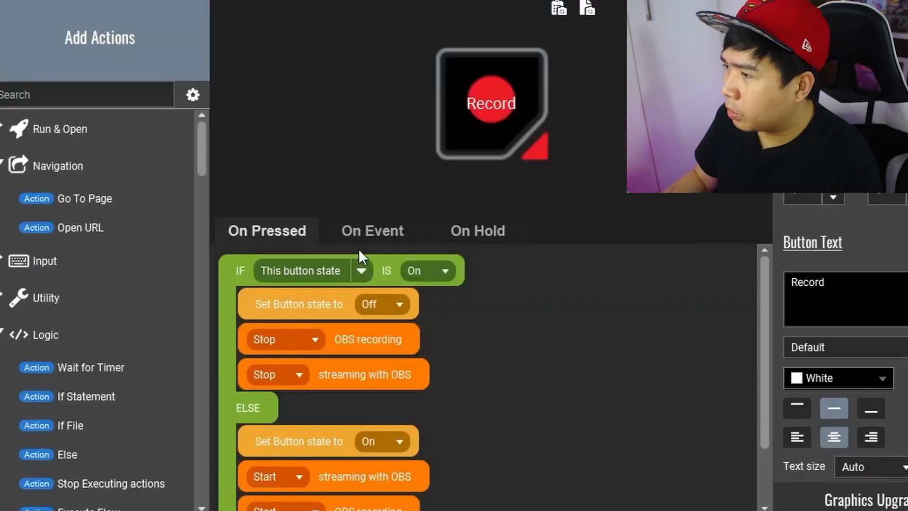
Add a second CPU update event with an OBS statistics wildcard to the Record button's events.
left_click(360, 236)
scroll(520, 405, "down", 3)
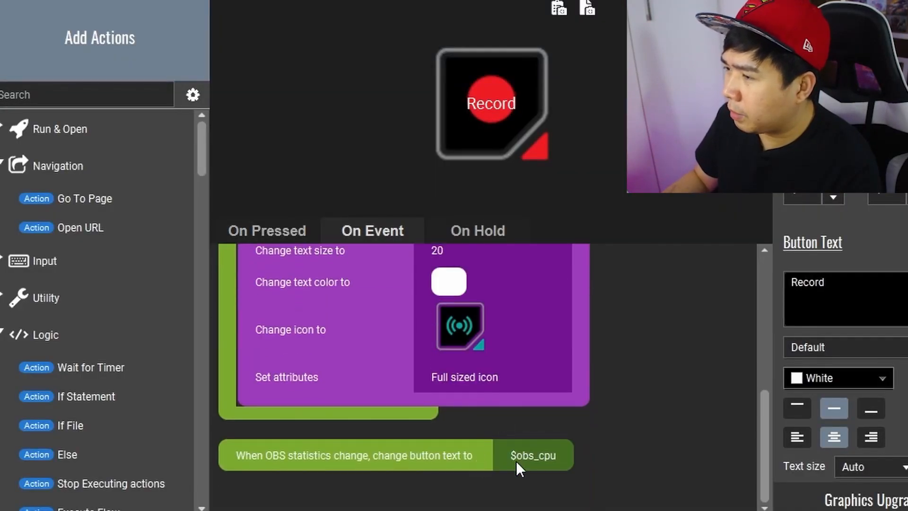
scroll(163, 333, "down", 10)
scroll(165, 334, "up", 5)
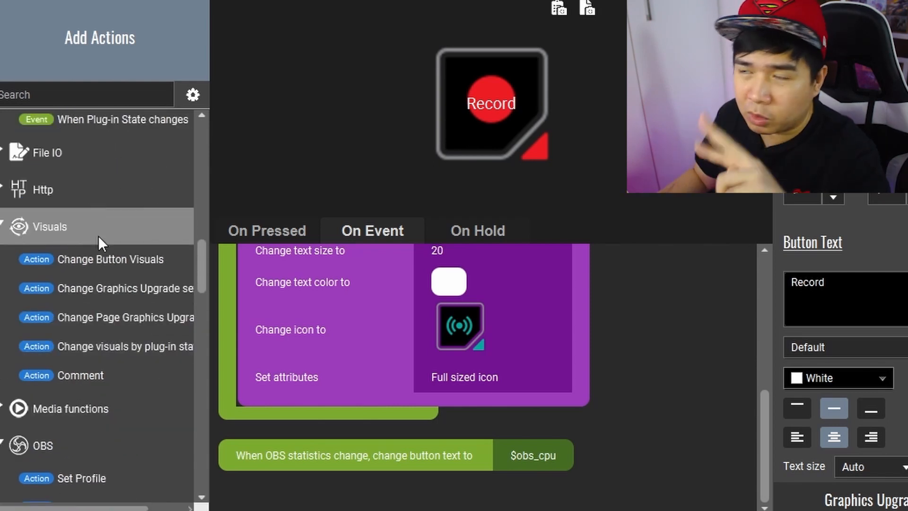
scroll(71, 262, "up", 2)
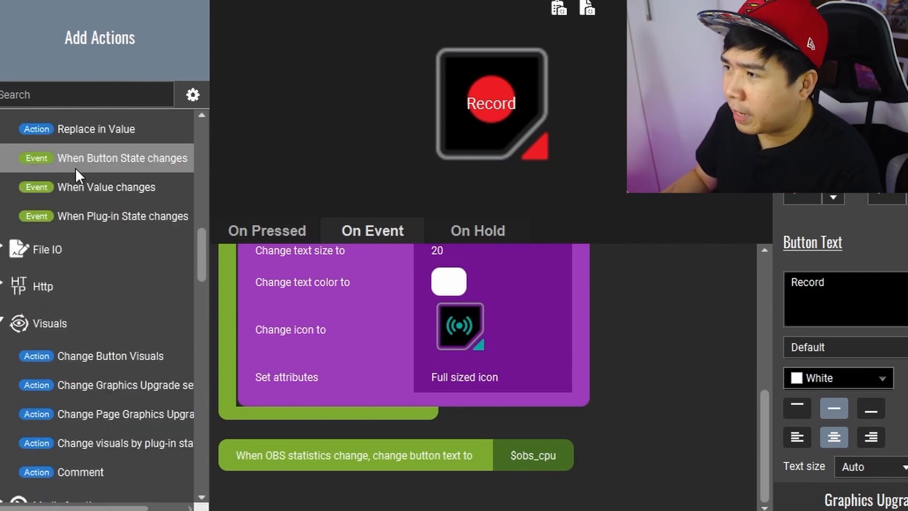
scroll(78, 163, "down", 7)
double_click(111, 345)
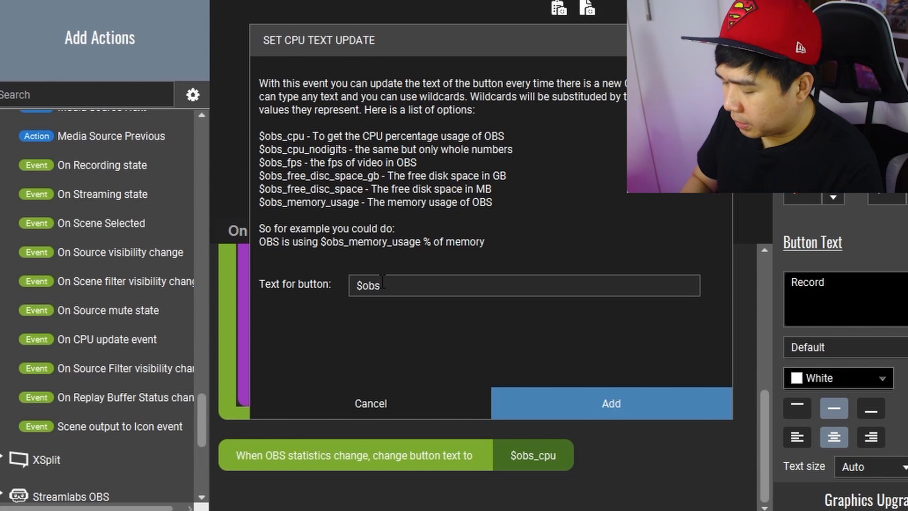
left_click(637, 397)
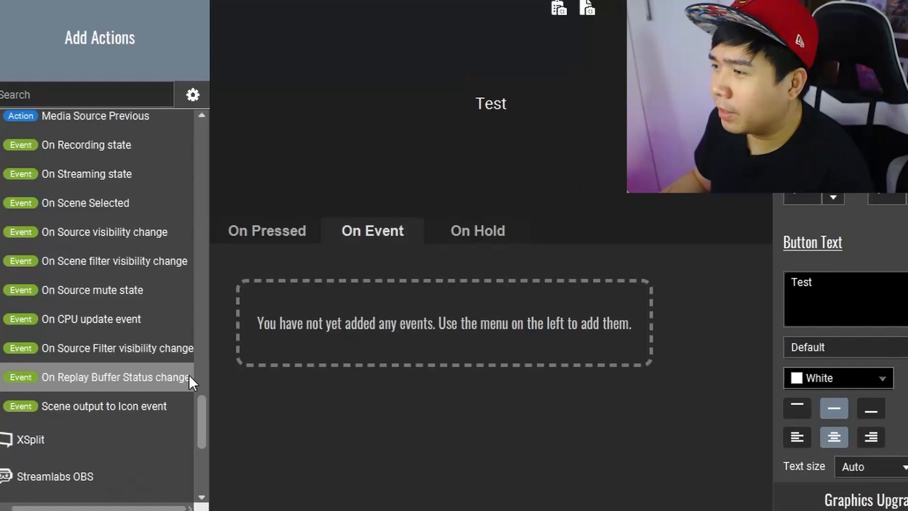
Add a source filter visibility event to the Test button for Kagebunshin no Jitsu, triggered when the filter becomes turned On.
left_click(158, 348)
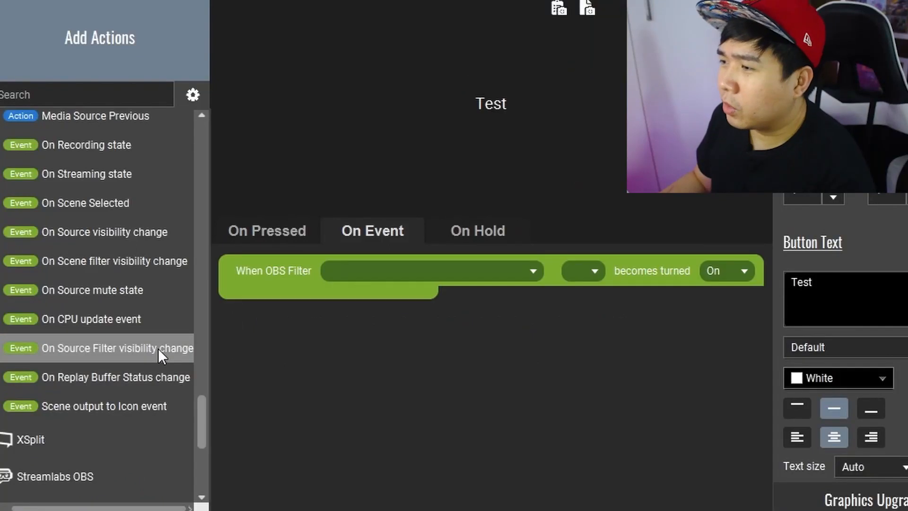
left_click(452, 273)
key("Escape")
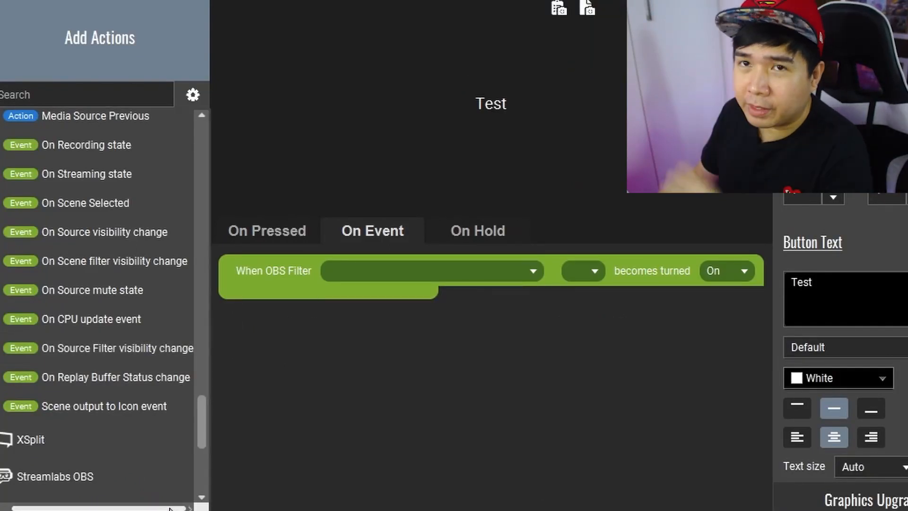
left_click(499, 270)
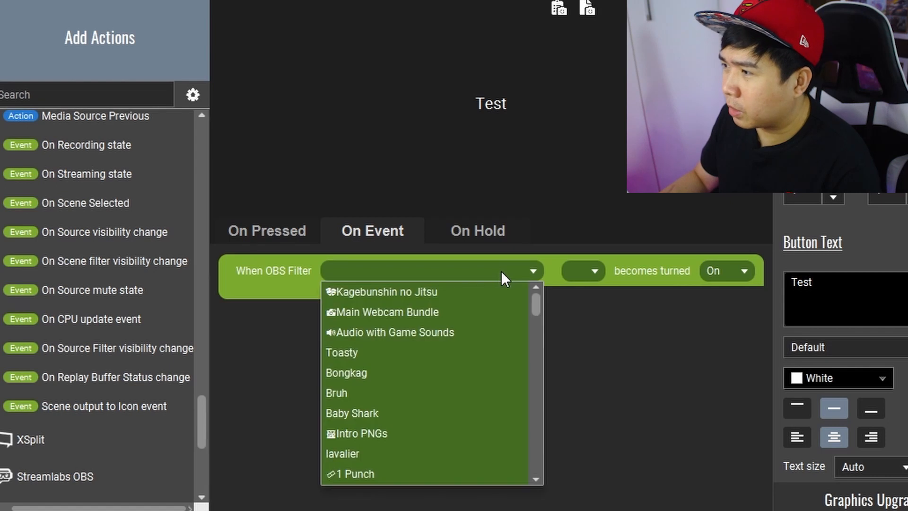
left_click(425, 298)
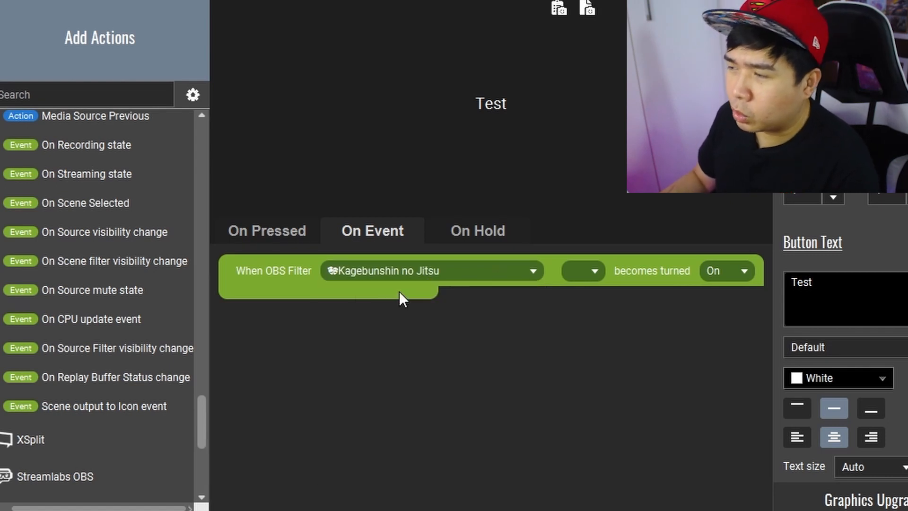
left_click(731, 272)
left_click(731, 271)
Check which filters the visibility event offers for the Kagebunshin no Jitsu source.
left_click(591, 274)
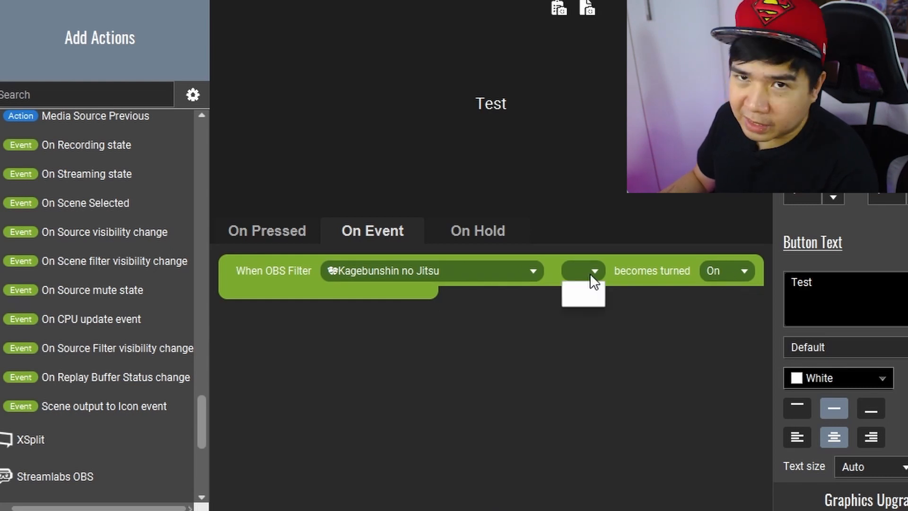
left_click(579, 332)
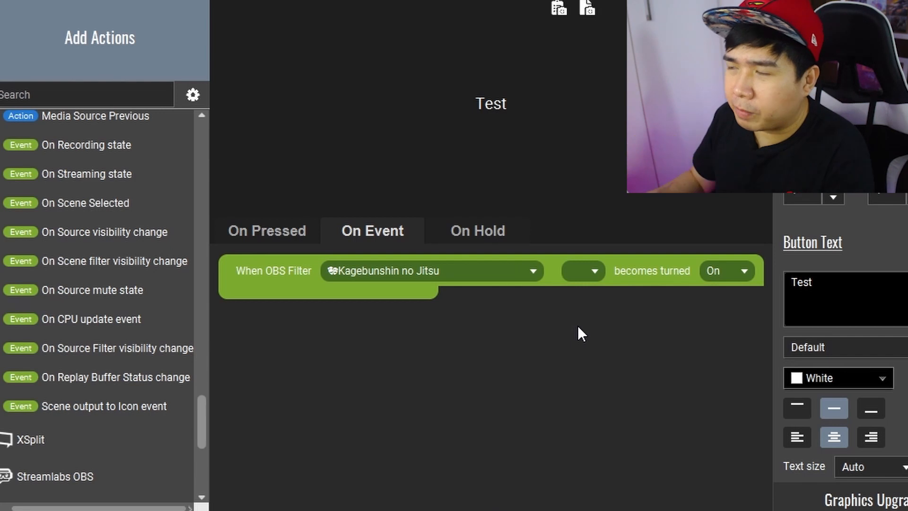
left_click(592, 272)
left_click(588, 271)
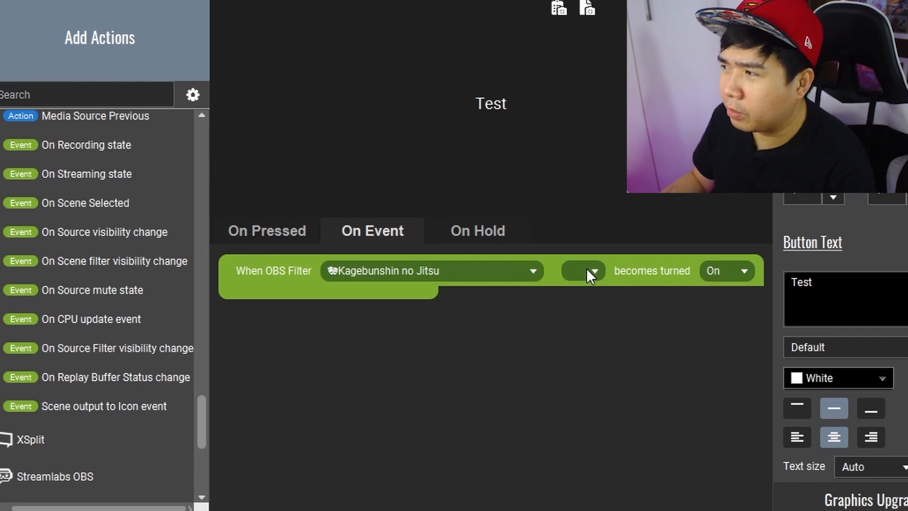
left_click(585, 270)
left_click(504, 337)
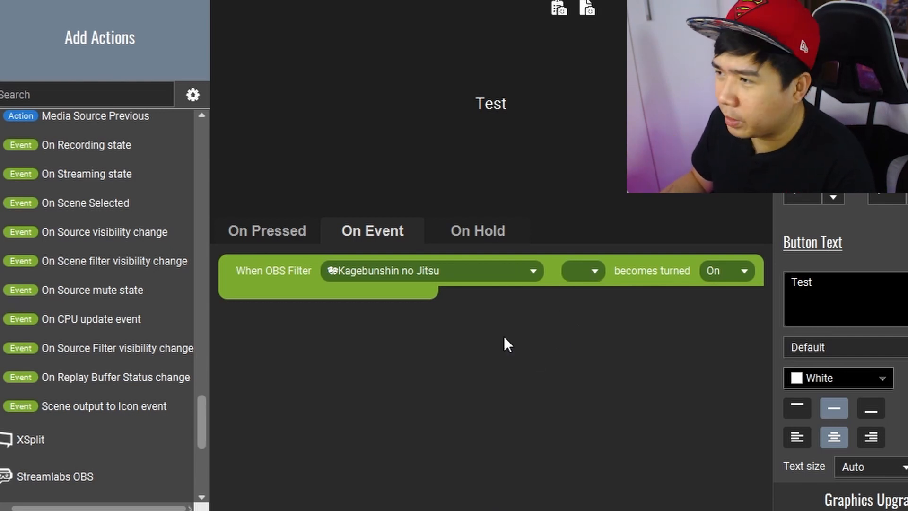
Nest a Media Source Previous action inside the filter event and set its media item to Main Webcam Bundle.
left_click(48, 122)
left_click(461, 312)
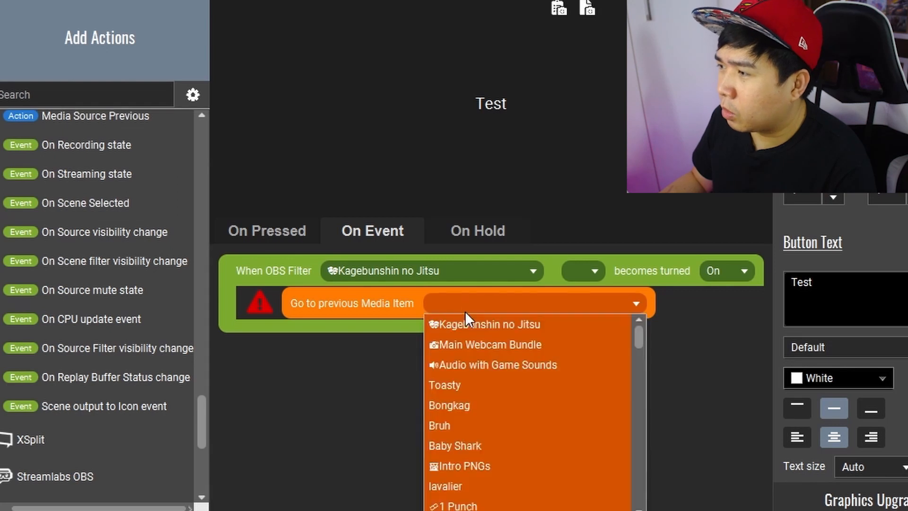
left_click(464, 320)
left_click(478, 303)
left_click(473, 340)
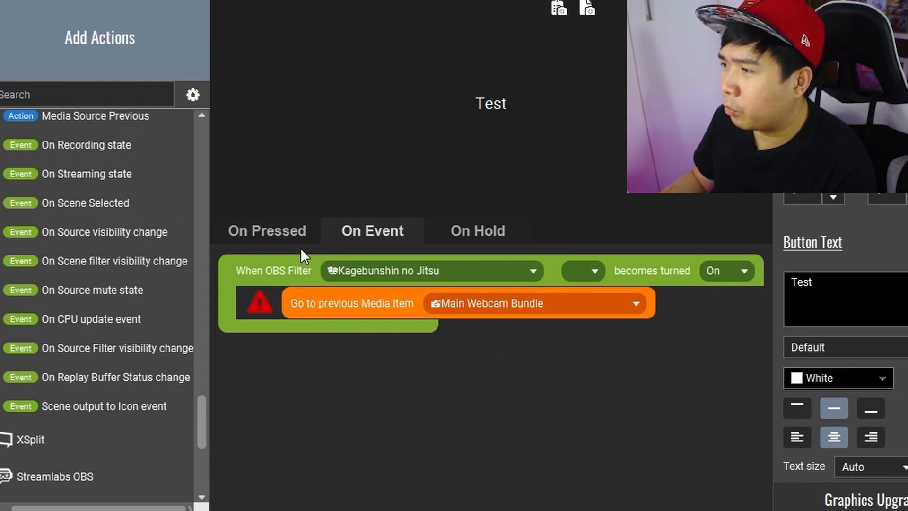
left_click(293, 231)
left_click(370, 232)
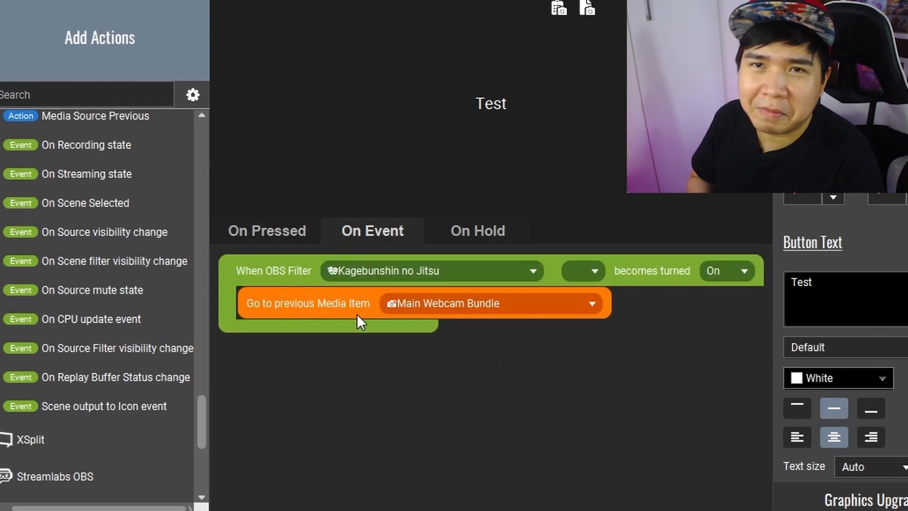
Delete all events and actions from the Test button's event list.
right_click(407, 424)
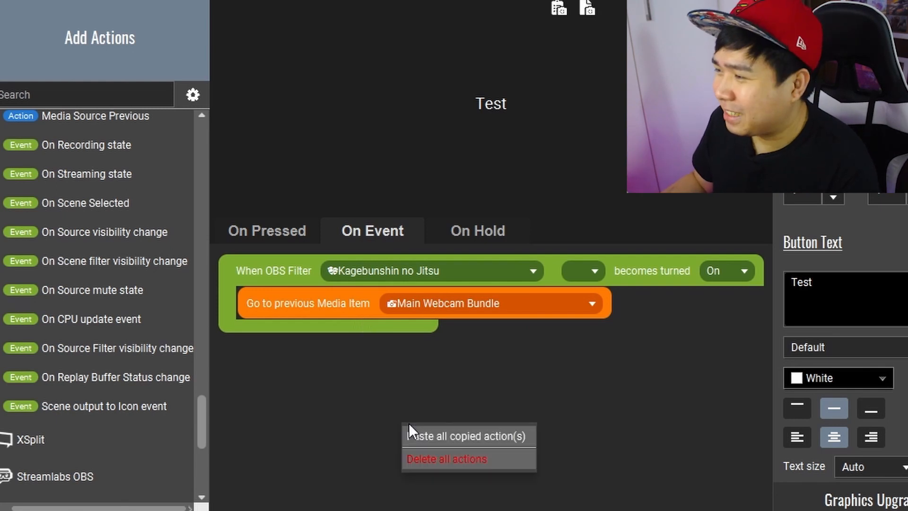
left_click(427, 453)
left_click(570, 328)
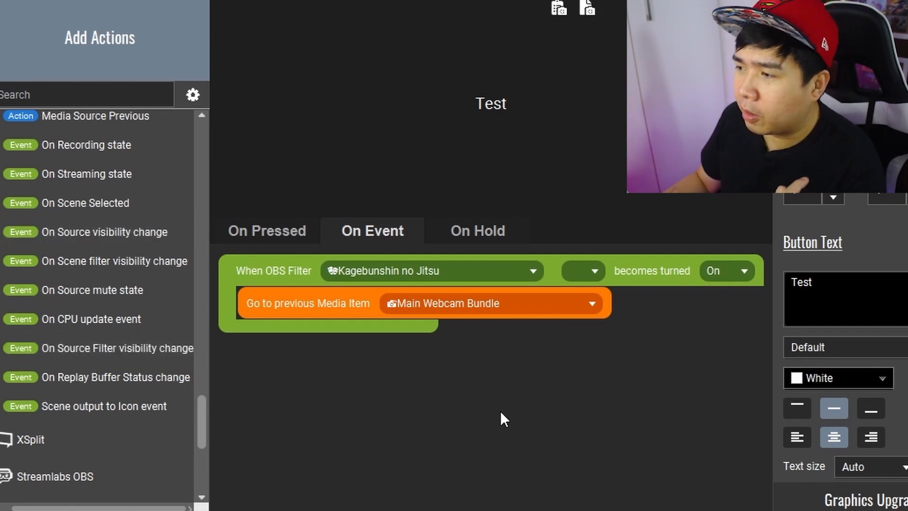
right_click(460, 391)
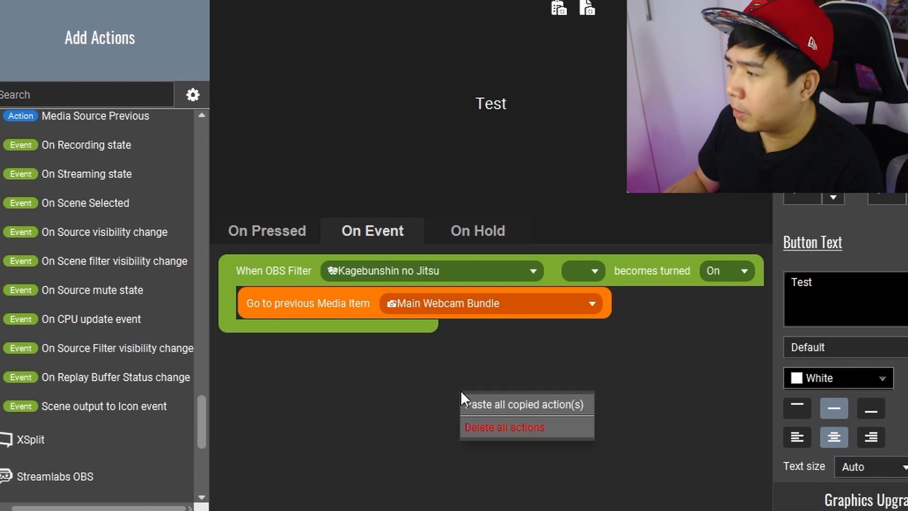
left_click(473, 427)
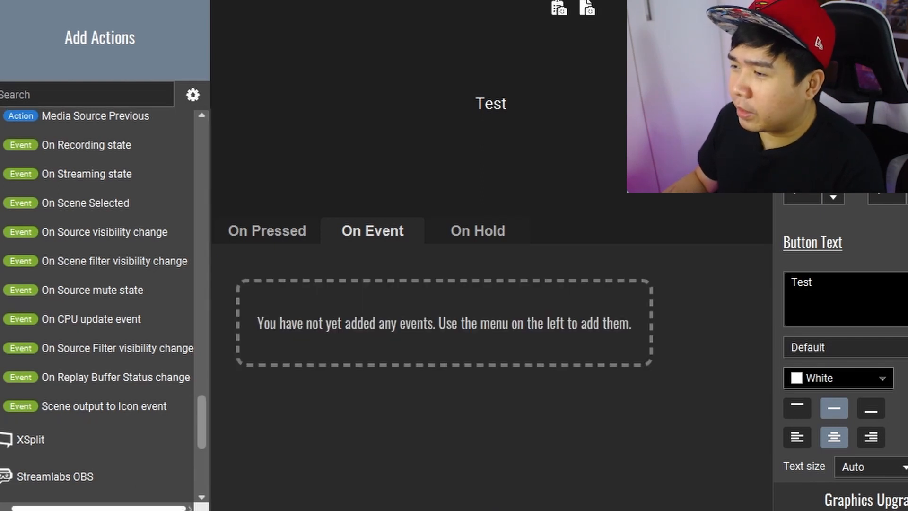
Add a replay buffer status change event to the Test button and review its available states.
left_click(87, 387)
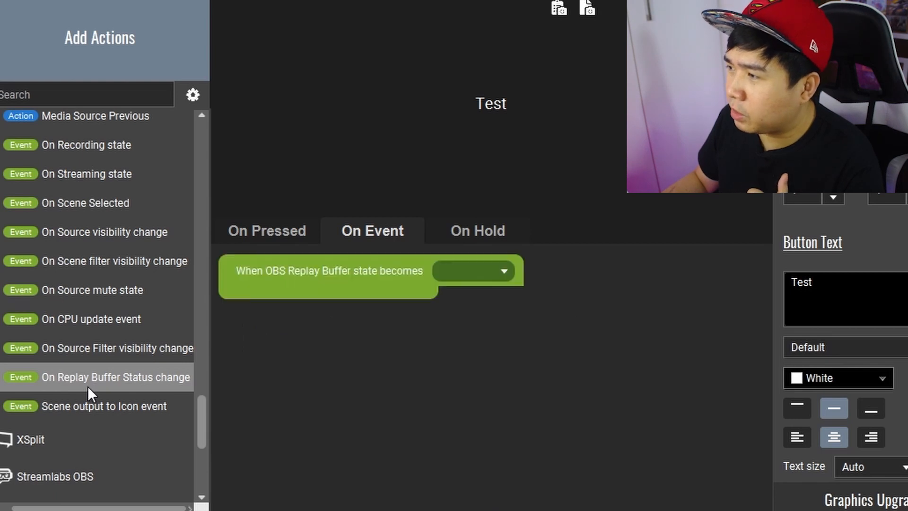
left_click(495, 270)
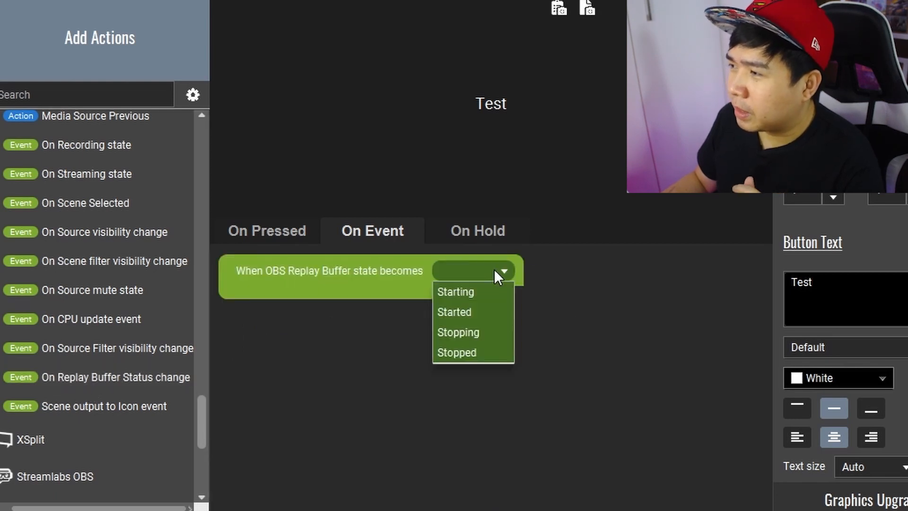
left_click(350, 413)
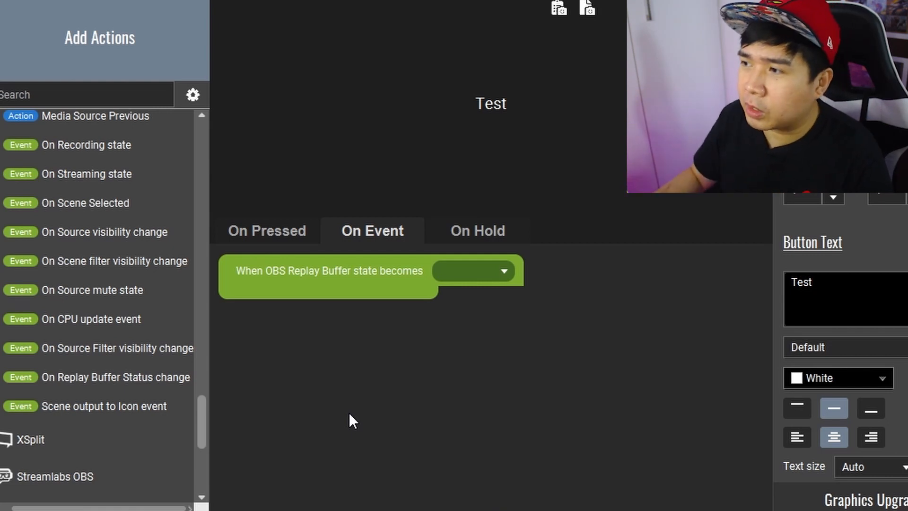
Add a Scene output to Icon event to the Test button and set its scene to Current Scene.
mouse_move(198, 404)
left_mouse_down()
mouse_move(206, 385)
mouse_move(205, 431)
mouse_move(203, 407)
left_mouse_up()
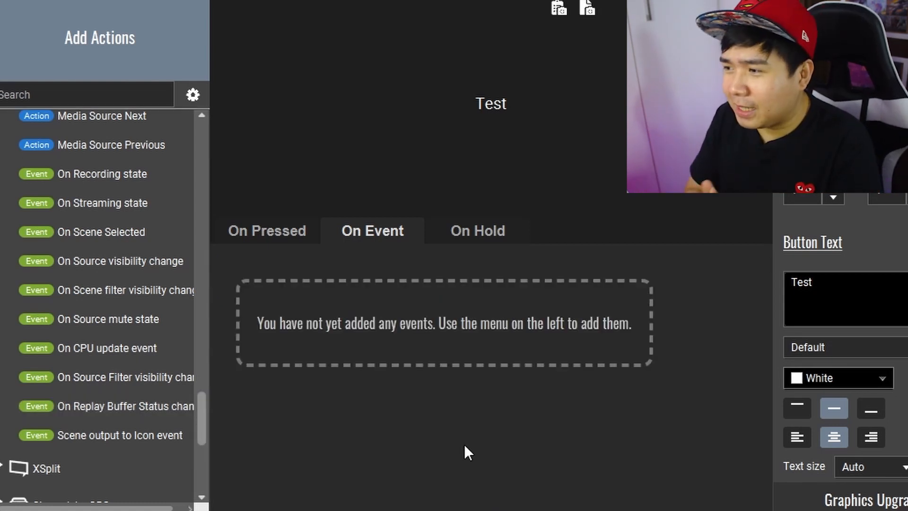
double_click(103, 439)
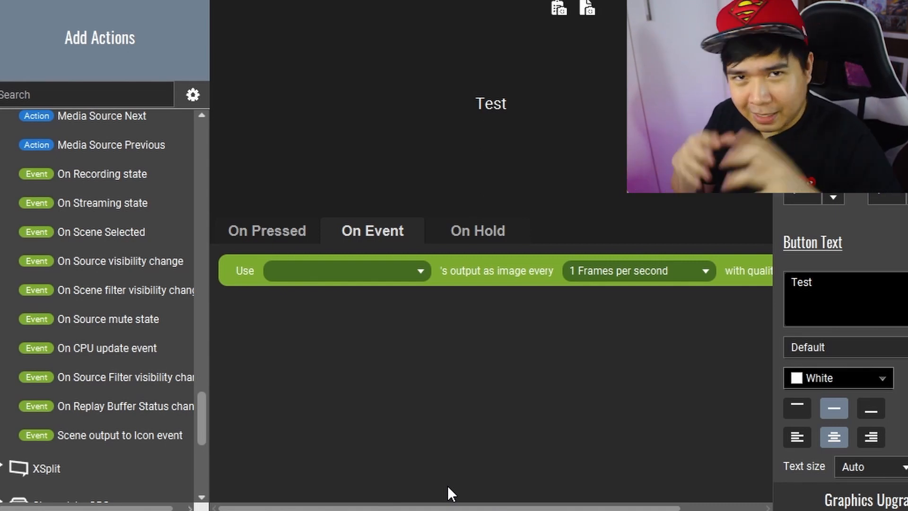
left_click(382, 283)
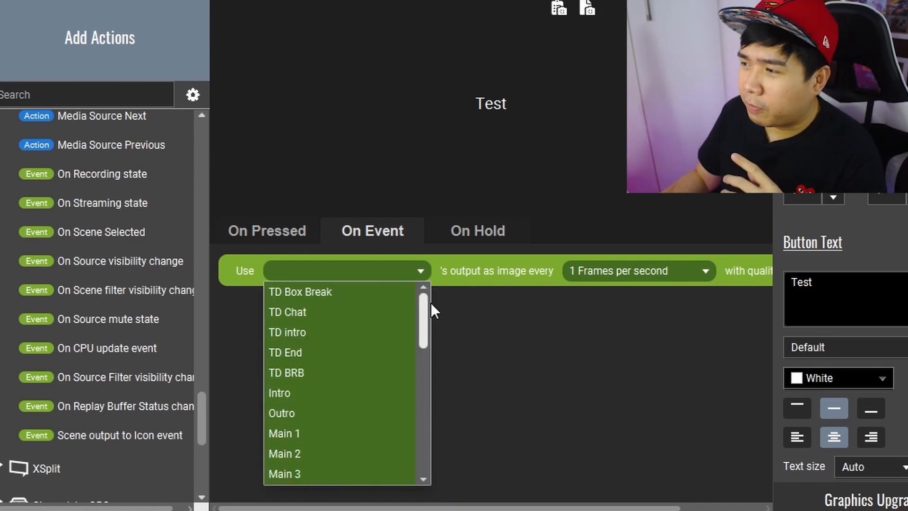
left_click_drag(428, 307, 427, 330)
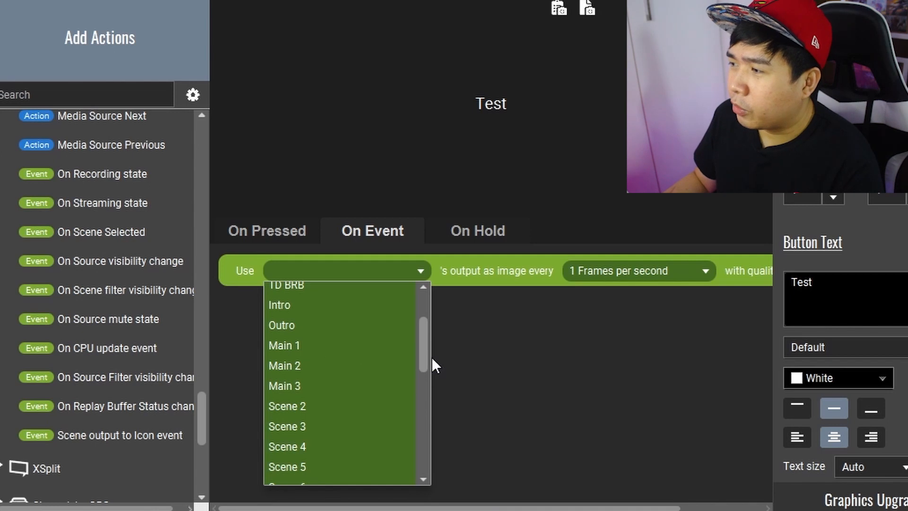
left_click_drag(424, 356, 421, 462)
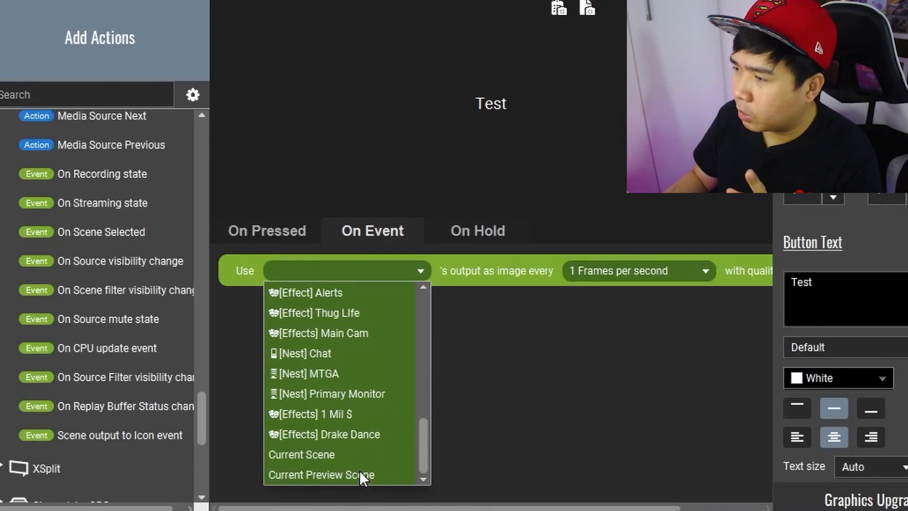
left_click(337, 453)
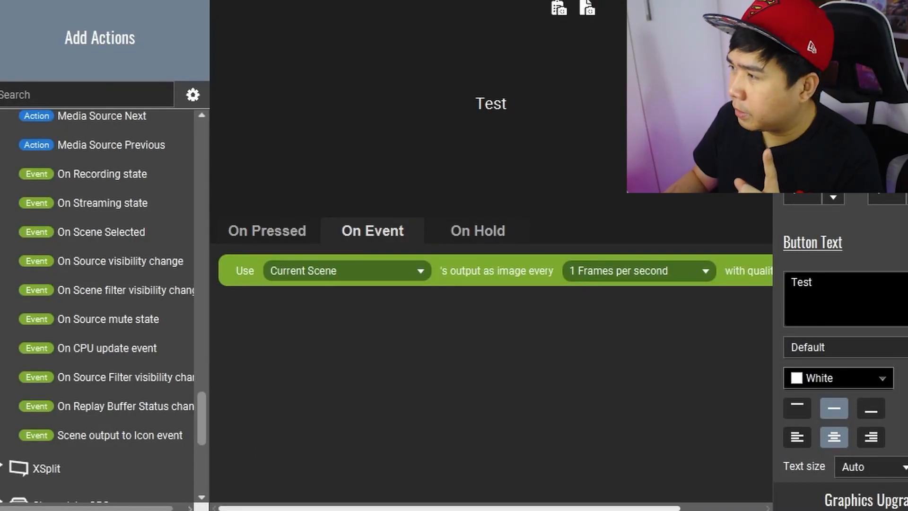
Review the frame rate and quality options of the scene output event.
left_click_drag(416, 509, 501, 507)
left_click(499, 269)
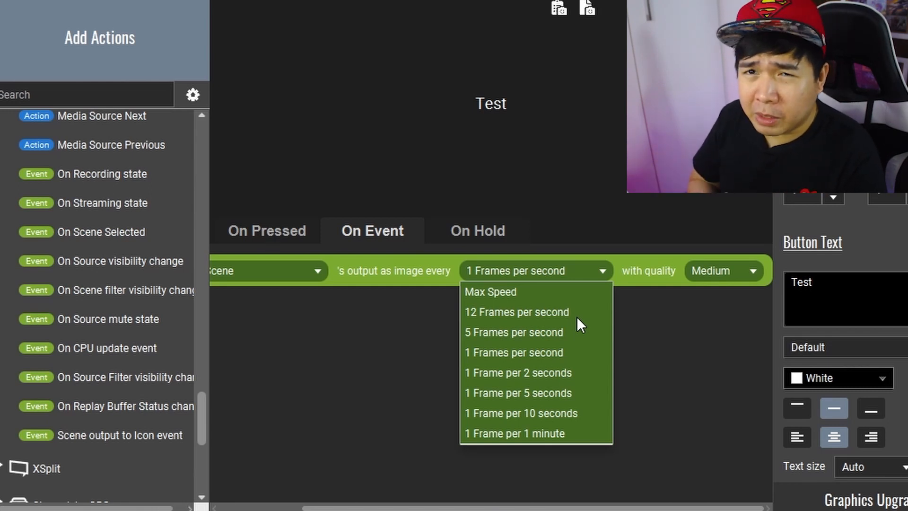
left_click(725, 329)
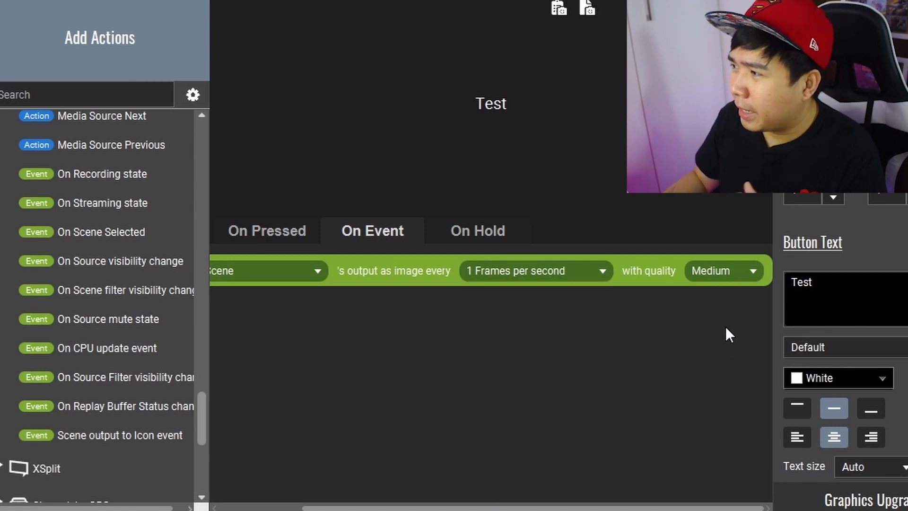
left_click(726, 267)
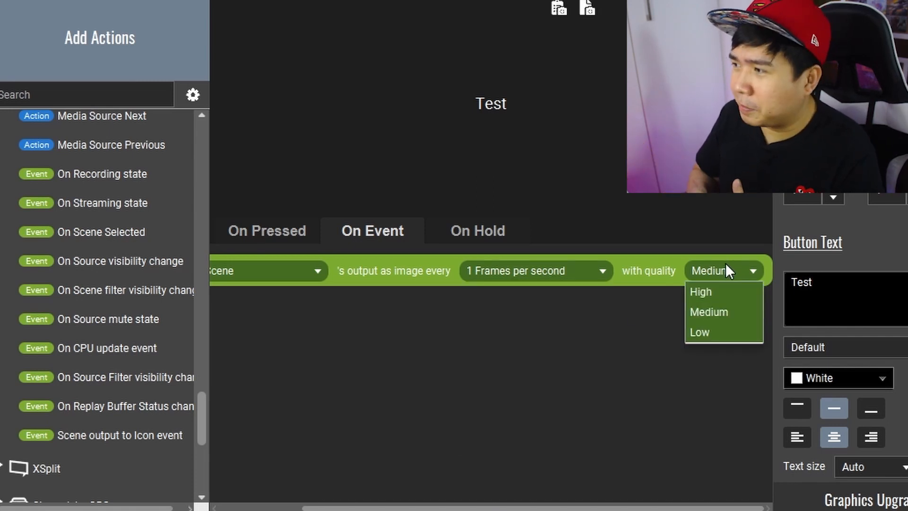
left_click(725, 265)
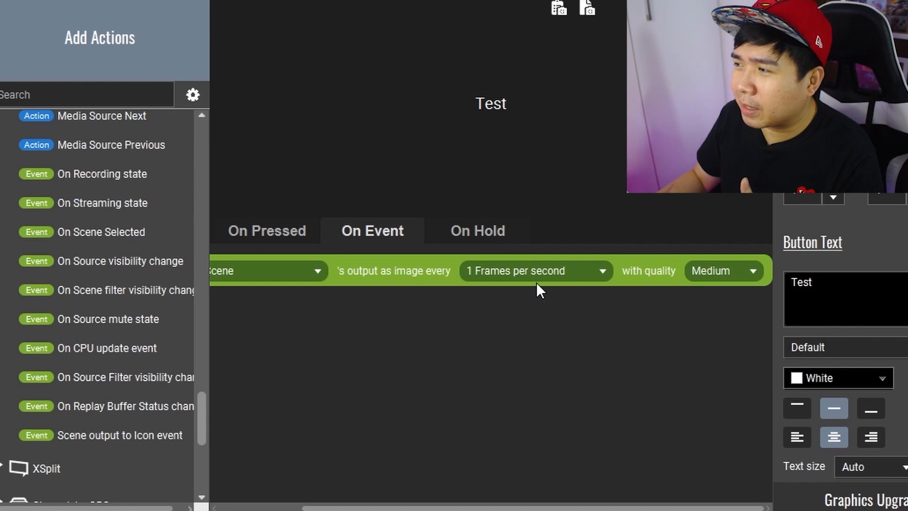
left_click(532, 260)
left_click(353, 360)
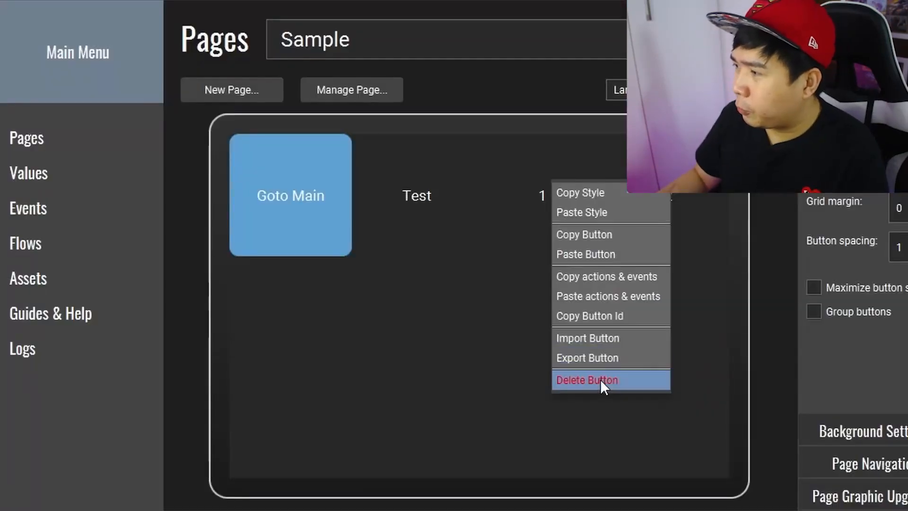
Delete the 1, 2 and Test buttons from the Sample page.
left_click(600, 379)
left_click(465, 296)
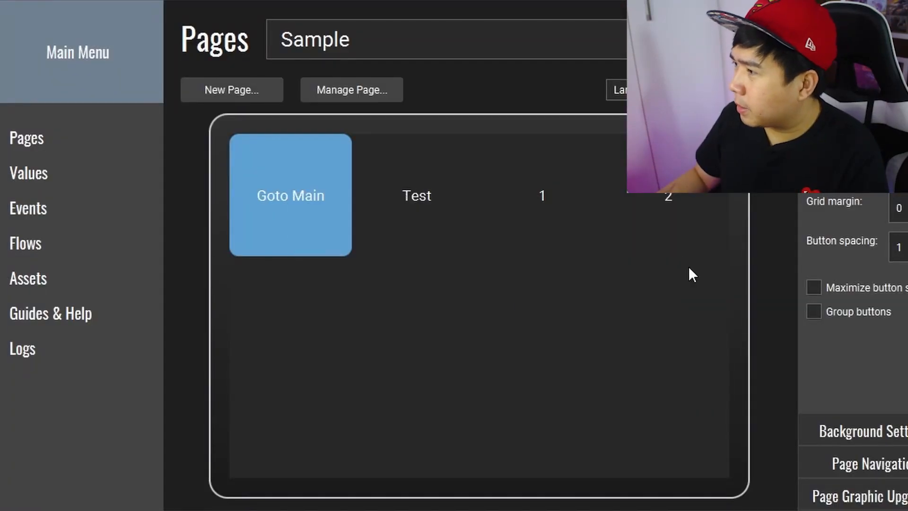
right_click(628, 225)
left_click(692, 390)
left_click(465, 296)
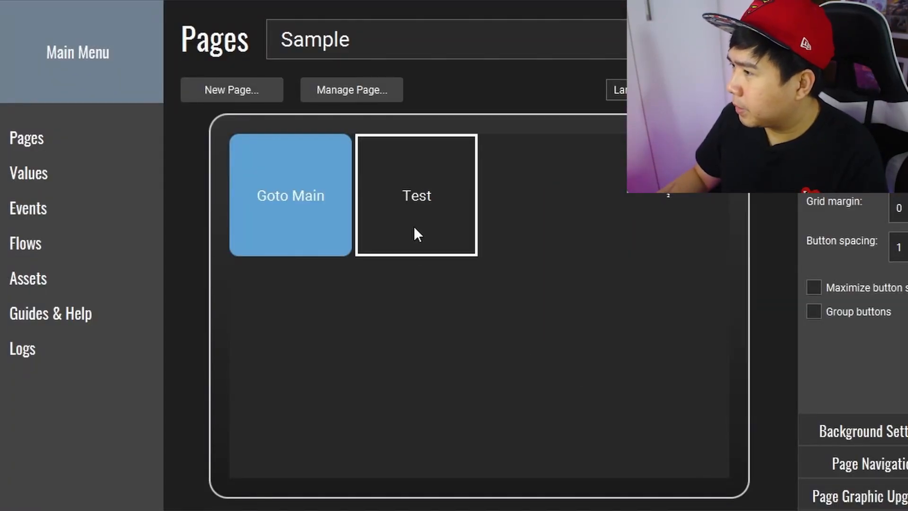
left_click(416, 233)
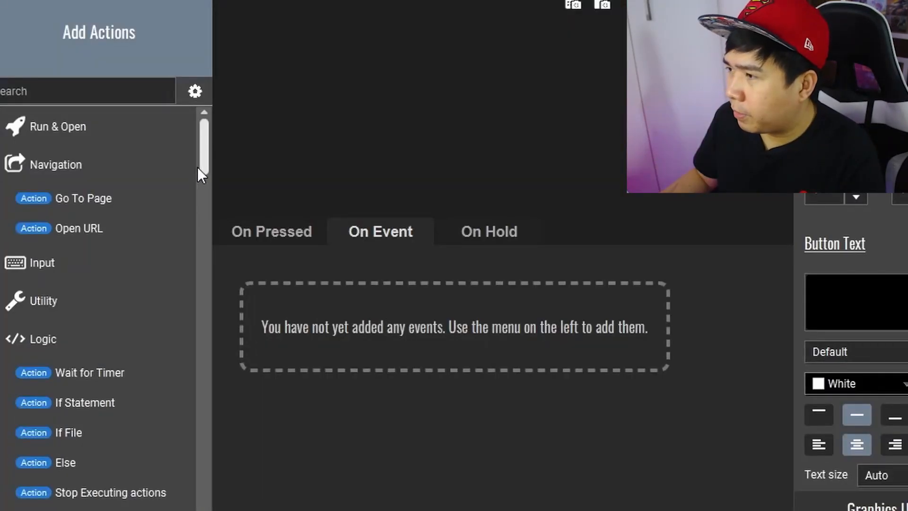
Give a new button a Scene output to Icon event using Current Scene, and open the empty second-row, second-column button for editing.
left_click_drag(197, 167, 220, 476)
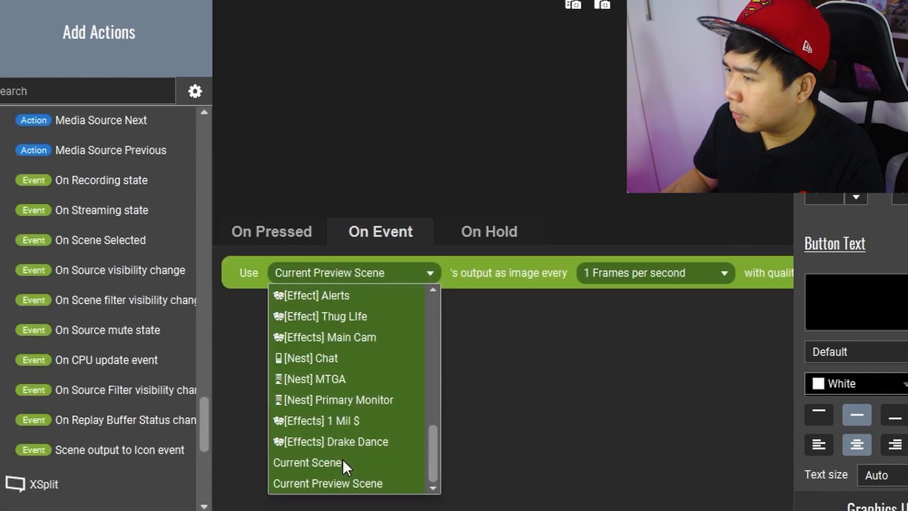
left_click(342, 461)
left_click_drag(425, 509, 515, 509)
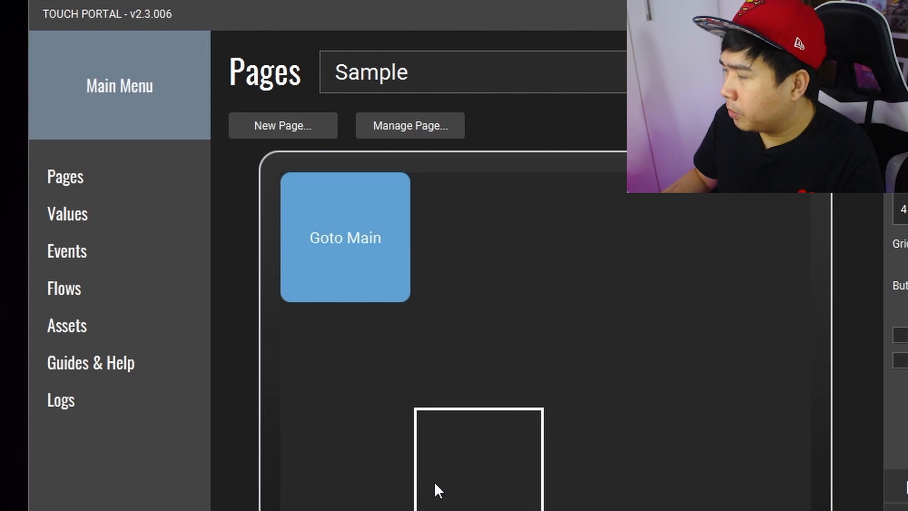
left_click(434, 481)
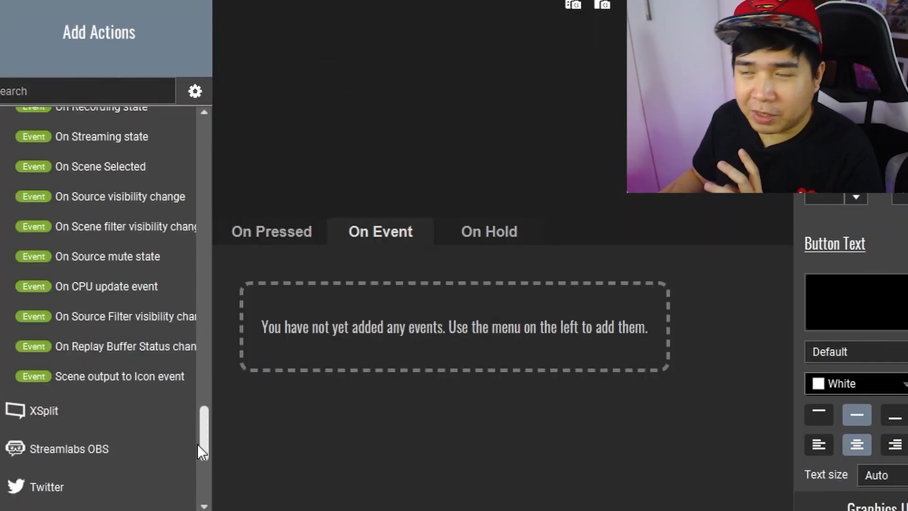
left_click(148, 350)
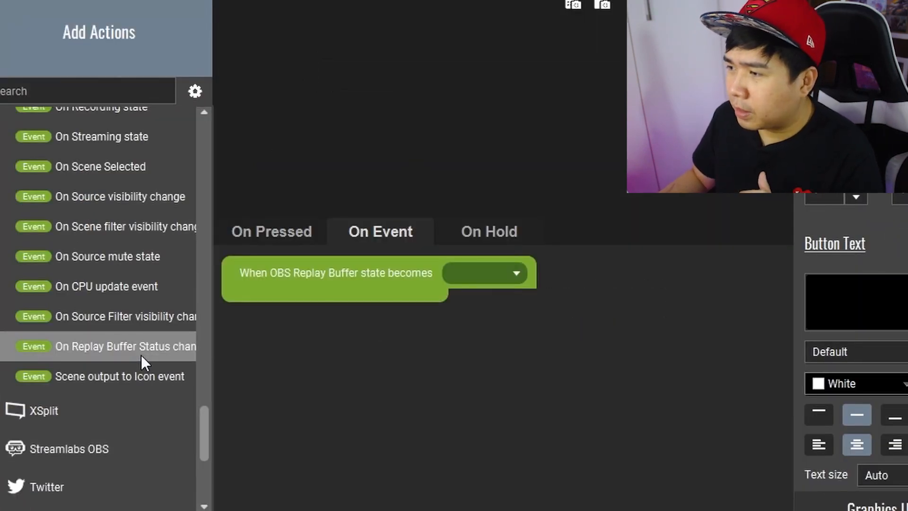
right_click(321, 273)
left_click(379, 408)
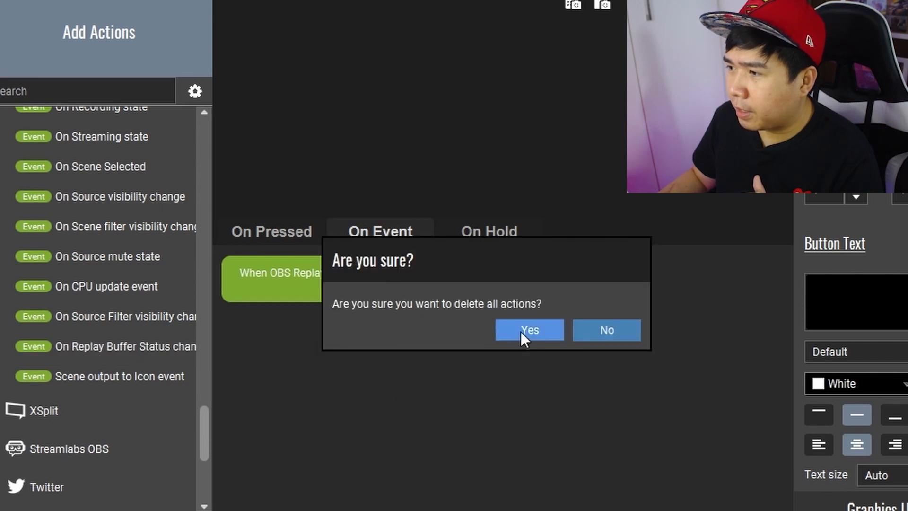
left_click(522, 332)
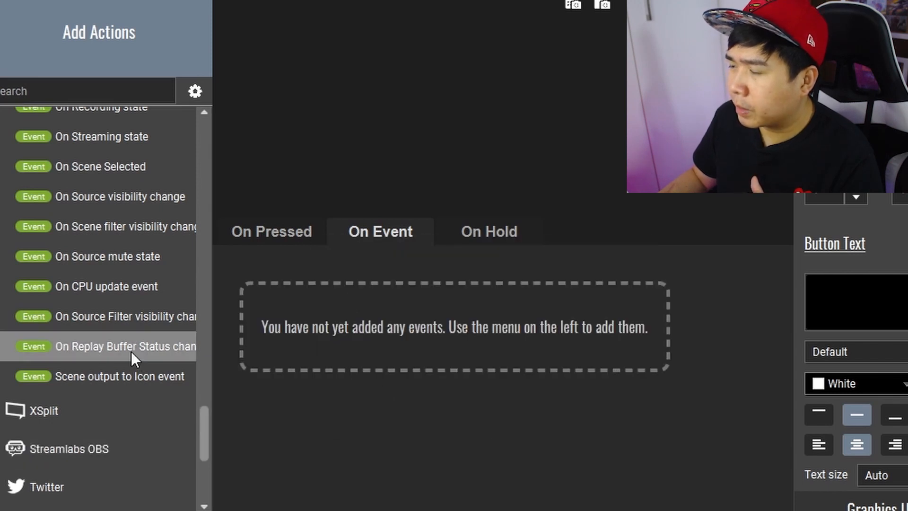
Add a Scene output to Icon event to the new button and set its scene to Current Preview Scene.
left_click(127, 385)
left_click(356, 272)
left_click(407, 433)
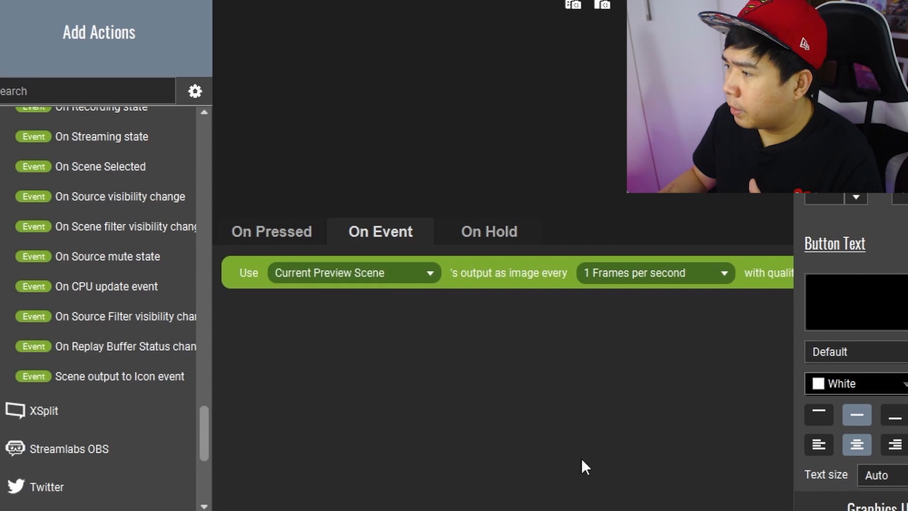
left_click_drag(635, 510, 729, 508)
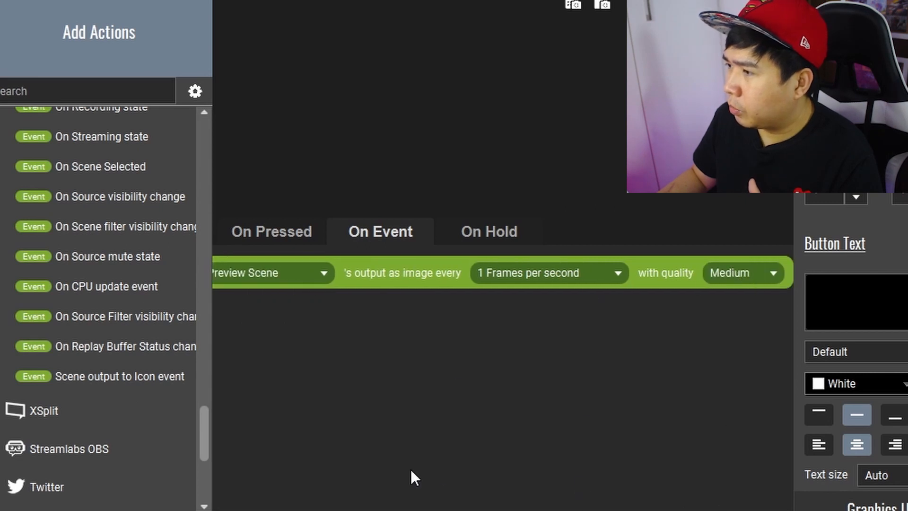
Add a Change Button State action that runs when the new button is pressed.
left_click(266, 234)
left_click_drag(206, 413, 206, 177)
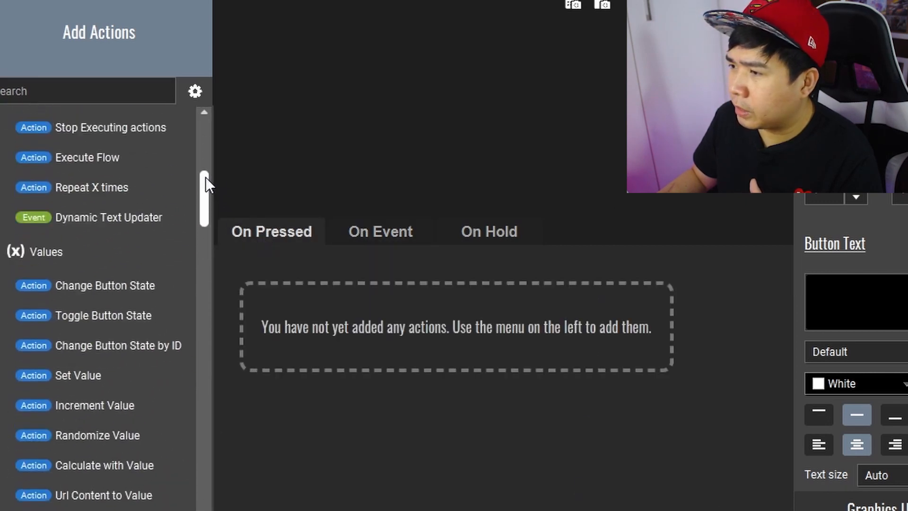
left_click(96, 284)
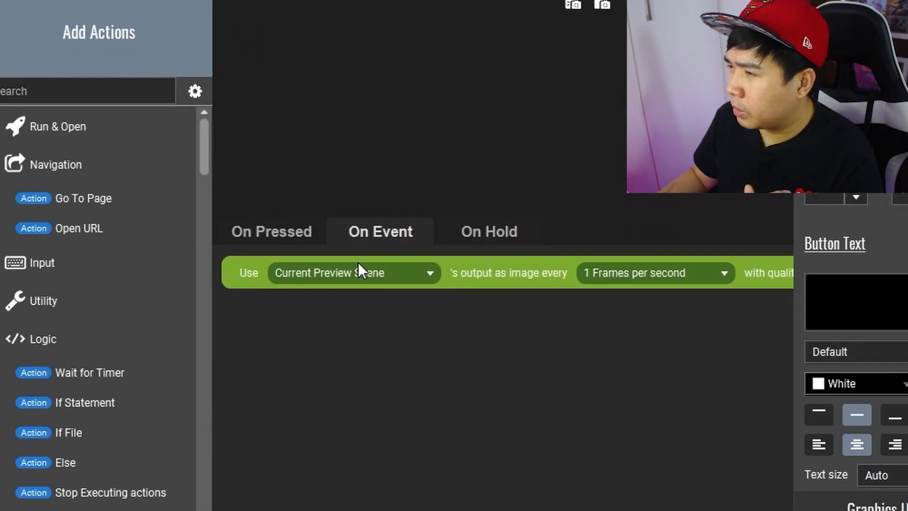
Set the scene output event to Current Scene at 12 Frames per second with High quality.
left_click(358, 270)
left_click_drag(437, 344, 373, 461)
left_click(373, 462)
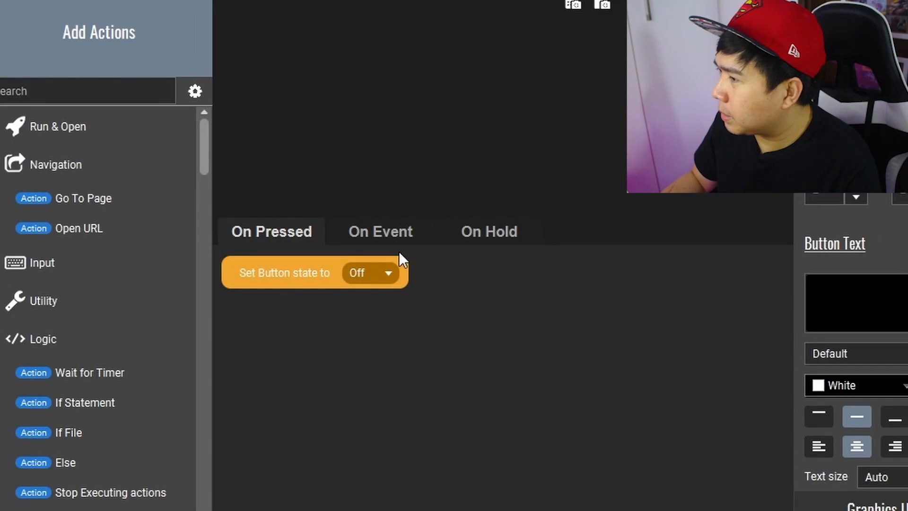
left_click(399, 236)
left_click(650, 279)
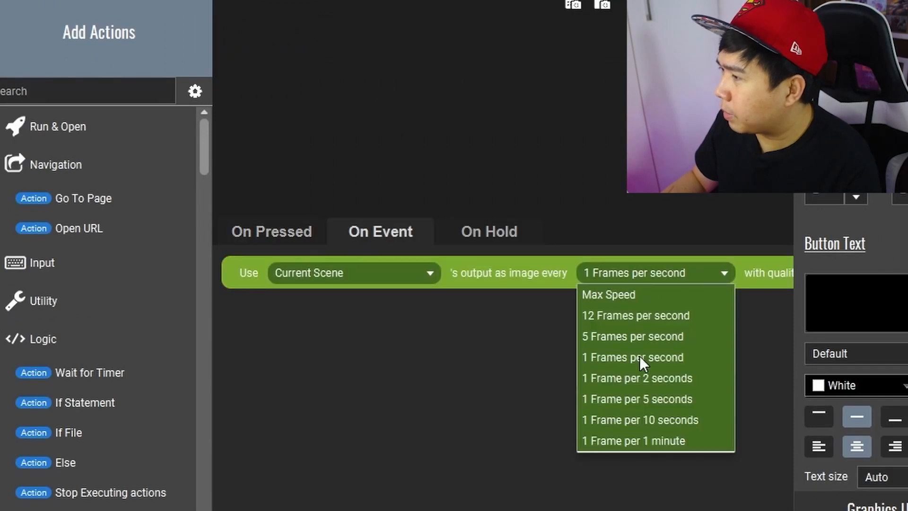
left_click(622, 316)
scroll(725, 316, "right", 2)
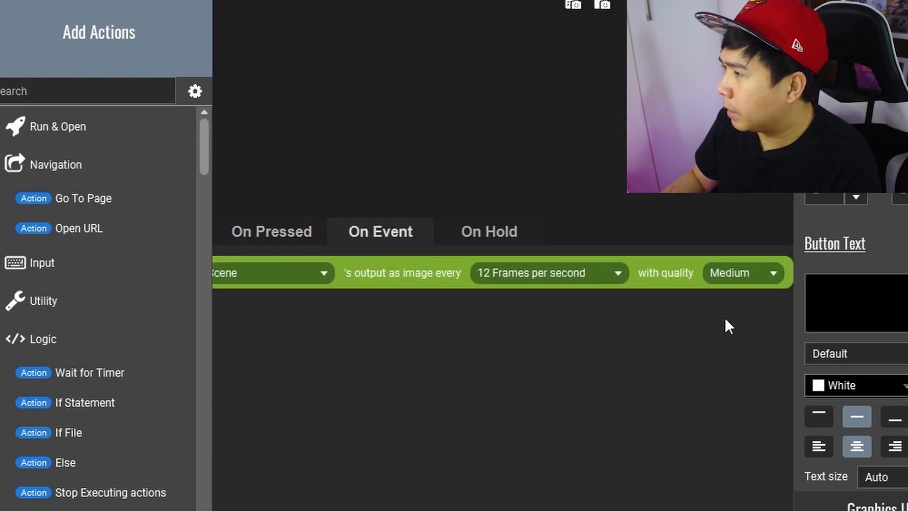
left_click(748, 273)
left_click(732, 294)
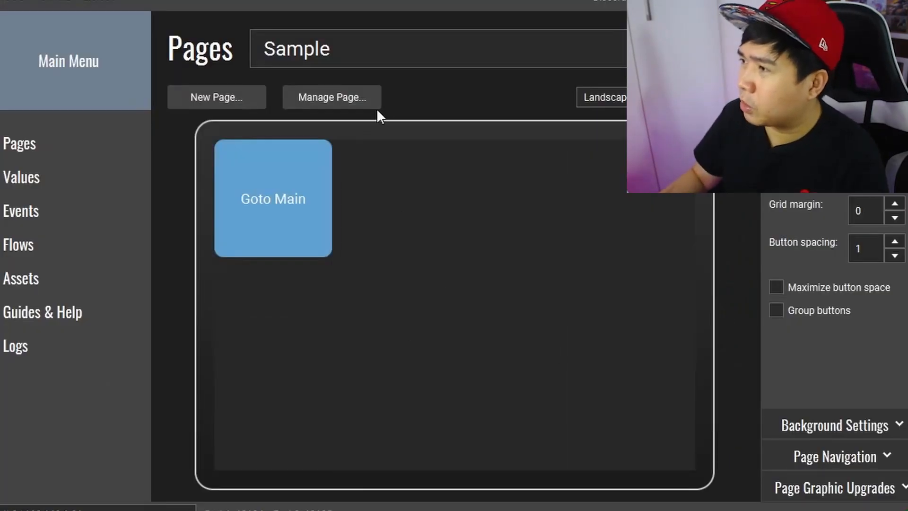
Switch from the Sample page to the TDE OBS Button page.
left_click(374, 56)
left_click(272, 144)
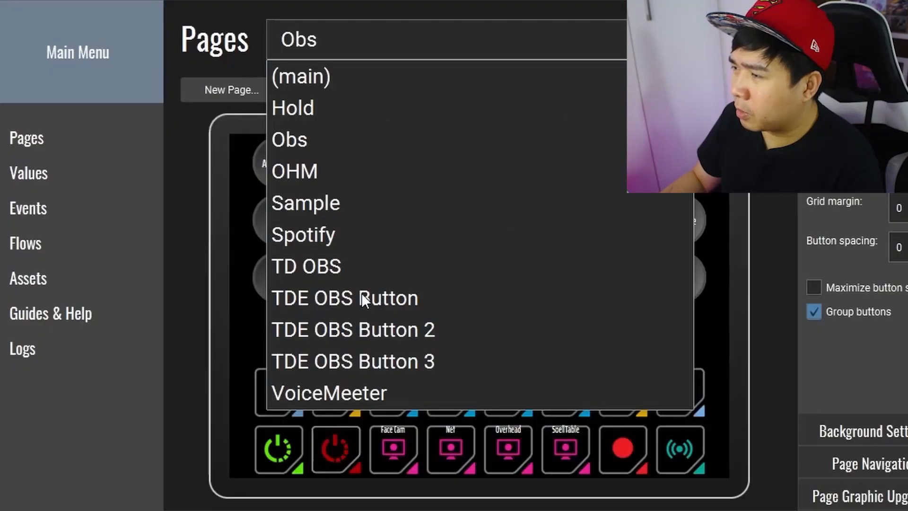
left_click(362, 294)
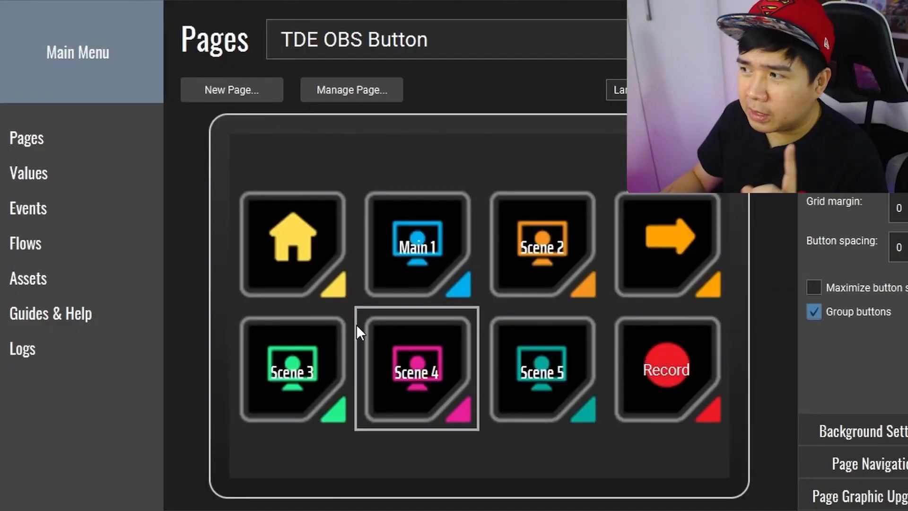
Add a Scene output to Icon event to the home button, using Current Scene with High quality.
left_click(296, 273)
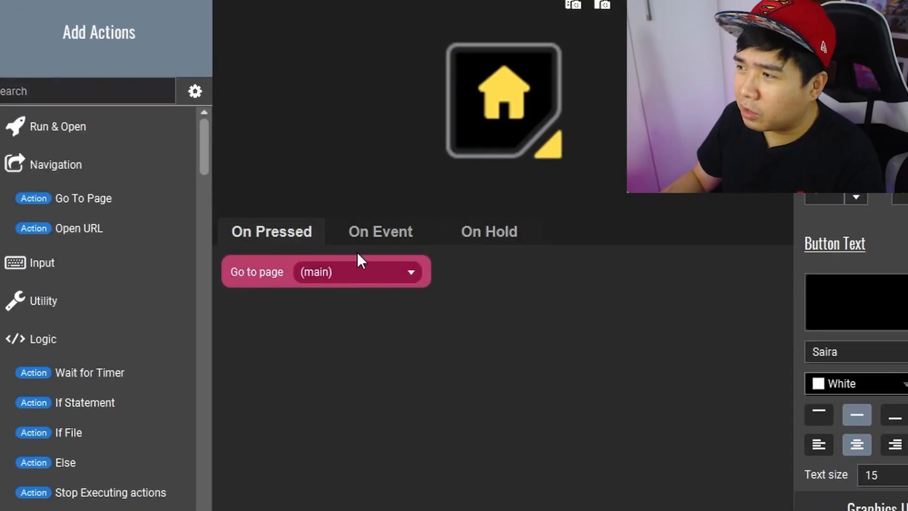
left_click(355, 231)
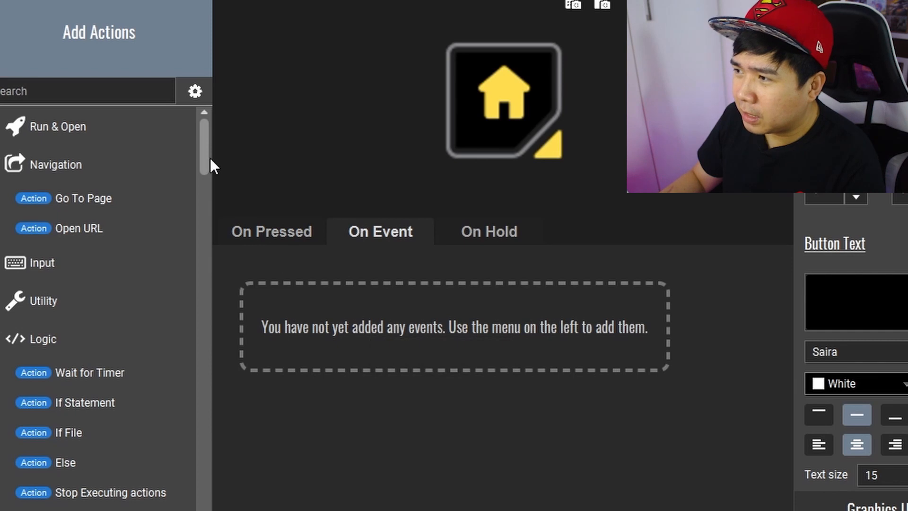
left_click_drag(204, 152, 205, 482)
scroll(119, 261, "up", 5)
left_click(119, 267)
left_click(363, 275)
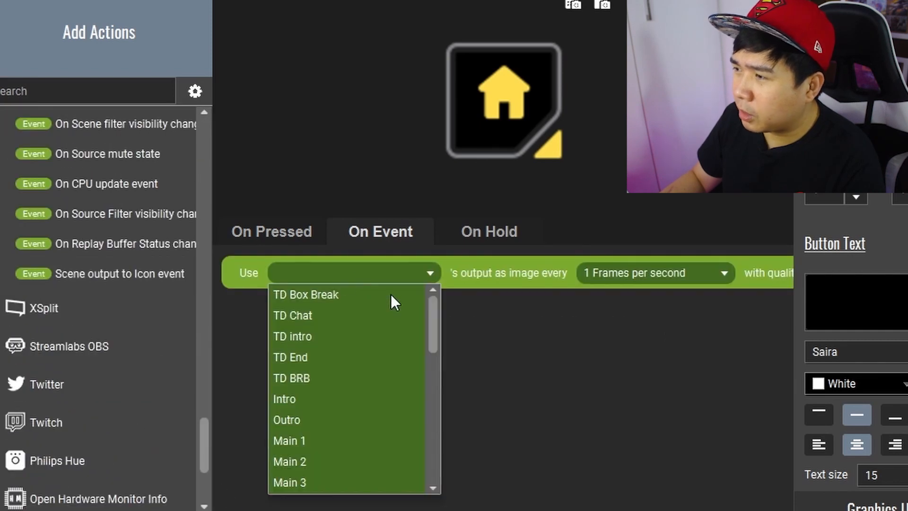
left_click(314, 462)
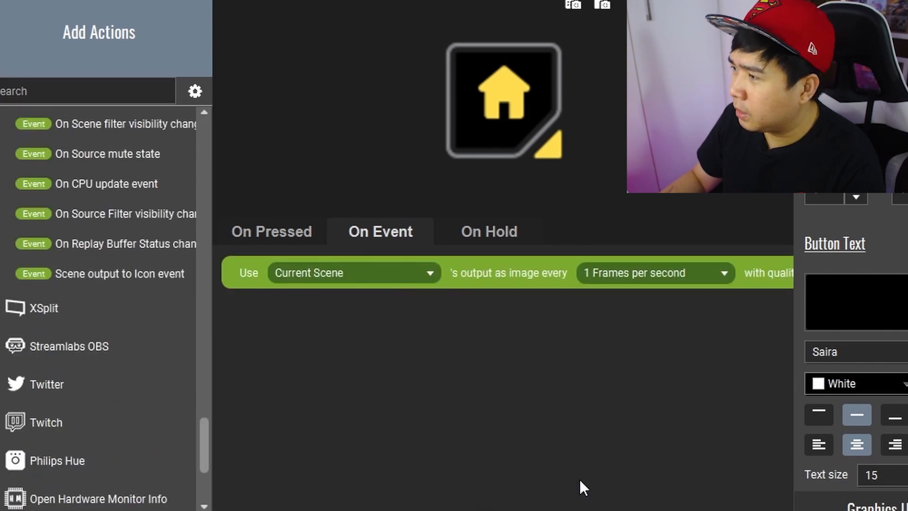
left_click_drag(609, 510, 699, 510)
left_click(724, 294)
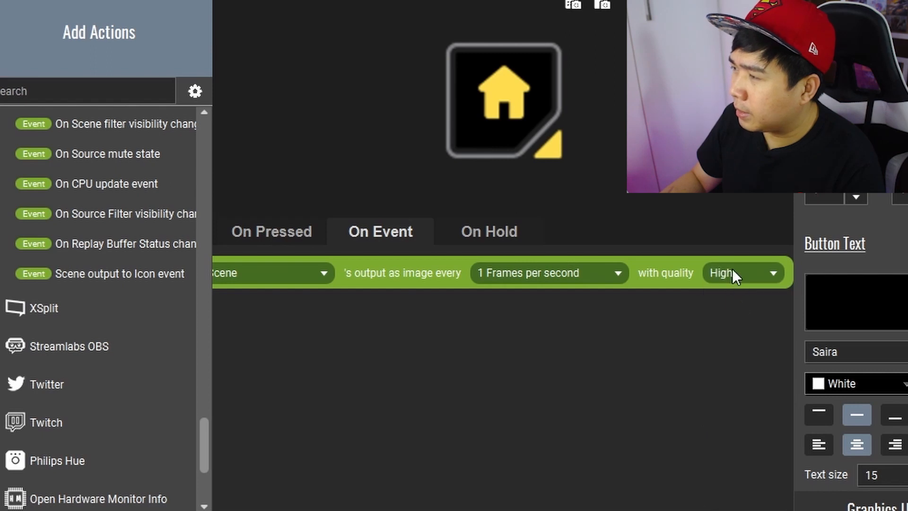
Choose the image quality for the home button's Scene output to Icon event.
left_click(732, 273)
left_click(716, 336)
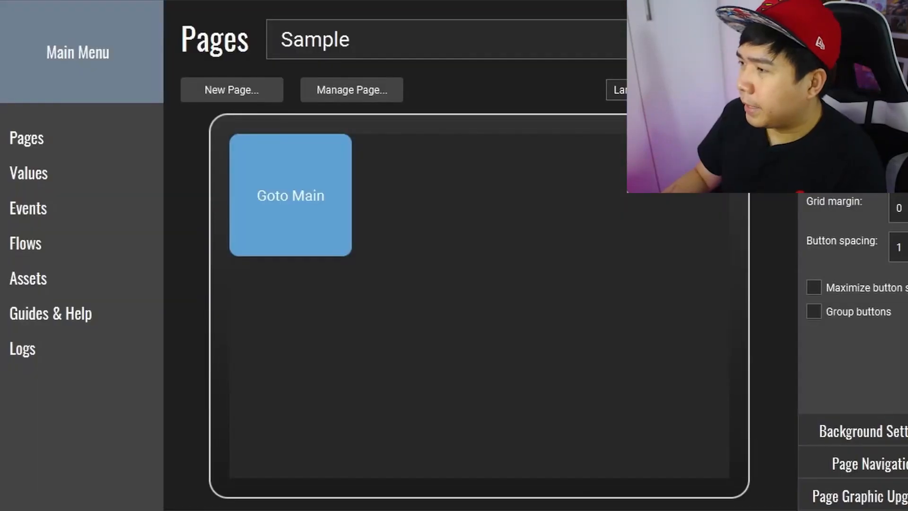
Switch from the Sample page to the TDE OBS Button page and open its home button for editing.
left_click(367, 40)
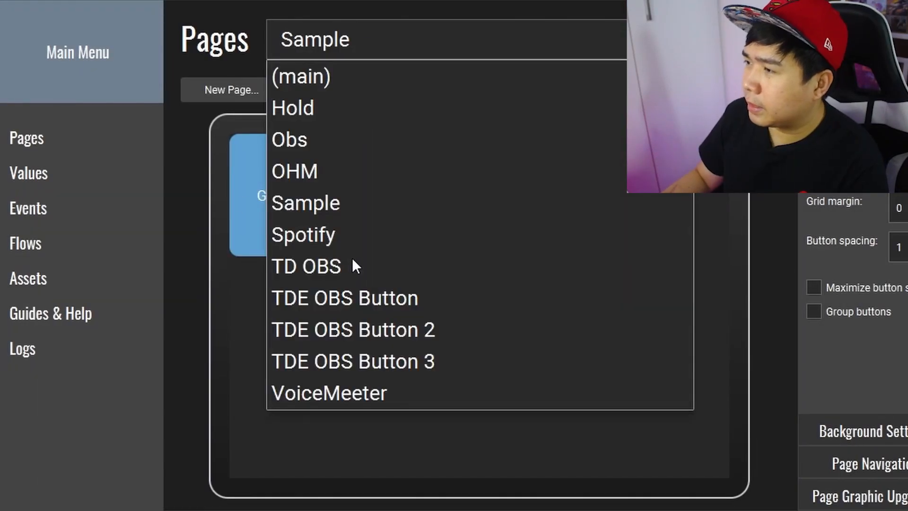
left_click(352, 296)
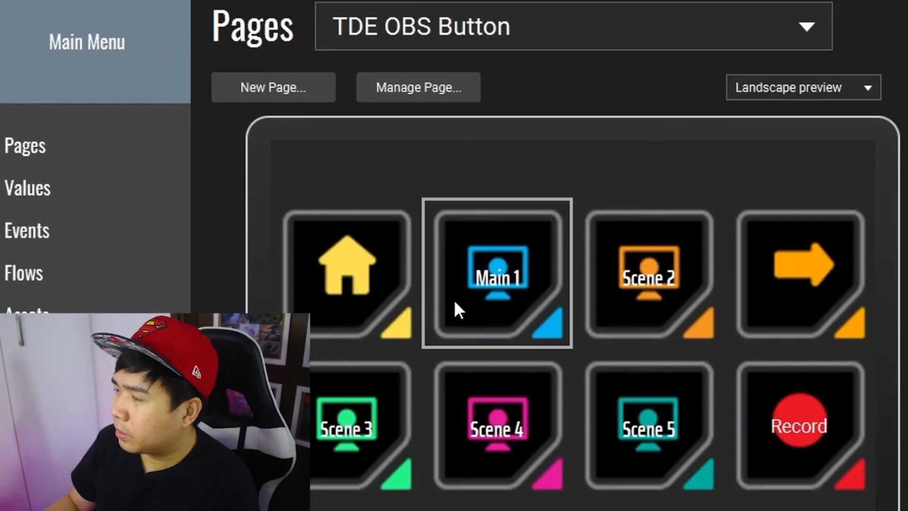
left_click(343, 272)
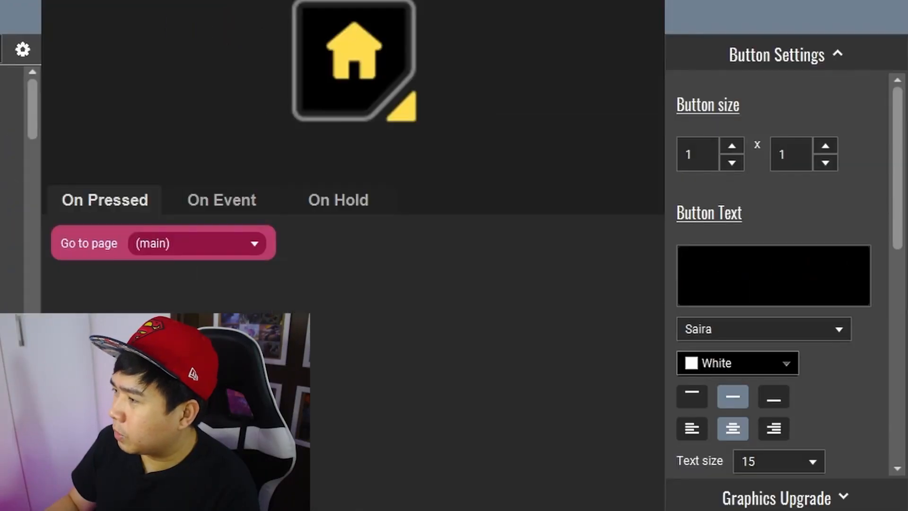
Try to remove the icon image from the home button.
scroll(762, 338, "down", 10)
scroll(759, 357, "down", 2)
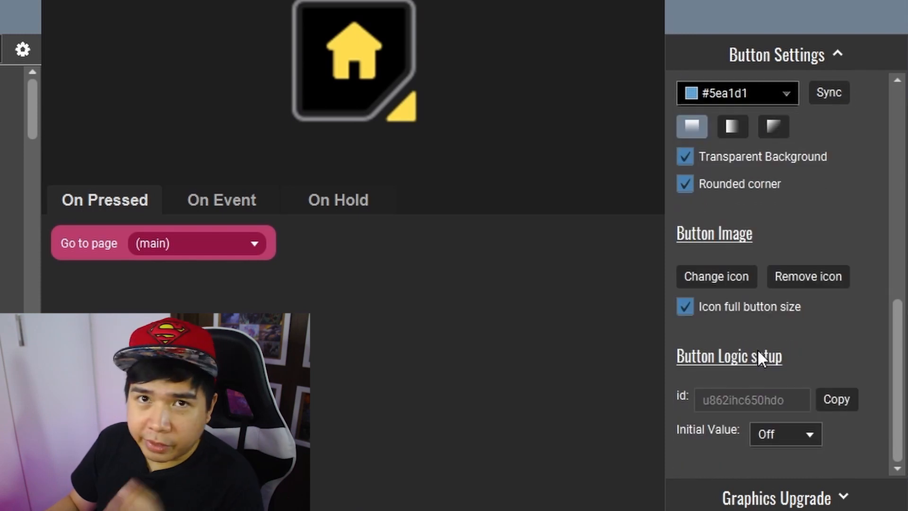
left_click(818, 279)
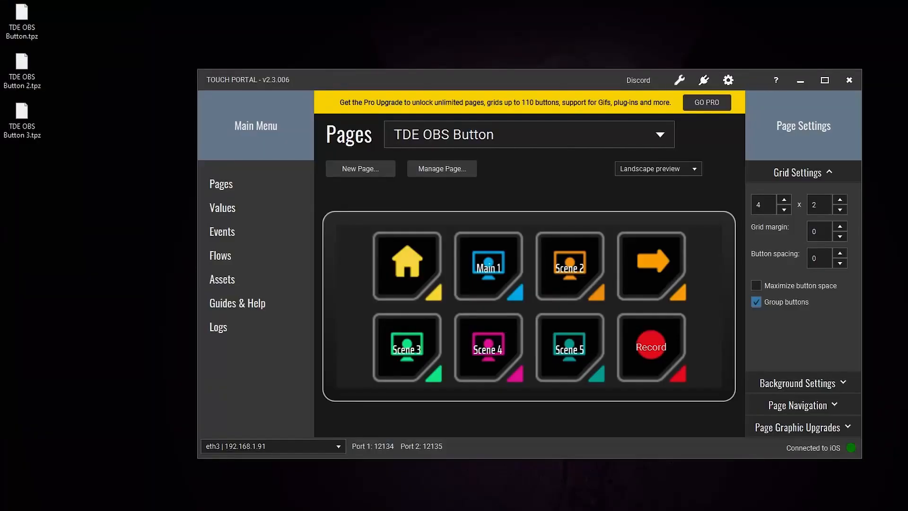
Move the three TDE OBS Button .tpz files away from the desktop's edge and select them as a group.
left_click_drag(53, 44, 95, 84)
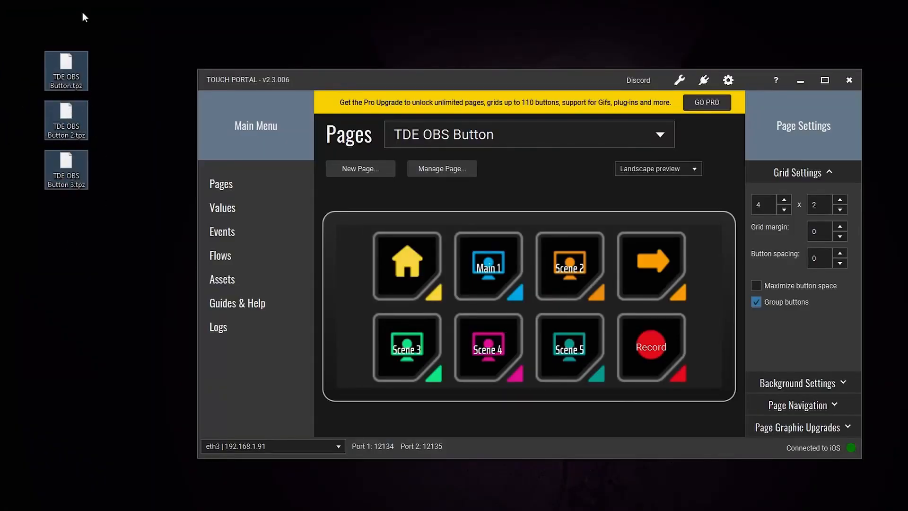
left_click_drag(129, 34, 49, 221)
Import the page file TDE OBS Button.tpz from the Desktop, including its global Values.
left_click(453, 170)
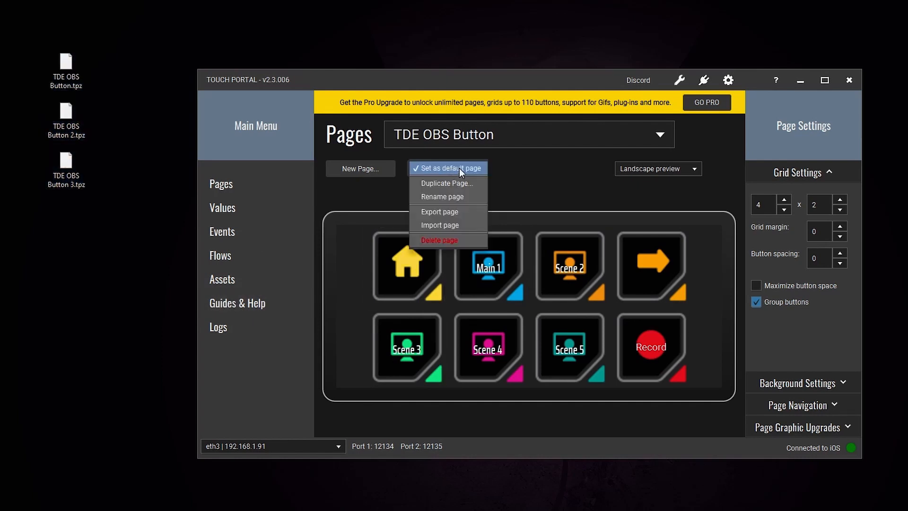
left_click(452, 223)
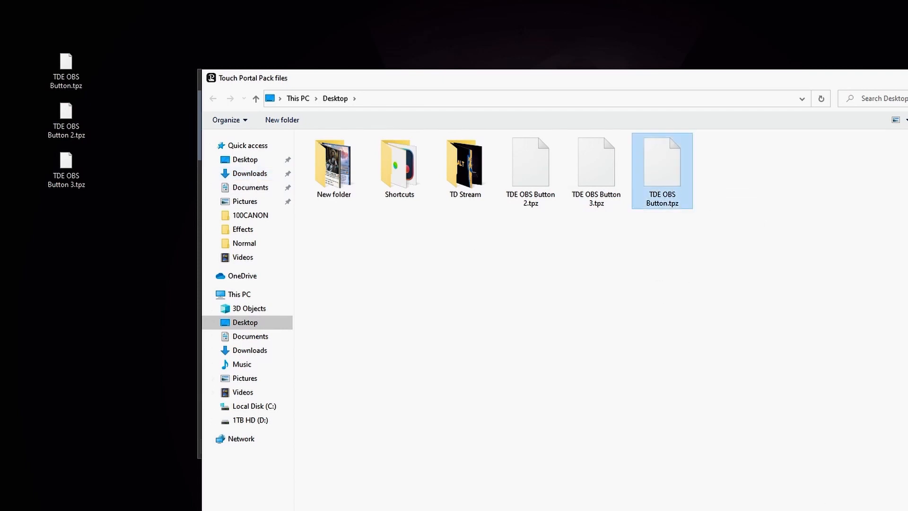
double_click(662, 170)
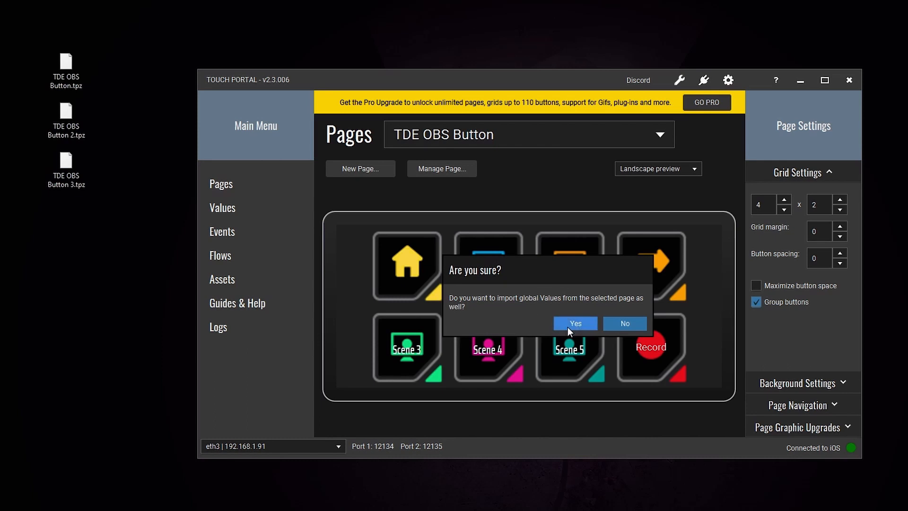
left_click(570, 323)
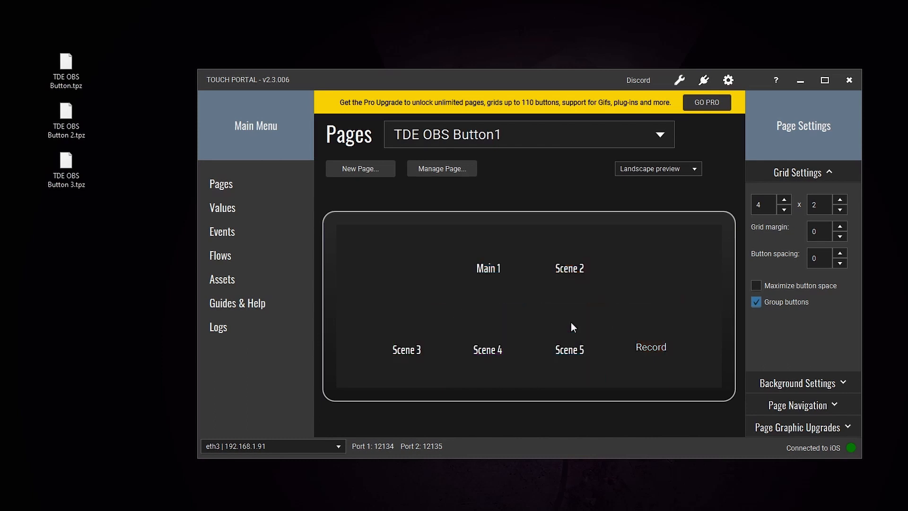
left_click(637, 234)
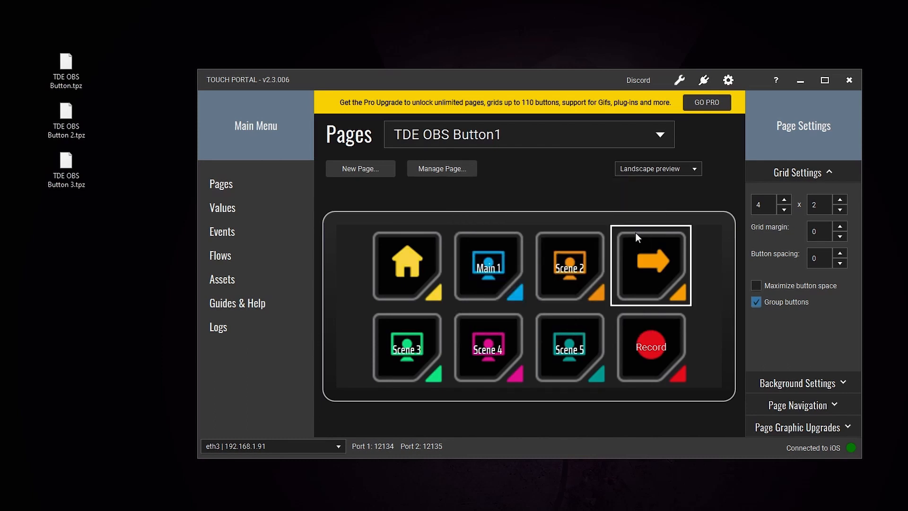